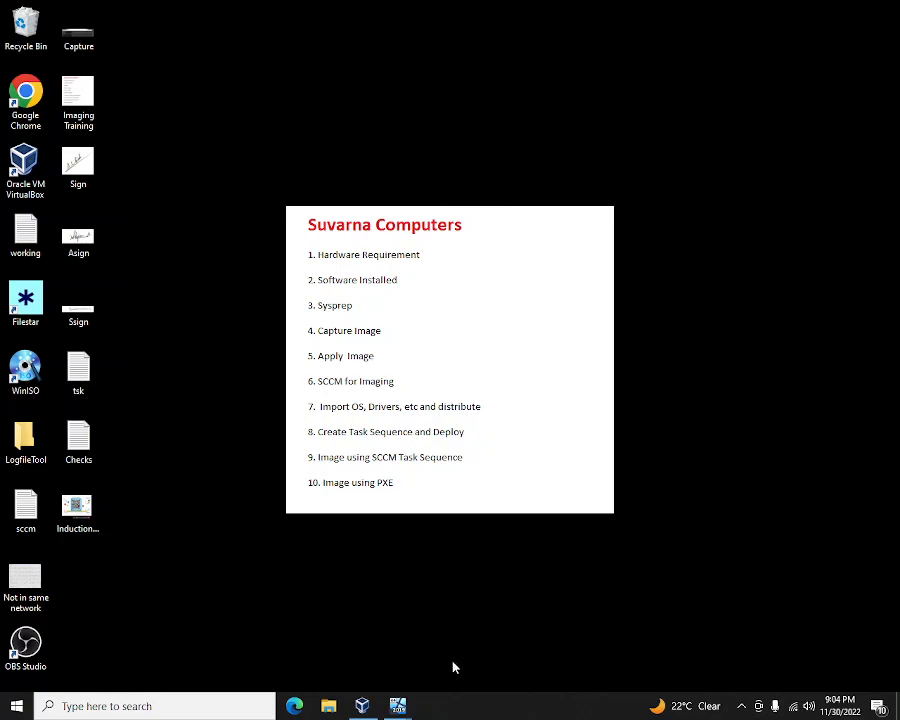
- Bring up the SCCM2022 server window, then the VirtualBox Manager listing all three running VMs
mouse_move(400, 710)
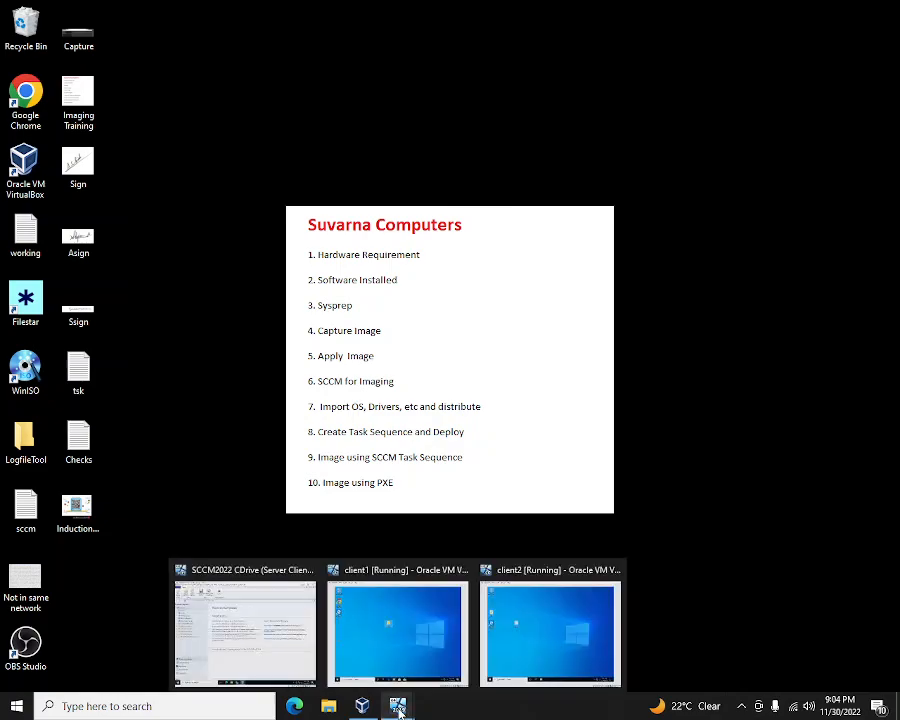
click(288, 656)
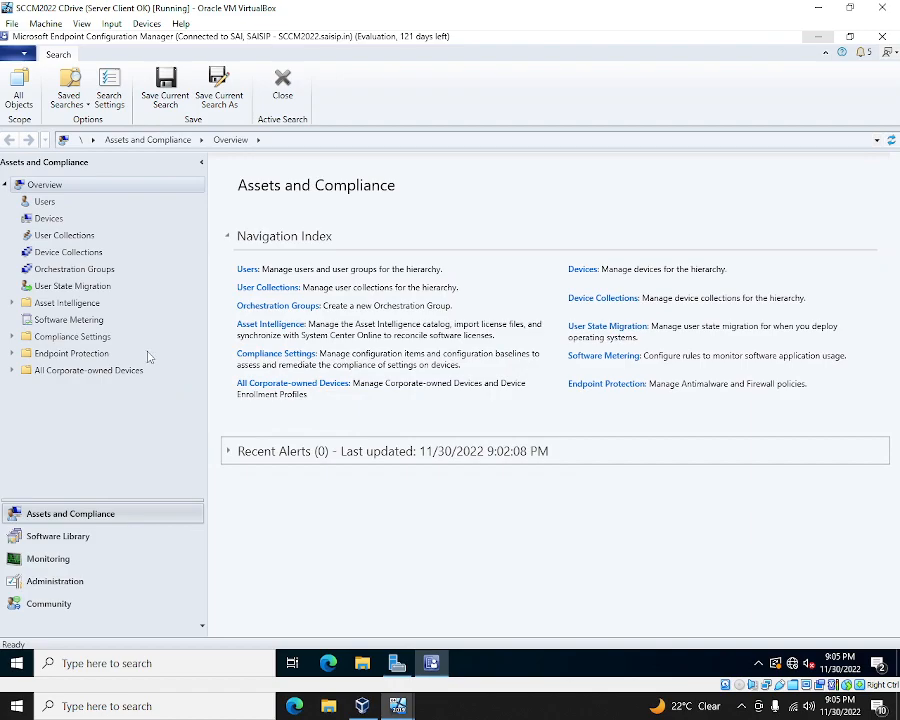
click(362, 708)
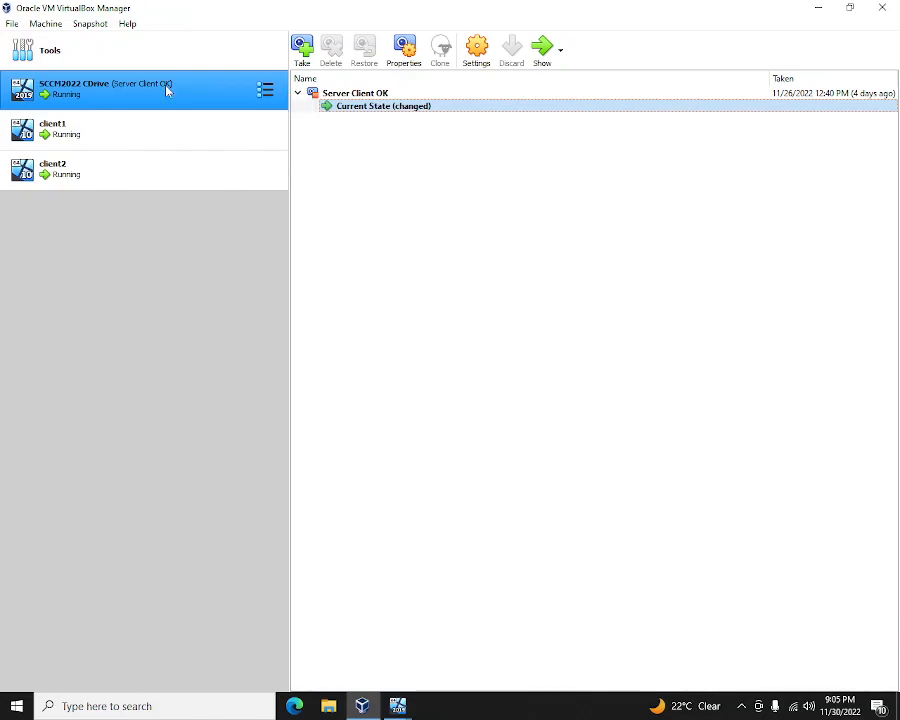
- Check client1 and SCCM2022 snapshots, then return to the SCCM2022 server's Configuration Manager console
click(154, 135)
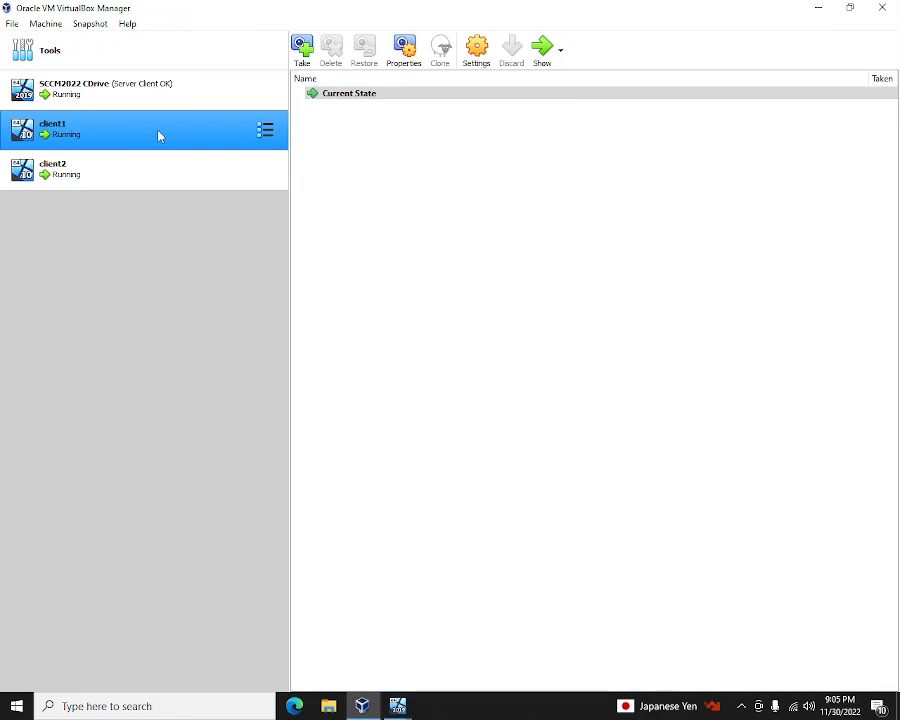
click(174, 93)
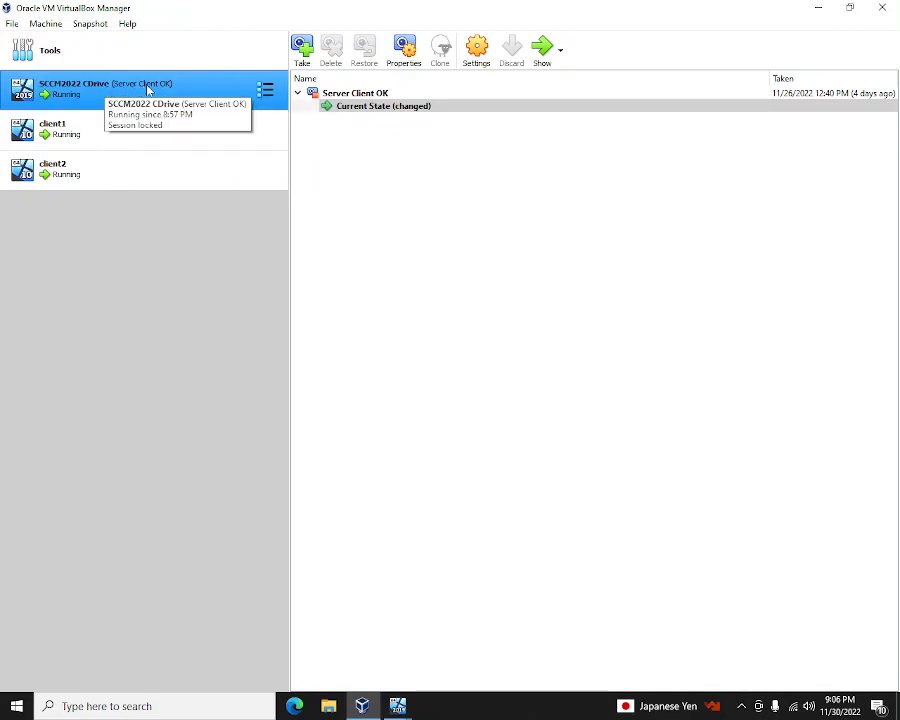
click(397, 708)
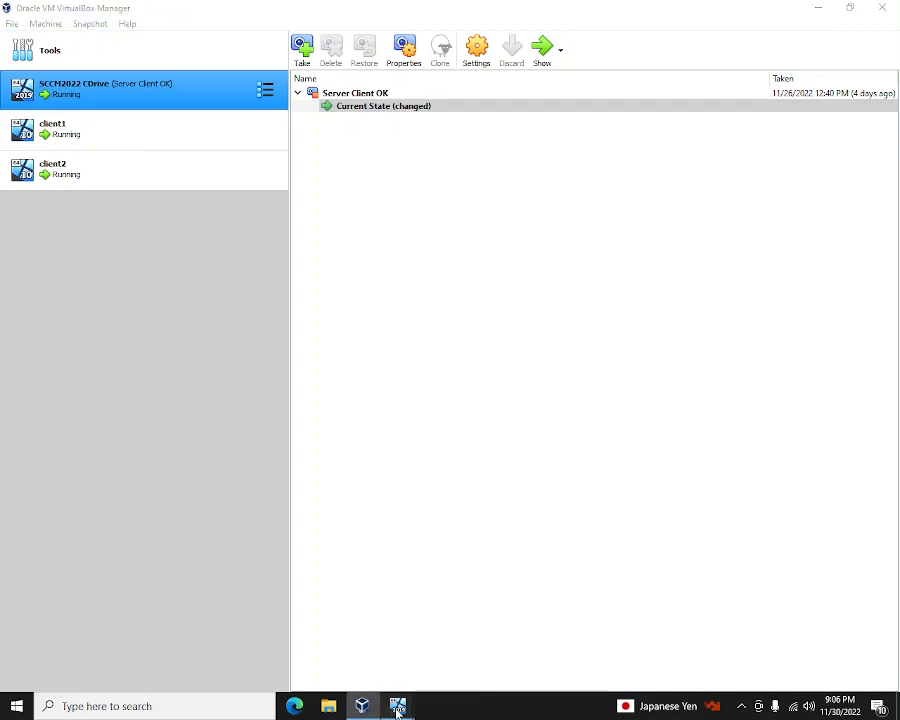
click(302, 627)
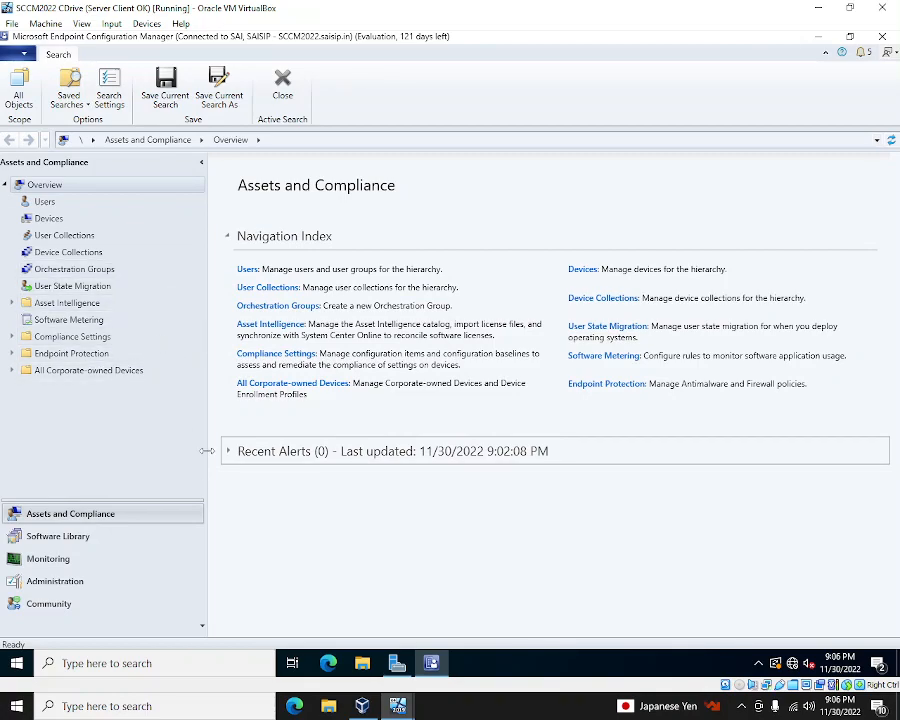
- Minimize the Configuration Manager console, close Server Manager, and minimize the SCCM2022 window
click(818, 38)
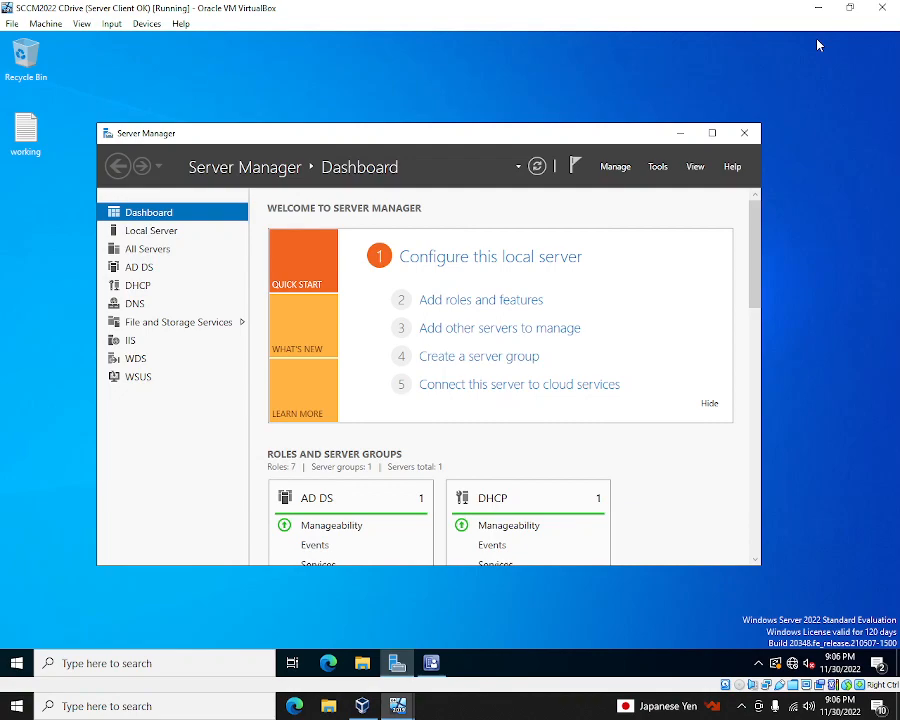
click(742, 133)
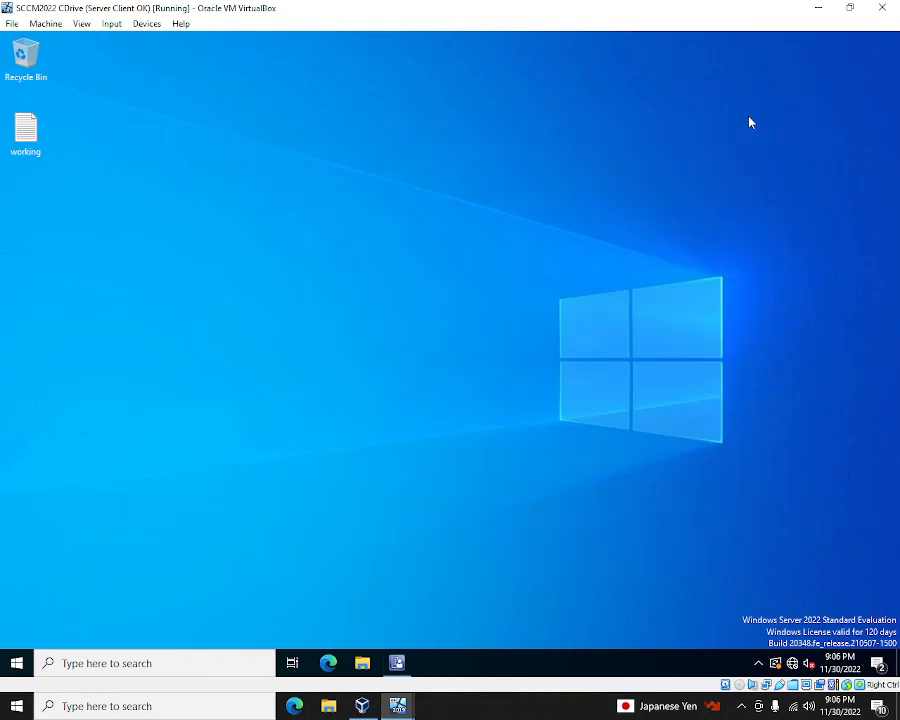
click(818, 8)
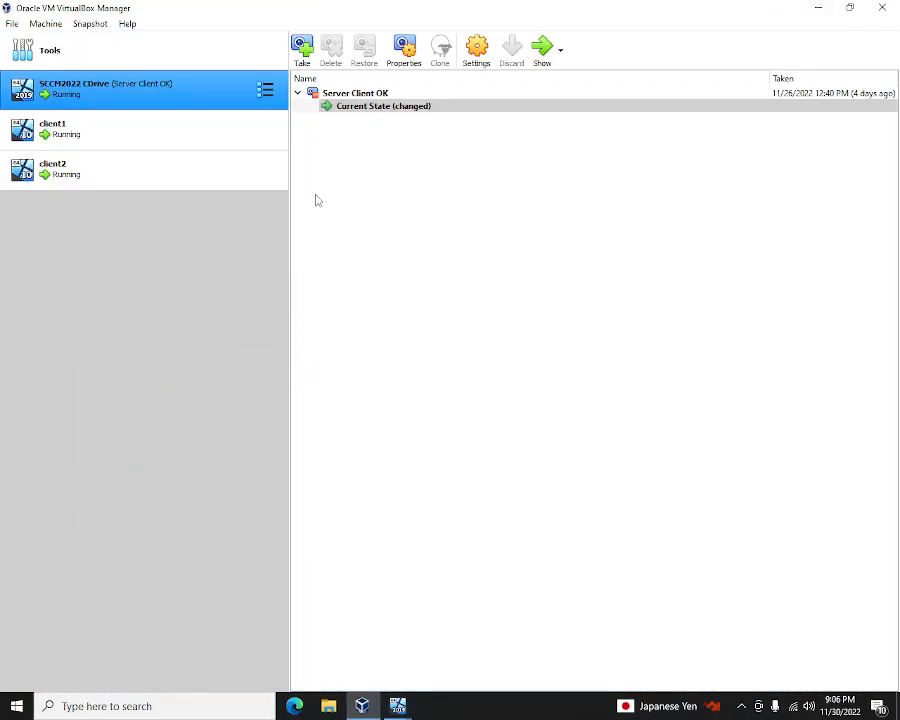
- Browse client1, client2 and SCCM2022 in the Manager's VM list to review their snapshots
click(146, 147)
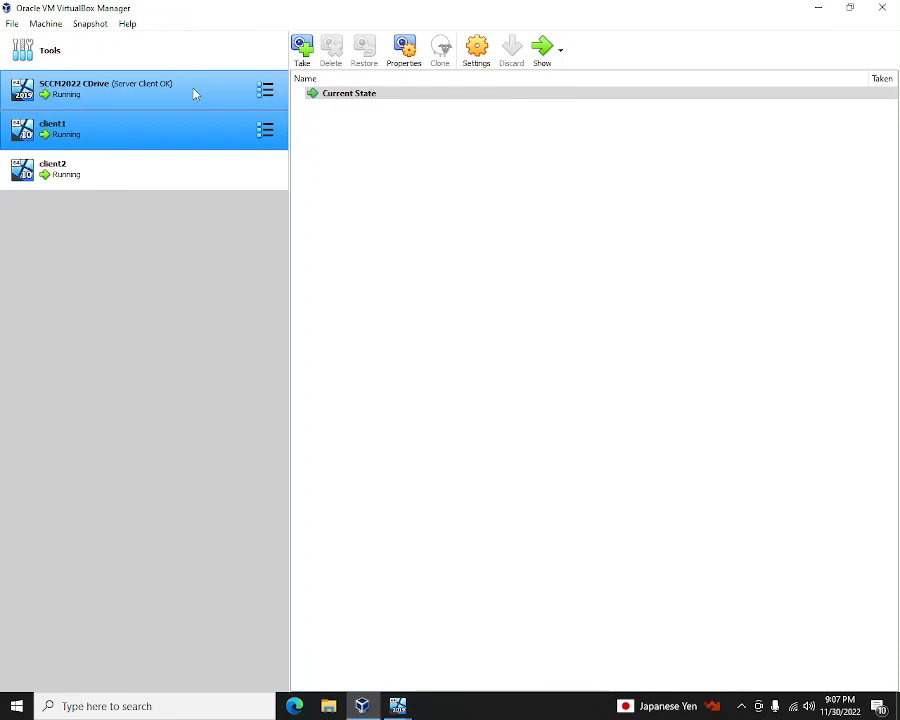
ctrl+click(195, 92)
ctrl+click(168, 160)
click(166, 136)
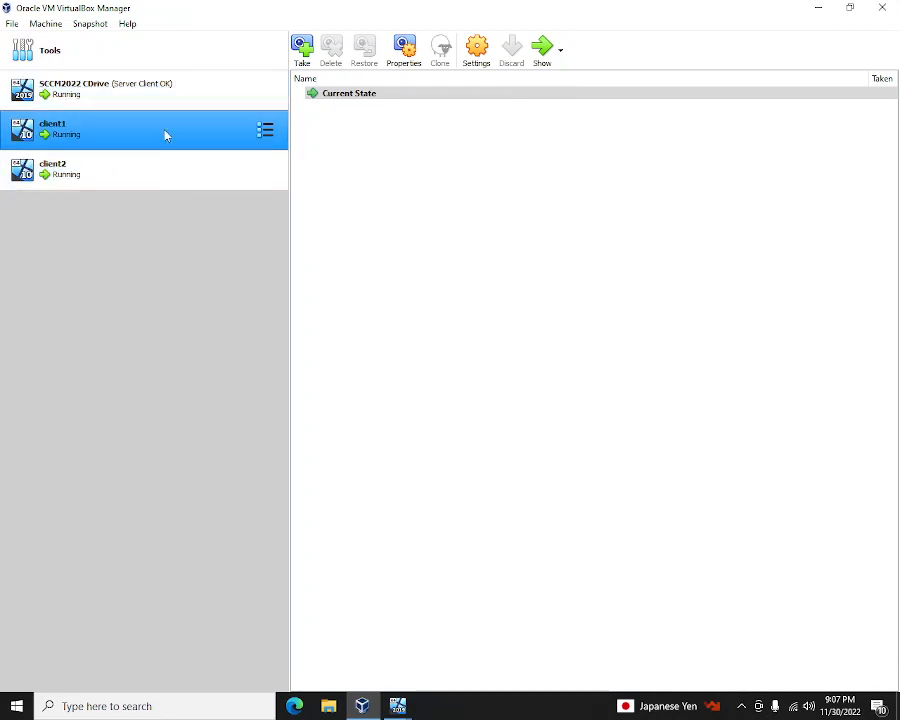
click(159, 175)
click(179, 139)
click(180, 180)
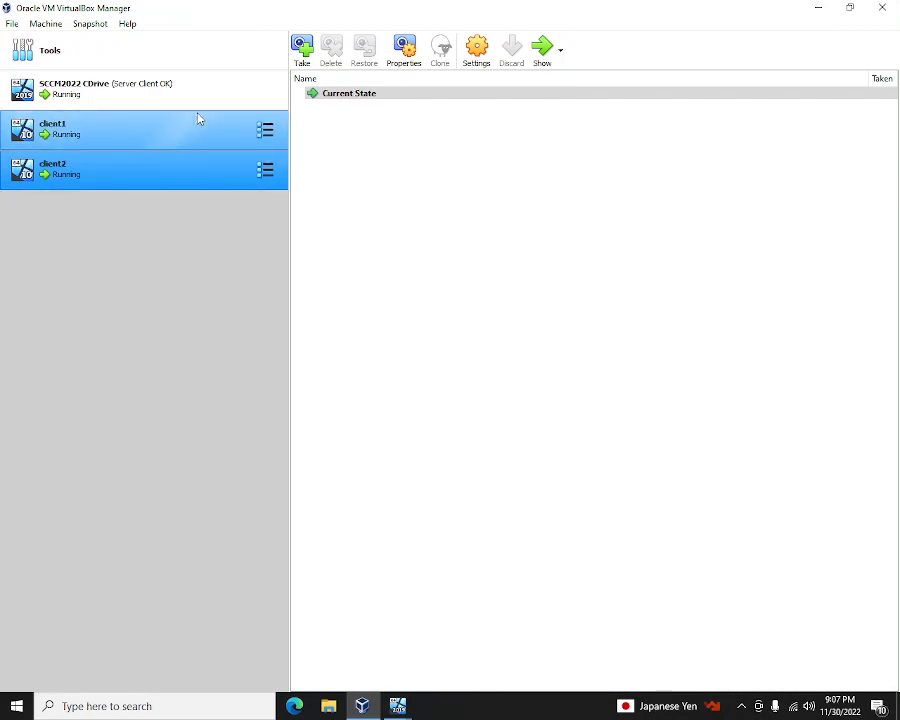
click(168, 118)
click(397, 706)
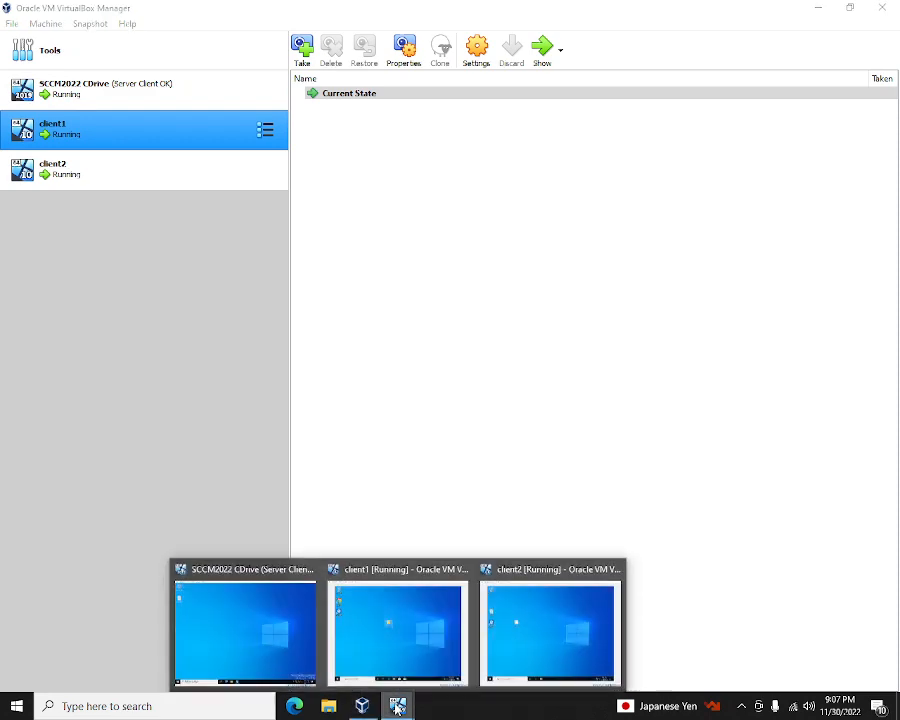
click(185, 93)
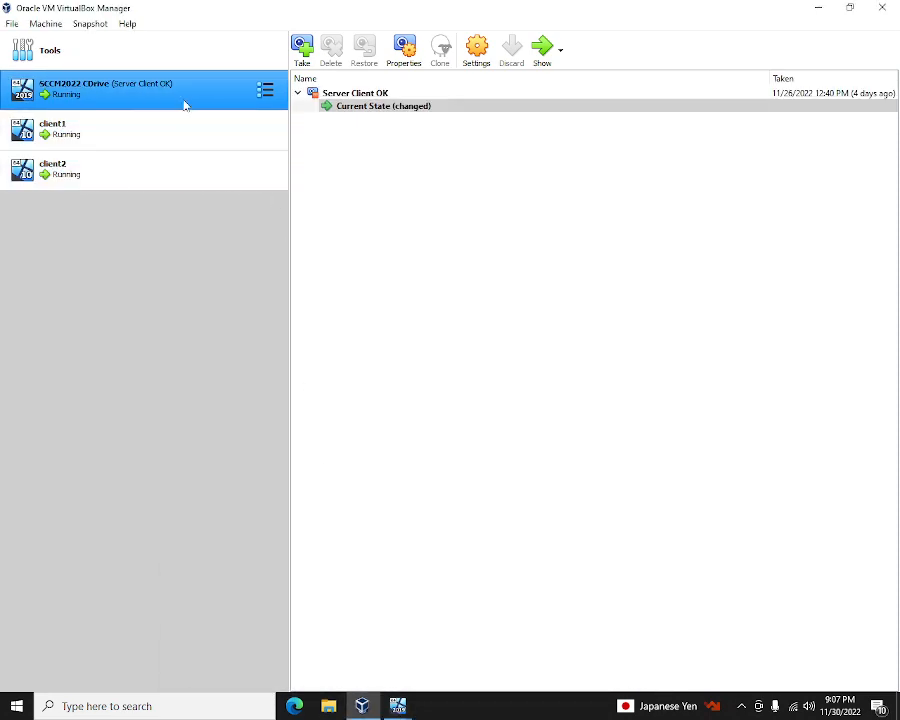
click(185, 137)
click(182, 177)
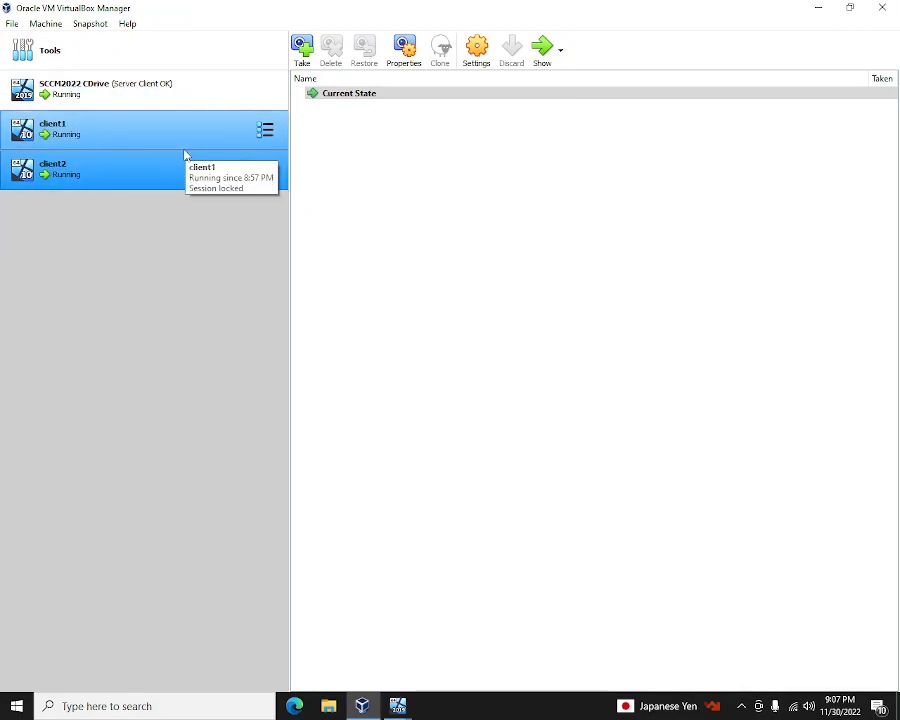
- Bring the SCCM2022 server's VM window back to the front
click(364, 706)
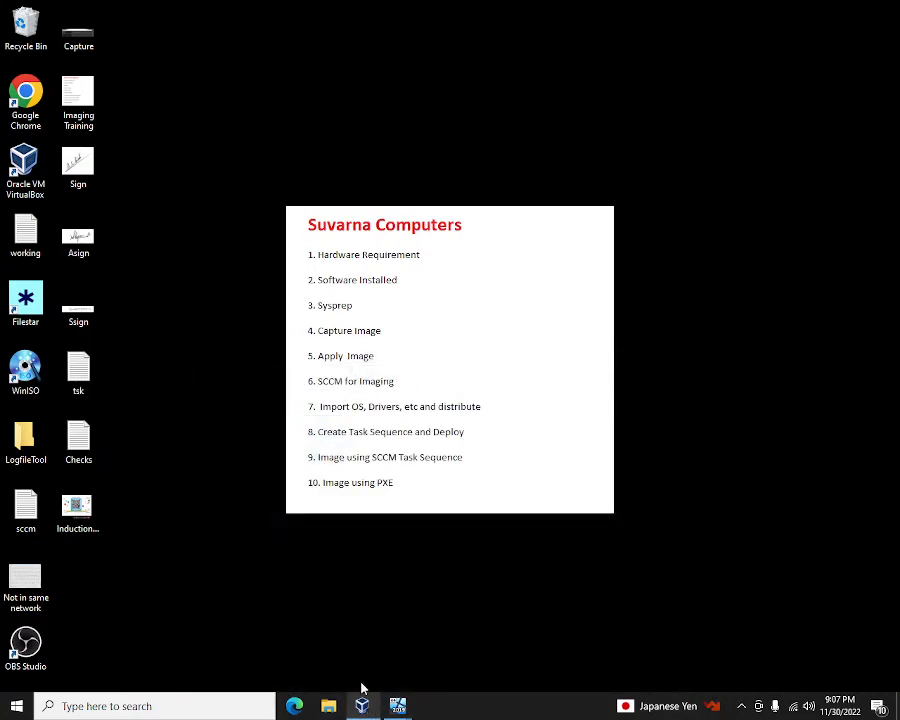
click(363, 703)
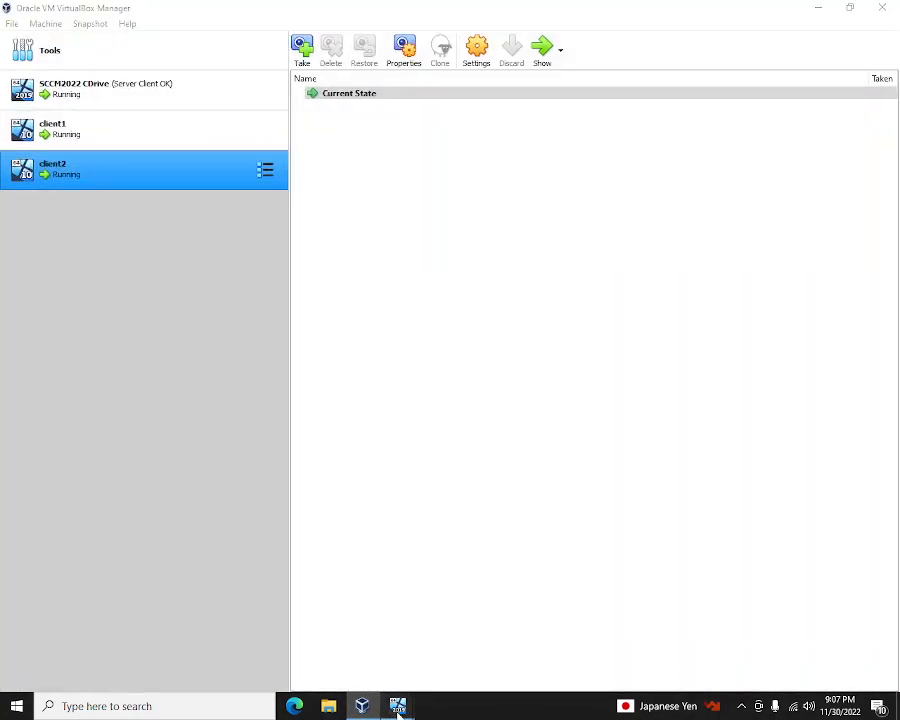
click(398, 706)
click(273, 645)
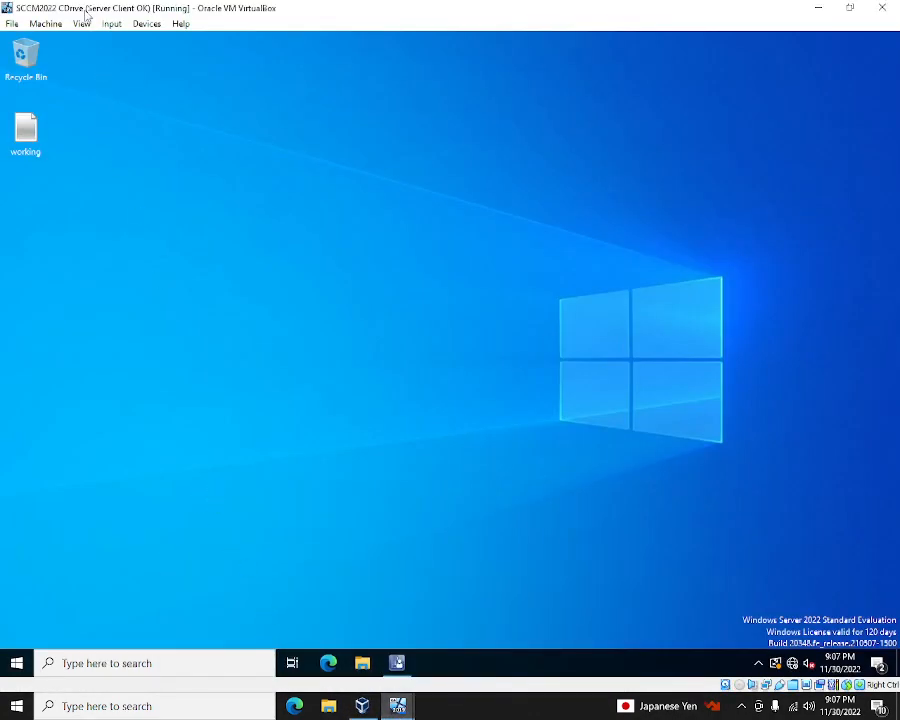
- Close Configuration Manager and shut down Windows on the SCCM2022 server, confirming the reason
click(398, 664)
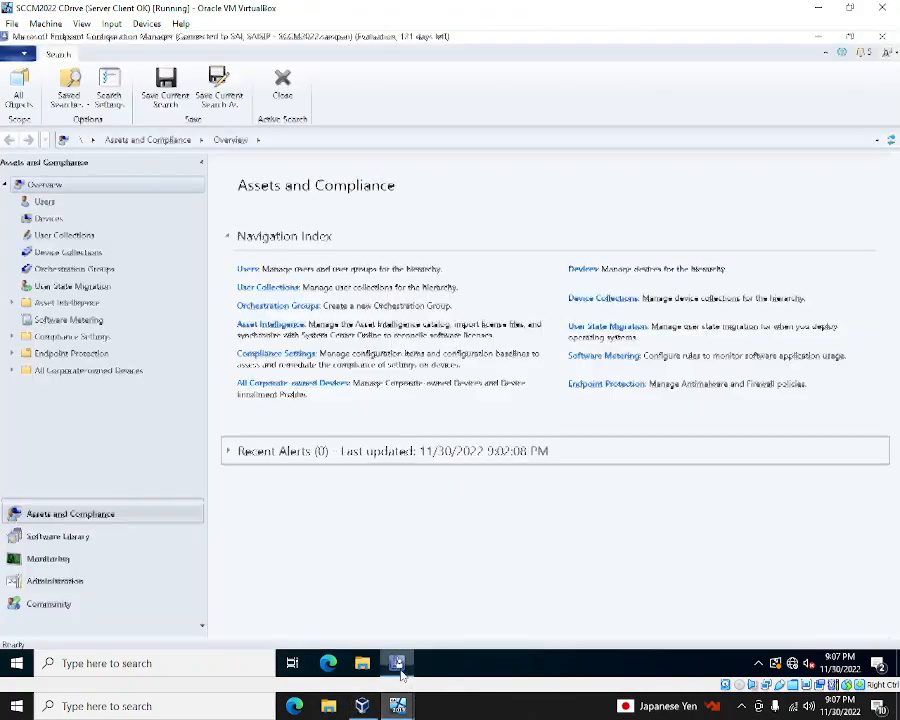
click(886, 38)
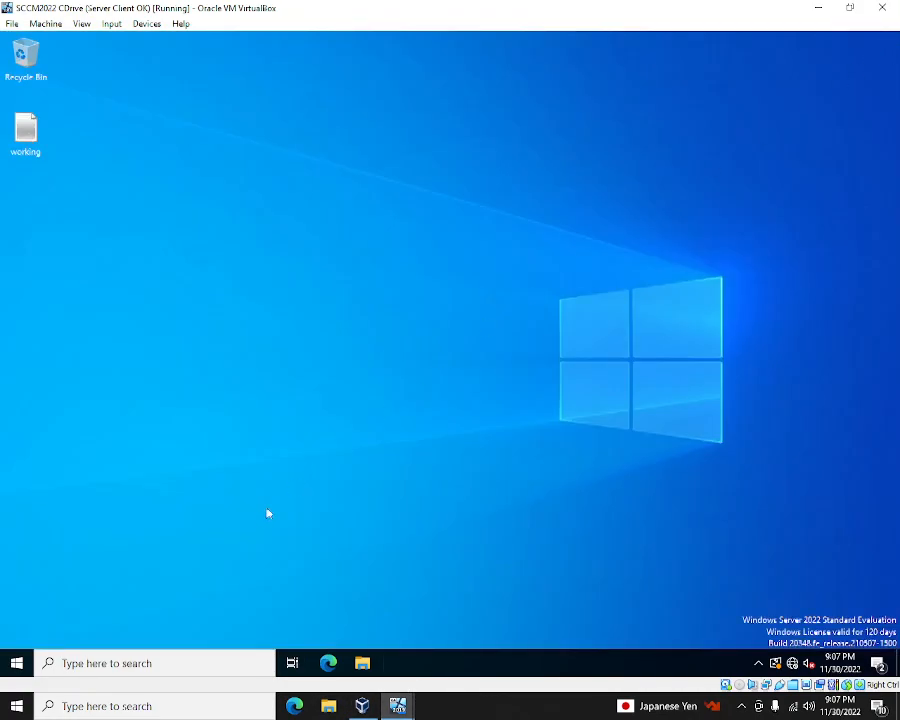
click(16, 663)
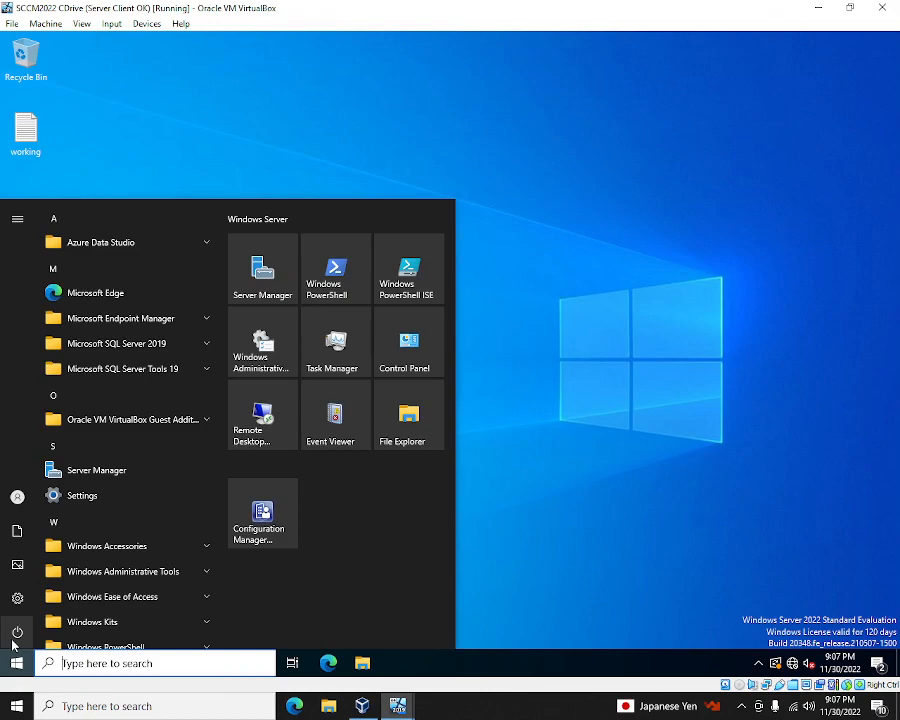
click(17, 632)
click(64, 579)
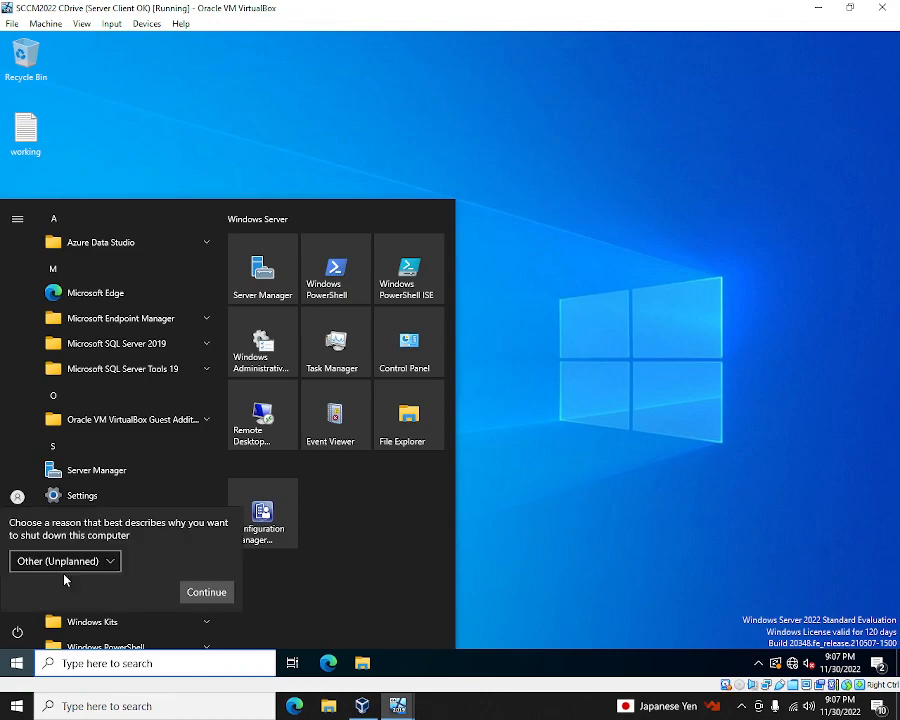
click(213, 595)
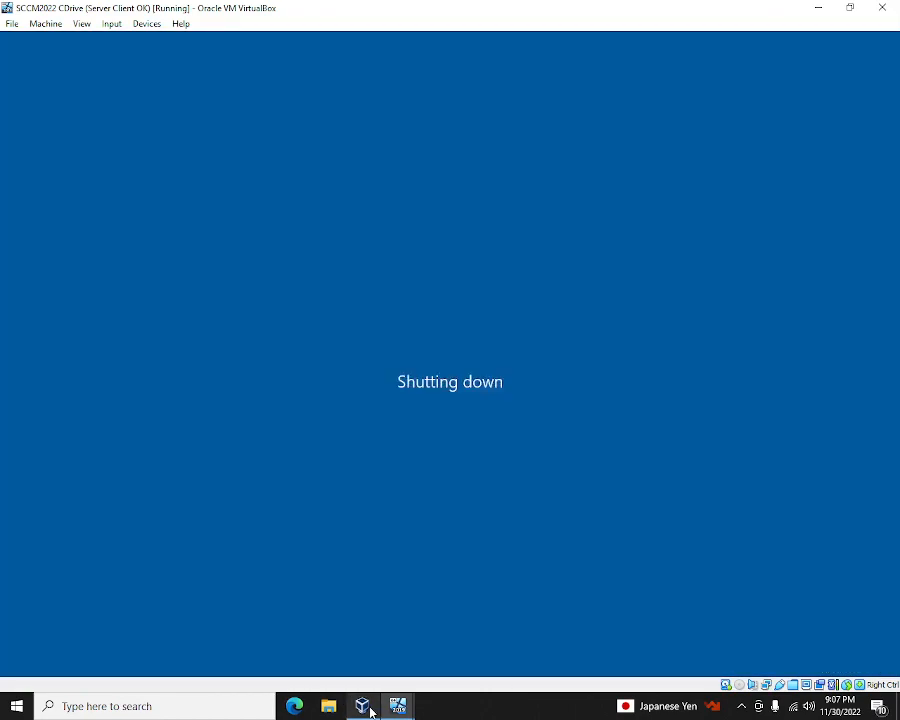
- Shut down Windows inside the client1 virtual machine
mouse_move(397, 705)
click(397, 656)
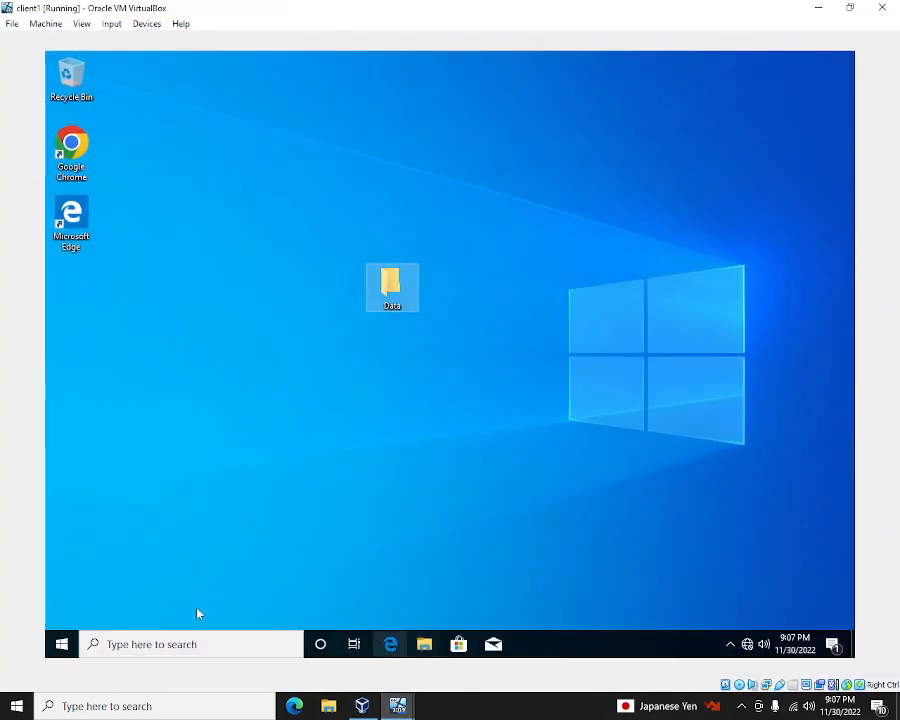
click(61, 643)
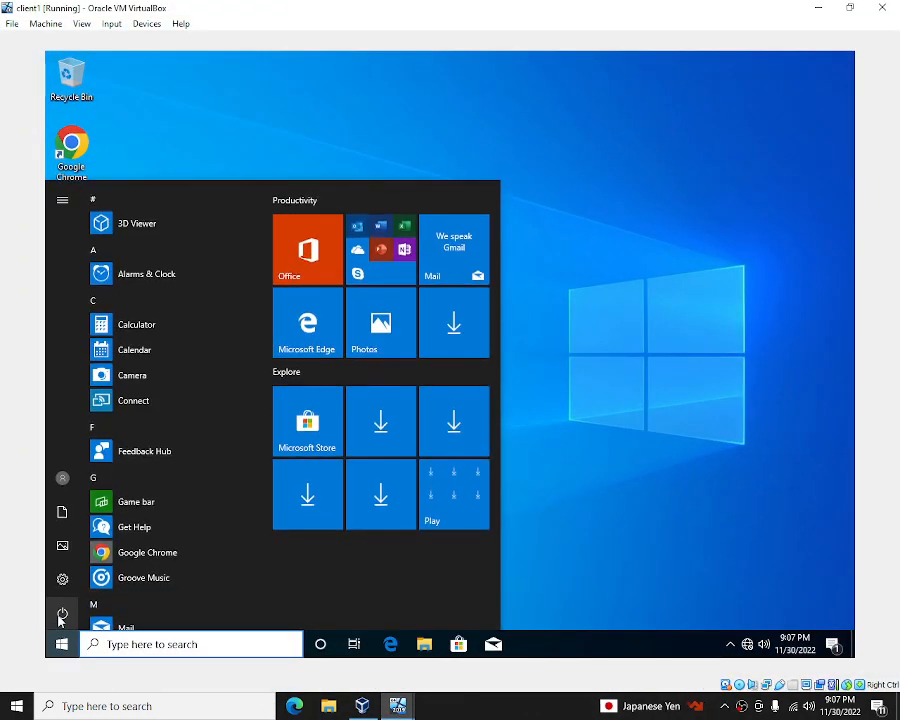
click(62, 618)
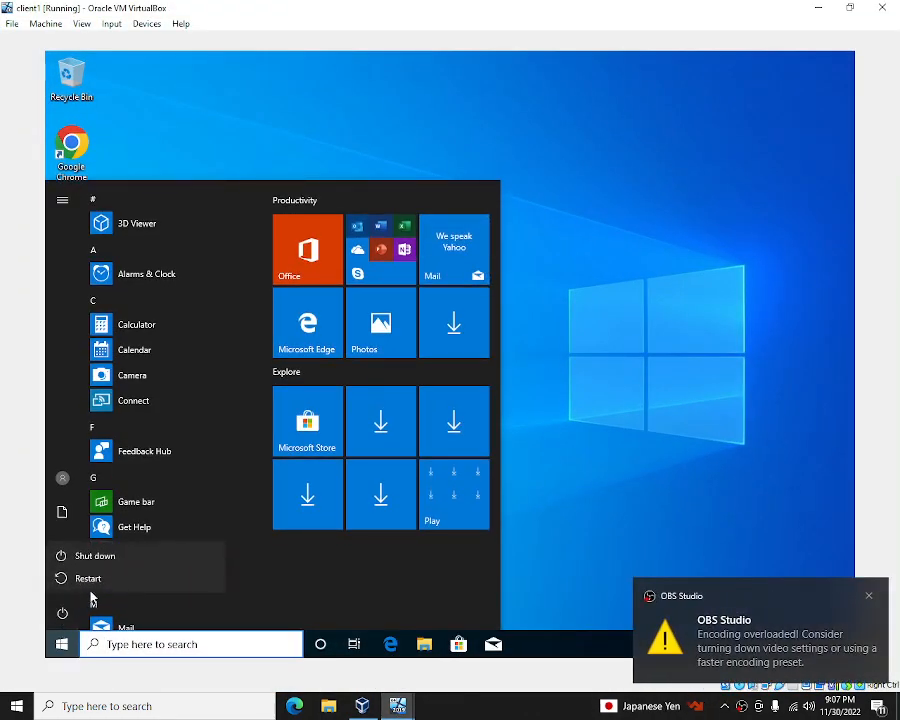
click(127, 556)
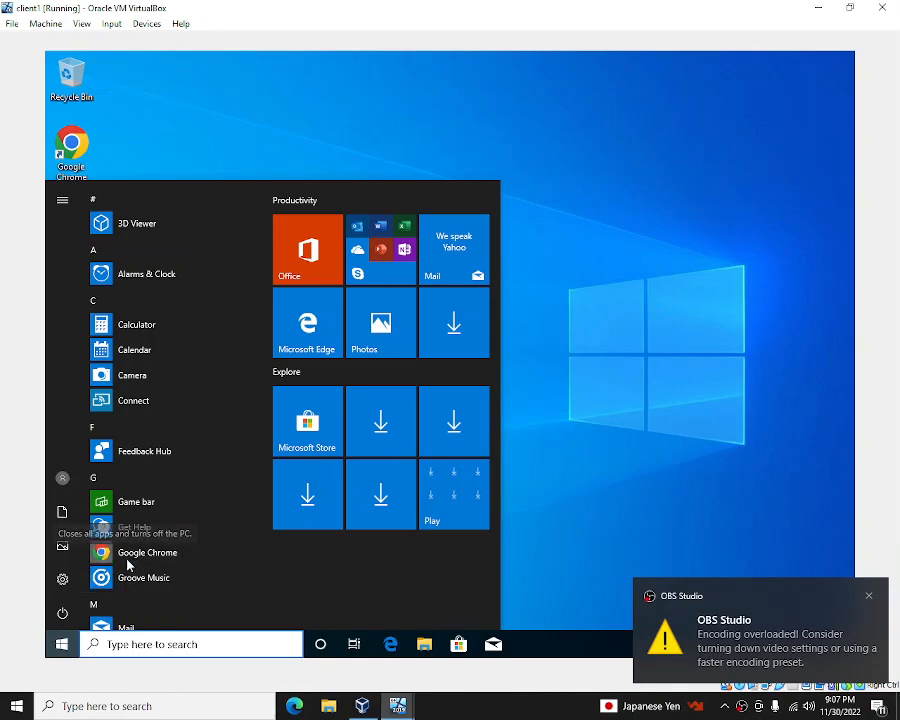
- In client2, check the Client2 desktop folders, then shut down its Windows guest
mouse_move(398, 705)
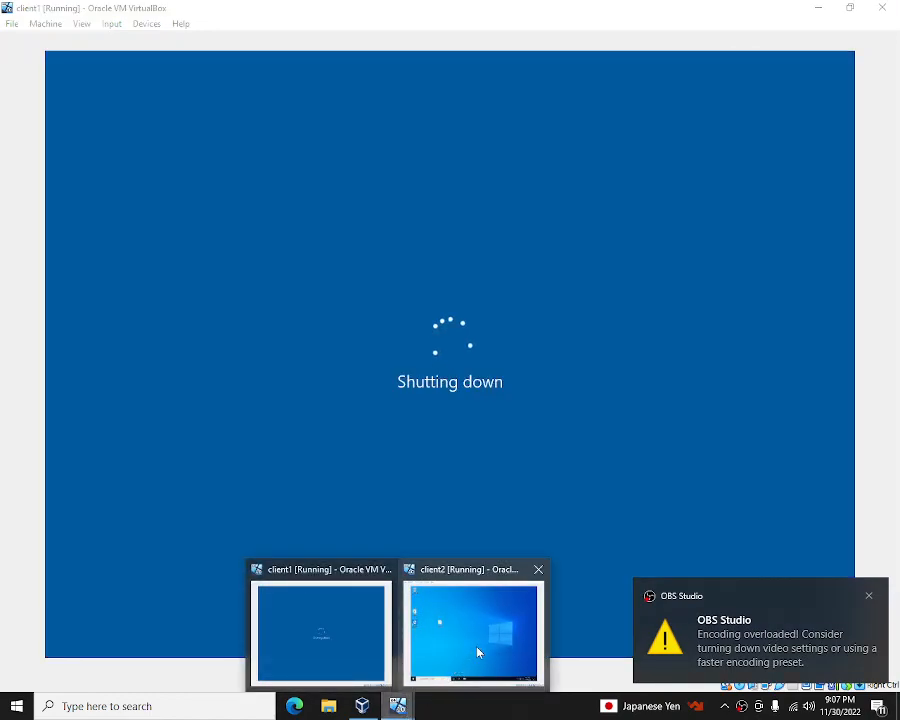
click(470, 630)
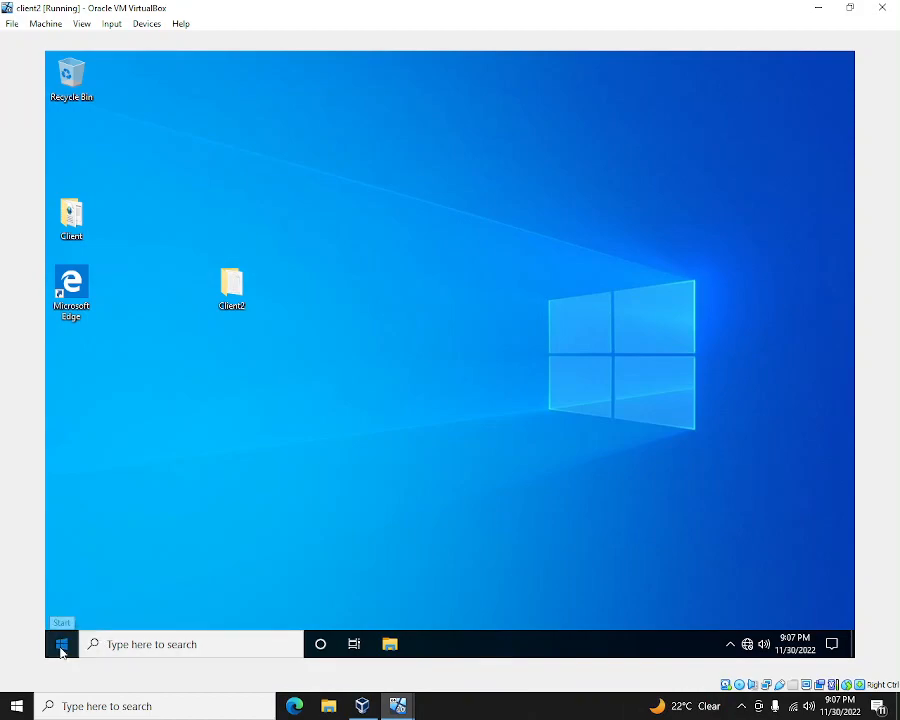
click(61, 648)
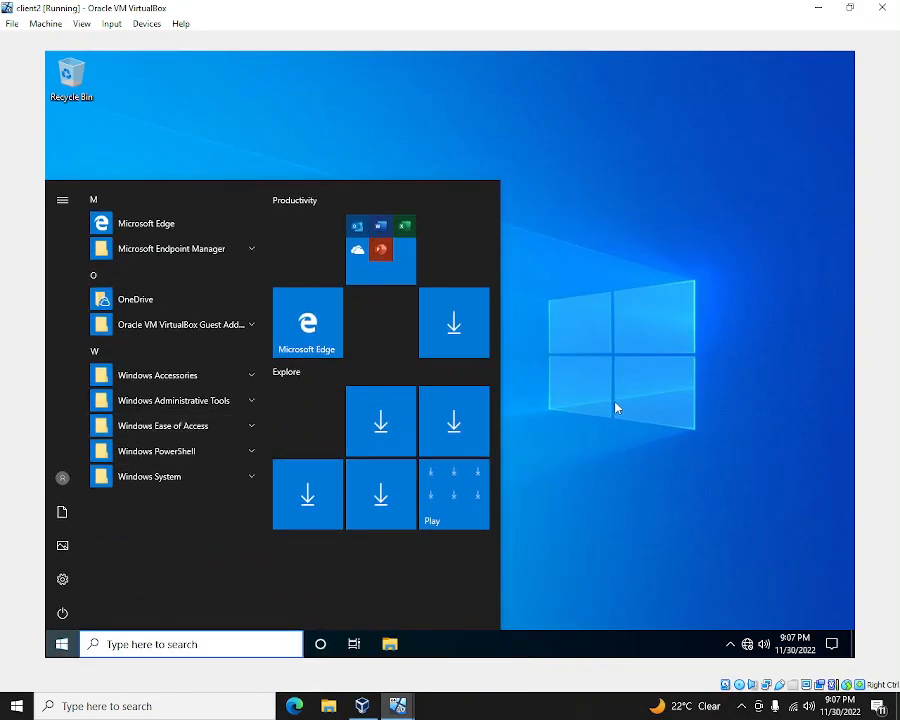
click(615, 408)
click(87, 228)
click(240, 299)
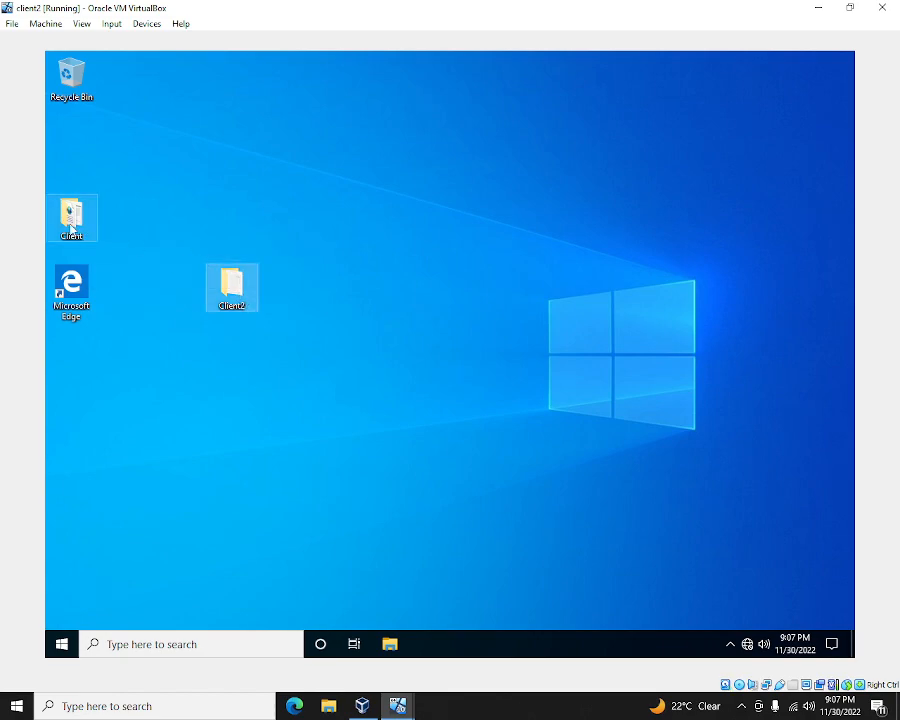
click(85, 225)
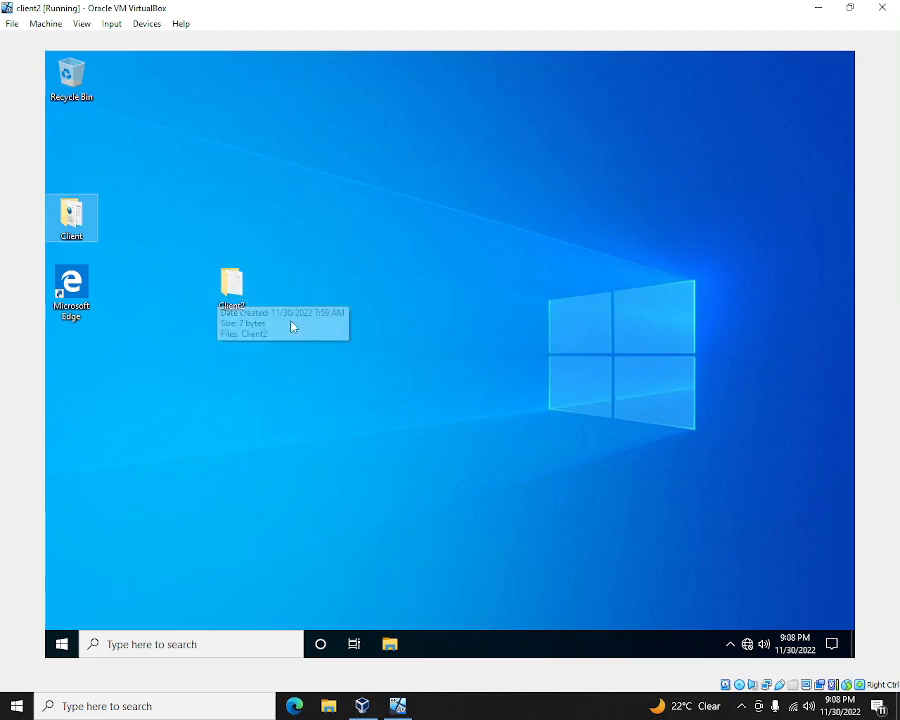
click(62, 644)
click(63, 616)
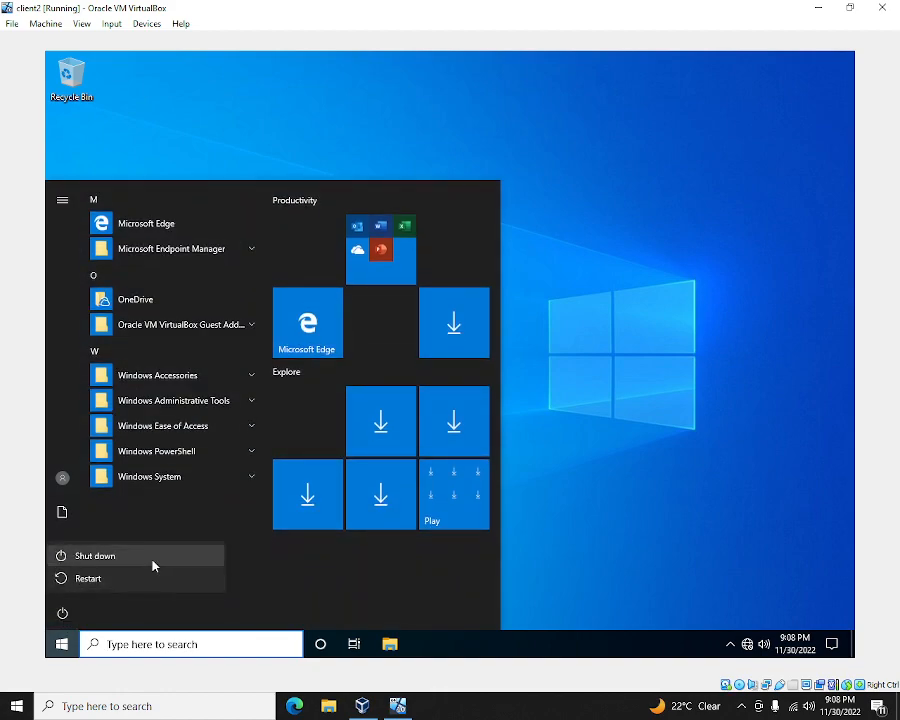
click(152, 559)
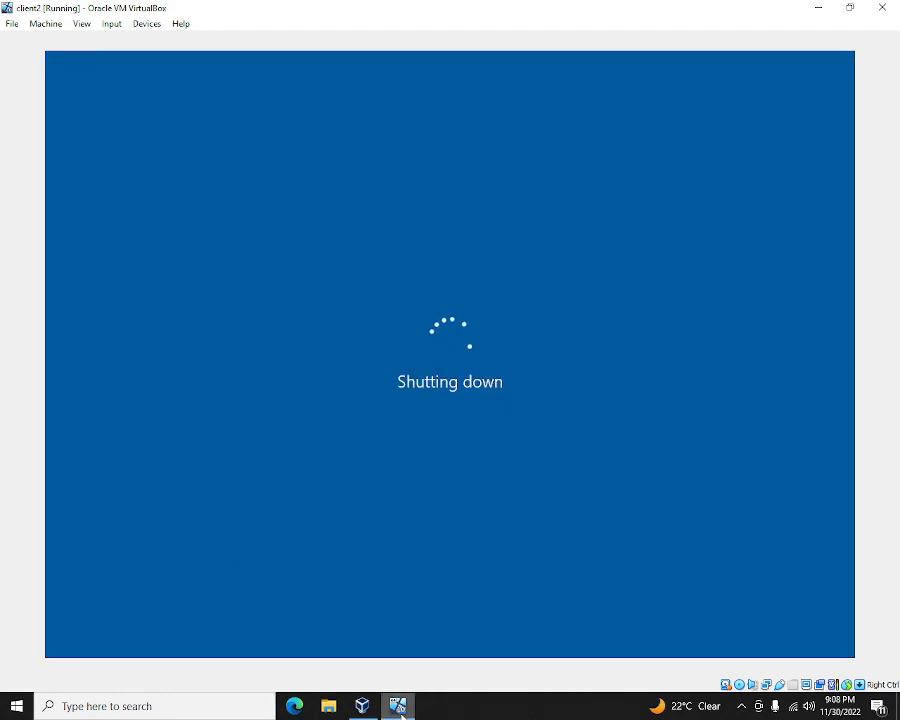
- In the Manager, review SCCM2022 CDrive's Server Client OK snapshot and its changed current state
mouse_move(362, 706)
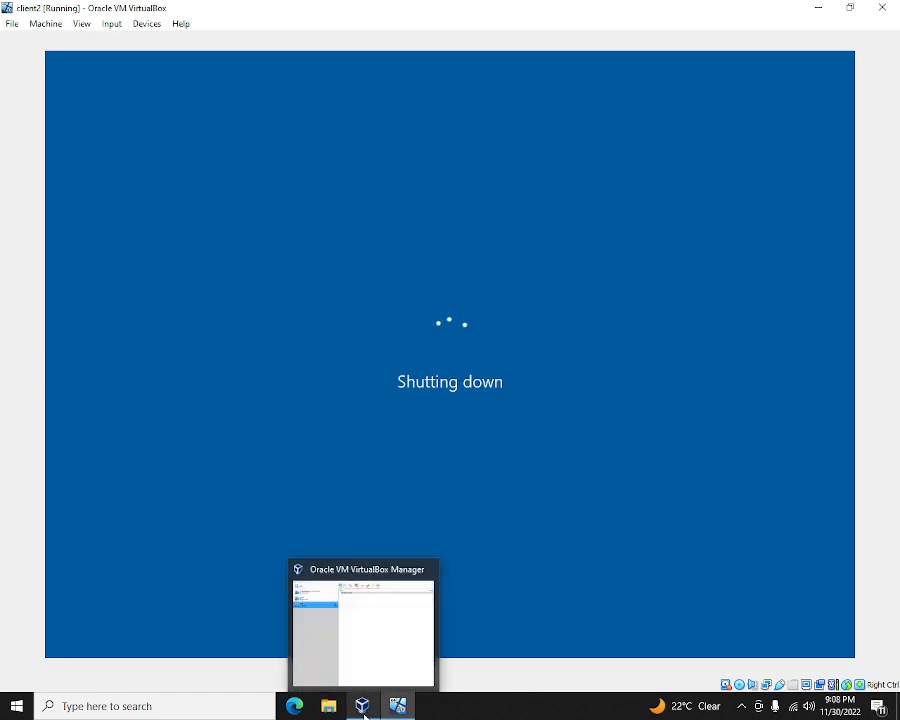
click(362, 663)
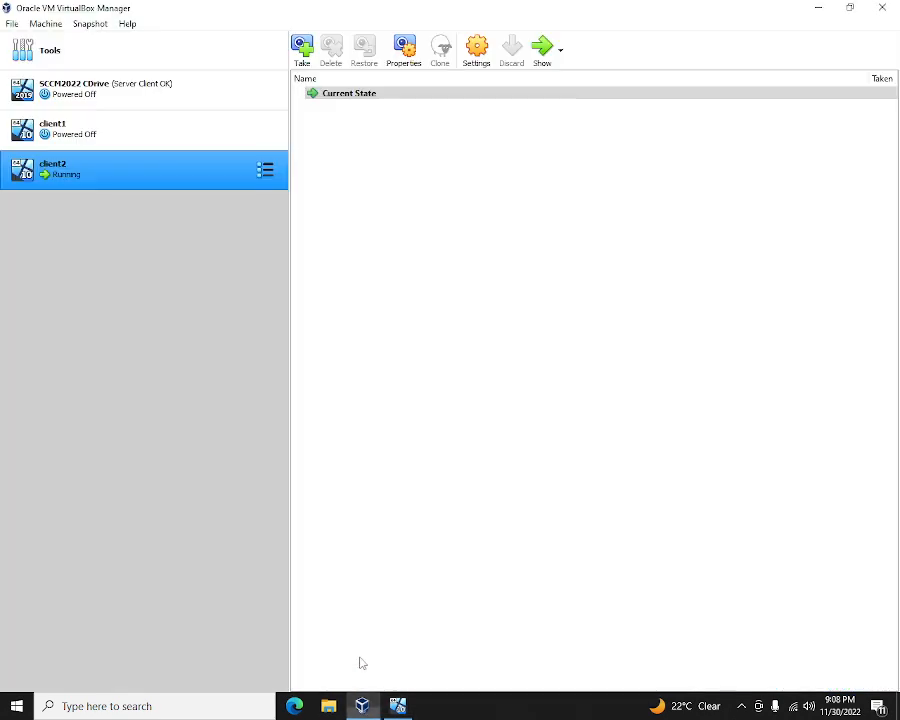
click(130, 102)
click(368, 107)
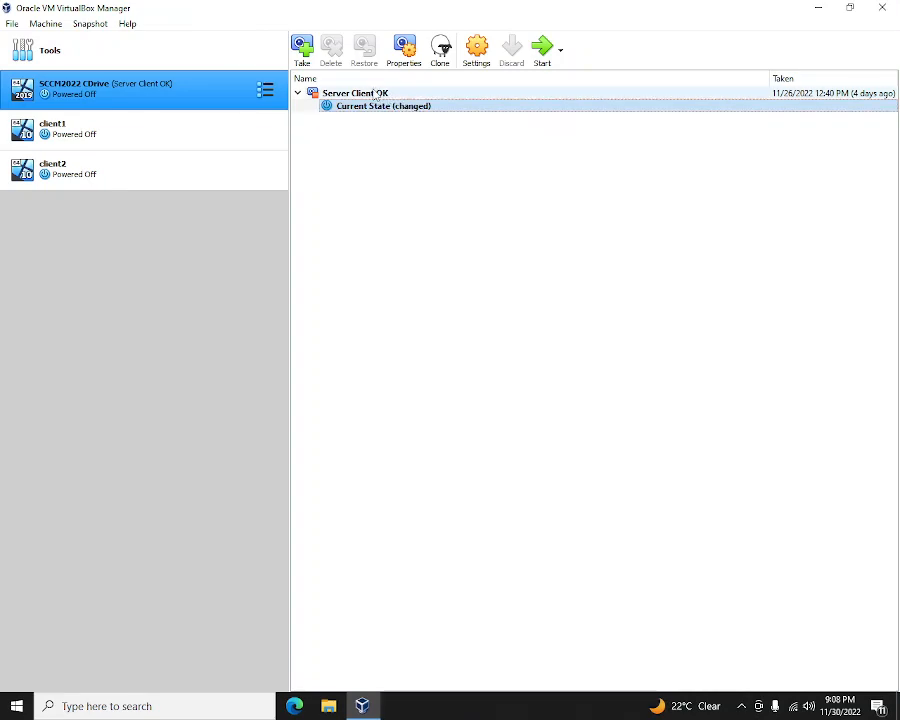
click(375, 94)
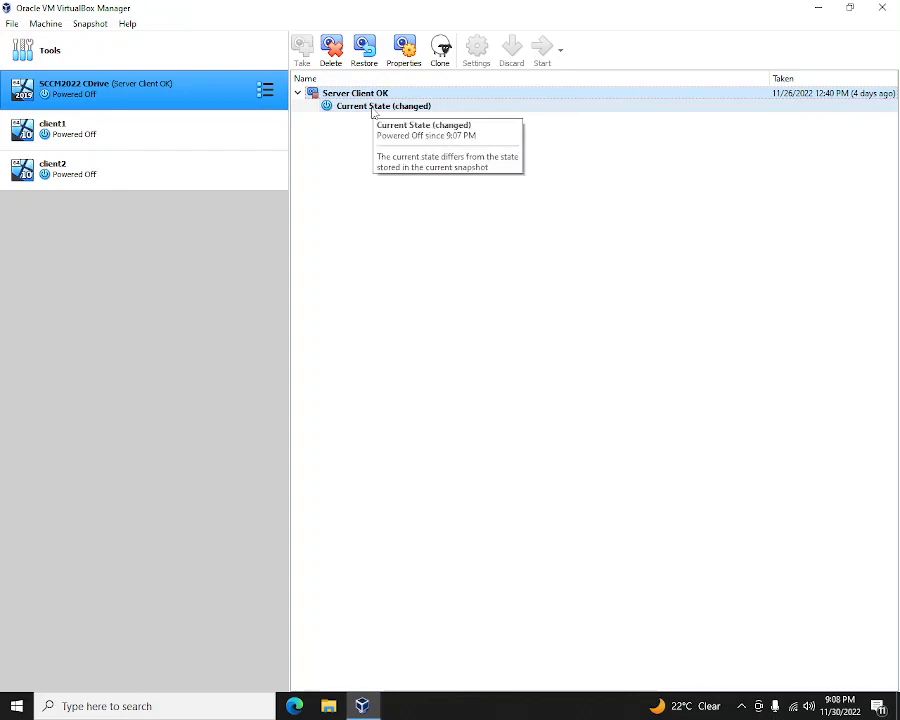
click(378, 110)
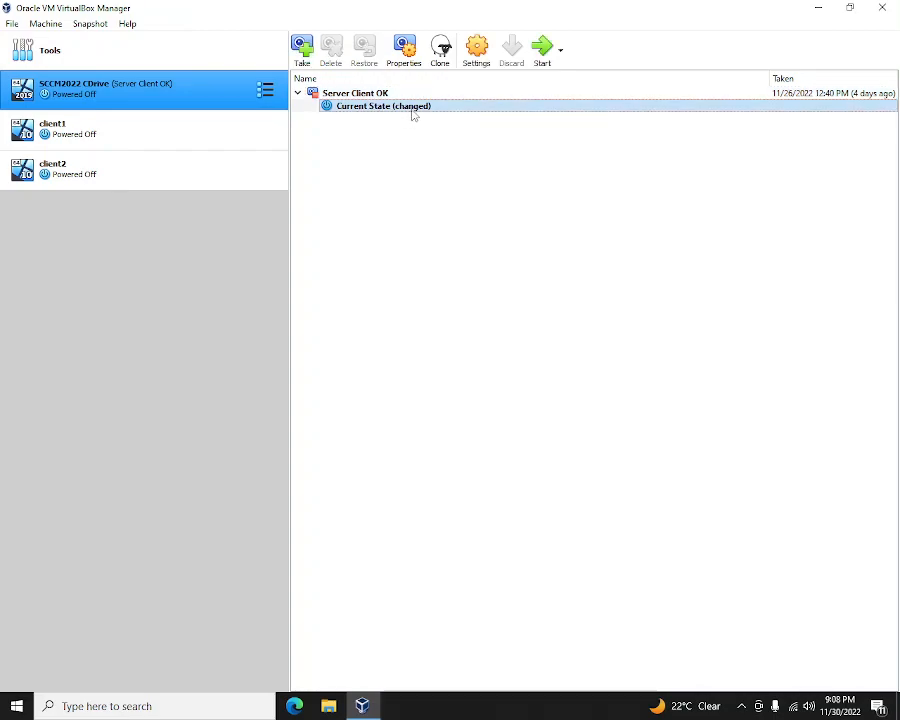
- Take a 'Before Sysprep' snapshot of SCCM2022 CDrive, copying the name into its description
right_click(412, 108)
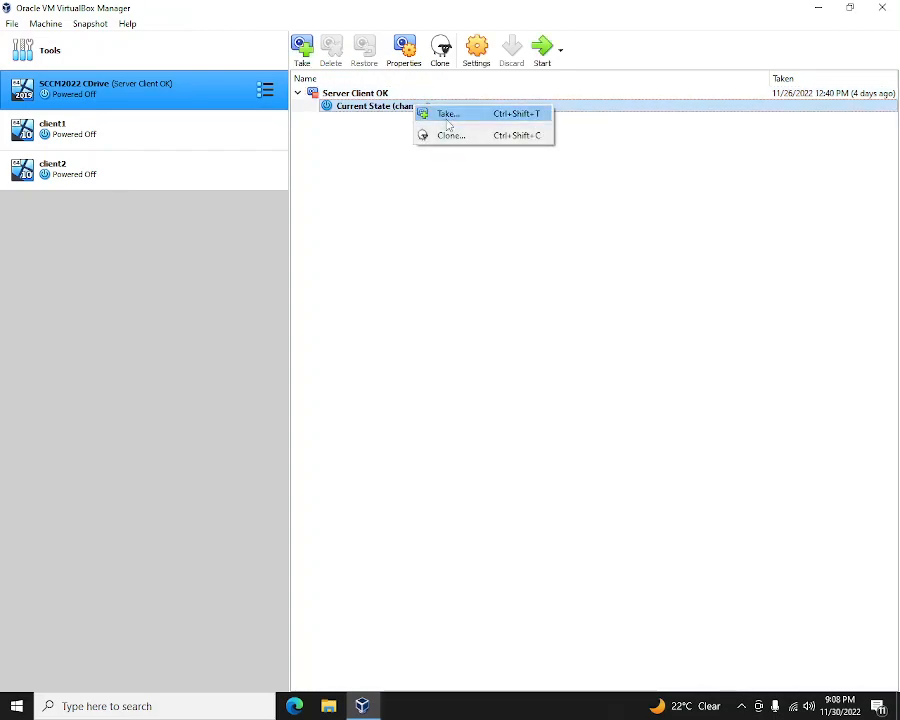
click(447, 123)
click(457, 270)
key(BackSpace)
key(BackSpace)
key(BackSpace)
key(BackSpace)
key(BackSpace)
key(BackSpace)
key(BackSpace)
key(BackSpace)
key(BackSpace)
key(BackSpace)
text(Befor)
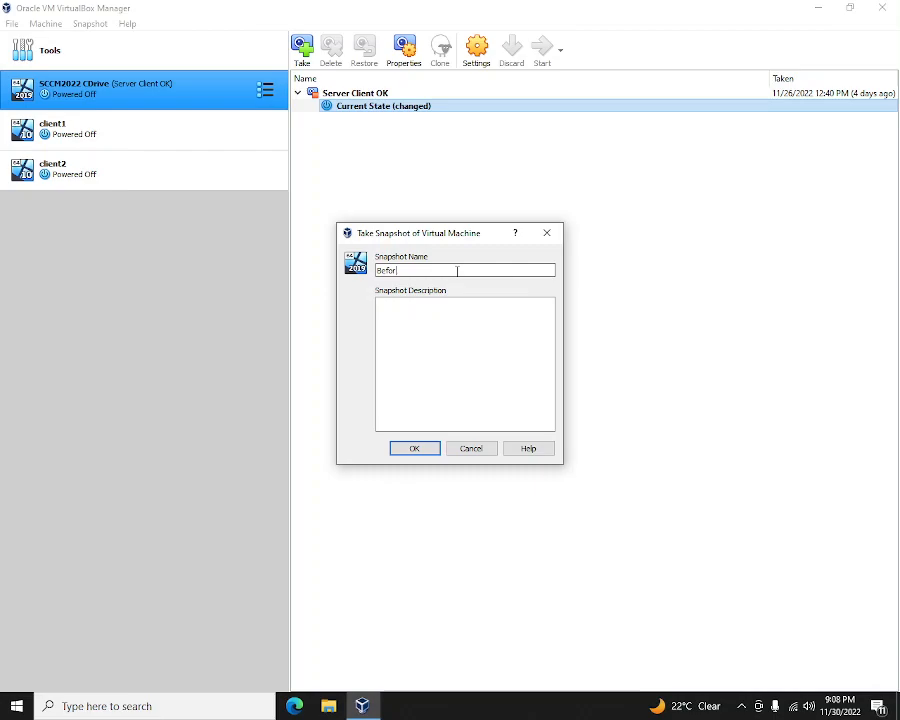
text(e Sysprep)
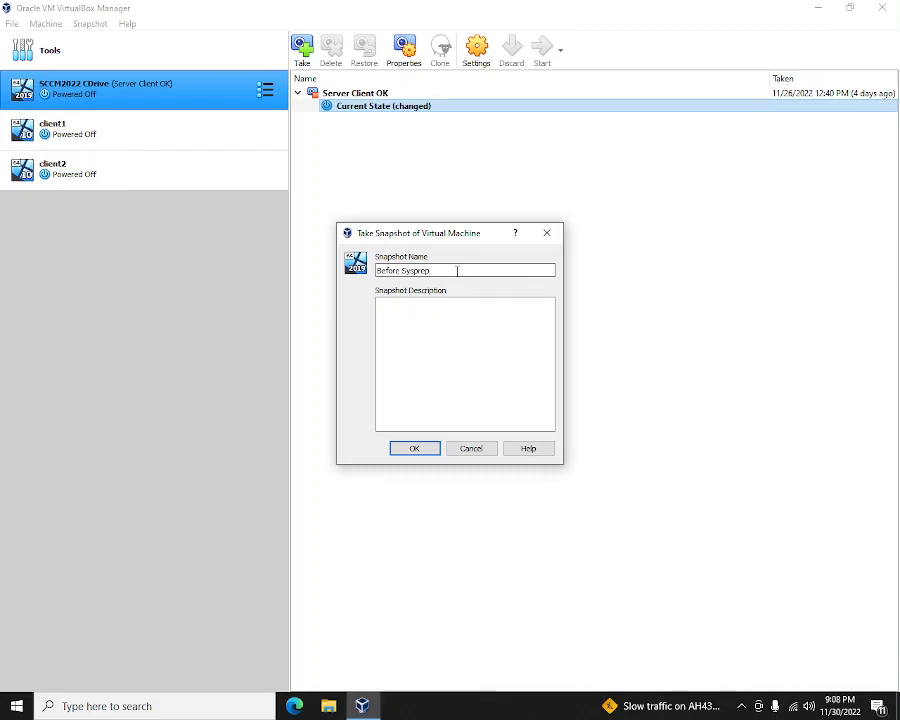
key(ctrl+a)
key(ctrl+c)
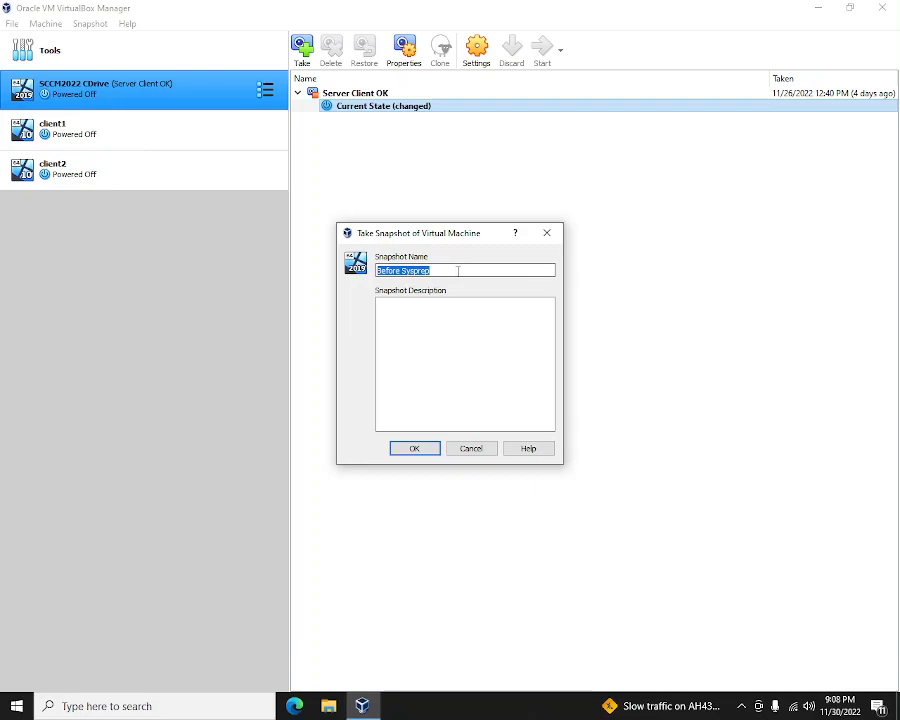
click(466, 336)
key(ctrl+v)
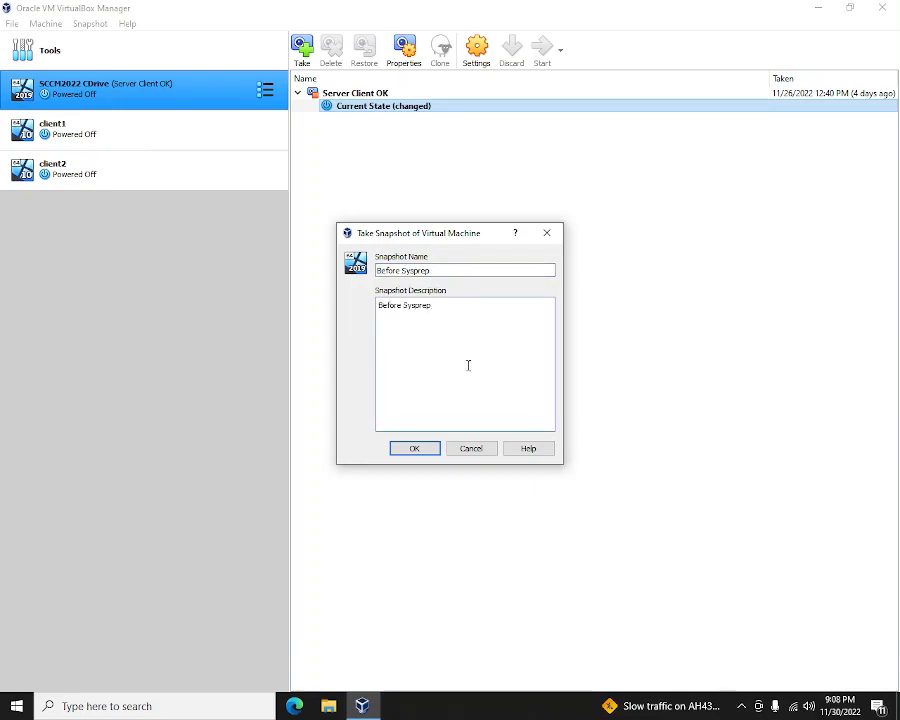
click(414, 452)
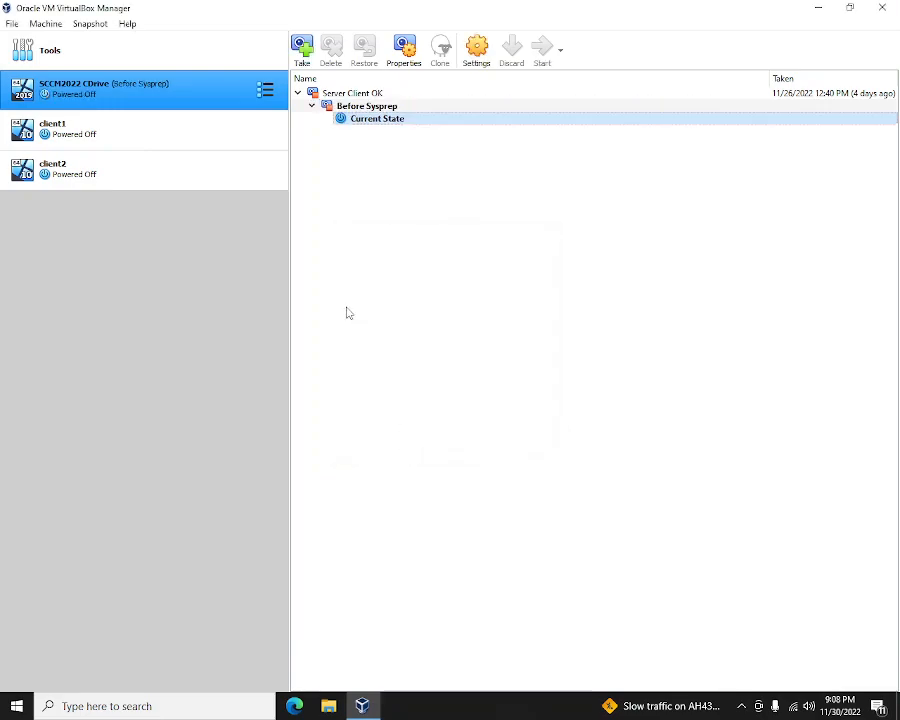
- Take a 'Before Sysprep' snapshot of client1 with 'Before Sysprep' as its description
click(107, 131)
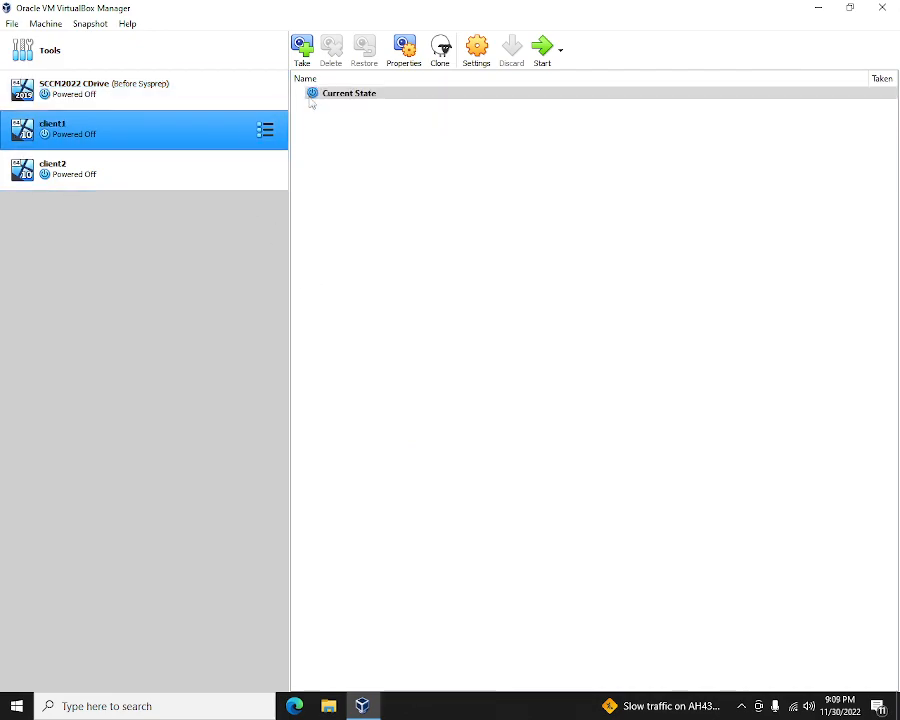
right_click(372, 94)
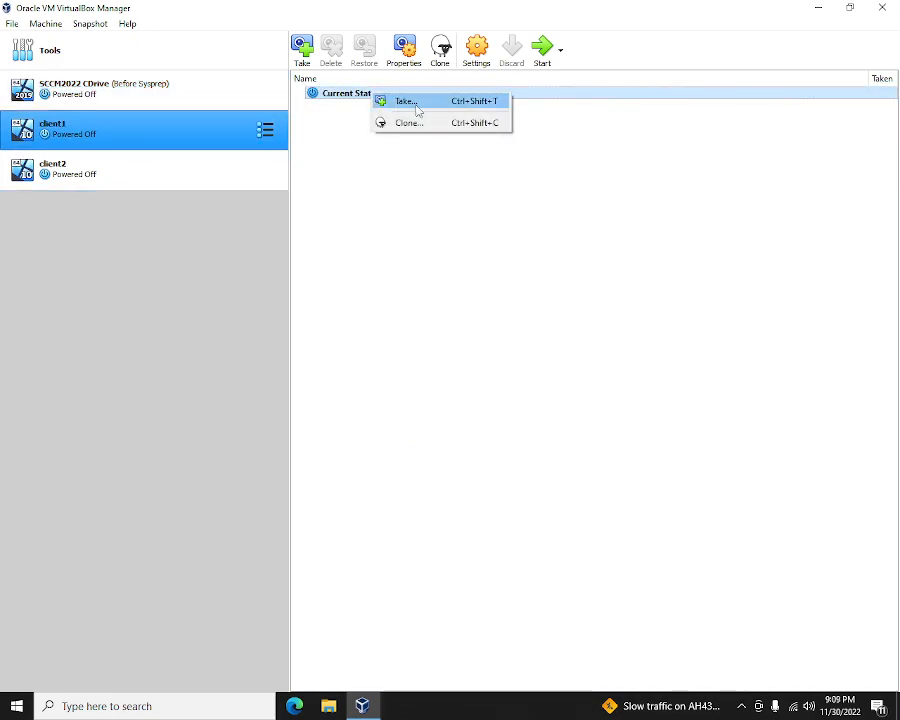
click(411, 102)
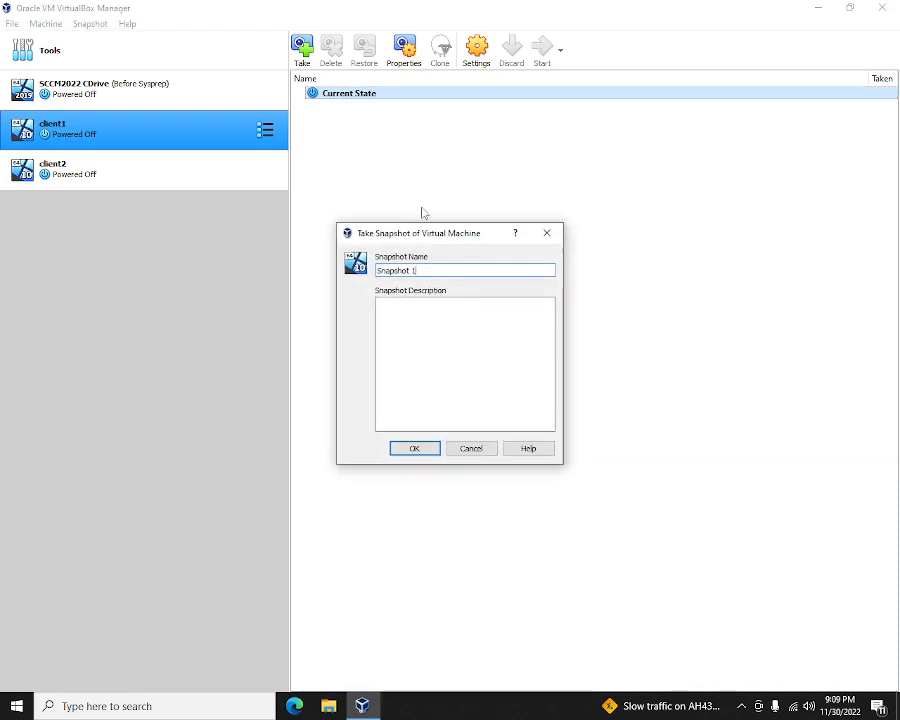
key(BackSpace)
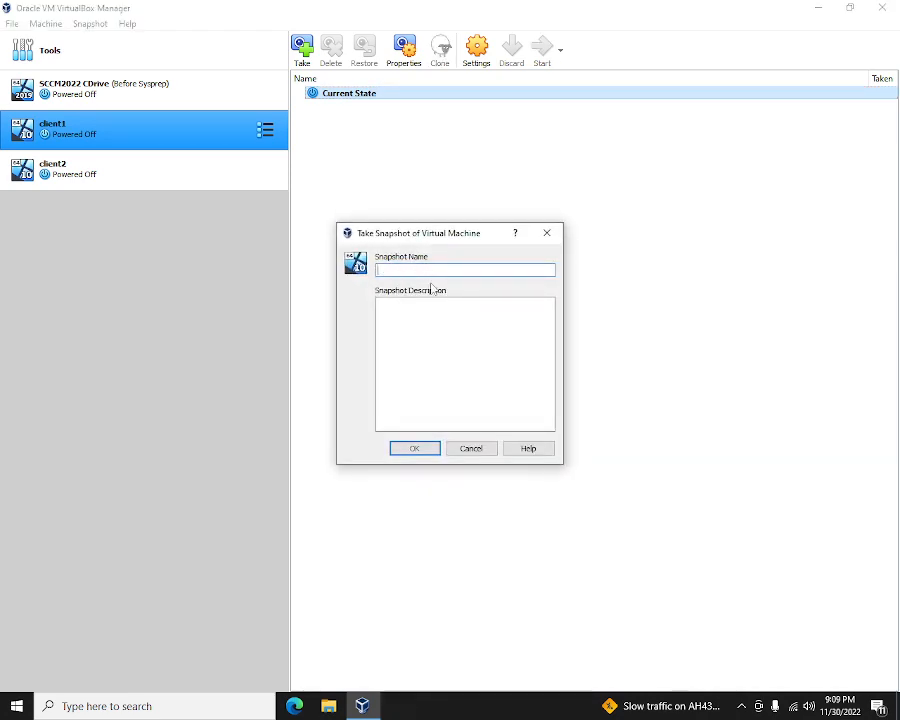
text(Before Sys)
key(ctrl+a)
key(ctrl+c)
click(449, 337)
key(ctrl+v)
click(411, 446)
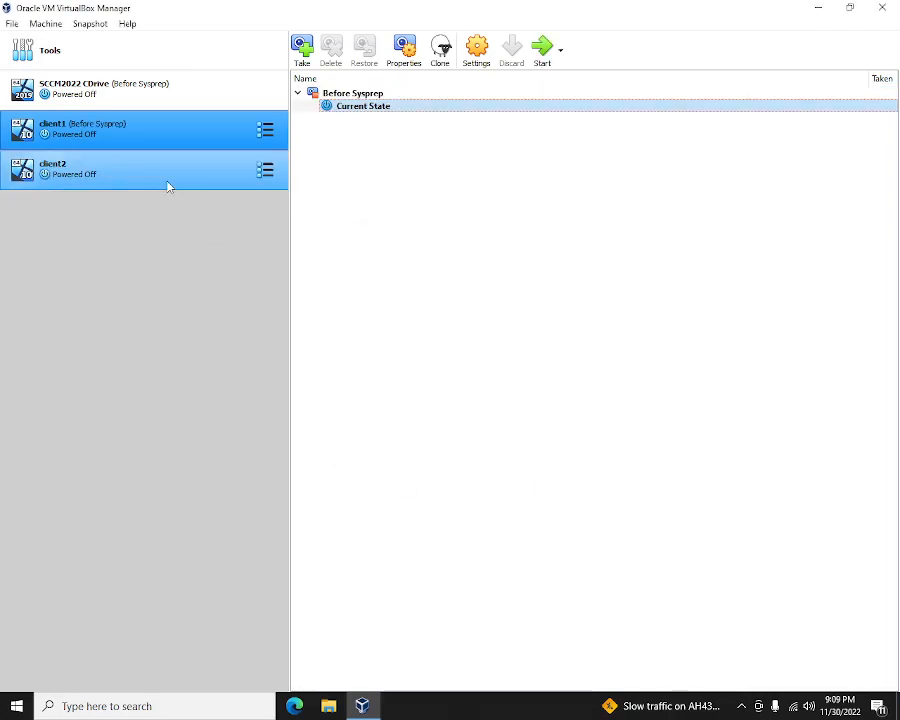
- Take a 'Before Sysprep' snapshot of client2 with matching description, then check SCCM2022 CDrive's snapshots
right_click(167, 182)
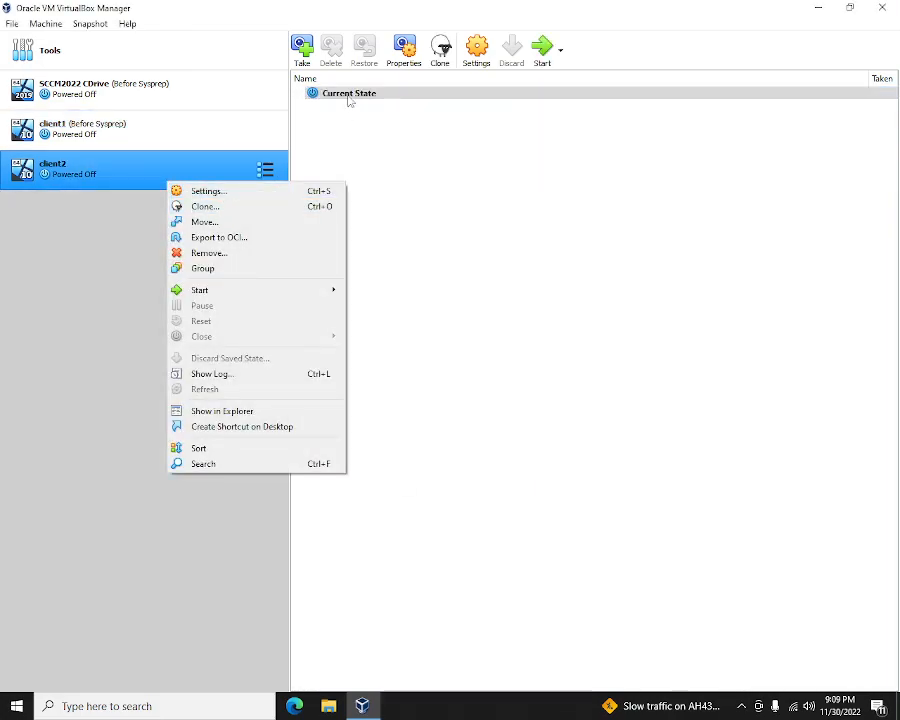
click(302, 47)
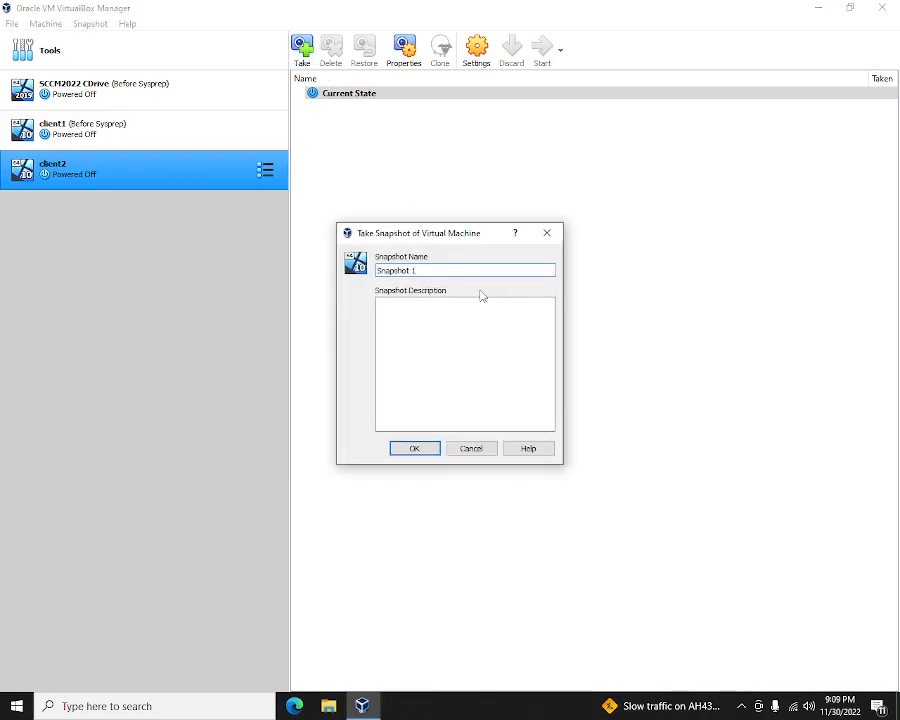
key(ctrl+a)
text((Before Sysprep))
key(ctrl+a)
key(BackSpace)
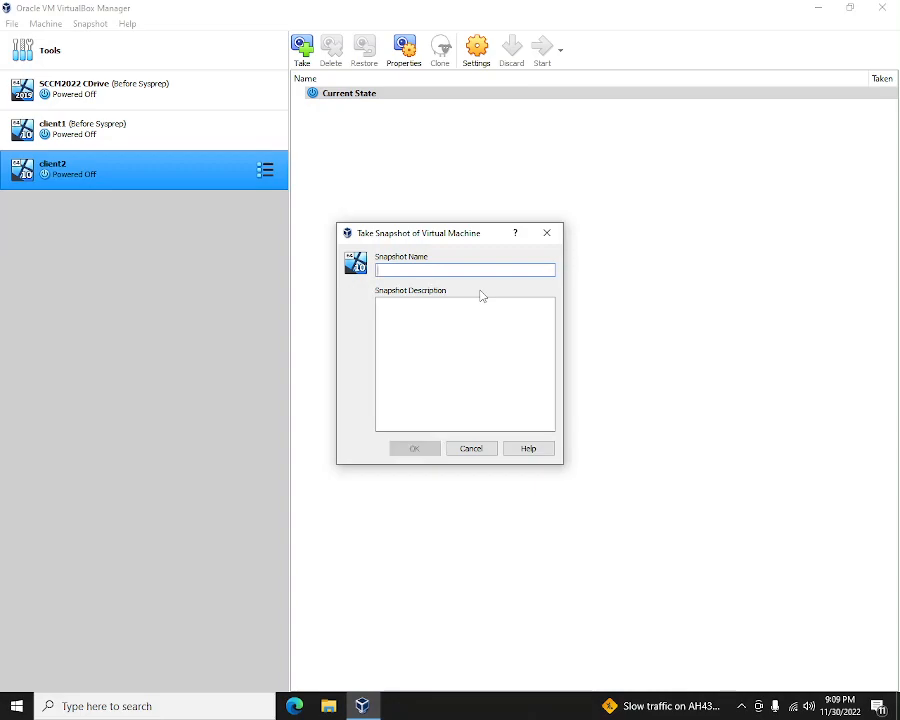
text(Before Sysprep)
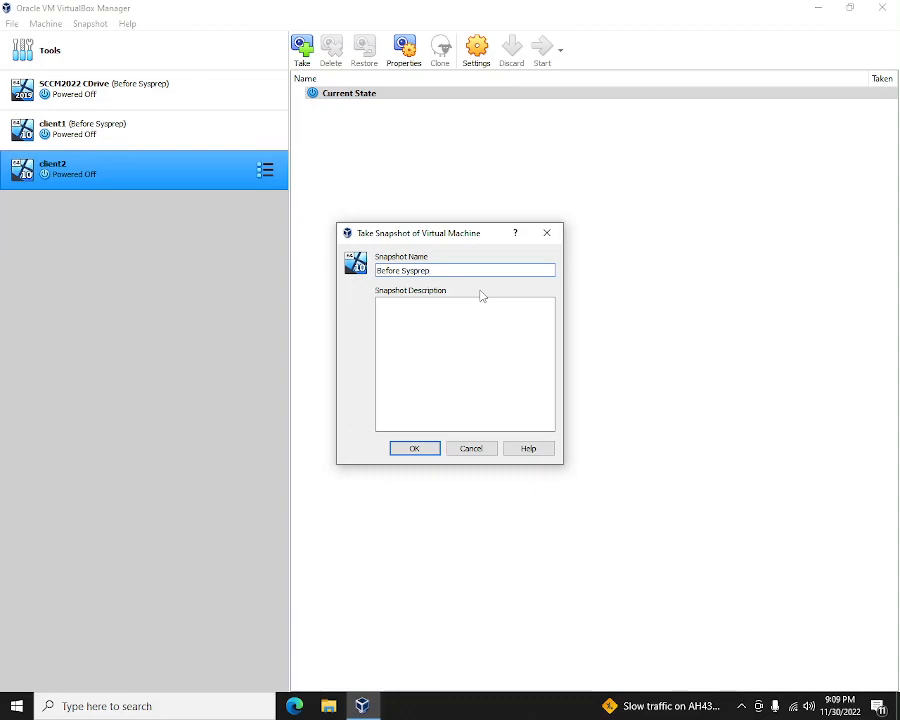
key(ctrl+a)
key(ctrl+c)
click(484, 339)
key(ctrl+v)
click(424, 450)
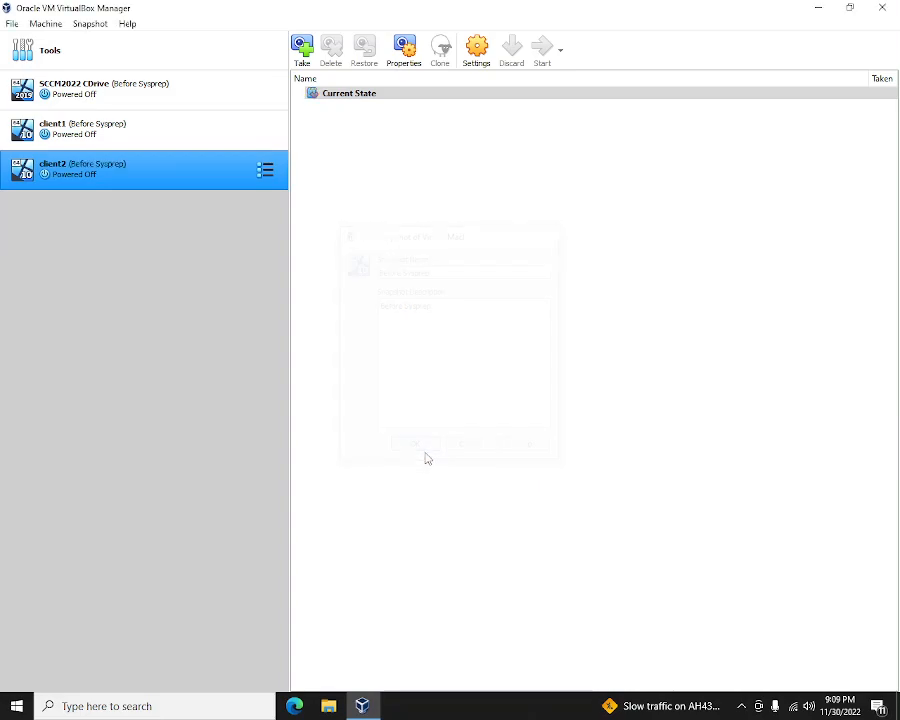
click(133, 97)
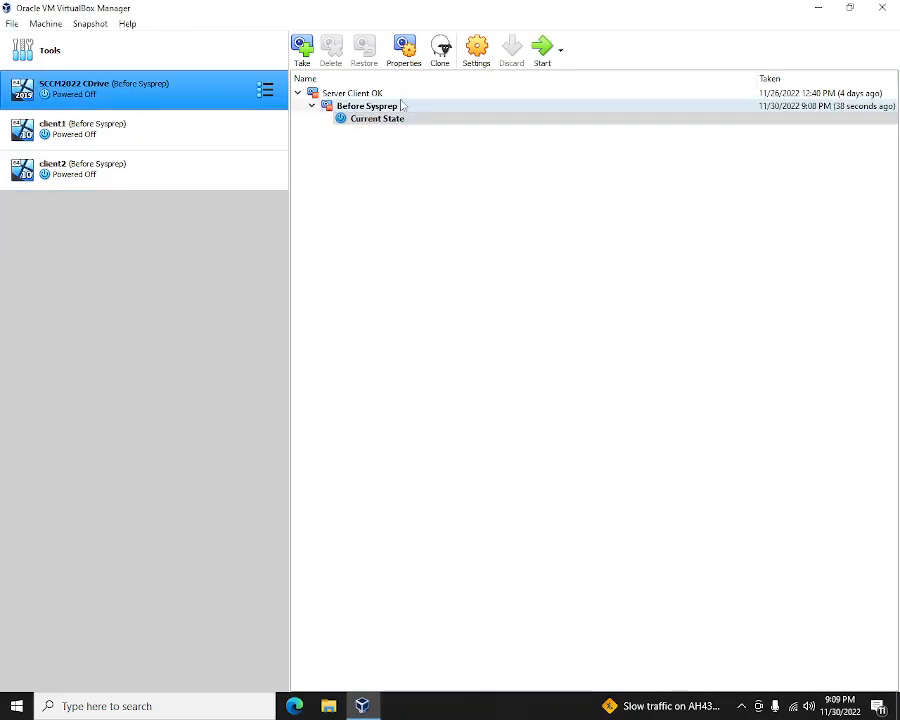
- Check client1 and client2 snapshots, then start the SCCM2022 CDrive machine
click(165, 140)
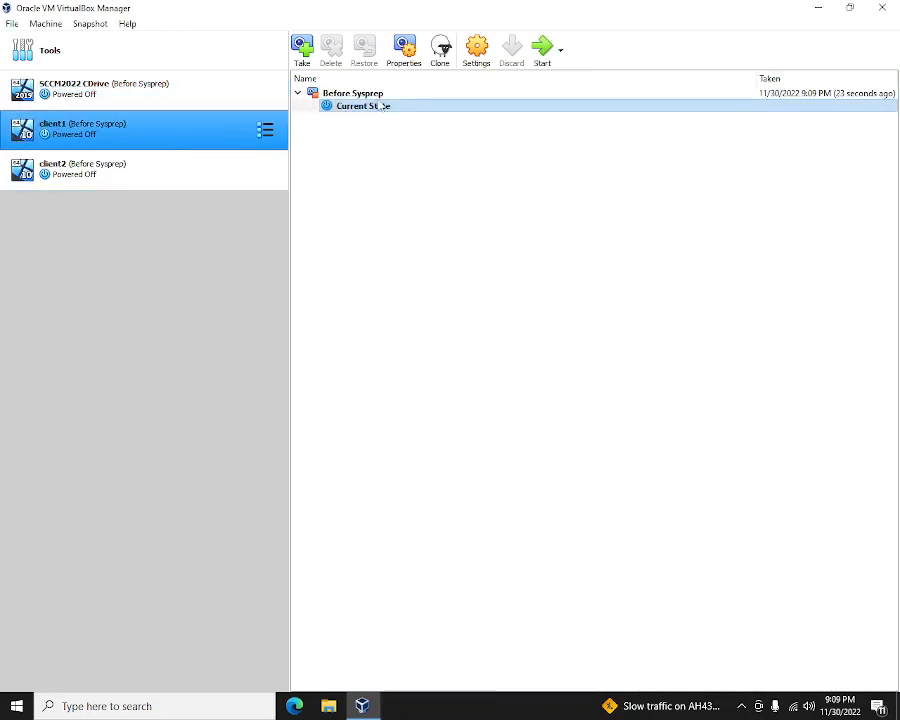
click(209, 175)
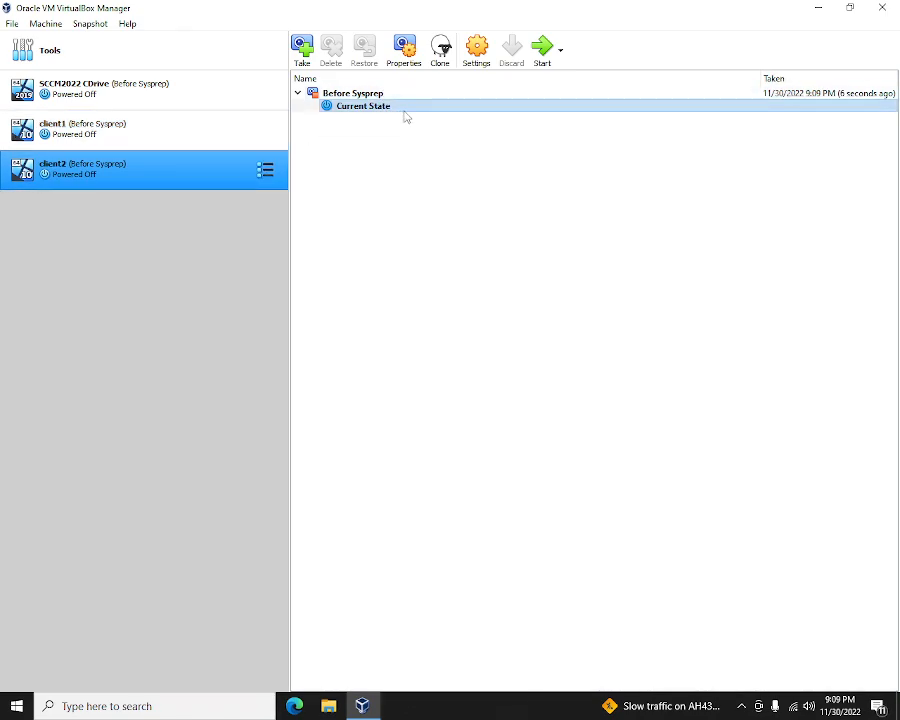
click(167, 90)
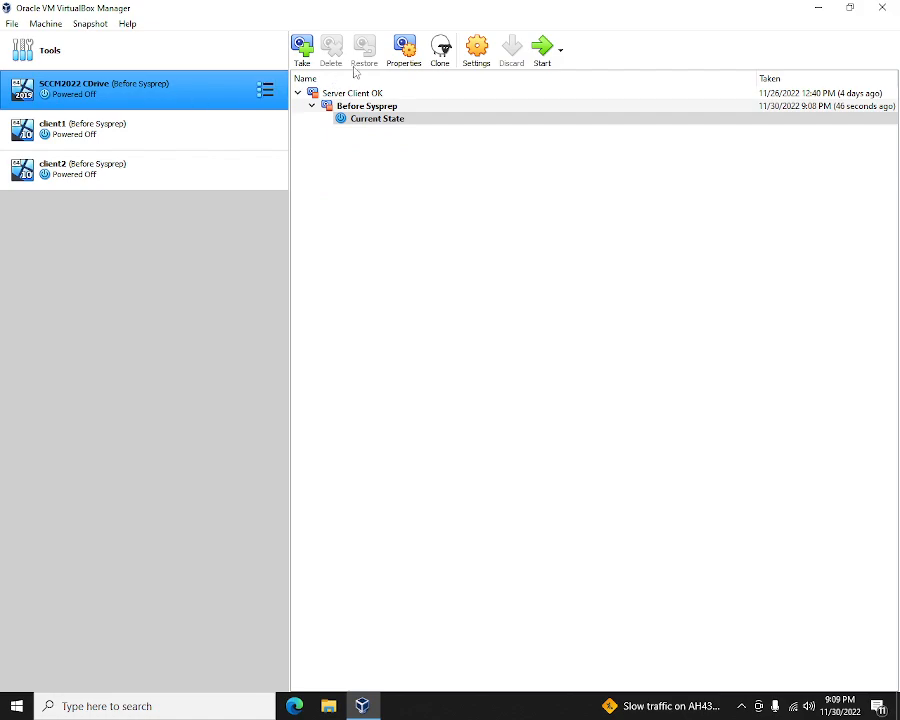
click(545, 52)
- Start the client1 and client2 virtual machines from the Manager
ctrl+click(196, 140)
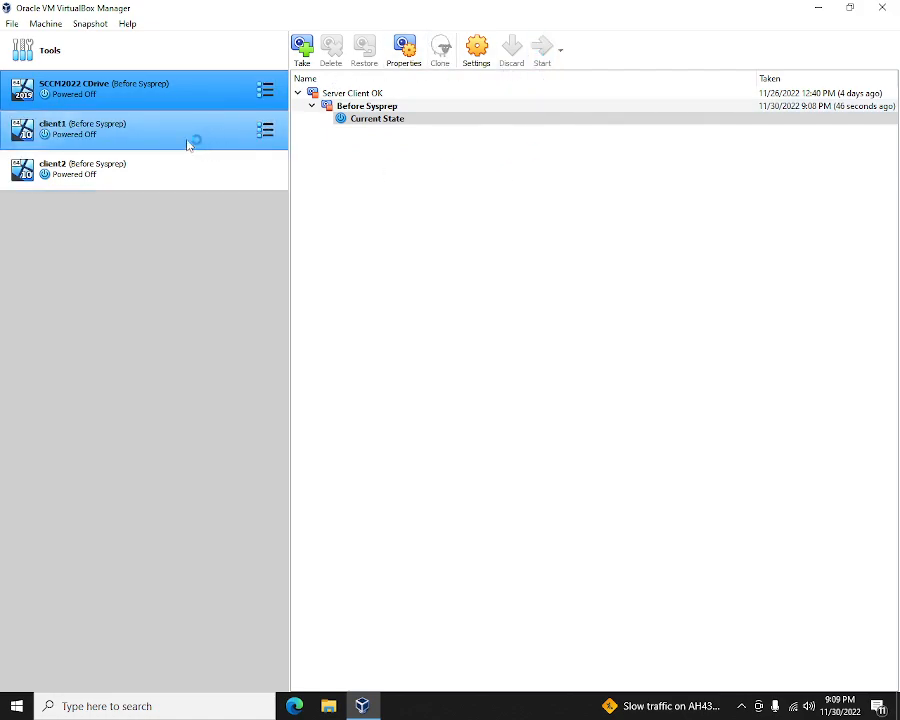
click(159, 137)
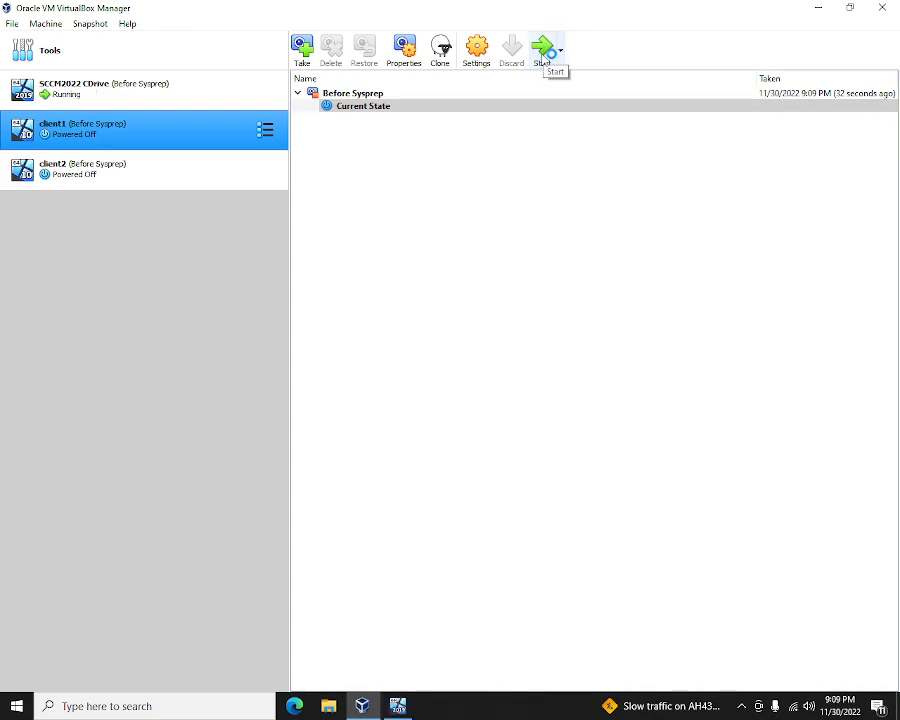
click(541, 52)
ctrl+click(183, 175)
click(170, 175)
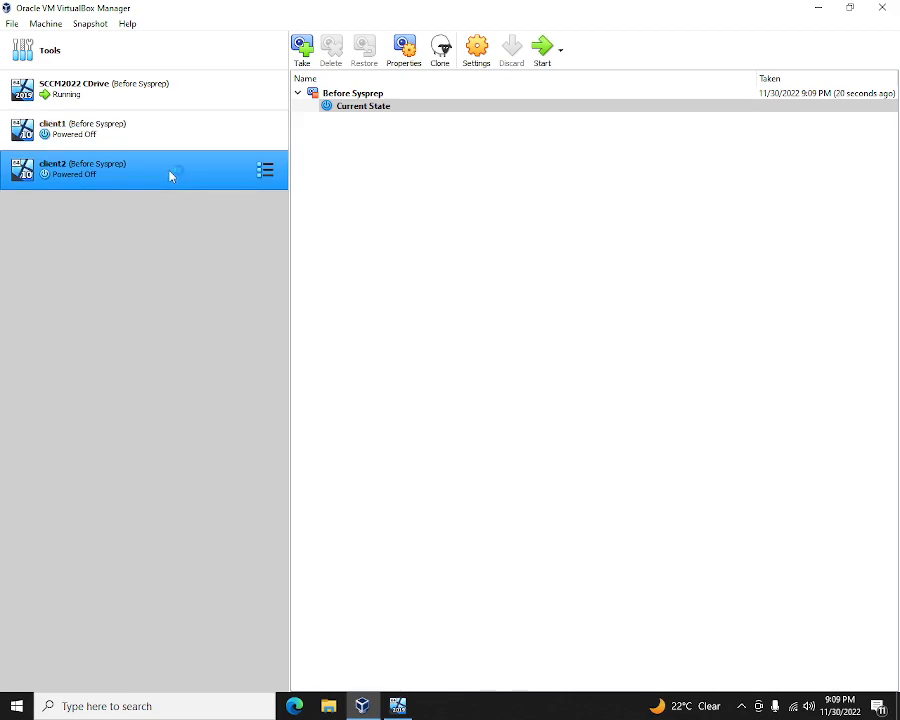
click(541, 52)
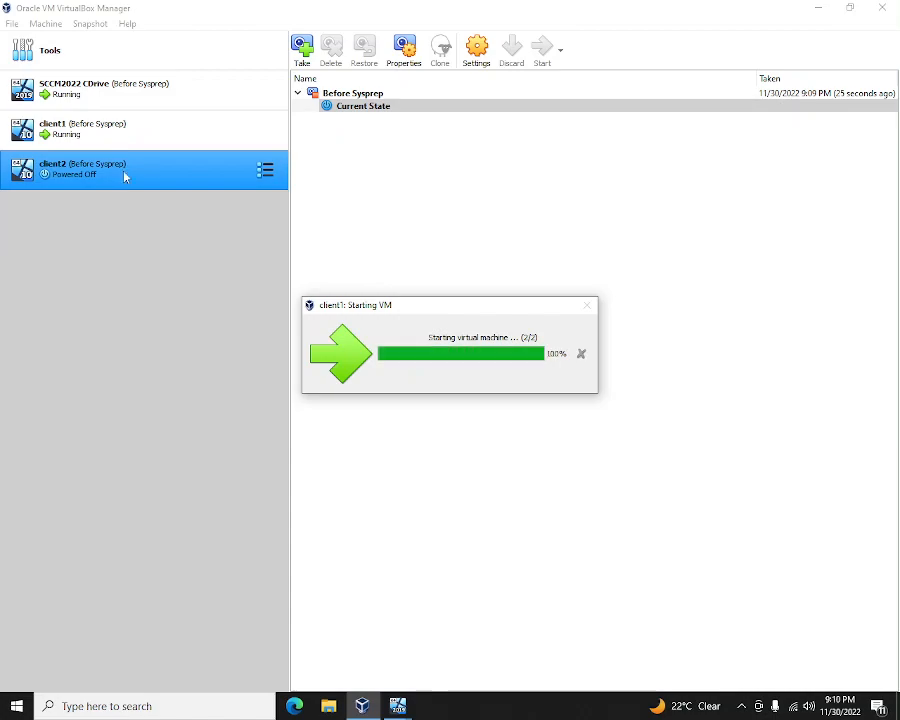
double_click(125, 176)
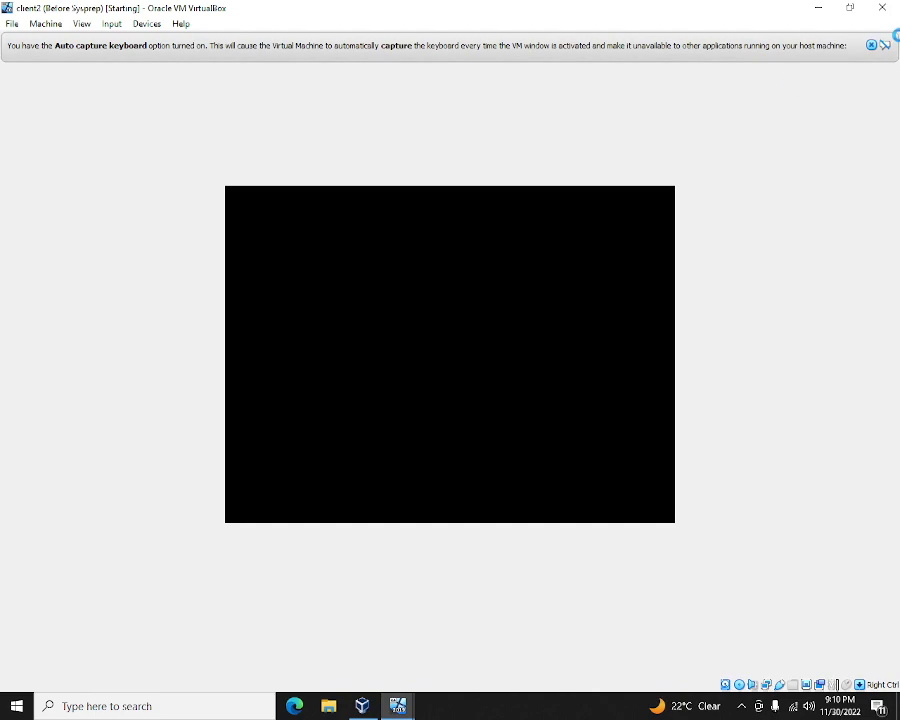
- Minimize client2's VM window so the Manager shows all three machines Running
click(818, 9)
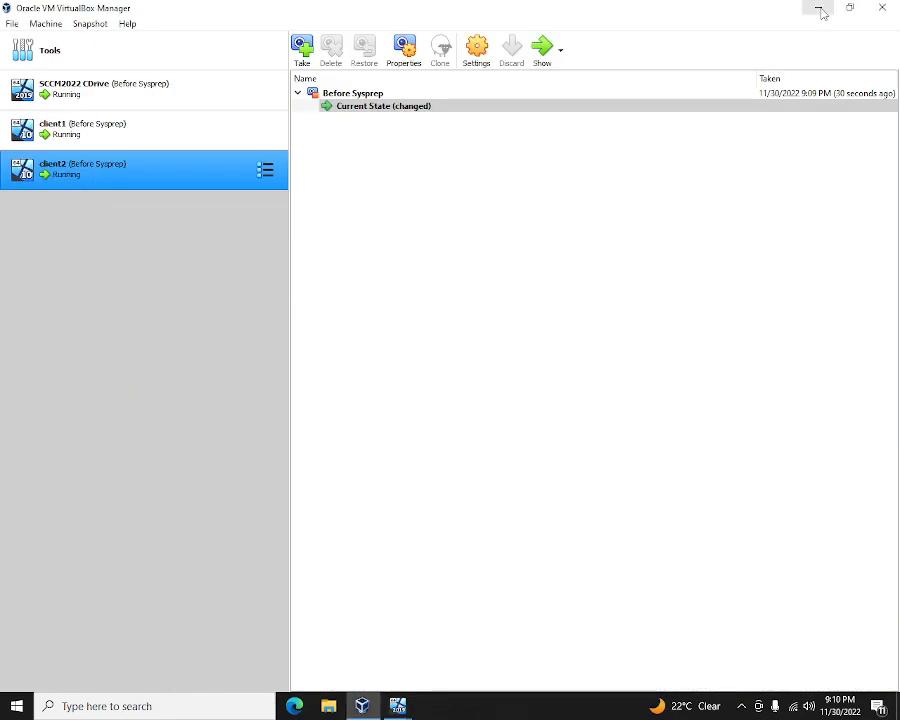
mouse_move(398, 706)
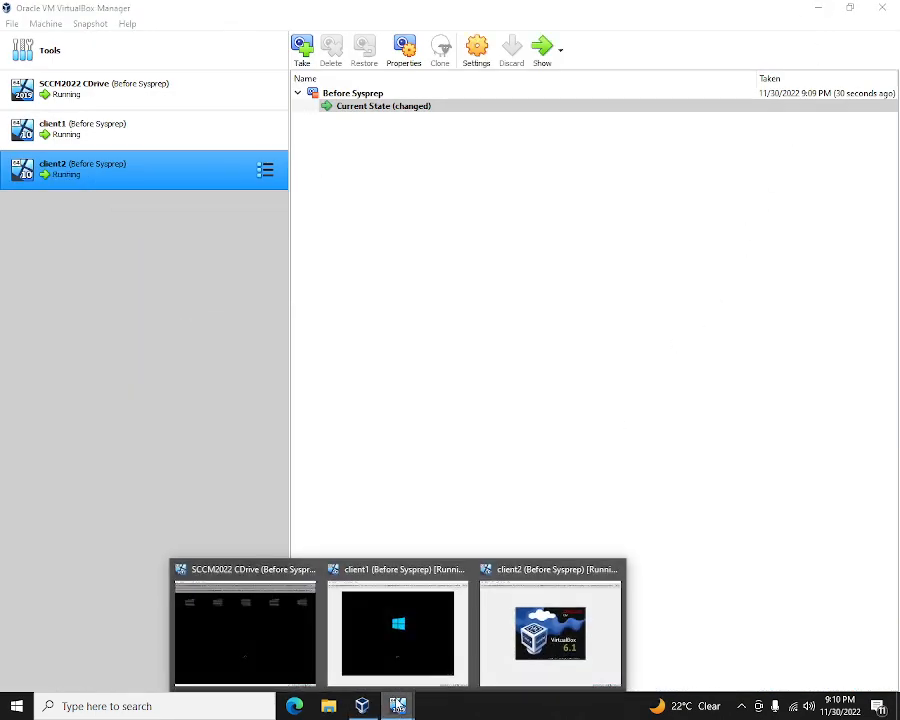
mouse_move(547, 627)
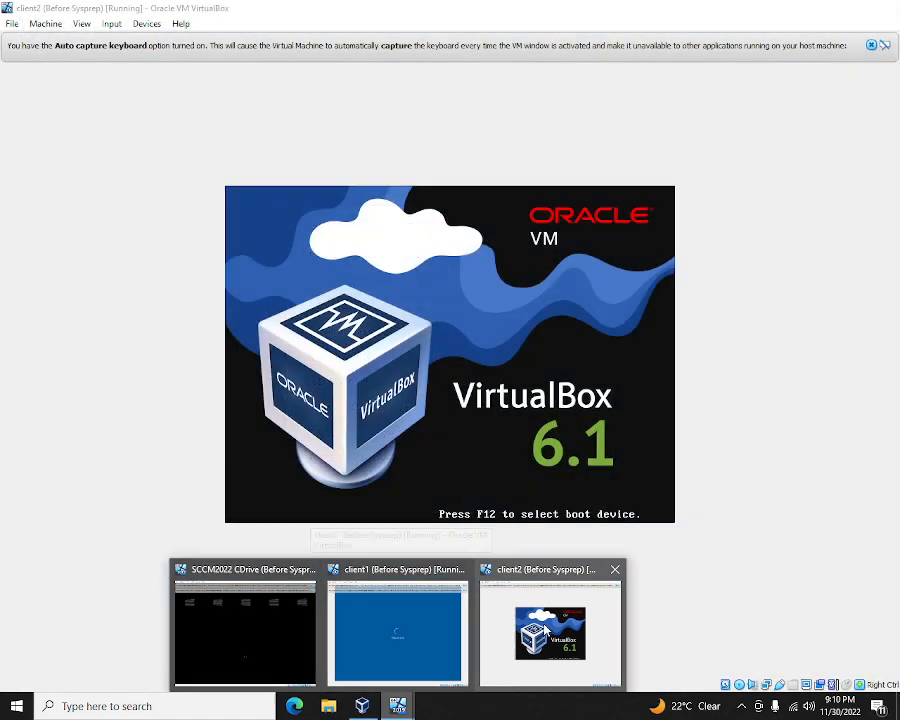
- Dismiss client1's lock screen, then check the client2 and SCCM2022 CDrive windows
click(550, 630)
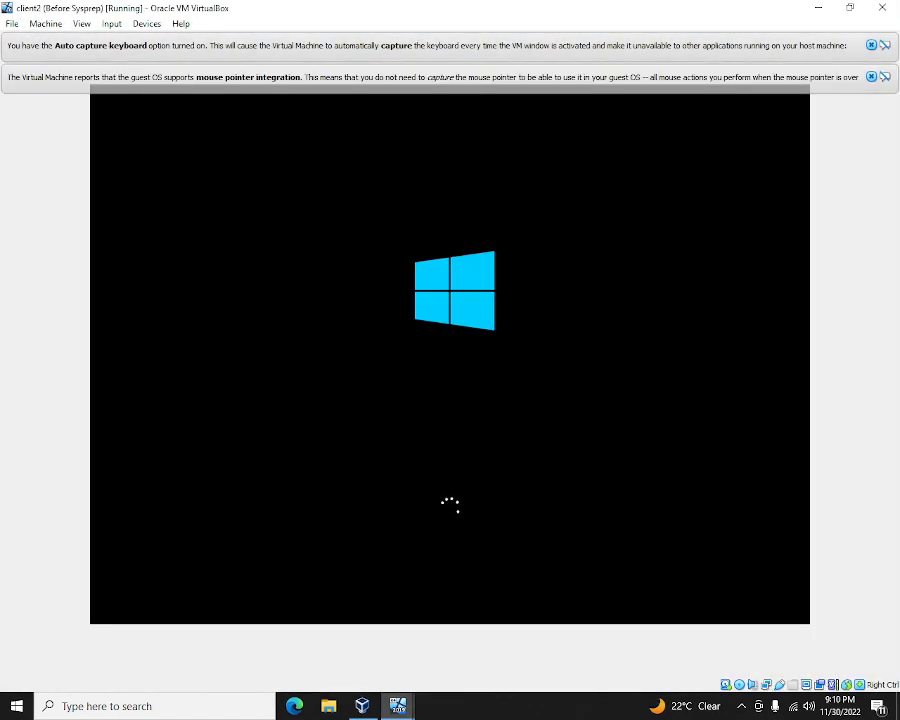
click(407, 670)
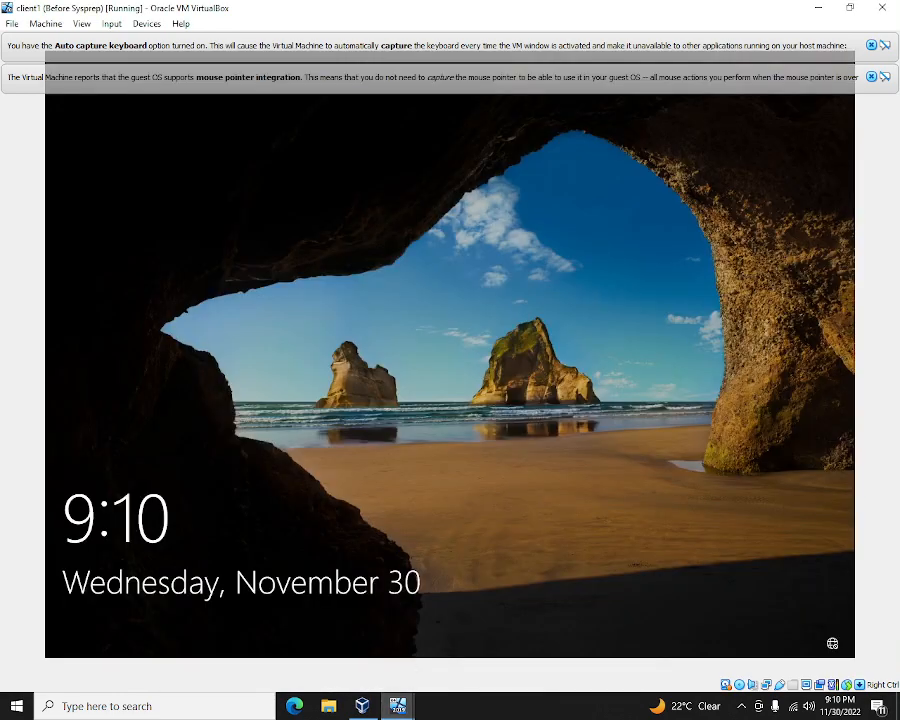
key(Return)
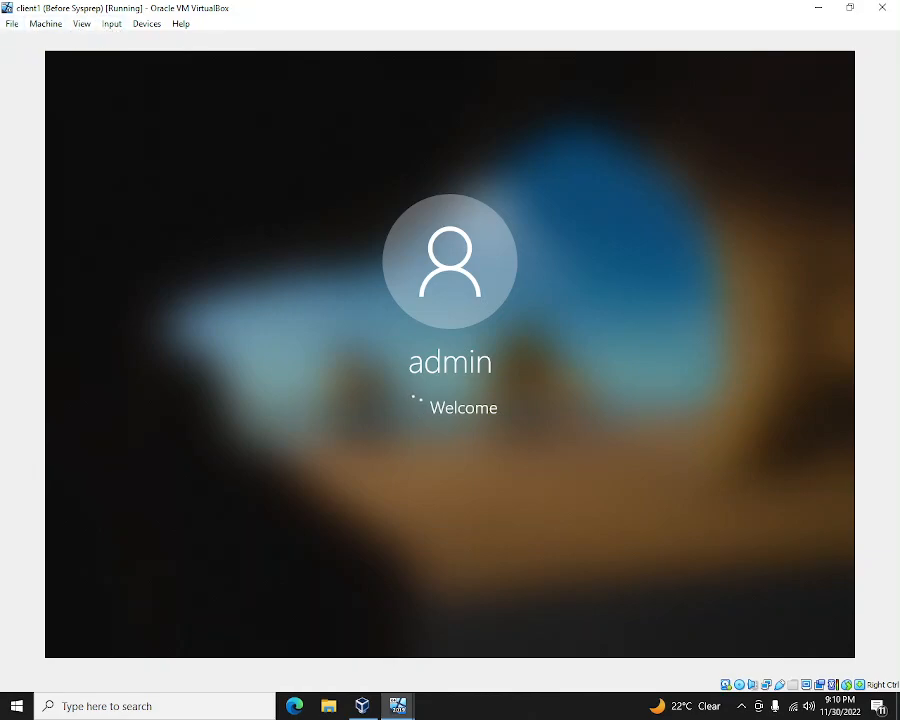
mouse_move(405, 698)
click(490, 652)
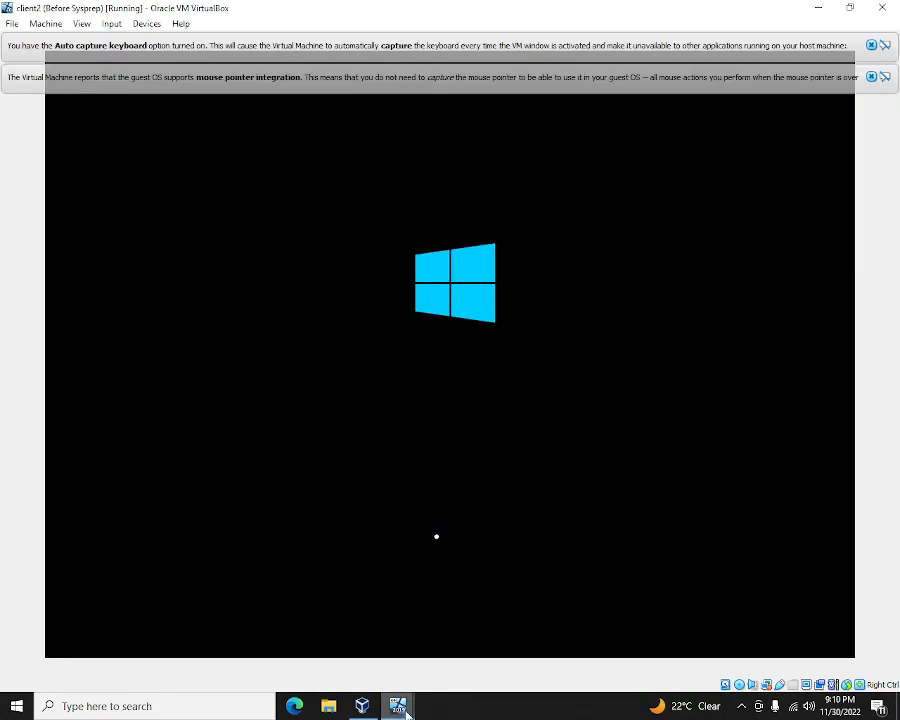
mouse_move(398, 705)
click(243, 655)
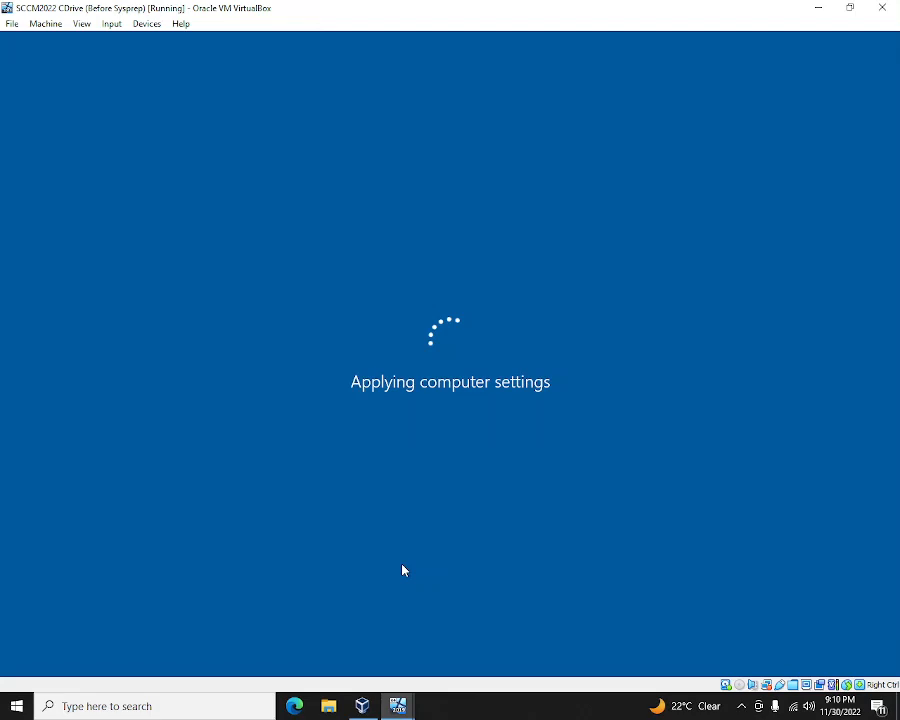
mouse_move(398, 705)
click(397, 630)
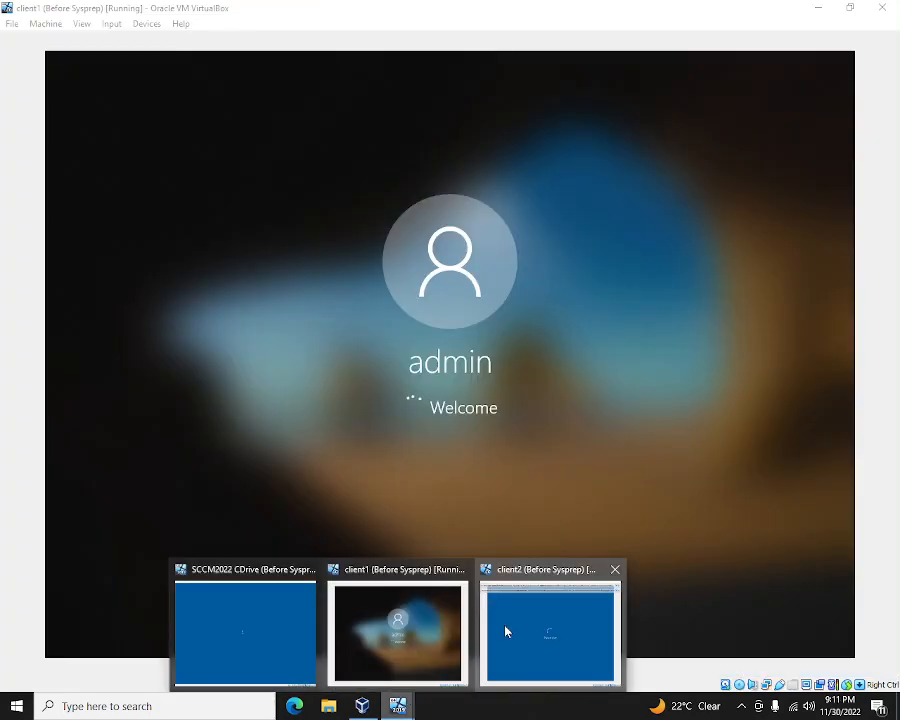
- Sign in on client2 with the Administrator password, then return to client1's desktop
click(506, 631)
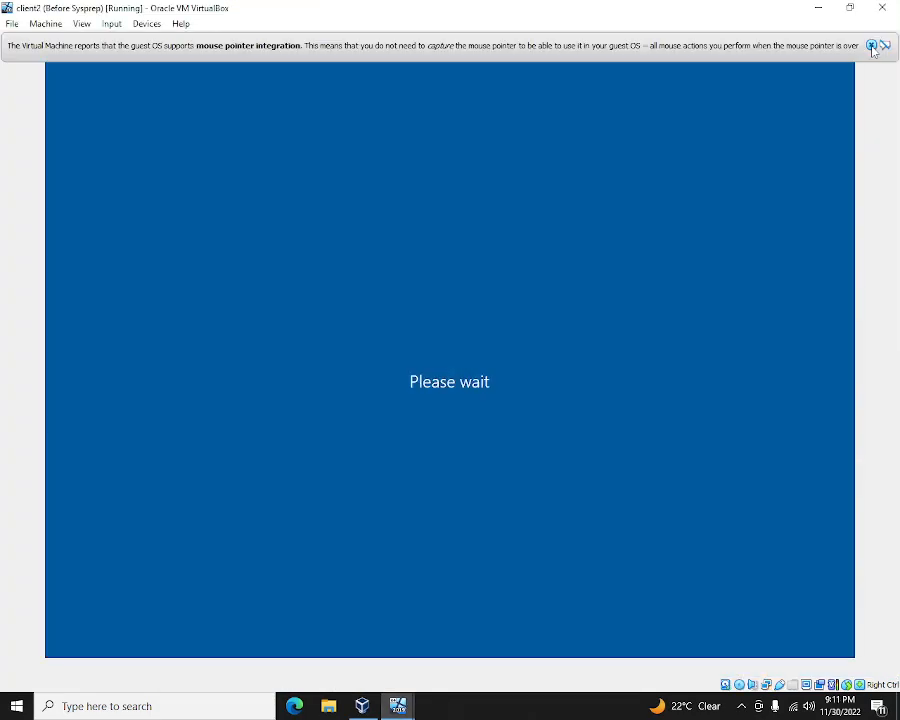
click(871, 46)
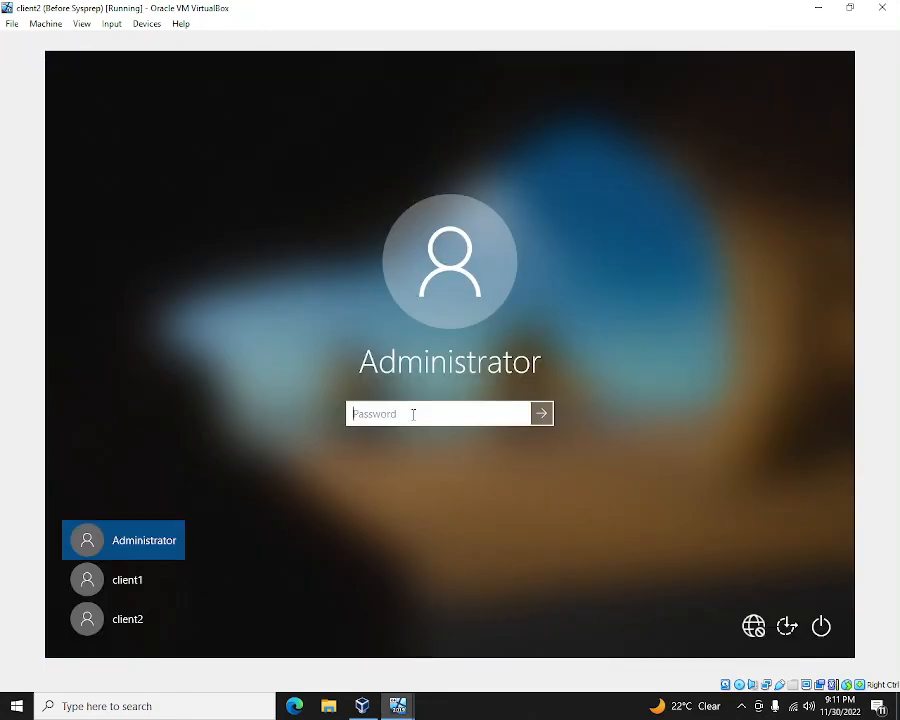
text(P)
text(assword1)
key(Return)
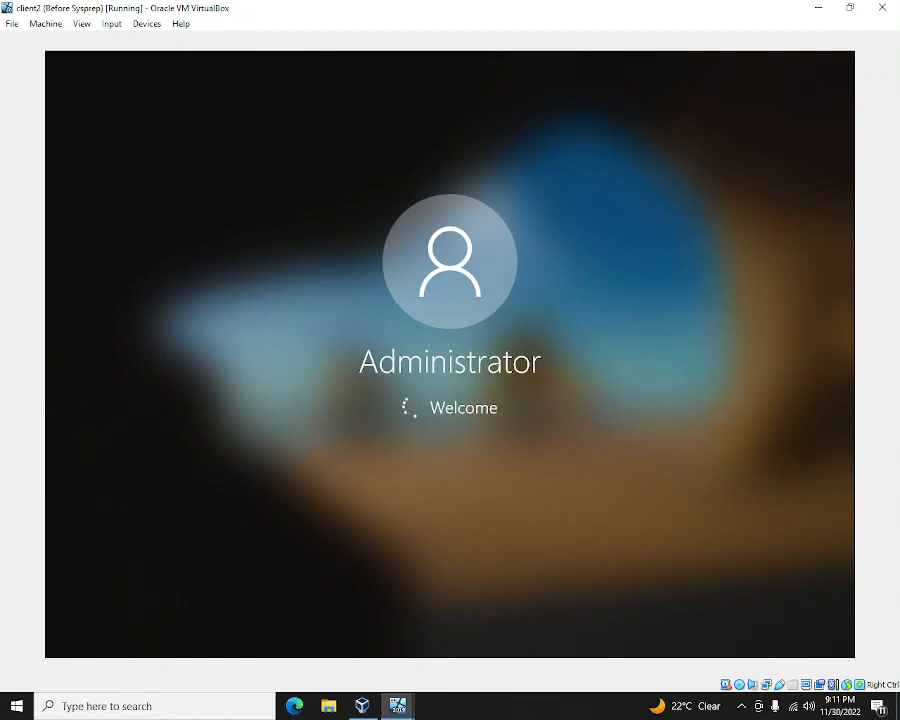
click(398, 706)
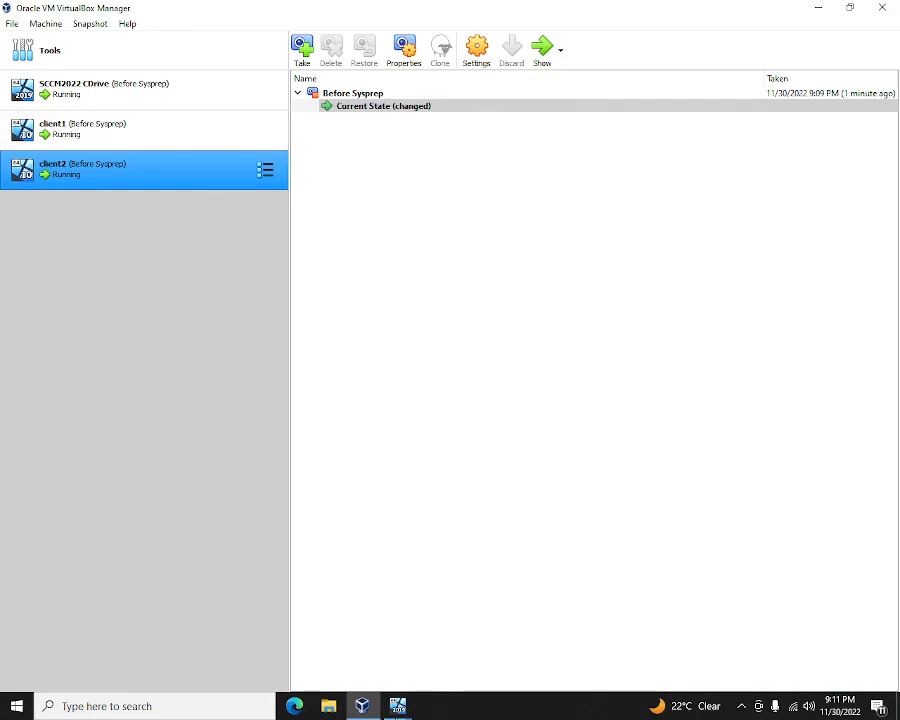
click(400, 706)
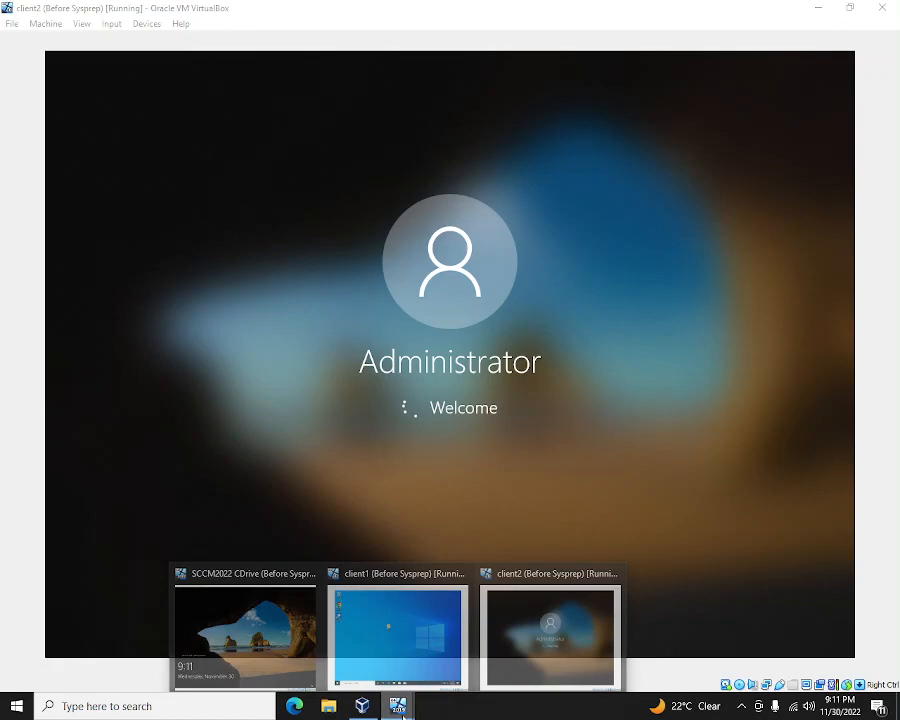
click(397, 635)
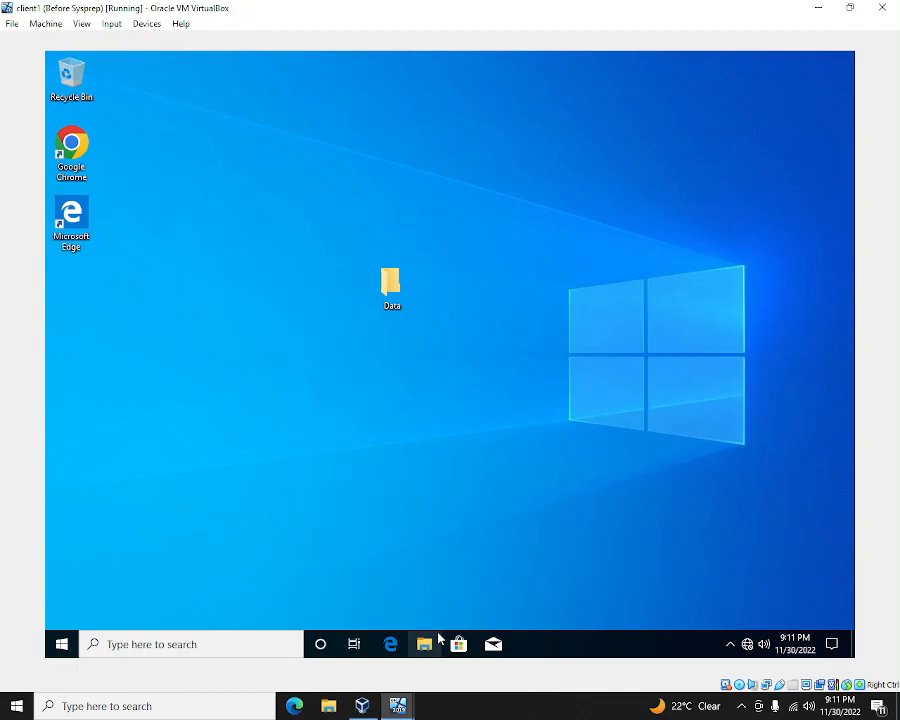
- Start Sysprep on client1 with OOBE cleanup, Generalize ticked and Shutdown afterwards
click(402, 706)
click(456, 640)
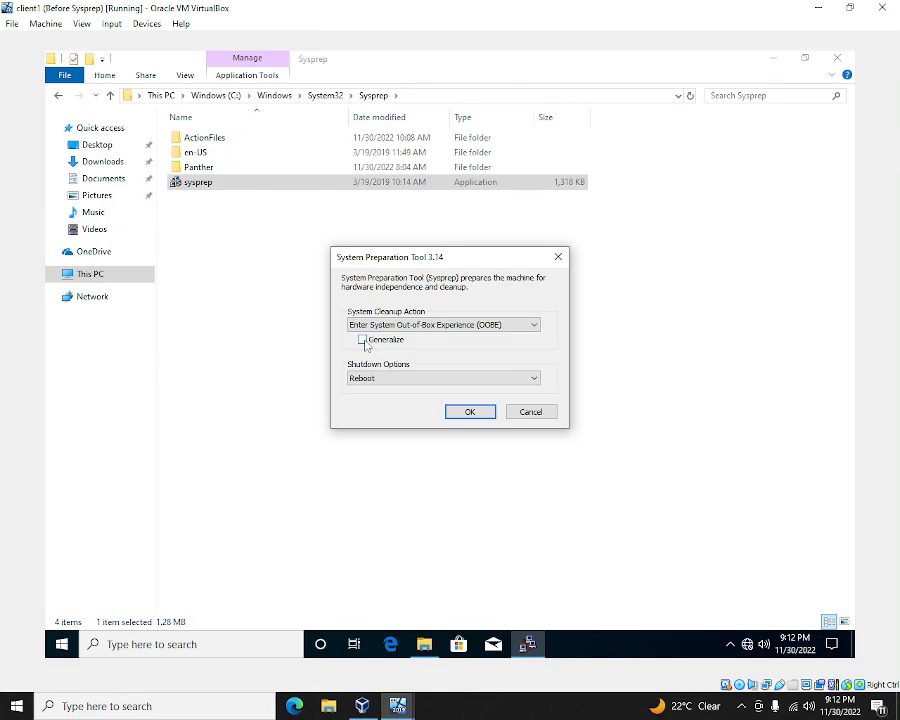
click(515, 325)
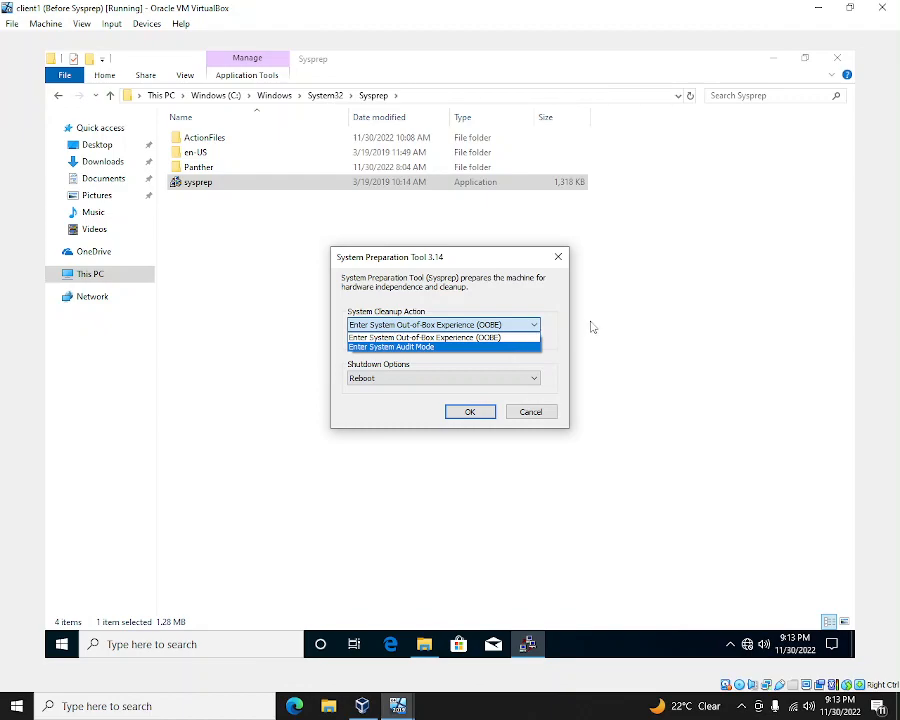
click(562, 342)
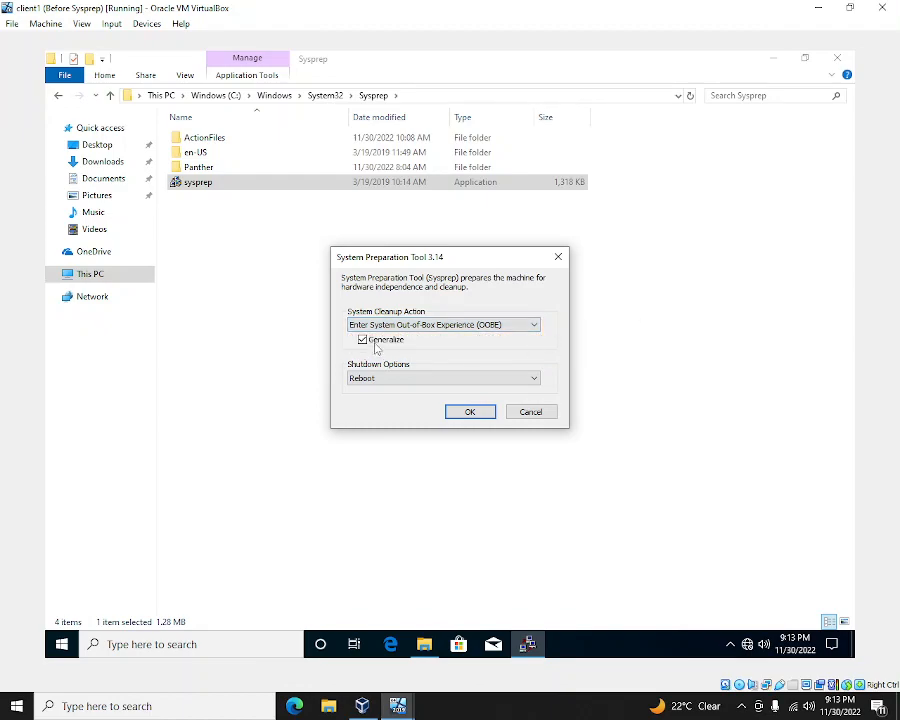
click(452, 328)
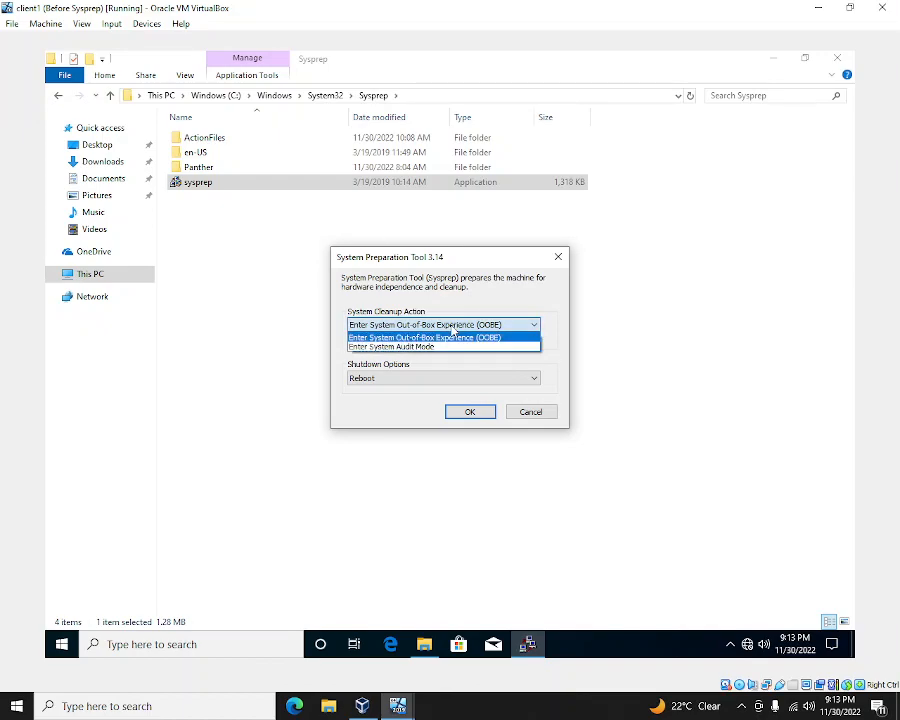
click(449, 340)
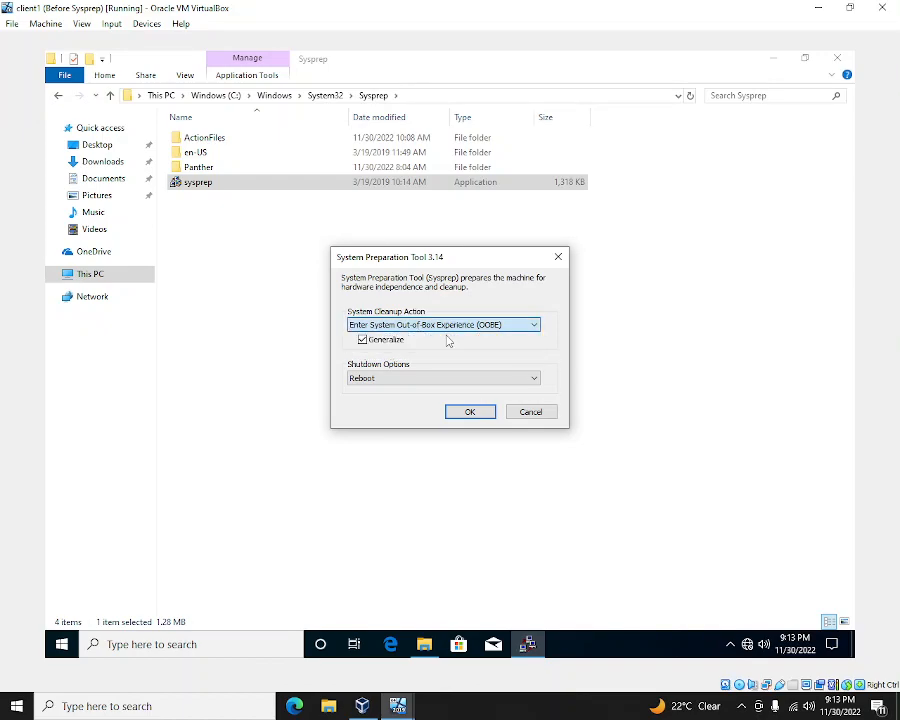
click(391, 384)
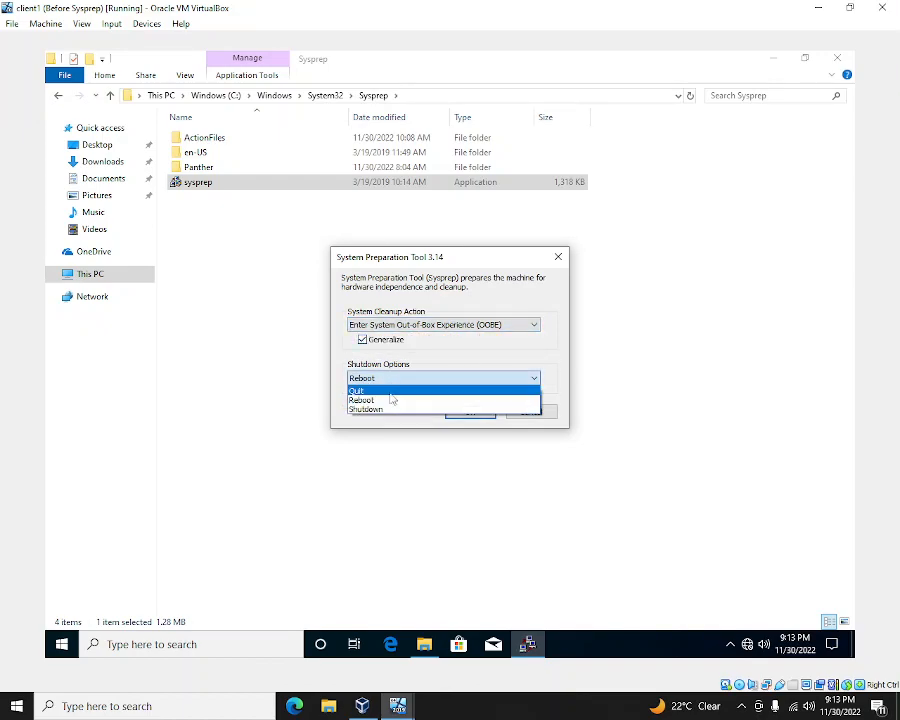
click(392, 407)
click(468, 413)
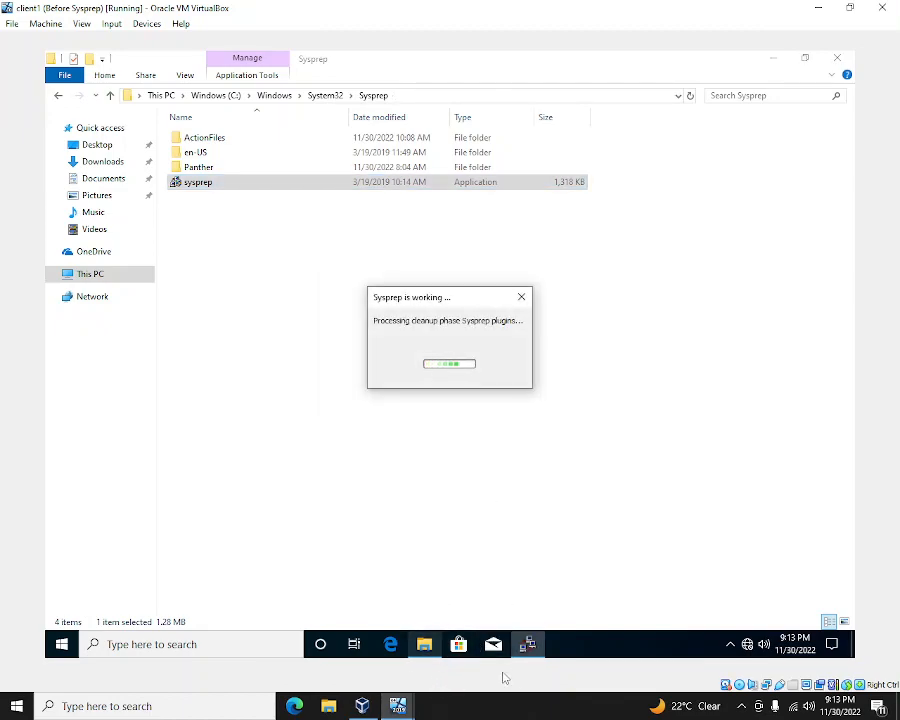
- On client2, browse to c:\windows\system32\sysprep and launch the sysprep application
mouse_move(398, 706)
click(545, 625)
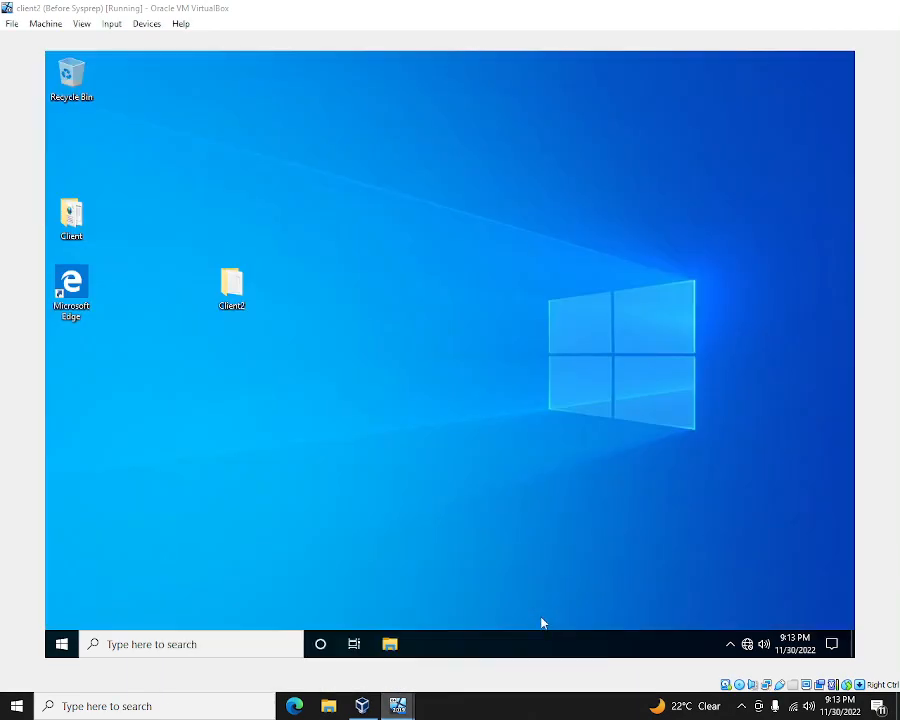
click(390, 644)
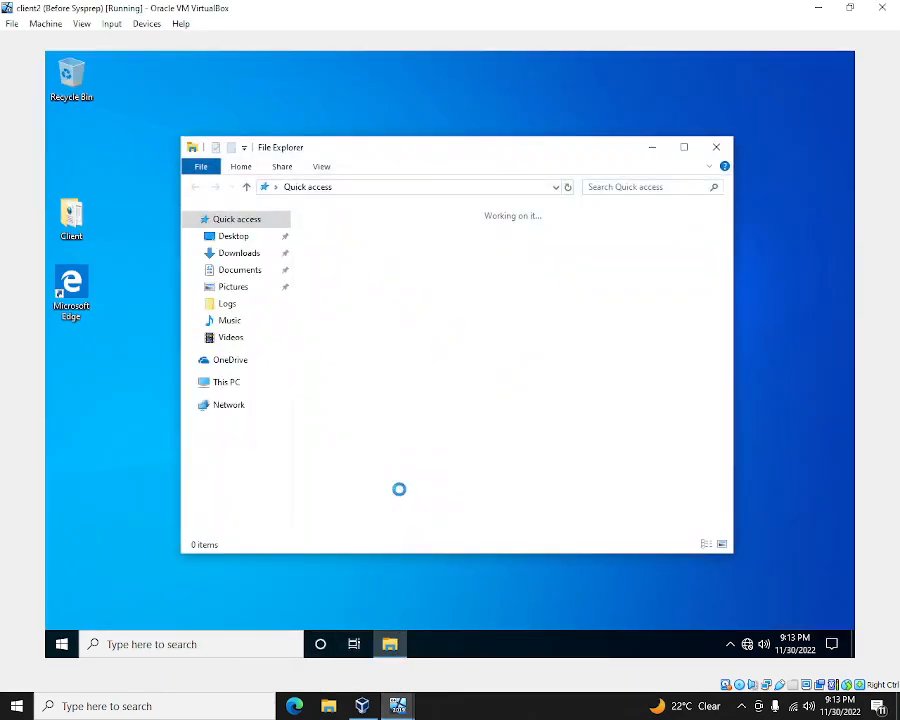
click(398, 187)
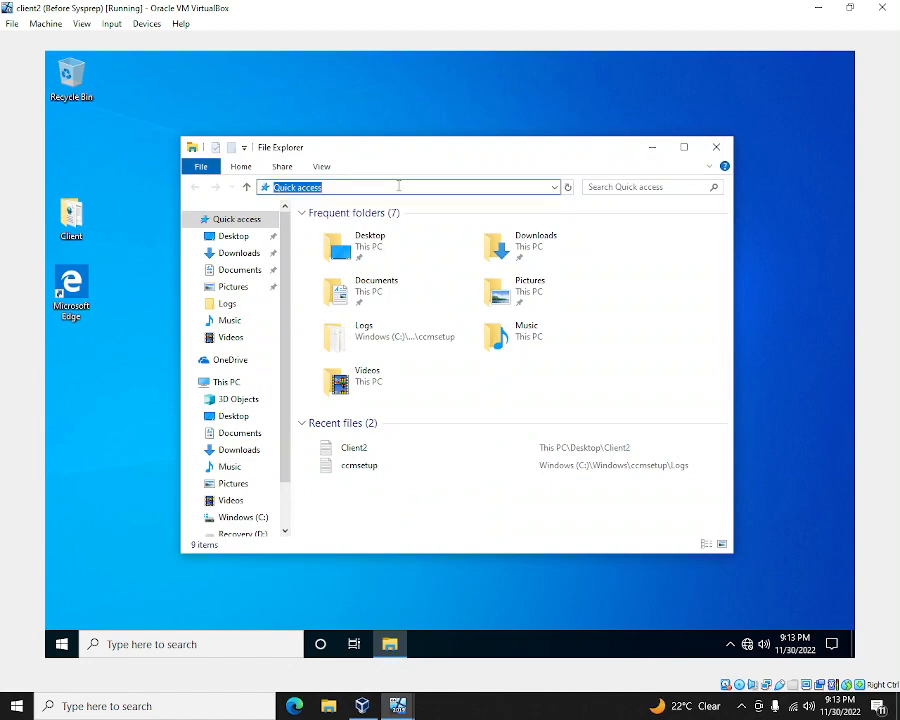
text(c:\)
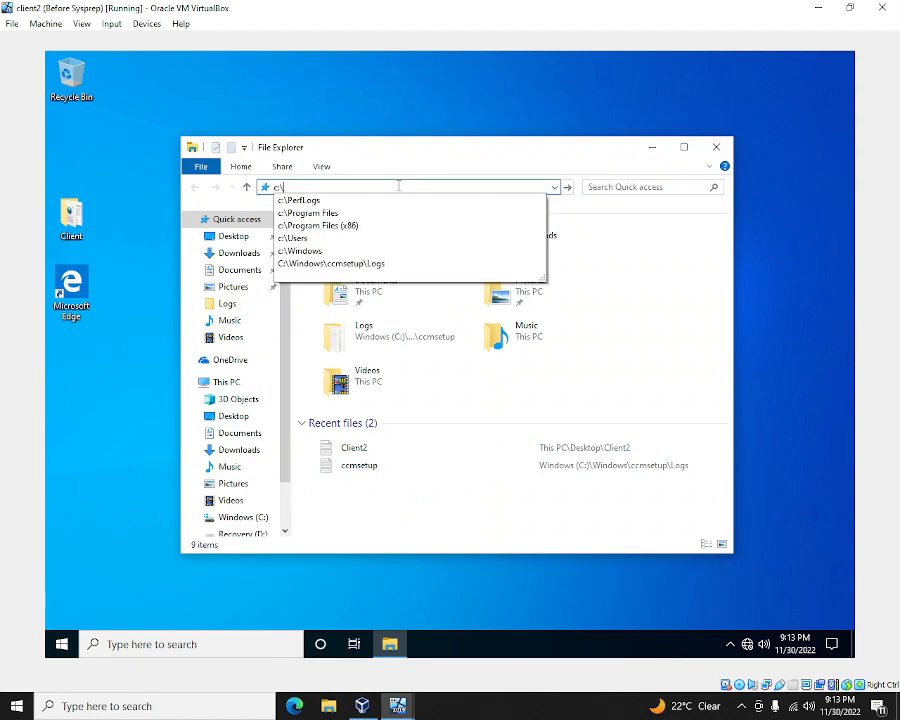
text(wind)
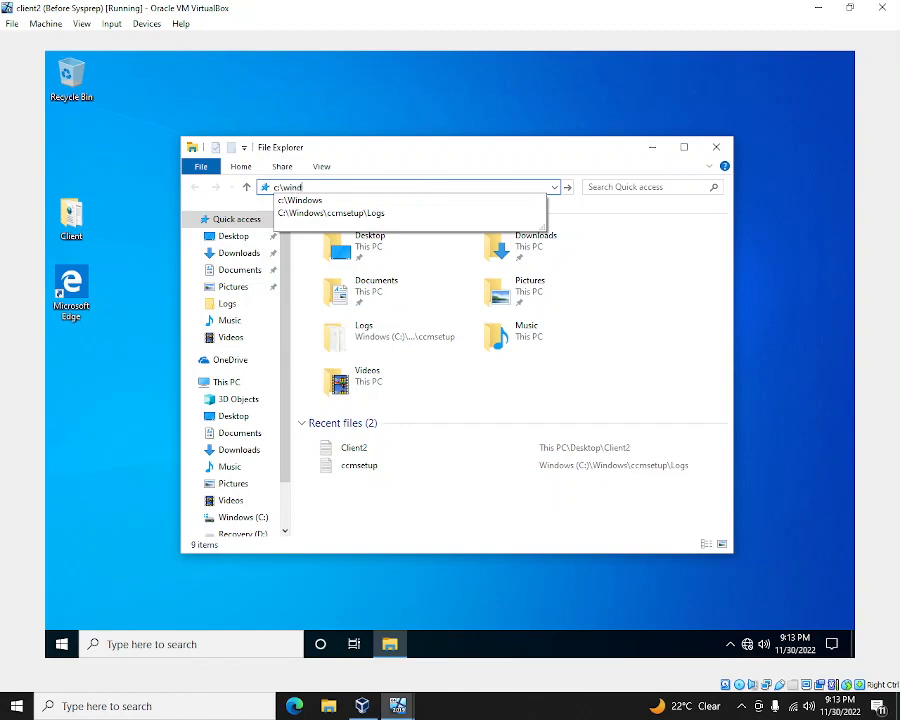
text(ows\syste)
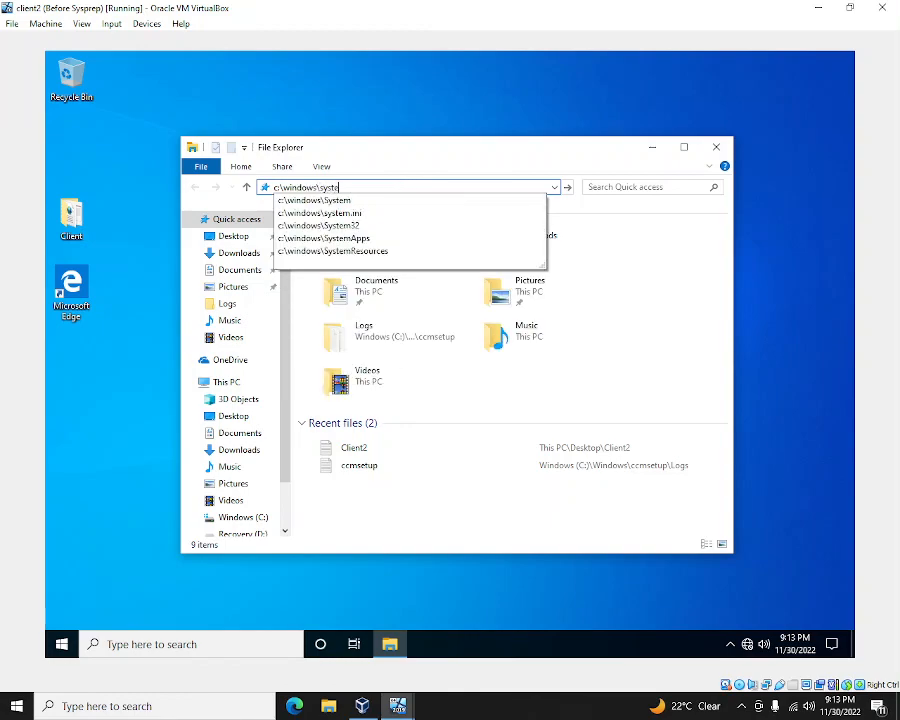
text(m32\)
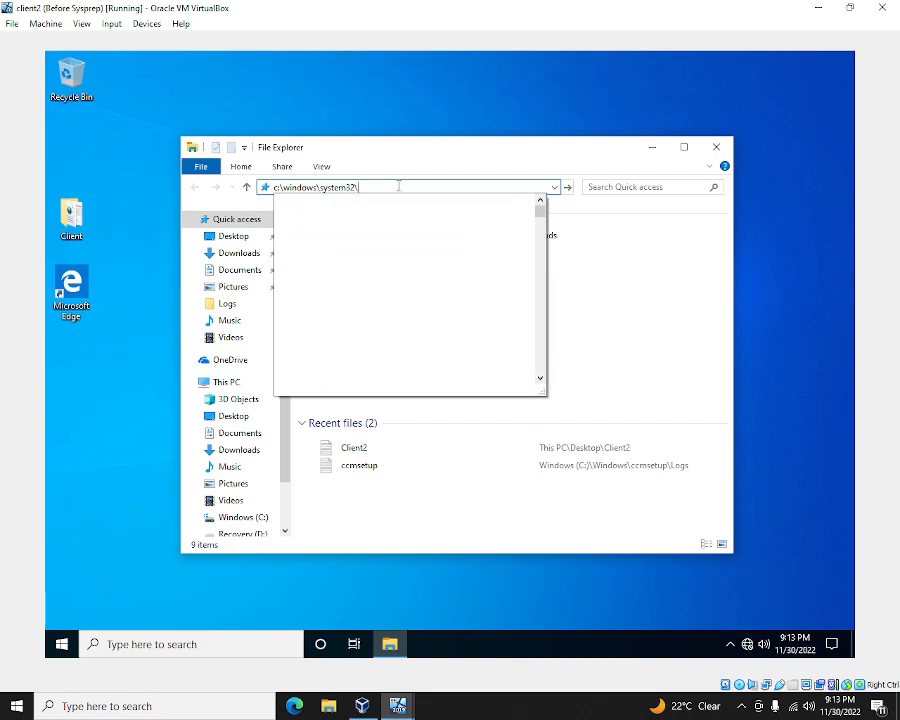
text(sysprep)
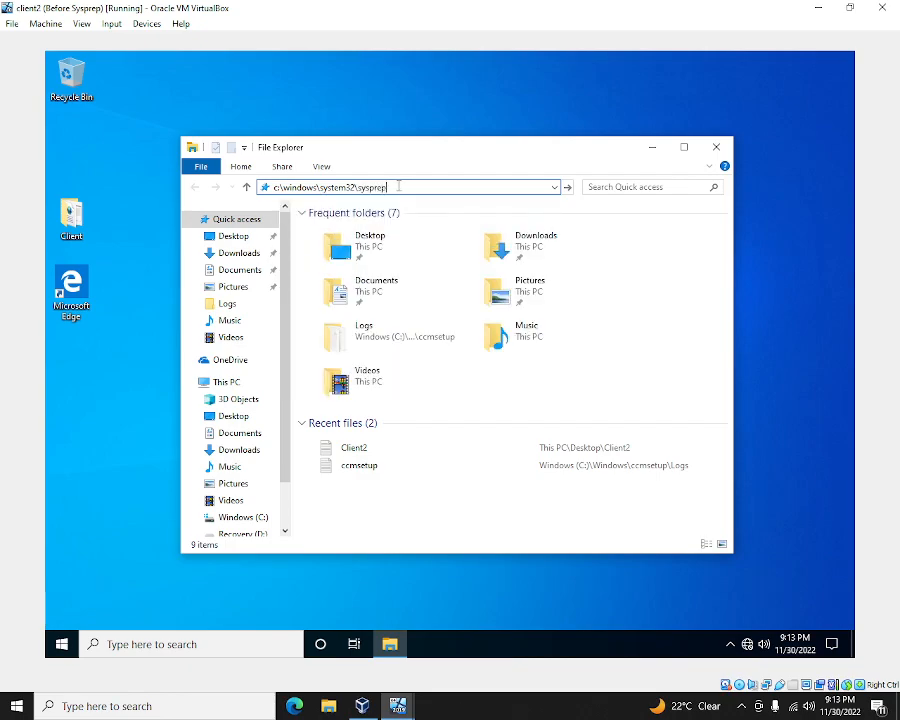
key(Return)
click(327, 277)
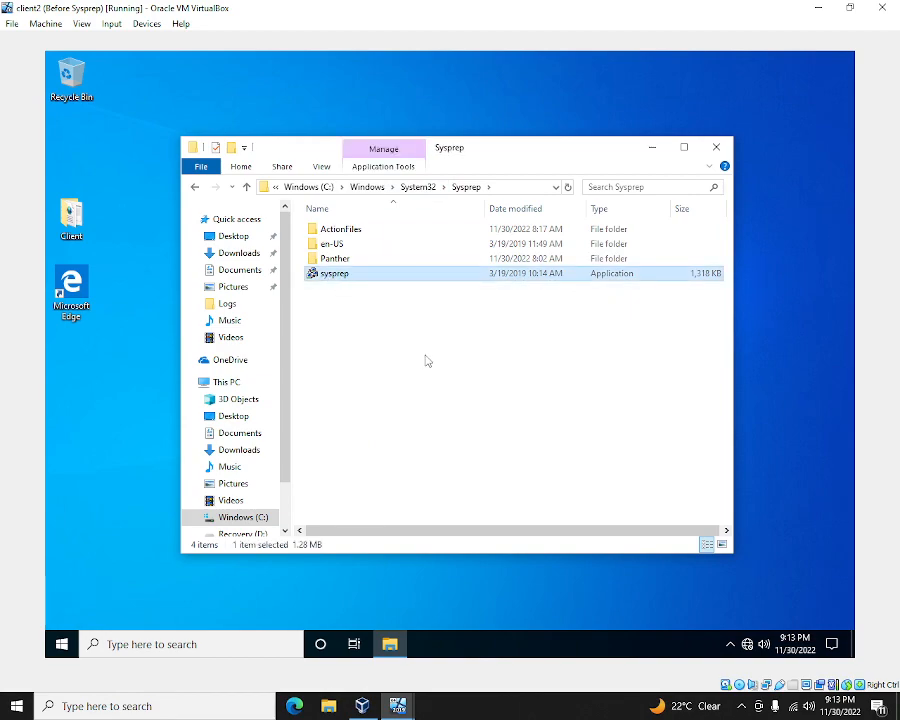
key(Return)
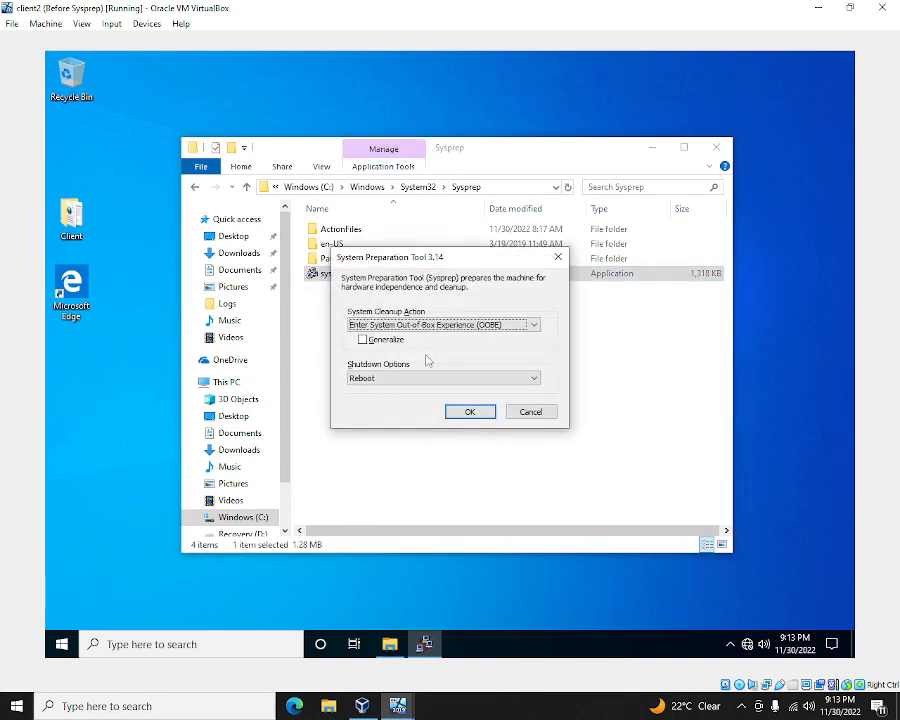
- Run Sysprep with Enter System Audit Mode, Generalize and Shutdown, then close the folder window
click(535, 325)
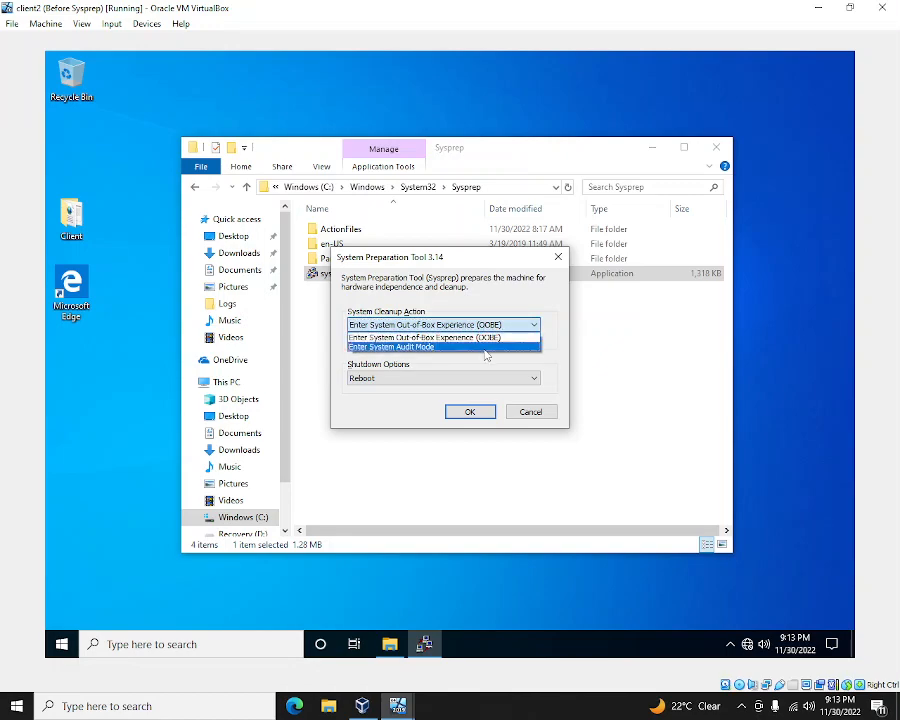
click(486, 347)
click(363, 340)
click(533, 380)
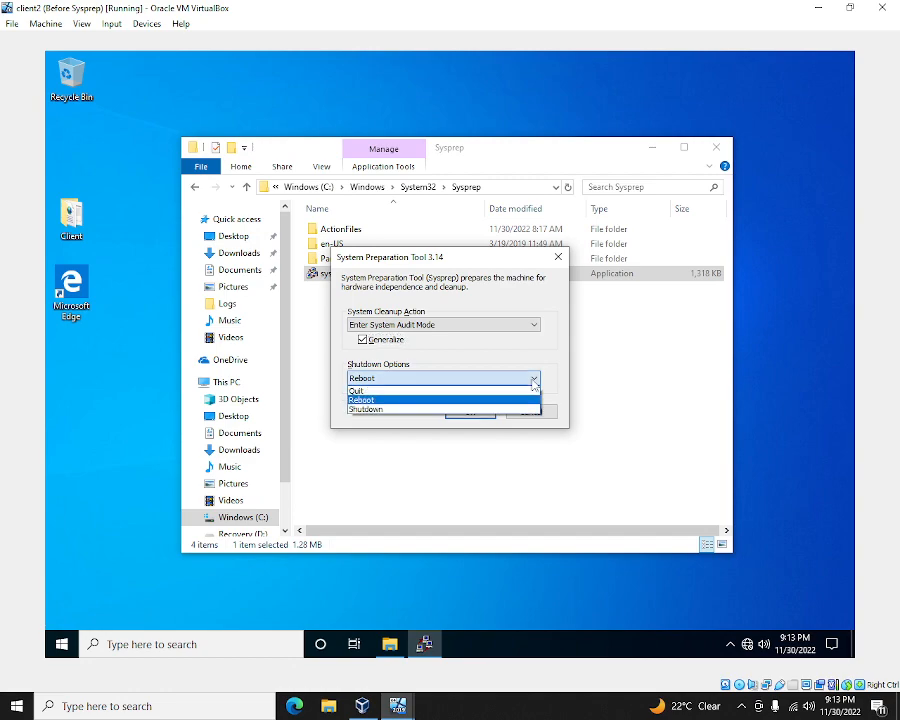
click(524, 409)
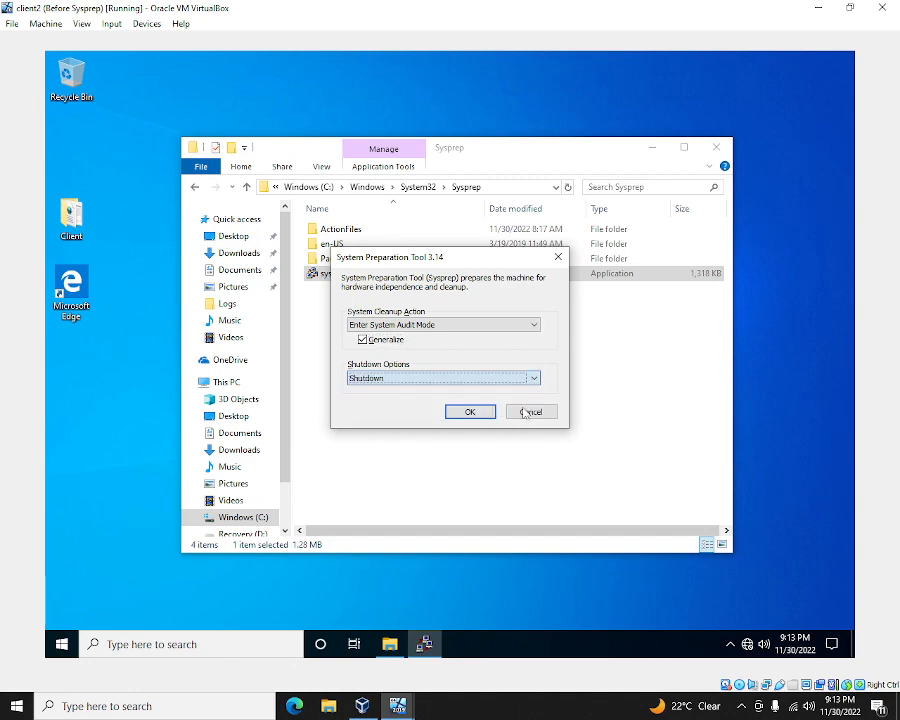
click(470, 413)
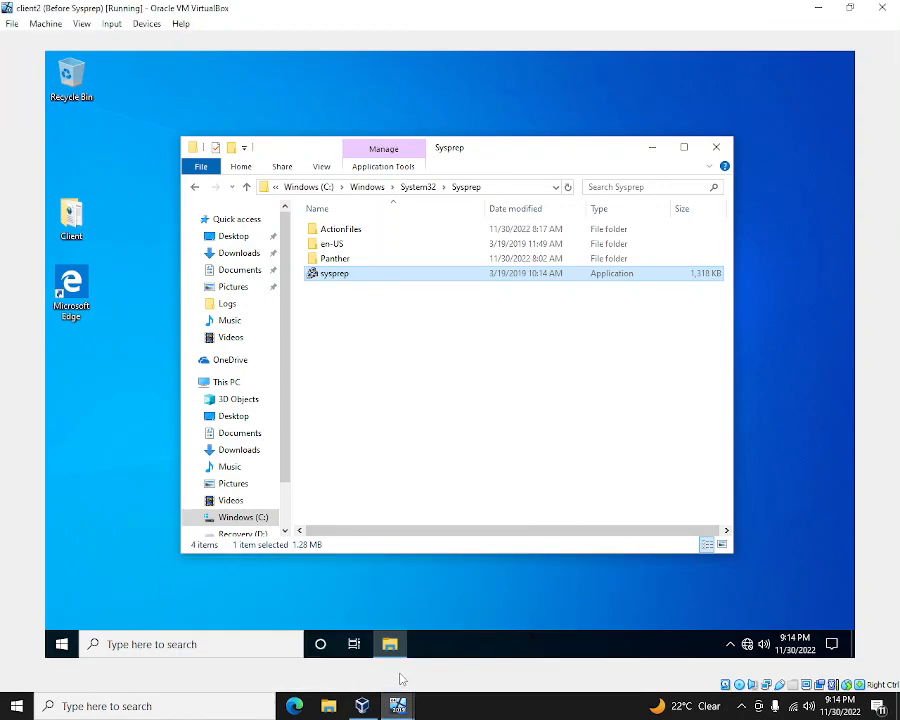
click(719, 150)
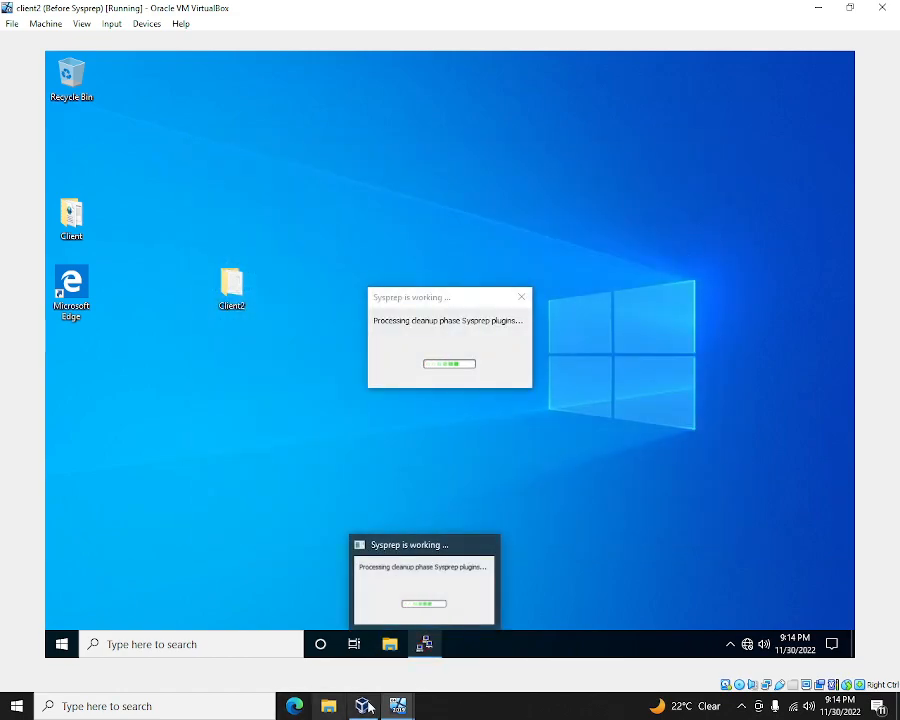
- On SCCM2022 CDrive, insert Ctrl-Alt-Del and sign in with the administrator password
mouse_move(345, 690)
click(269, 660)
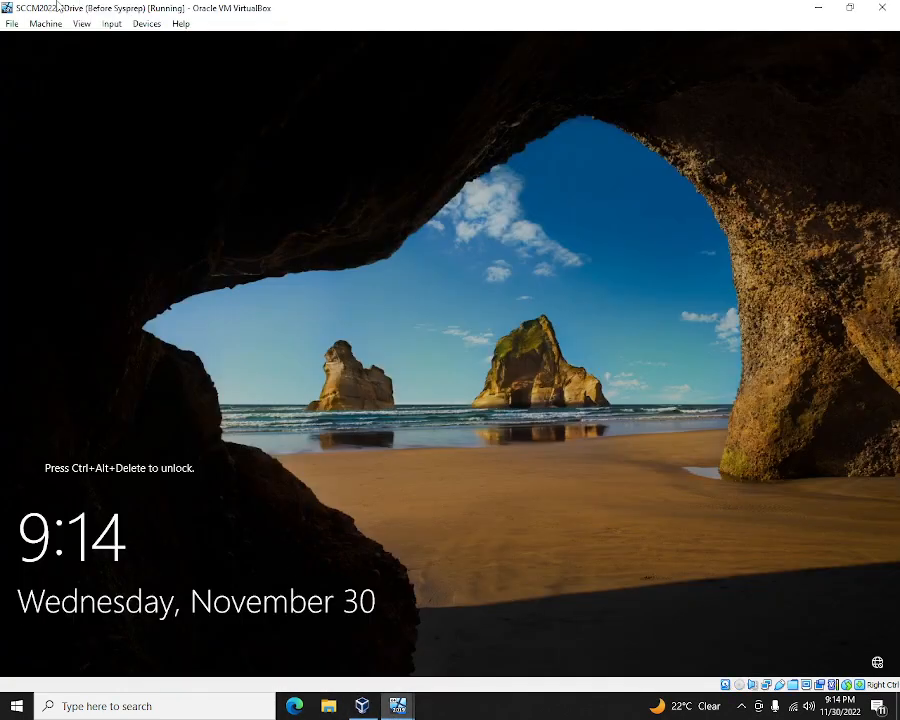
click(111, 24)
mouse_move(108, 40)
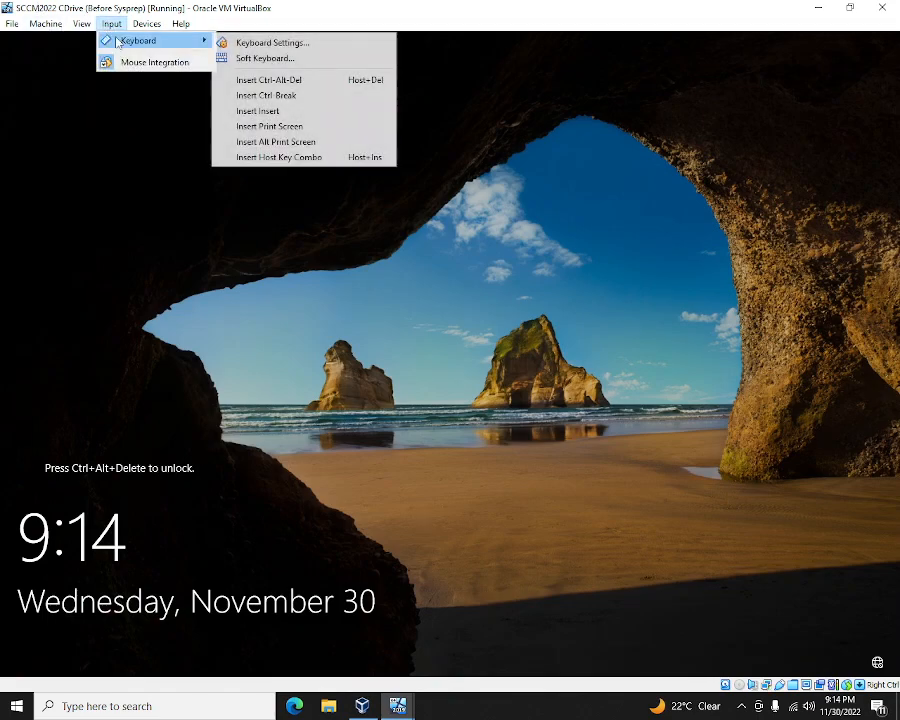
click(310, 83)
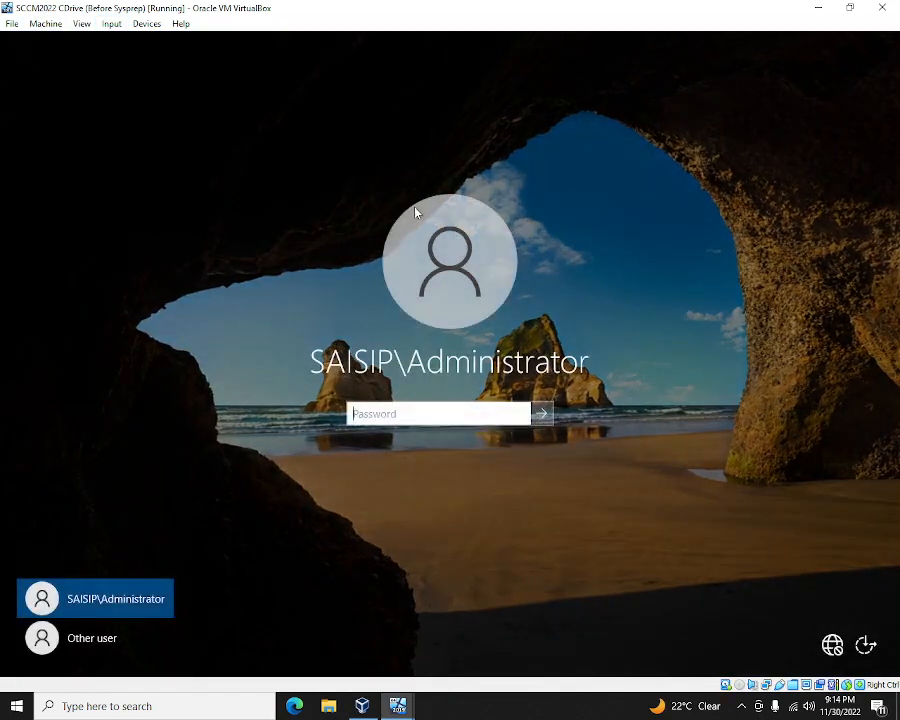
text(P)
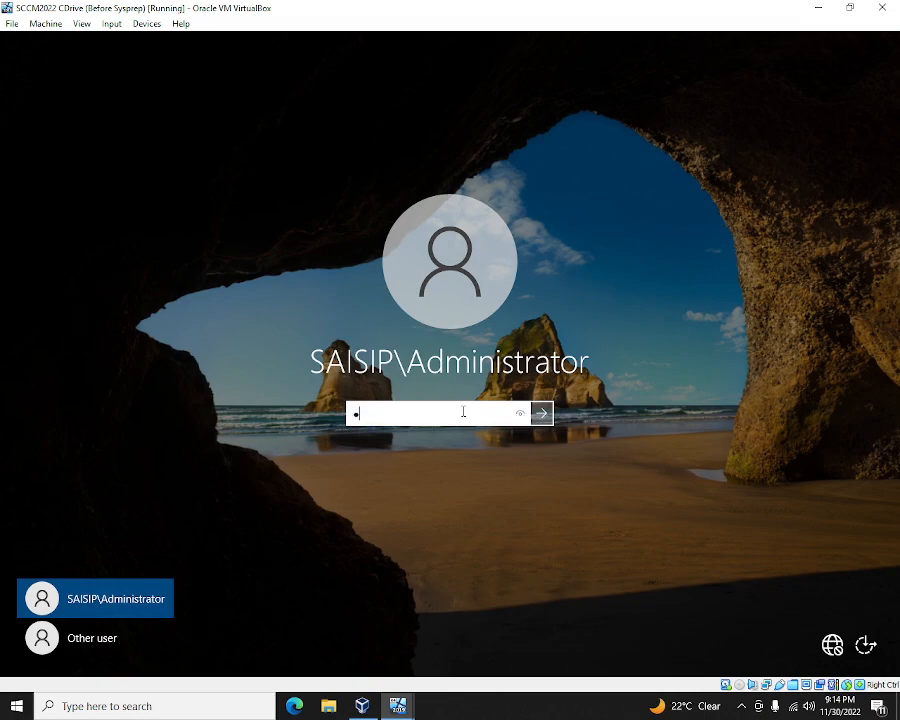
text(@ssword1)
key(Return)
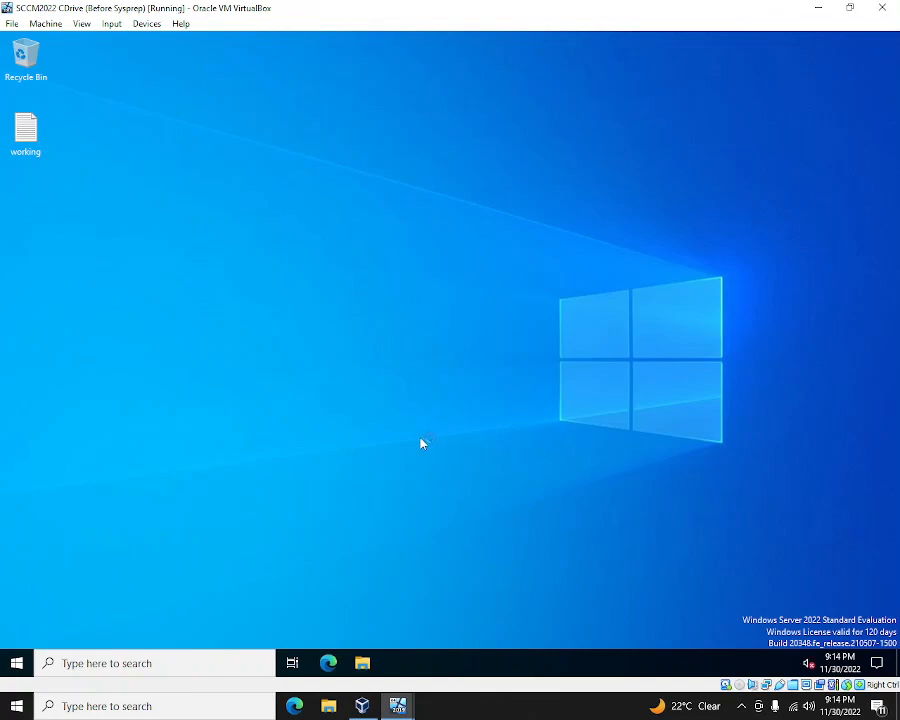
- Check sysprep progress on client2 and client1, and close File Explorer on client1
mouse_move(398, 706)
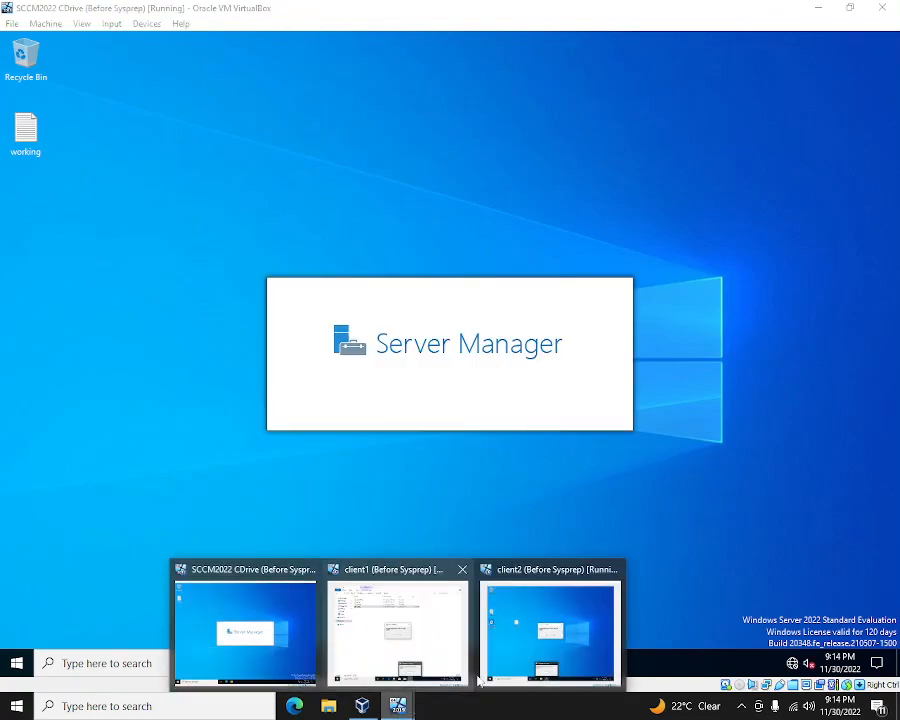
click(560, 630)
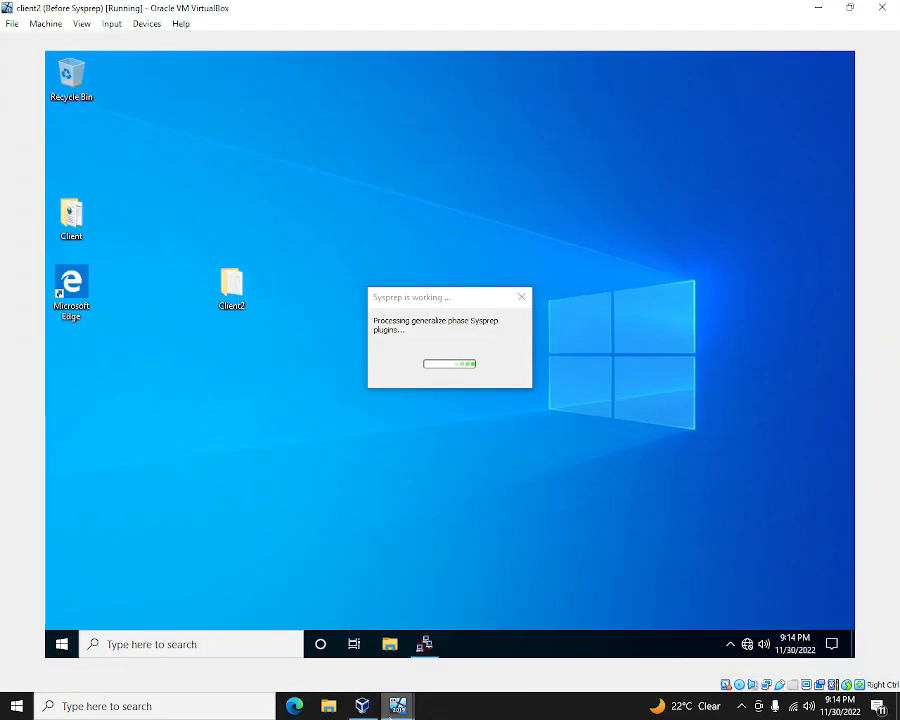
mouse_move(398, 706)
click(400, 625)
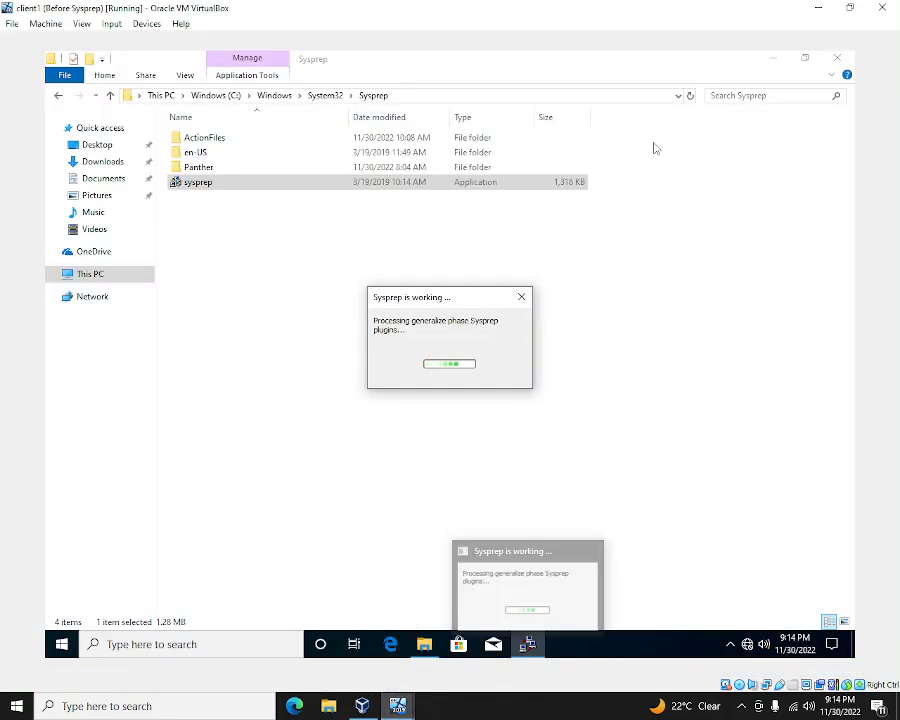
click(837, 57)
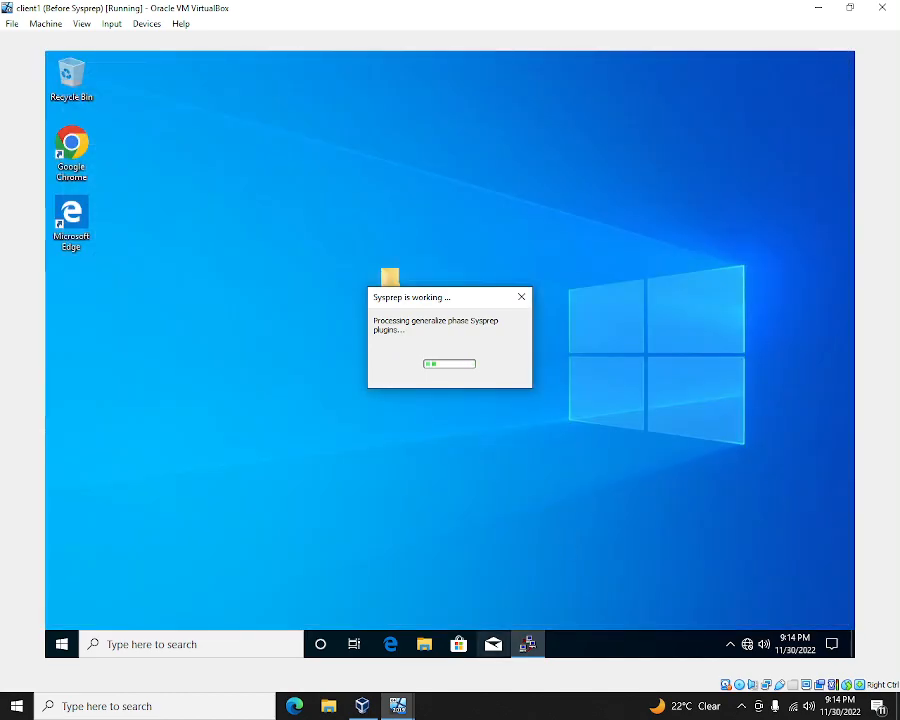
- On the SCCM2022 server, close Server Manager and open c:\windows\system32\sysprep via search
mouse_move(398, 706)
click(245, 625)
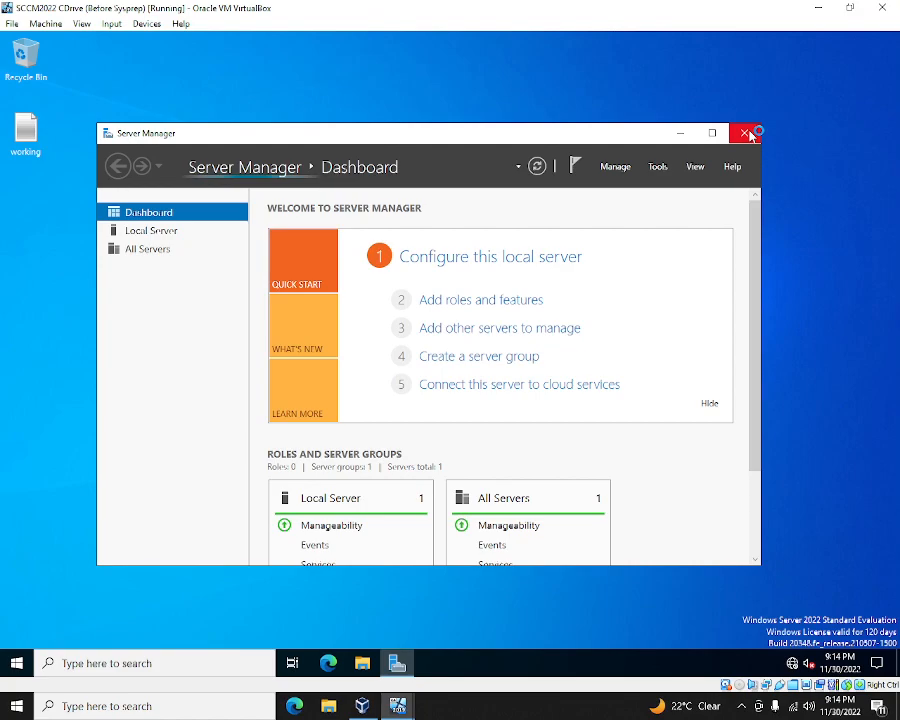
click(750, 135)
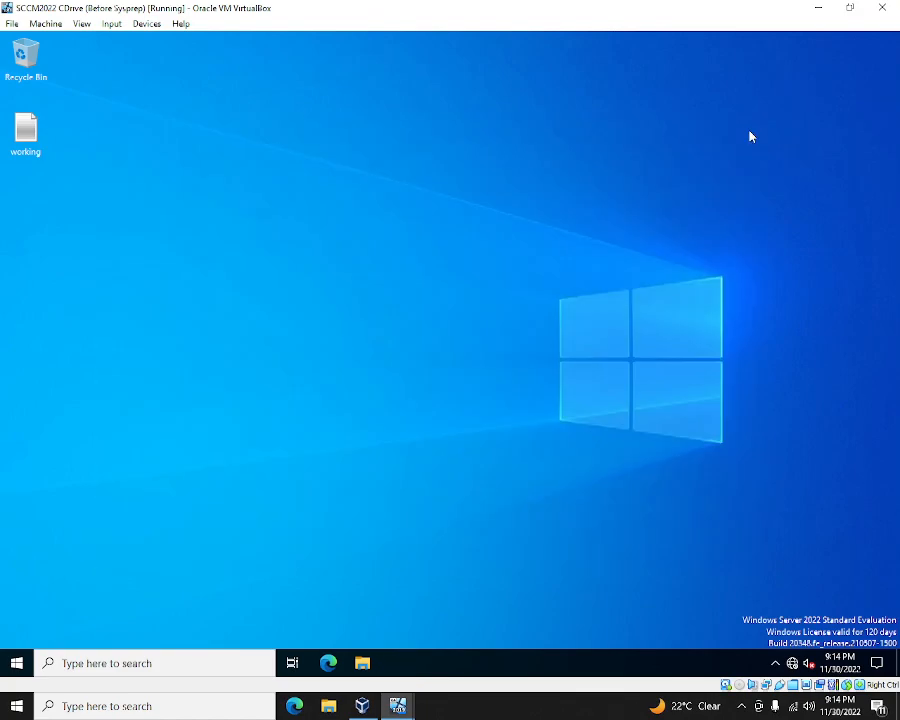
click(238, 661)
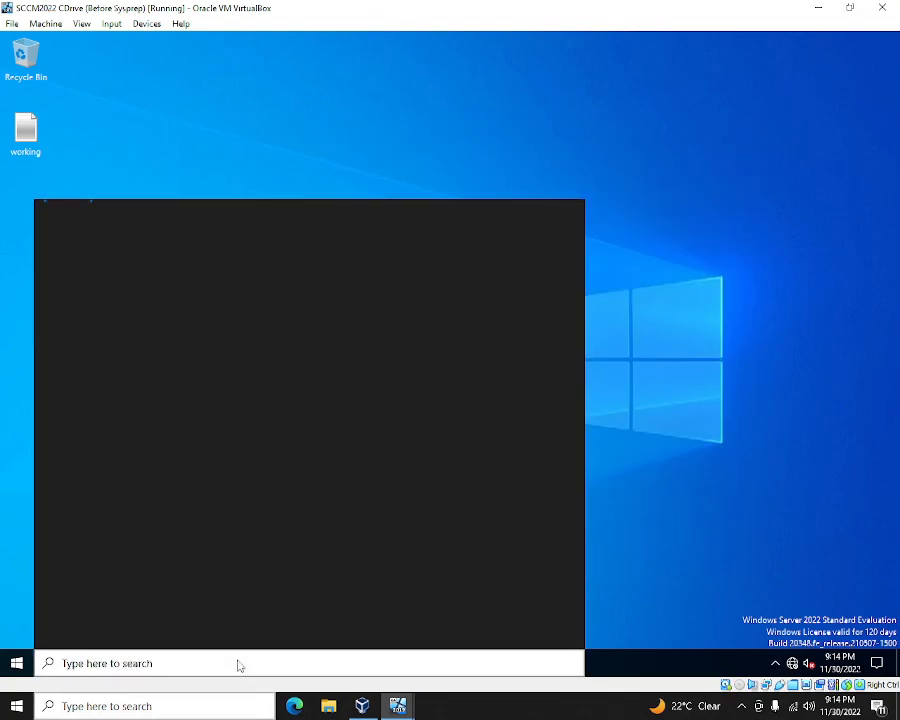
text(c)
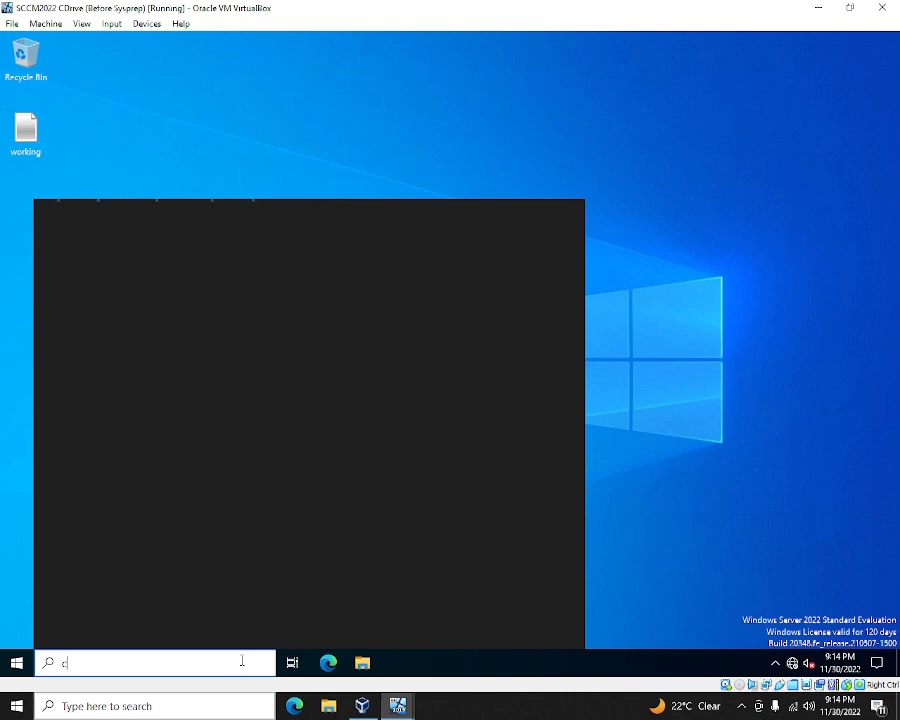
text(:\w)
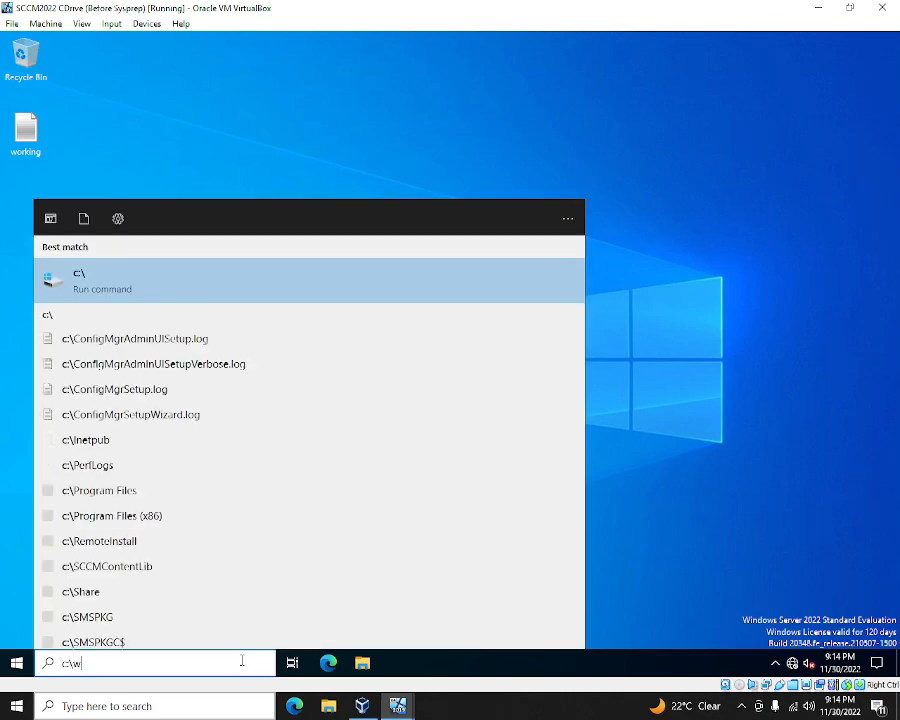
text(indows\)
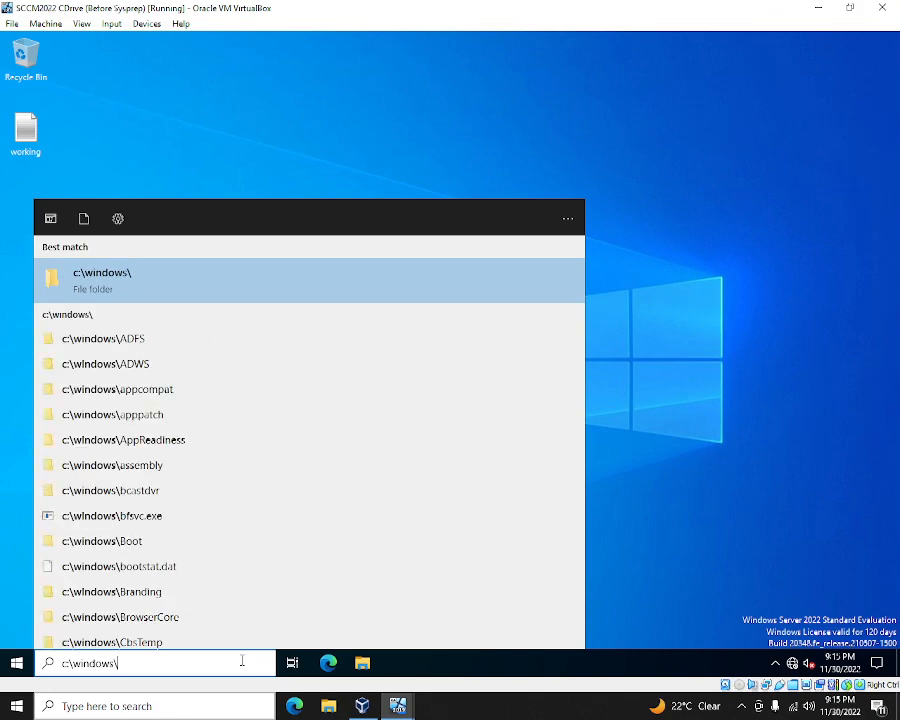
text(sy)
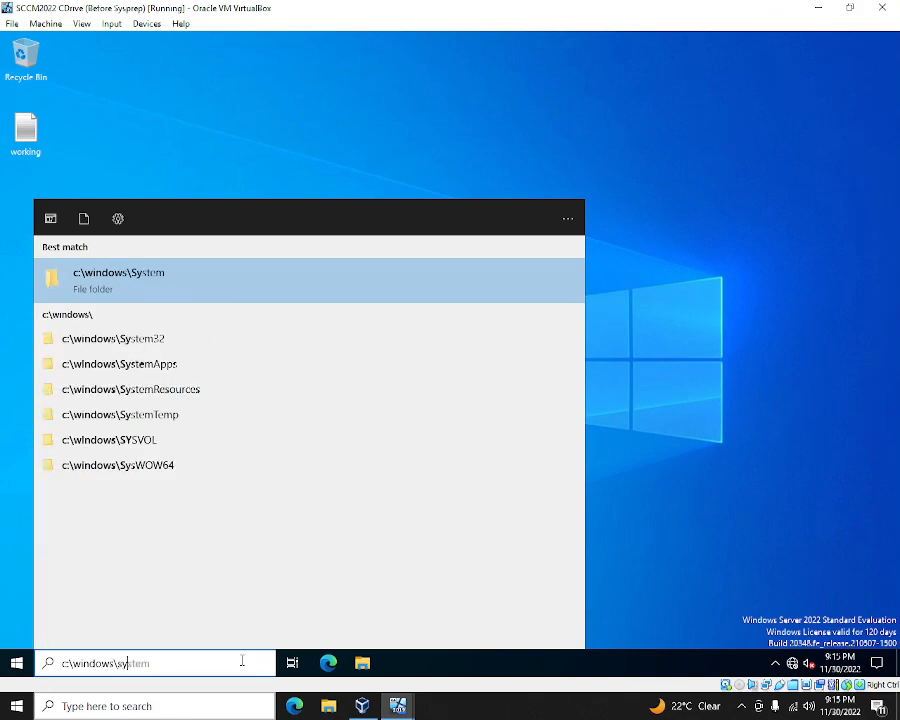
text(stem)
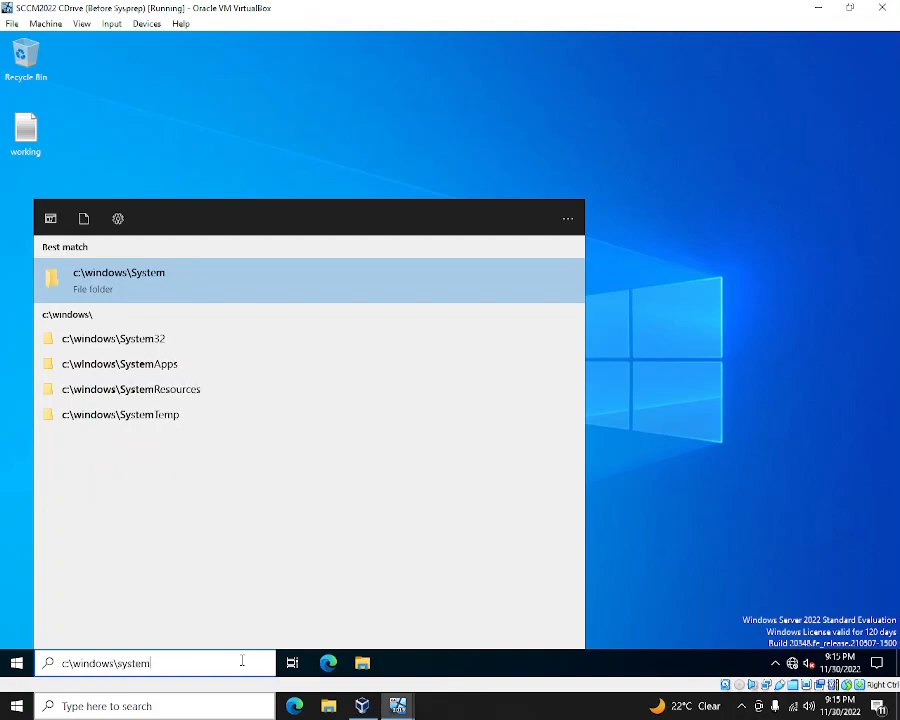
text(32\)
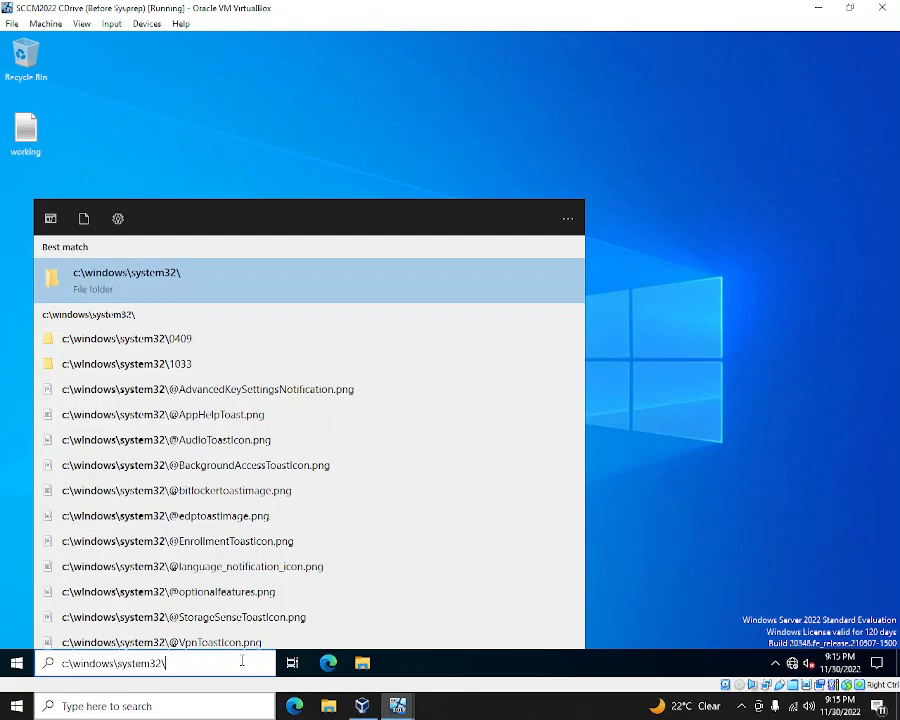
text(sysprep)
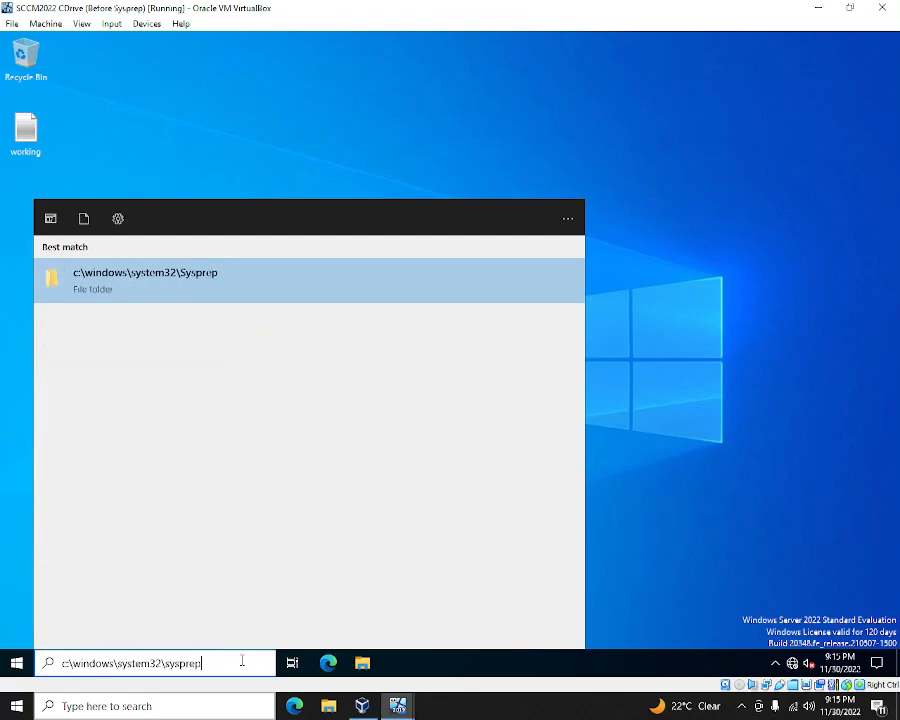
key(Return)
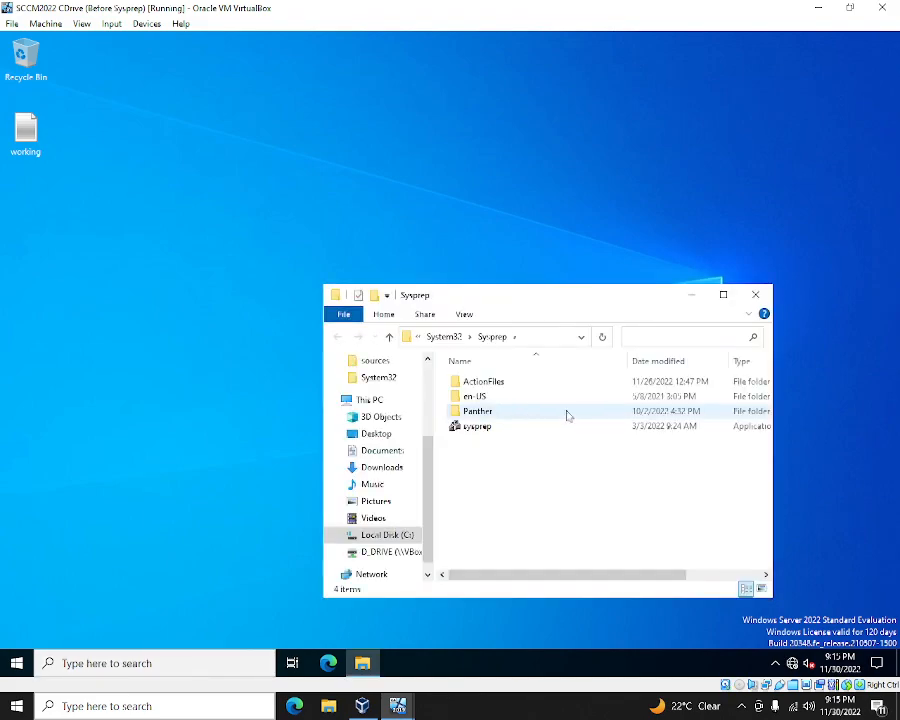
- Run sysprep on the server with OOBE, Generalize left off, and Shutdown afterwards
click(481, 428)
key(Return)
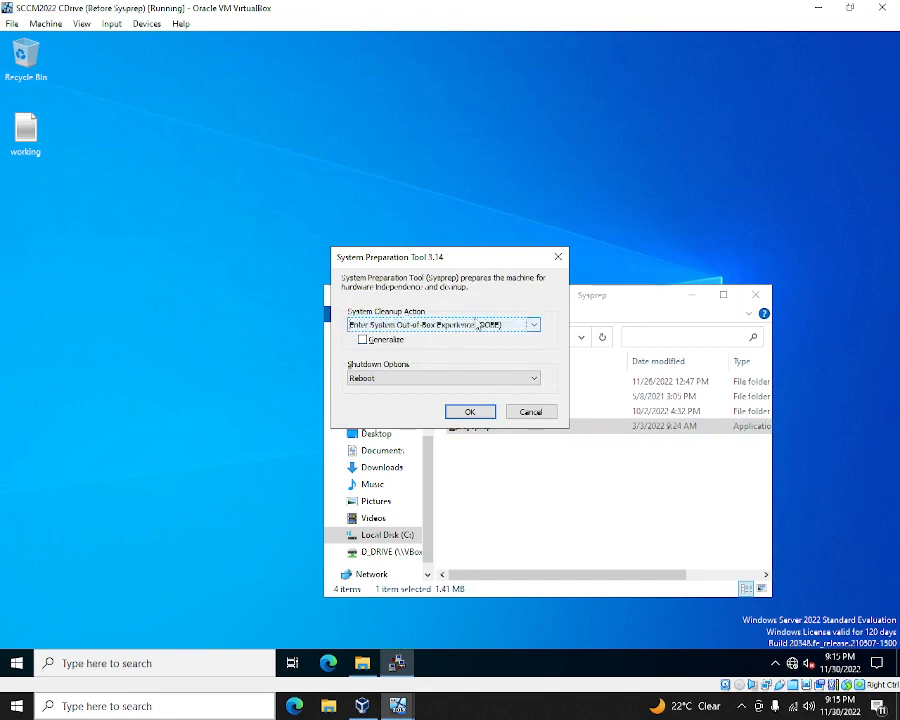
click(534, 326)
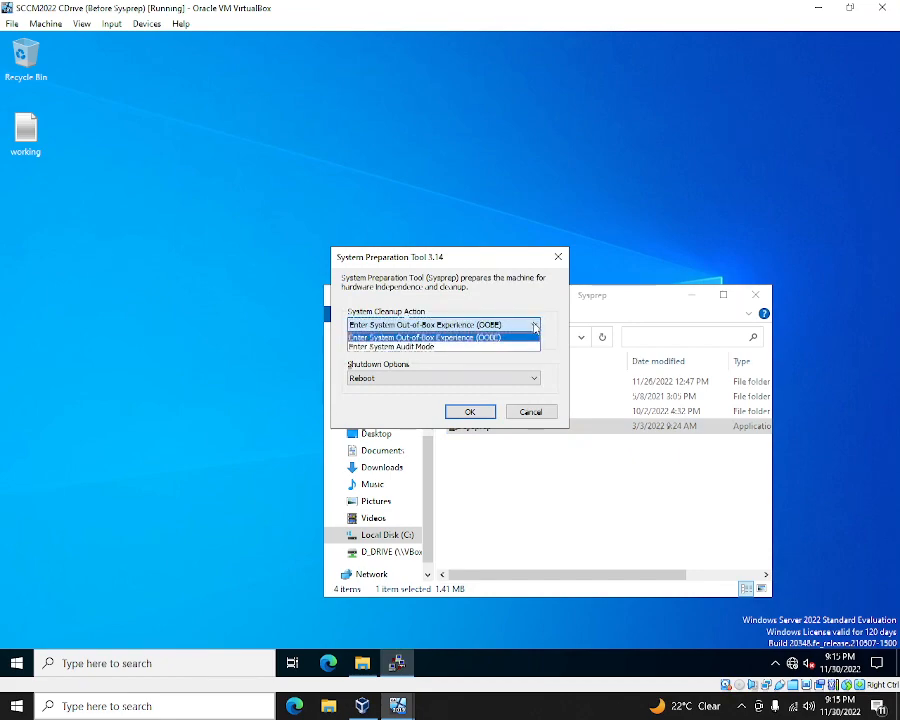
click(523, 339)
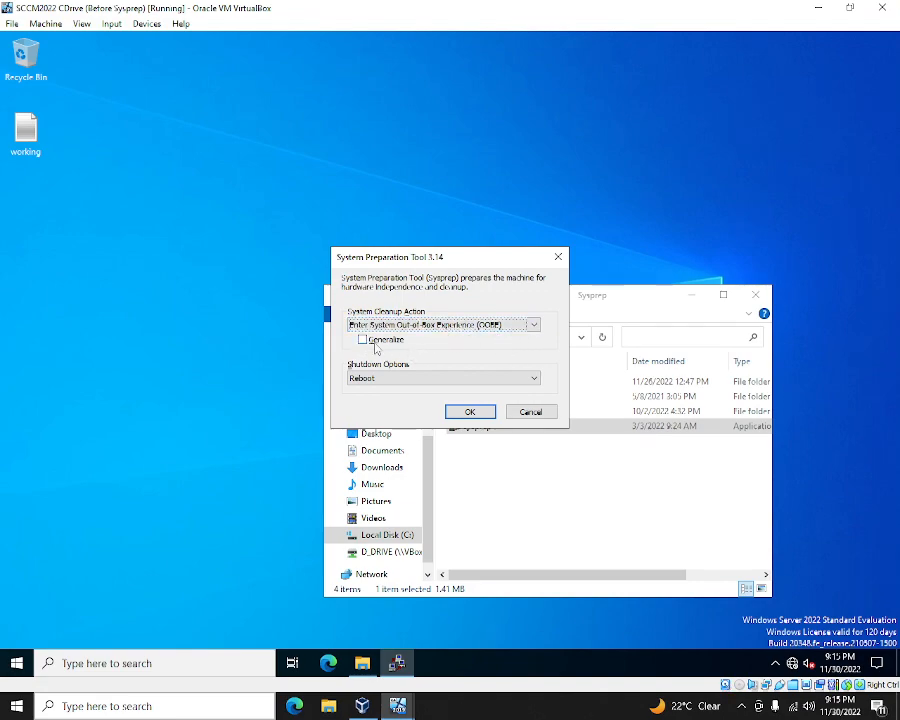
click(439, 346)
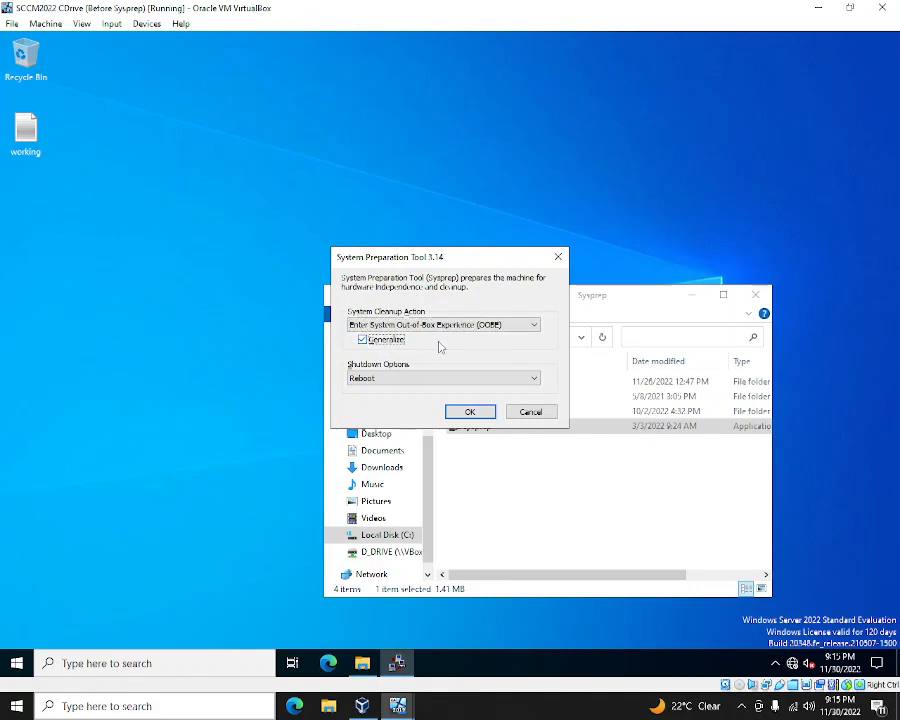
click(362, 341)
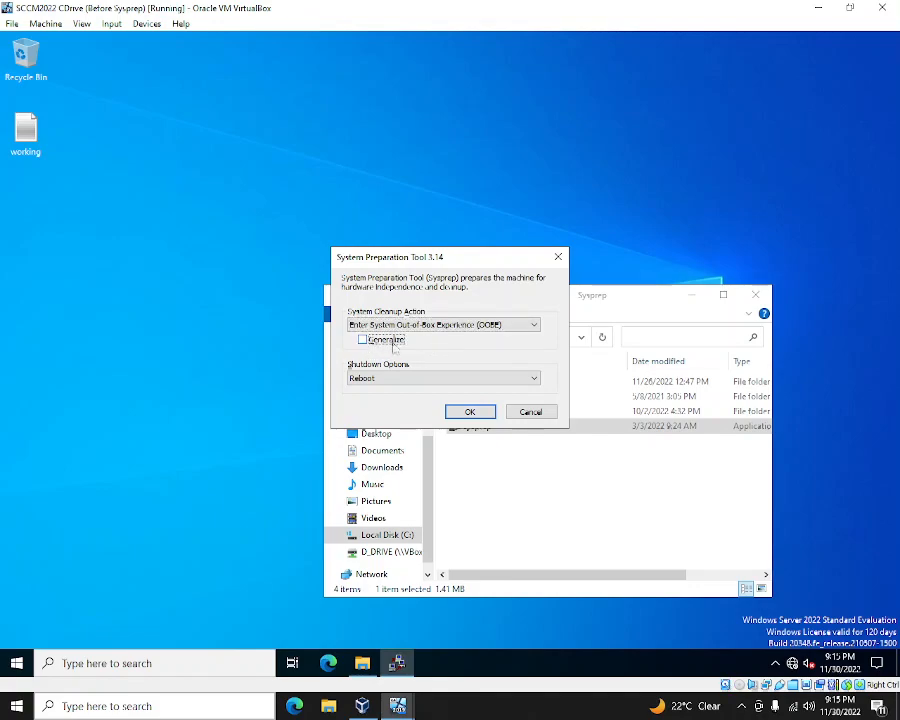
click(521, 375)
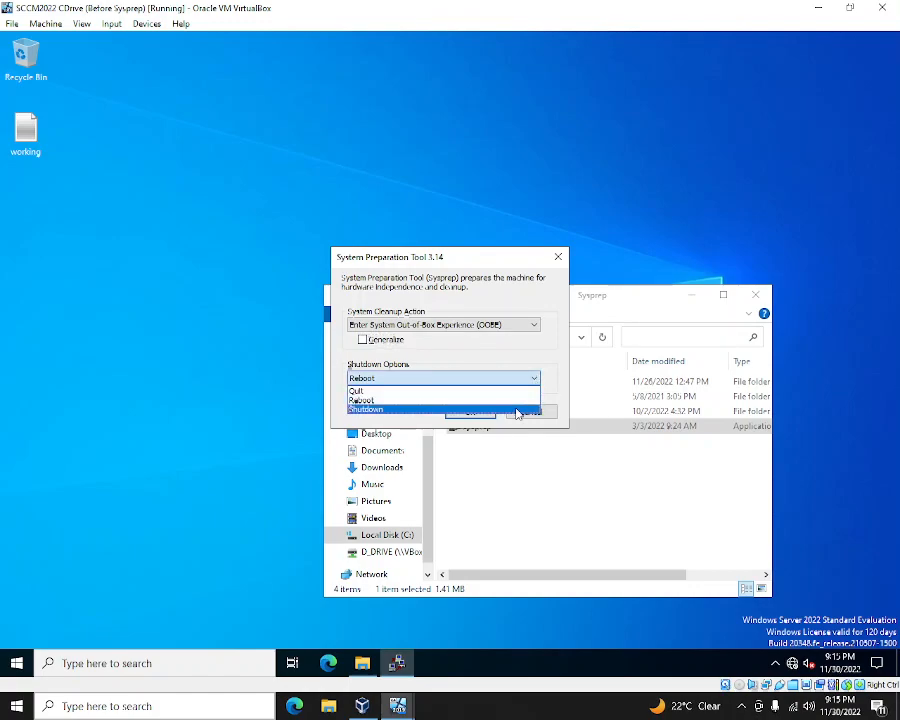
click(518, 410)
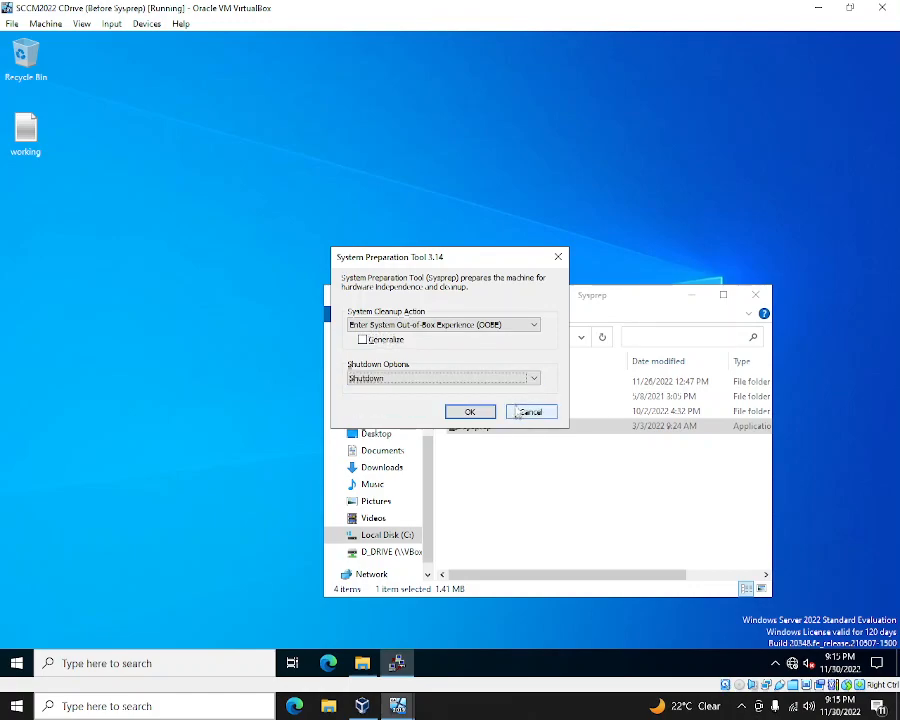
click(466, 413)
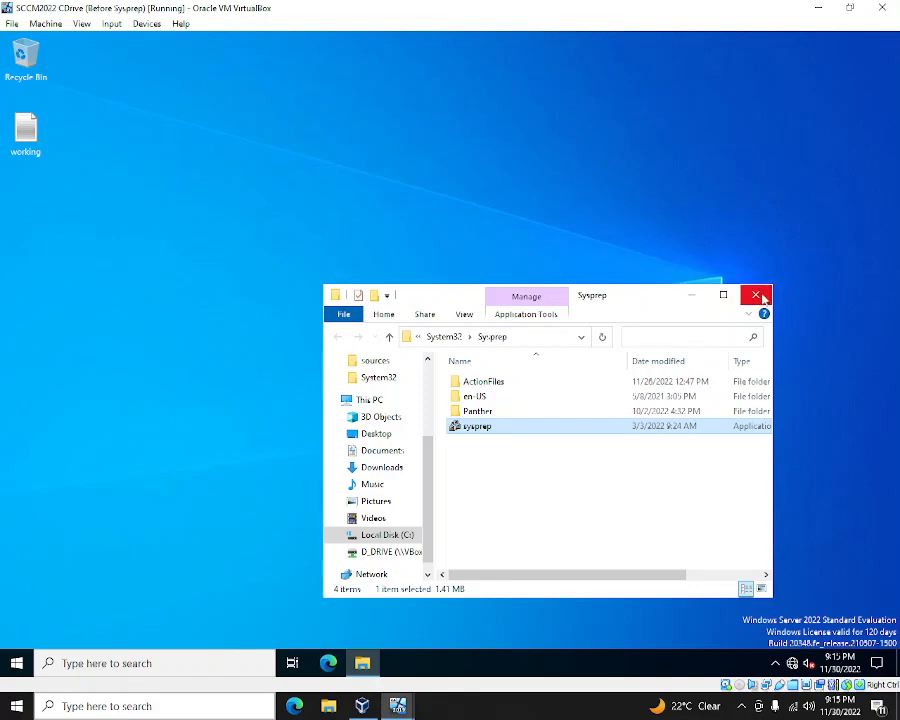
- Close the Sysprep folder window and check on client2's window
click(755, 295)
mouse_move(398, 706)
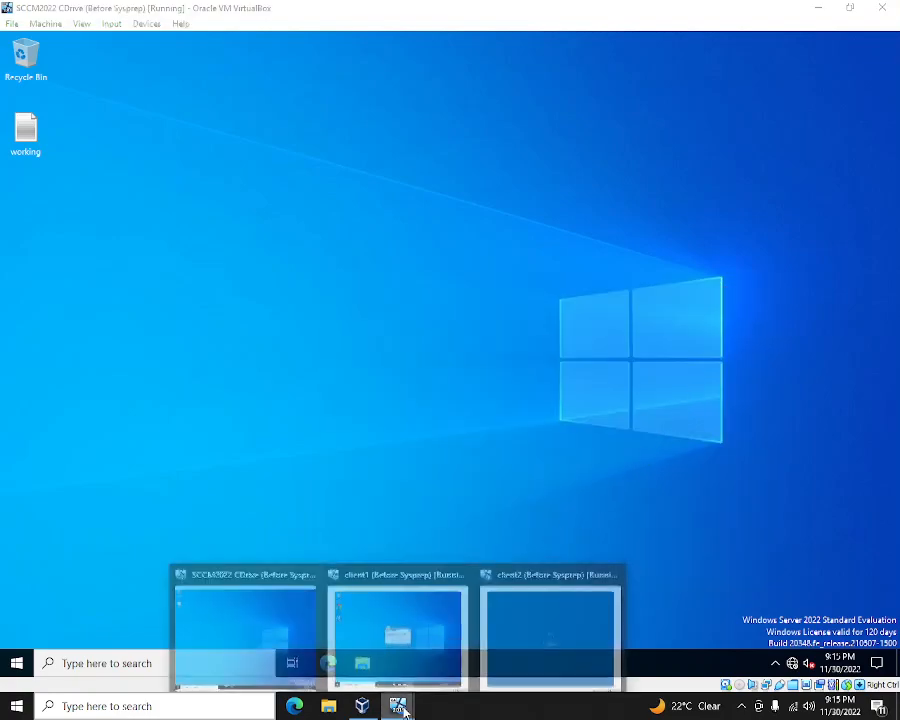
click(538, 644)
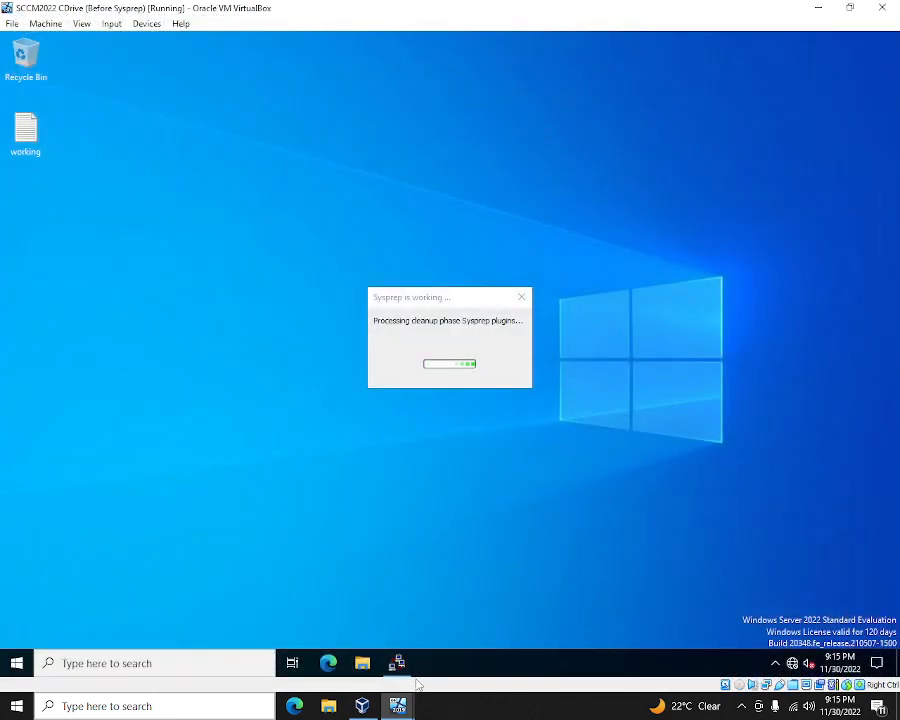
mouse_move(418, 680)
mouse_move(476, 616)
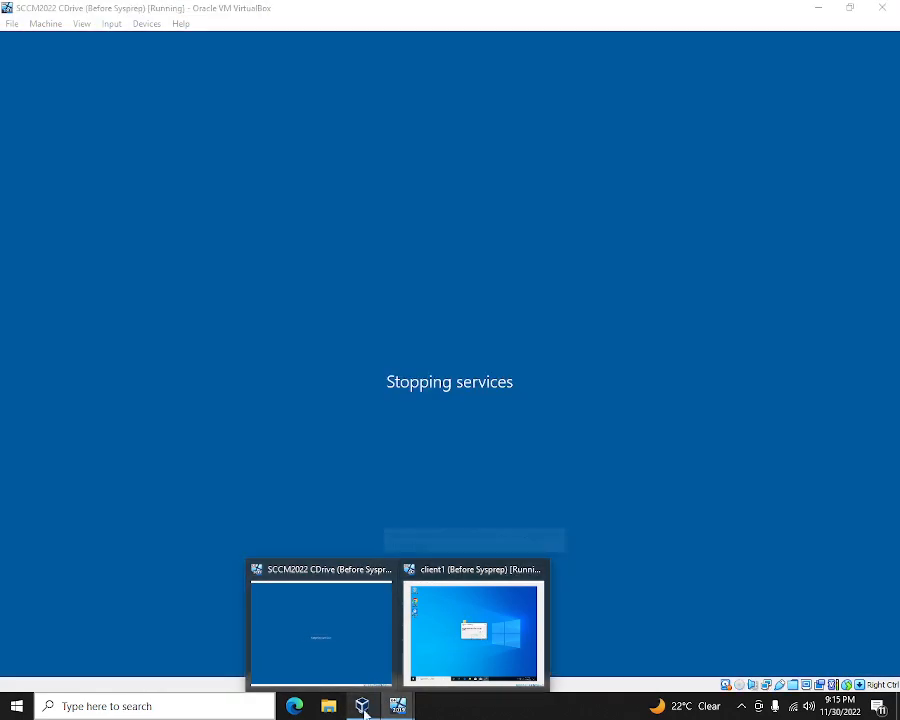
- Take a client2 snapshot named 'After Sysprep' with the same text as description
click(362, 706)
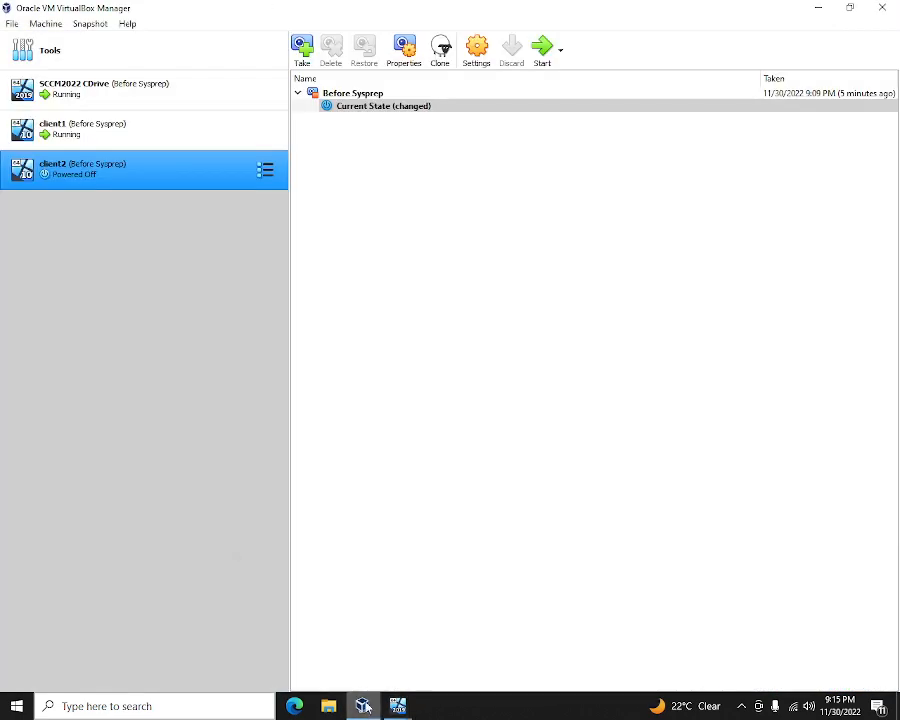
right_click(103, 180)
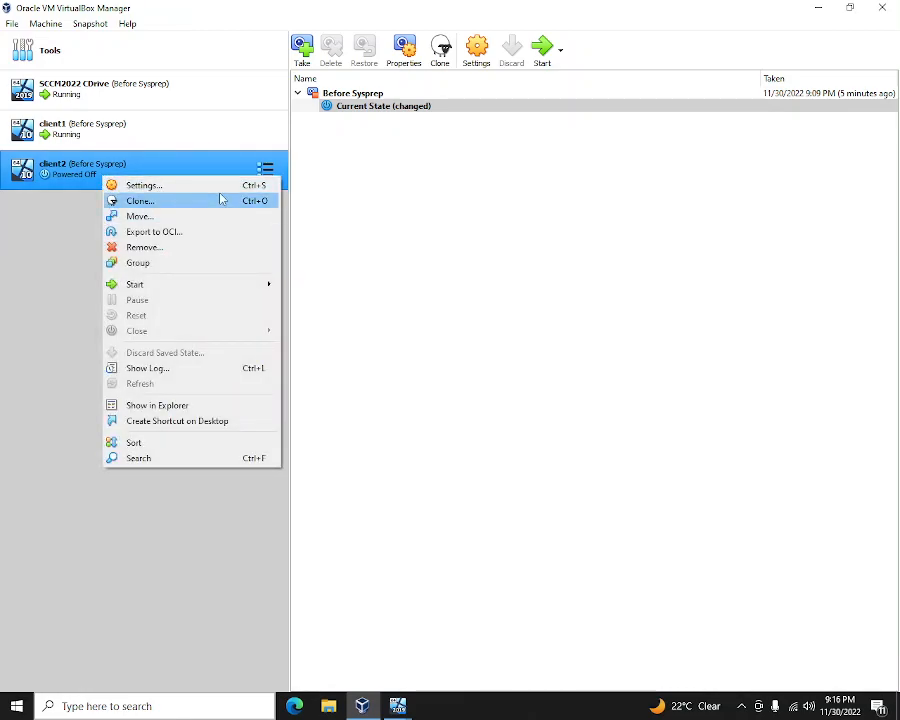
click(48, 174)
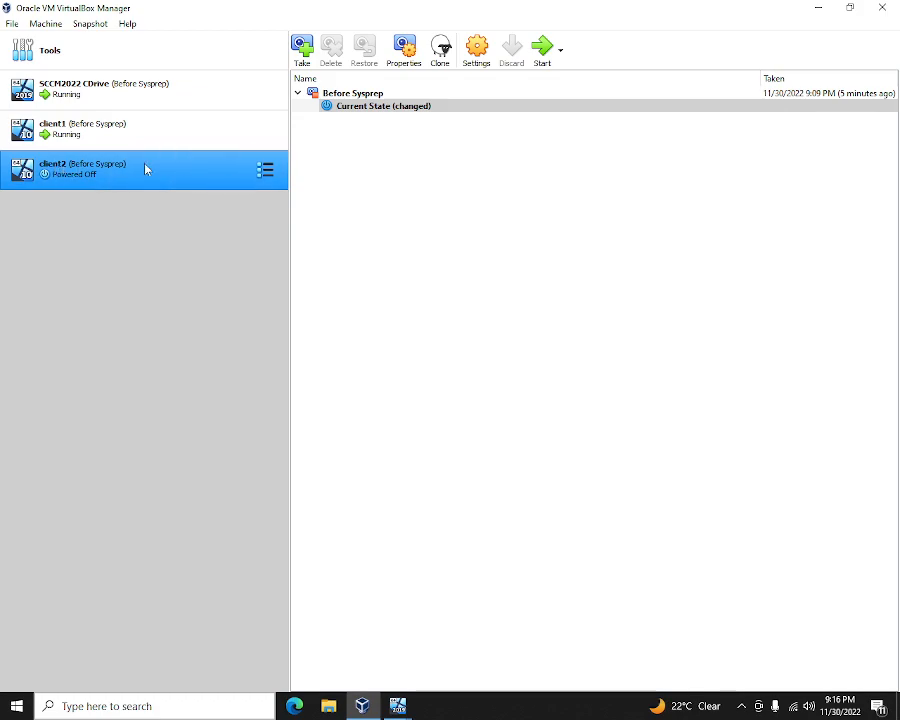
click(304, 58)
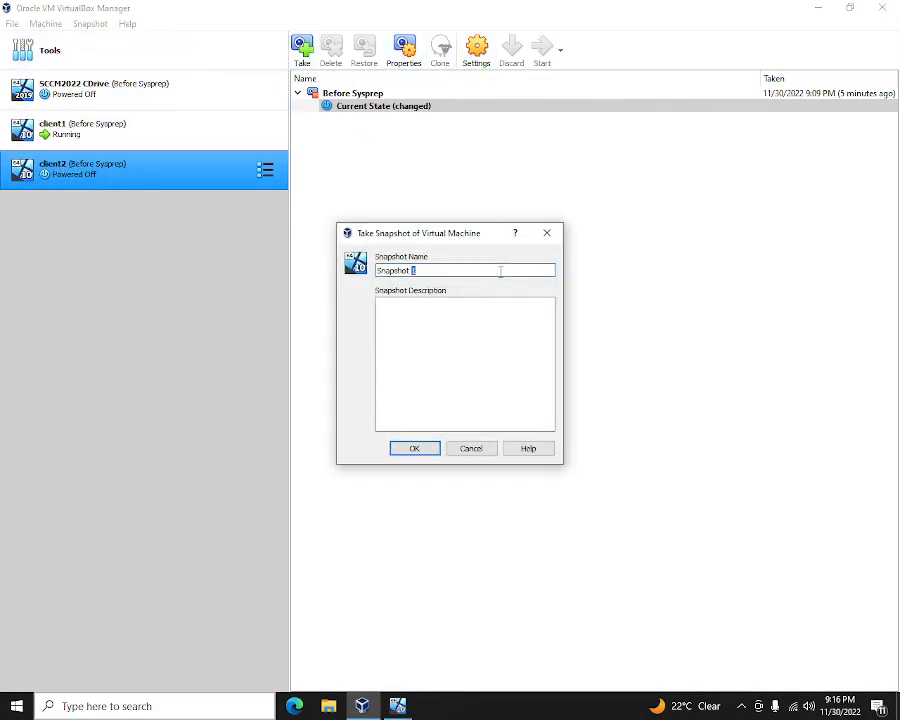
key(BackSpace)
key(BackSpace)
key(BackSpace)
key(BackSpace)
key(BackSpace)
key(BackSpace)
key(BackSpace)
key(BackSpace)
key(BackSpace)
text(After S)
key(ctrl+a)
key(ctrl+c)
click(488, 345)
key(ctrl+v)
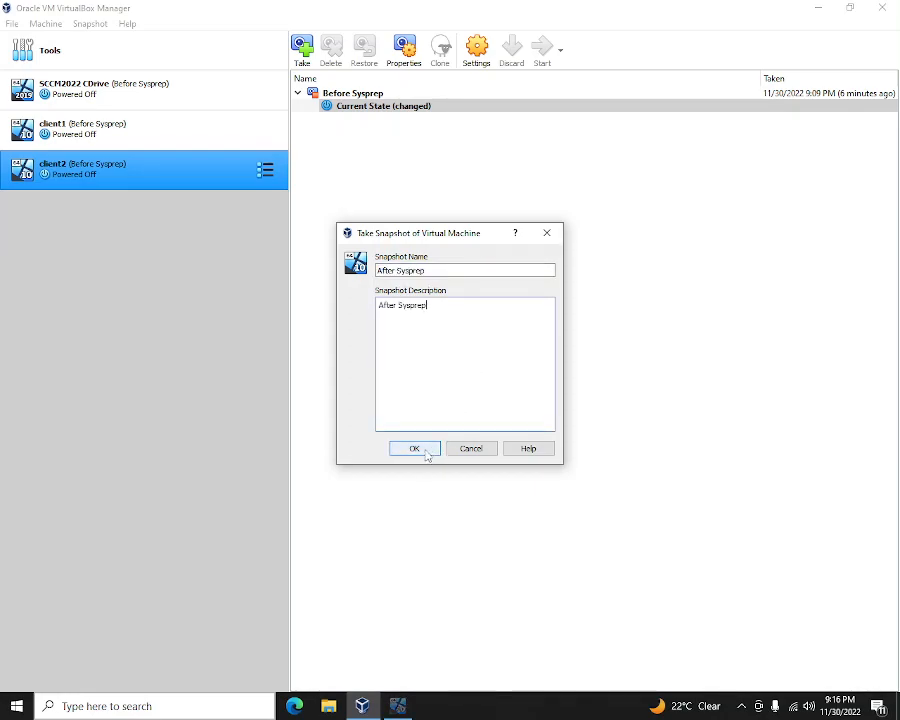
click(414, 449)
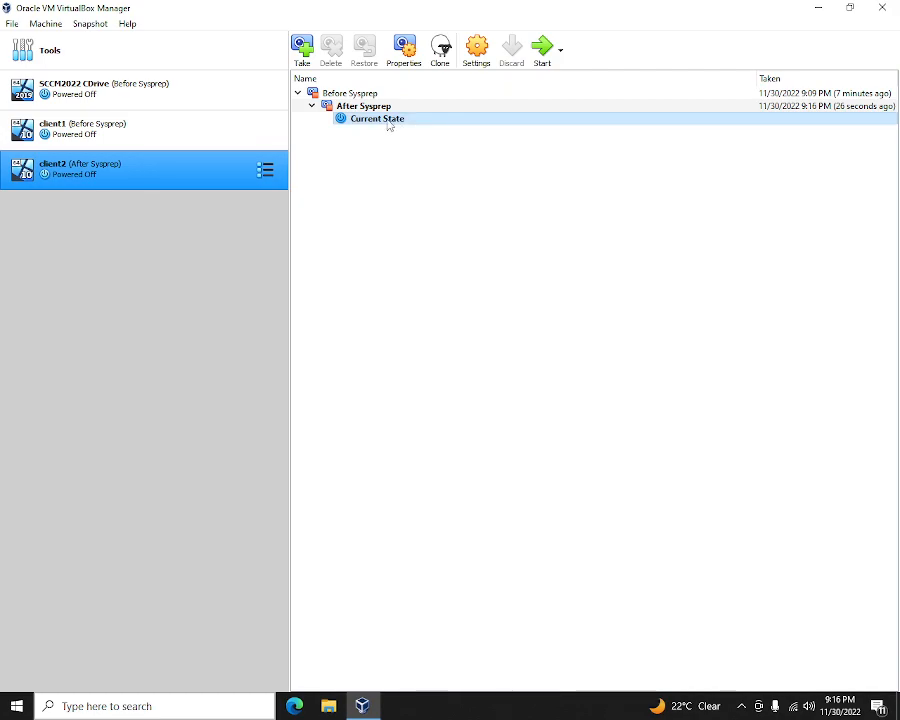
click(383, 108)
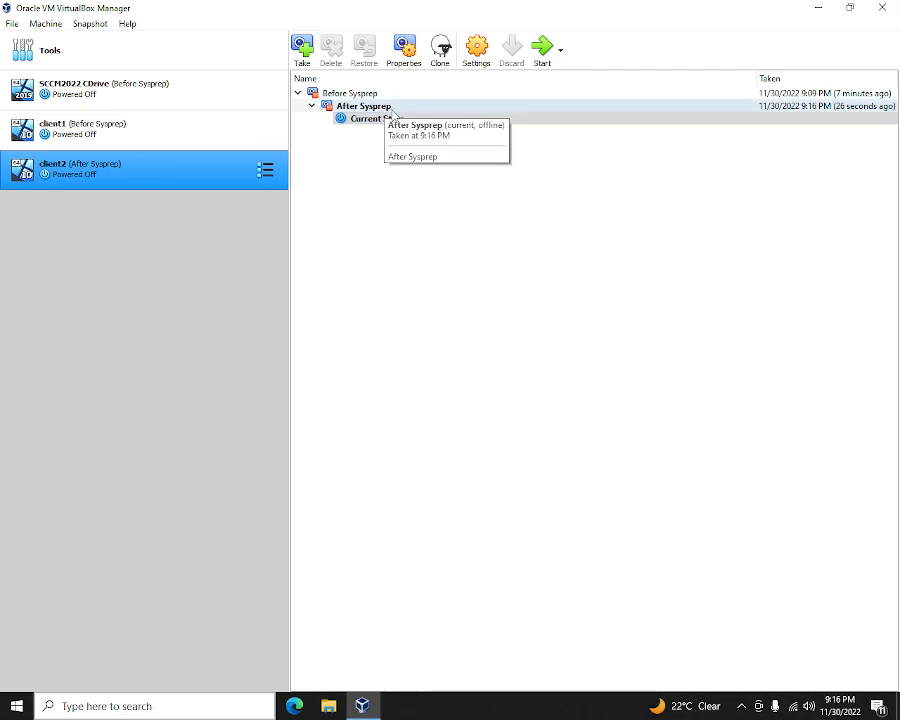
click(388, 120)
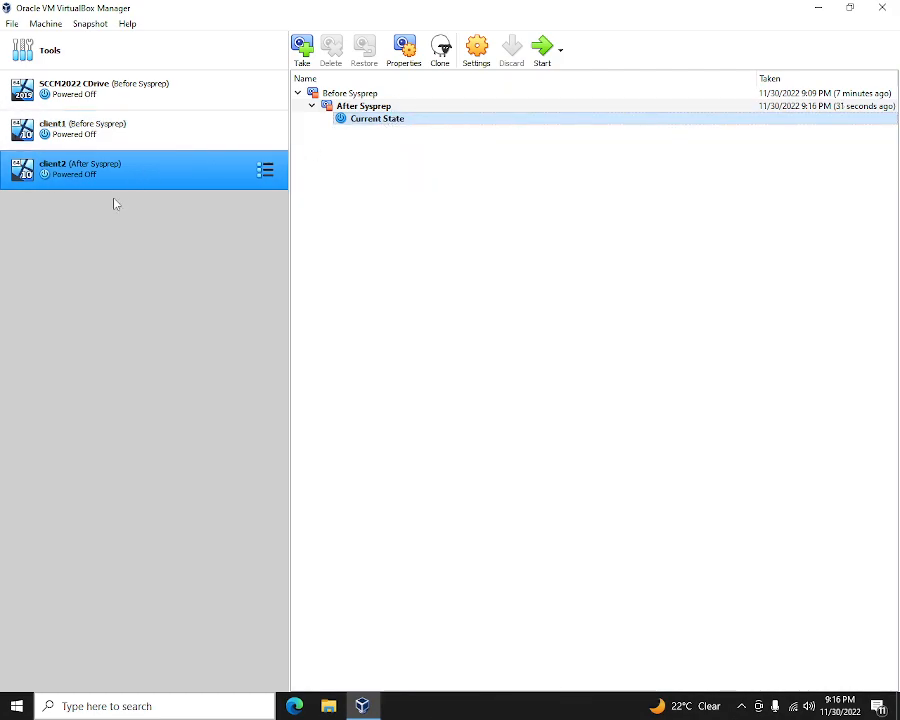
- Power on client2 and begin a snapshot of client1's current state
click(541, 55)
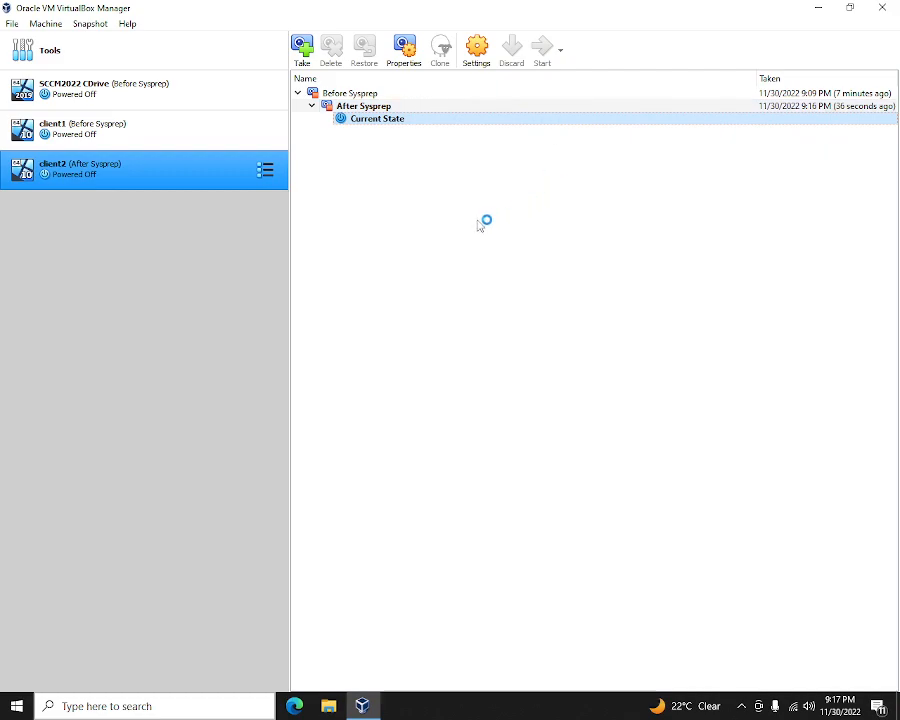
click(156, 143)
click(396, 107)
right_click(396, 108)
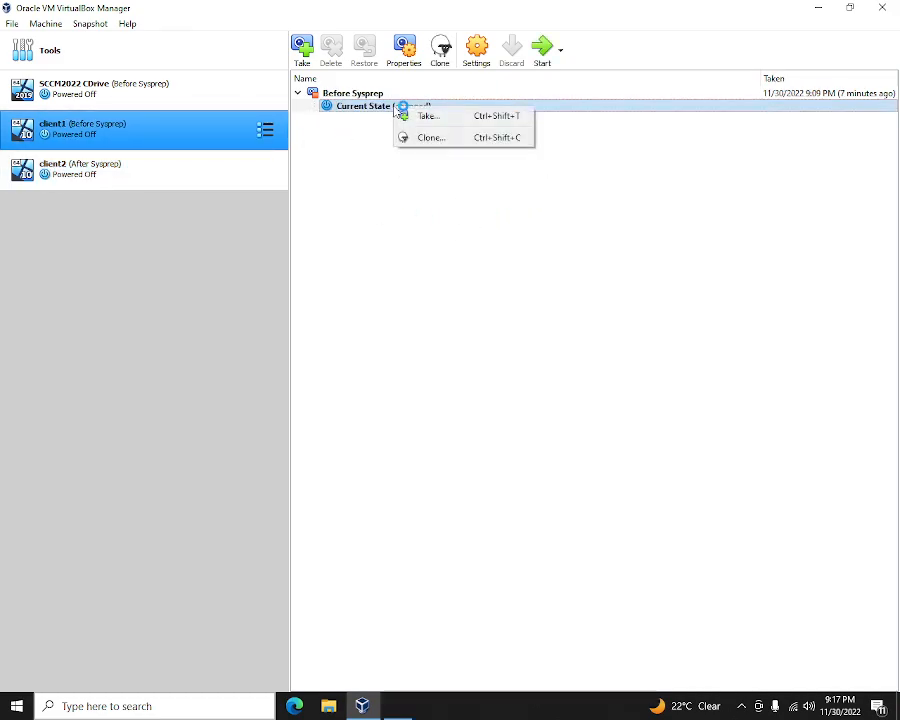
click(438, 116)
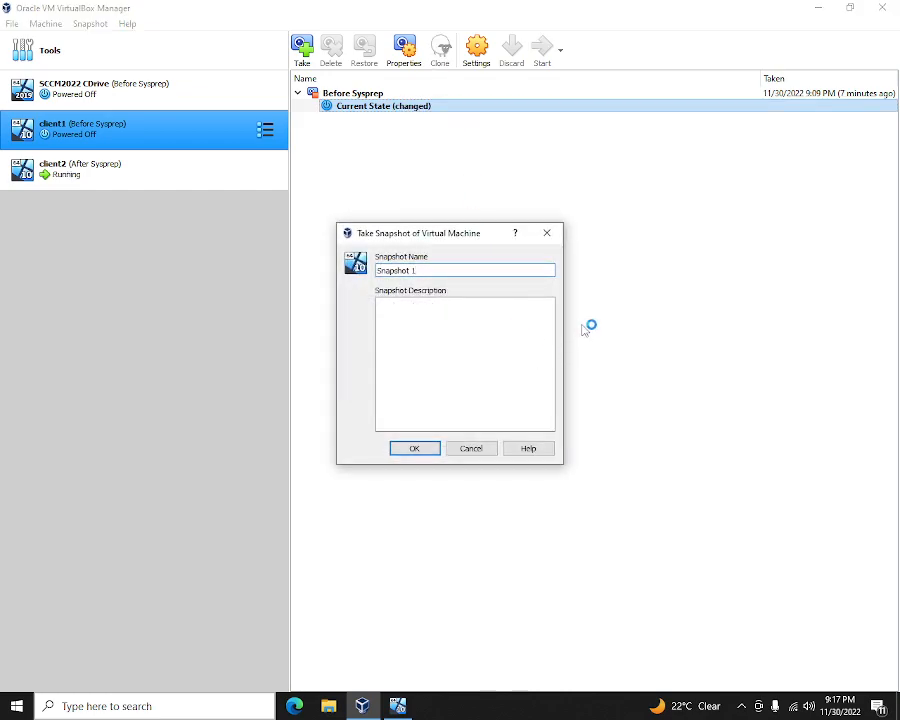
- Save client1's snapshot as 'After Sysprep' with matching description, then start client1
key(BackSpace)
key(BackSpace)
key(BackSpace)
key(BackSpace)
key(BackSpace)
key(BackSpace)
key(BackSpace)
key(BackSpace)
key(BackSpace)
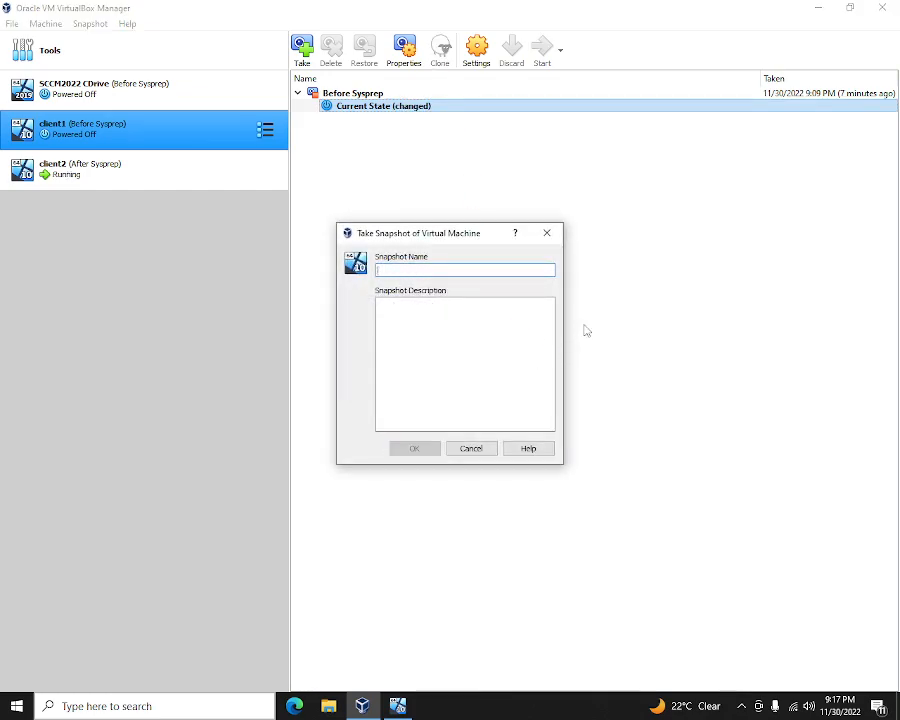
text(After Sysprep)
click(480, 387)
text(After Sysprep)
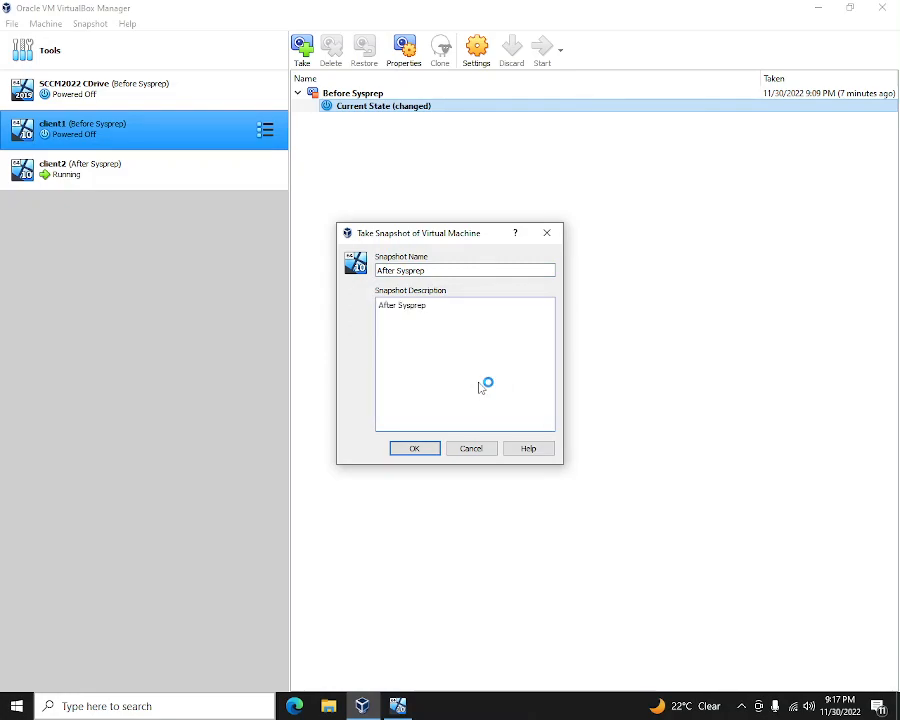
click(422, 450)
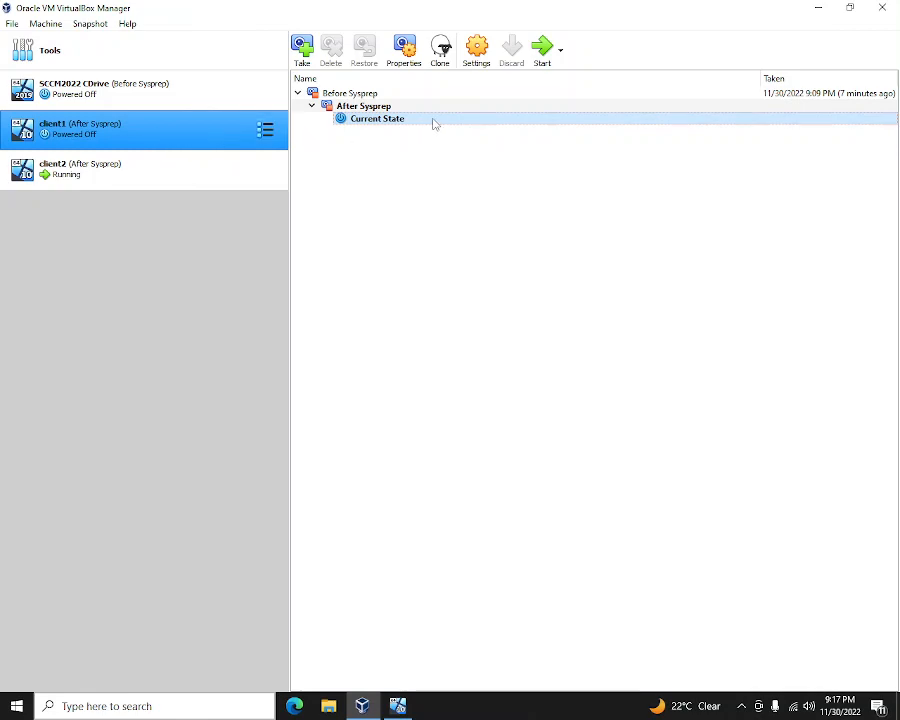
click(540, 55)
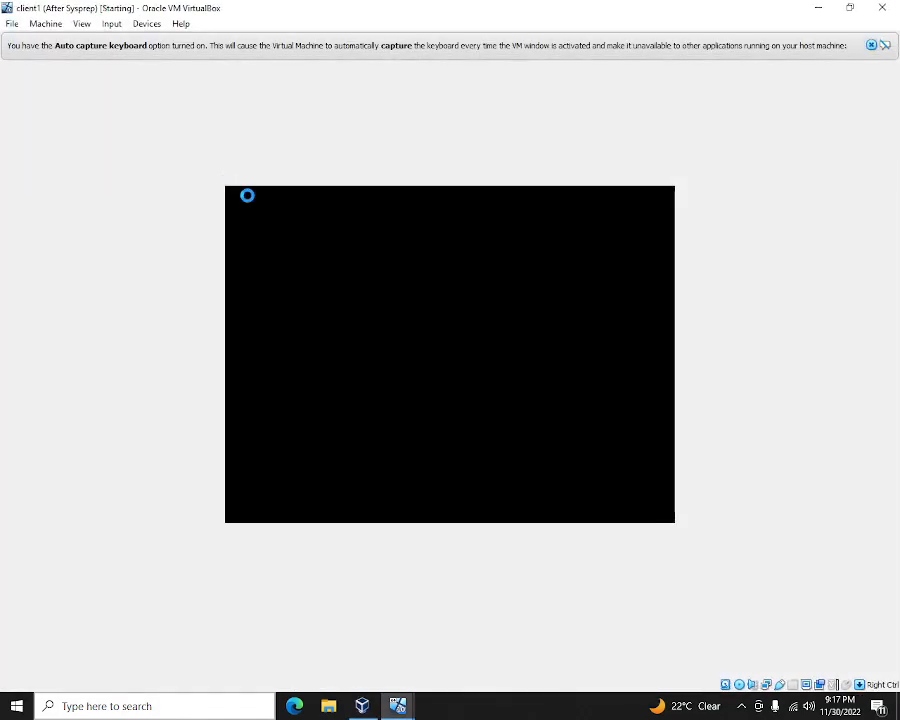
click(820, 9)
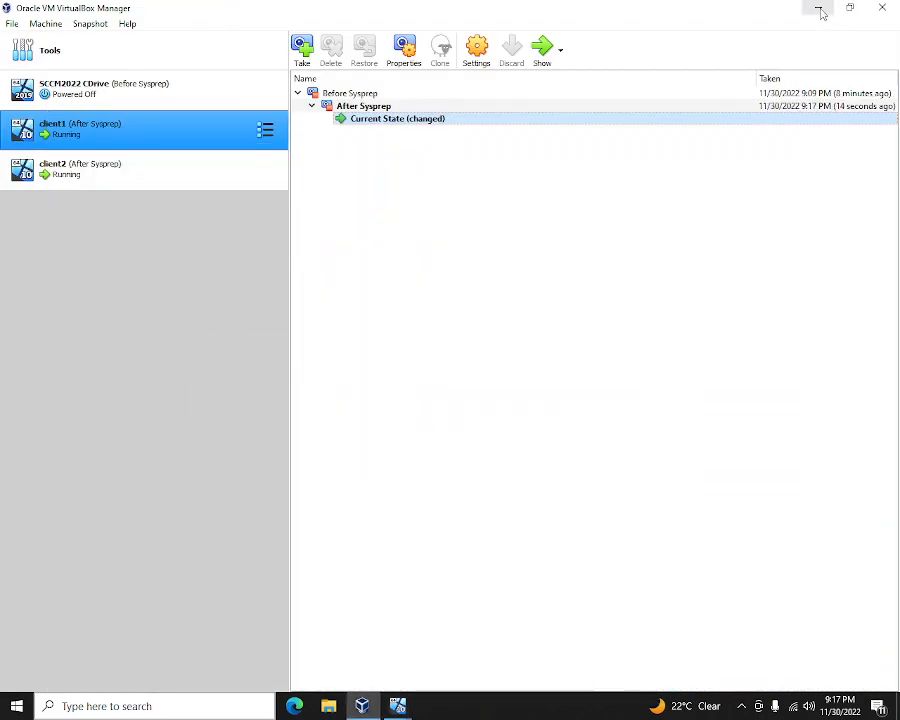
- Take an 'After Sysprep' snapshot of SCCM2022 CDrive with 'After Sysprep' as description
click(115, 99)
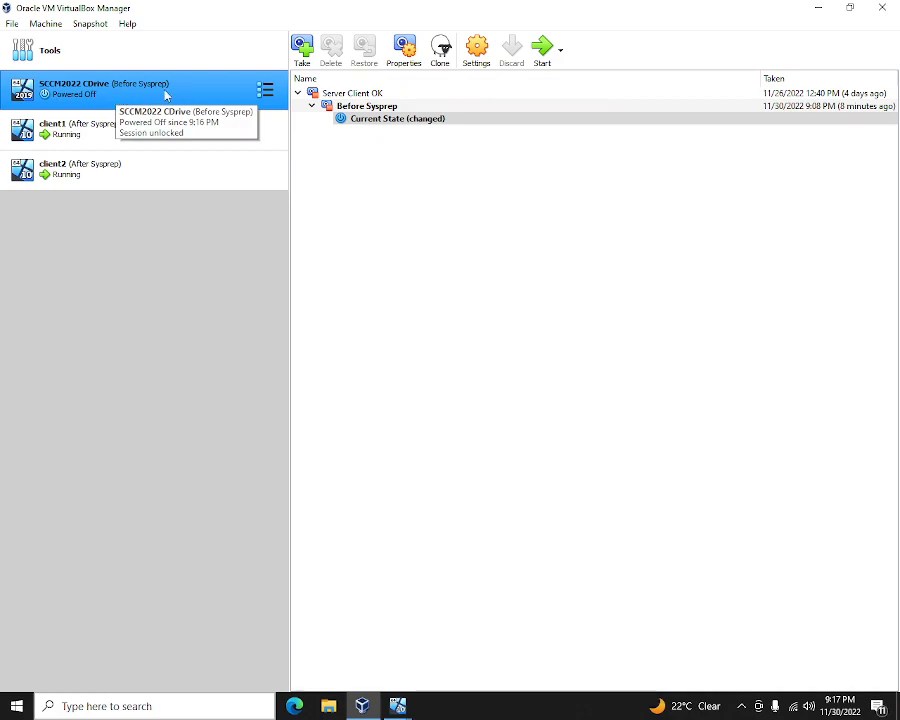
click(402, 119)
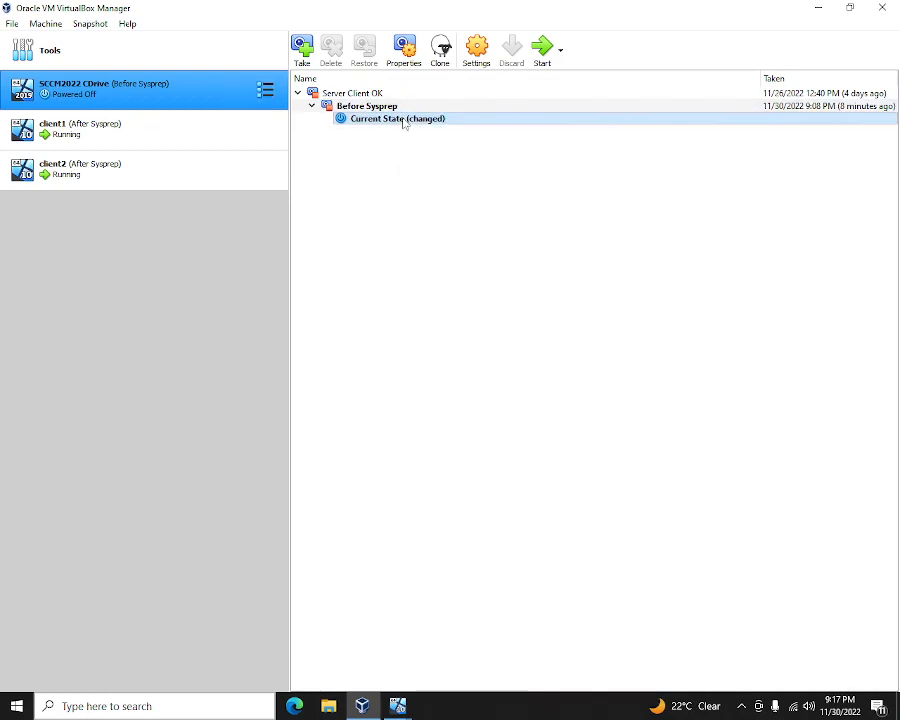
right_click(403, 121)
click(433, 129)
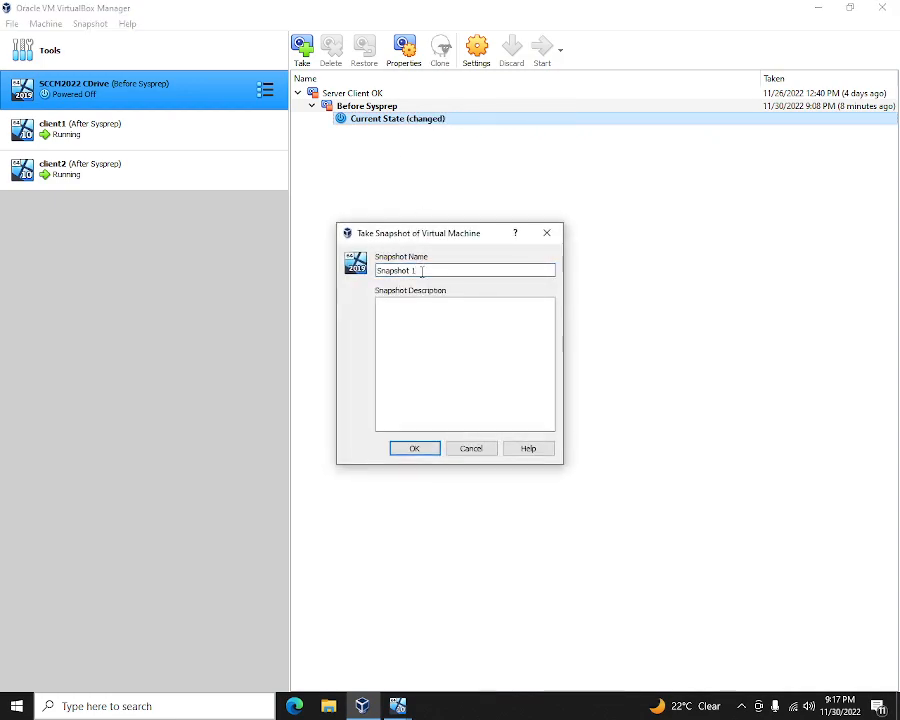
key(BackSpace)
key(BackSpace)
key(BackSpace)
key(BackSpace)
key(BackSpace)
key(BackSpace)
key(BackSpace)
key(BackSpace)
key(BackSpace)
text(After Sysprep)
click(409, 353)
key(ctrl+v)
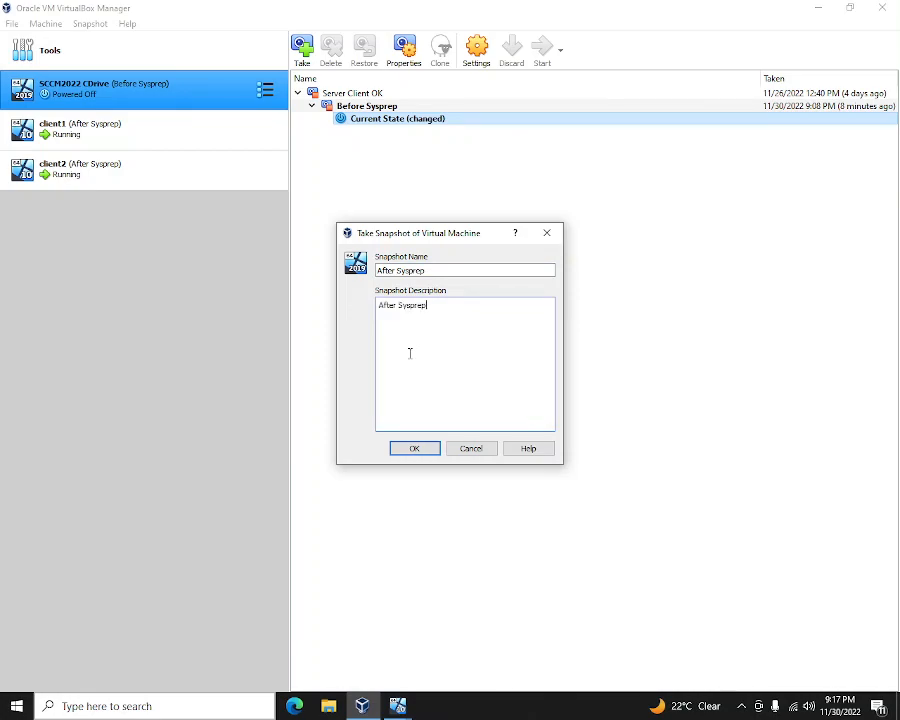
click(417, 448)
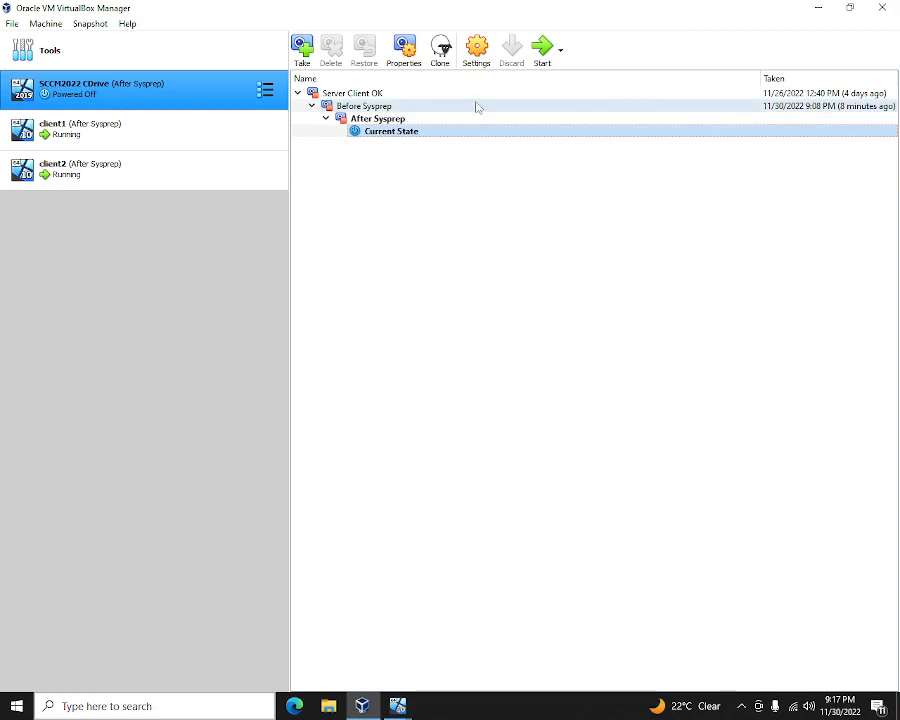
- Start the SCCM2022 CDrive server, then select client2 in the manager
click(541, 47)
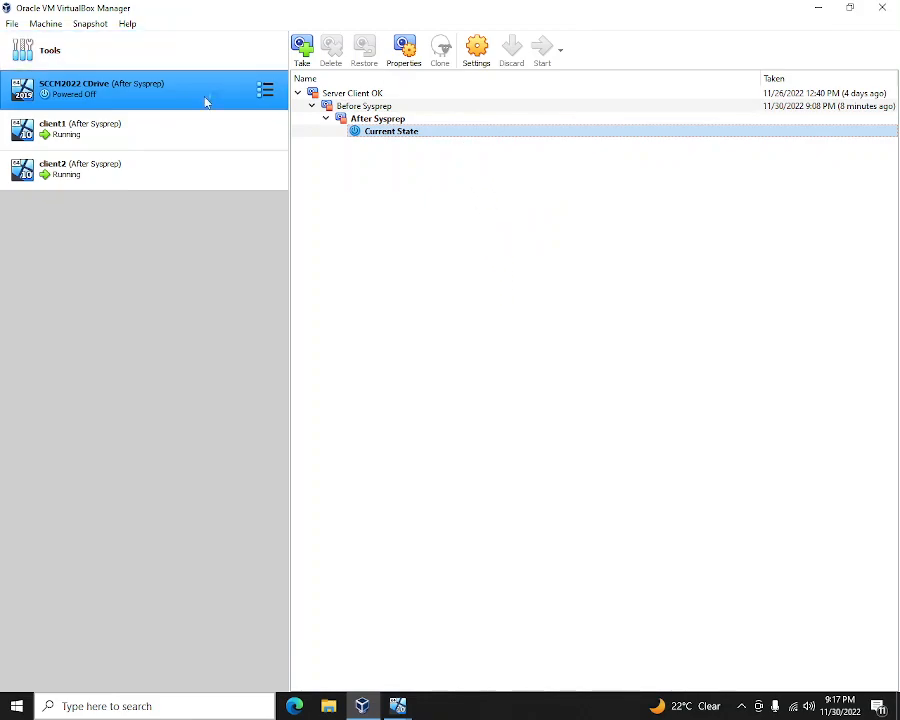
click(126, 177)
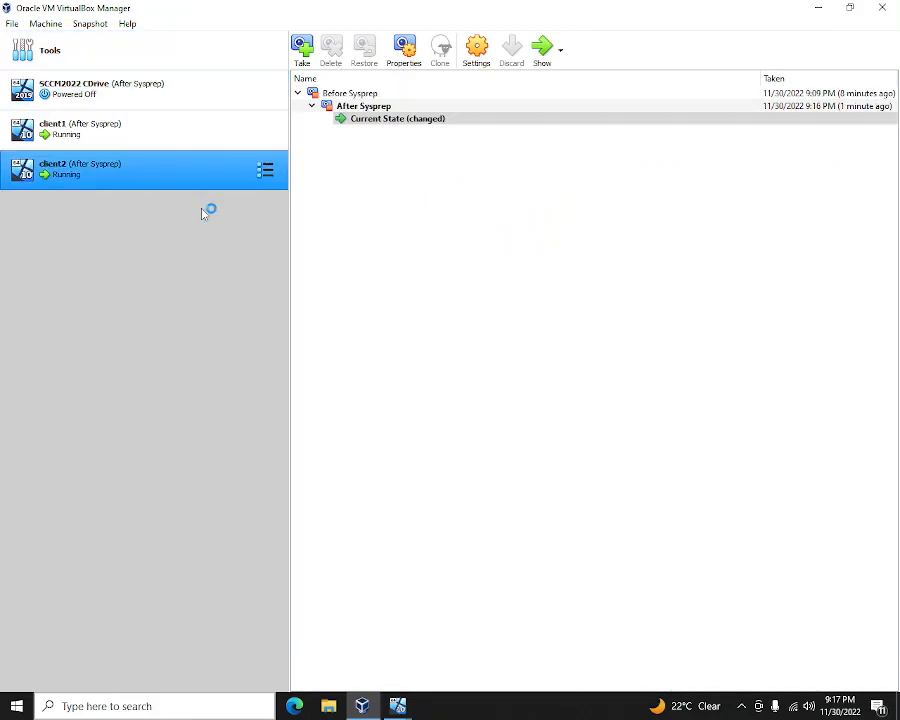
mouse_move(397, 706)
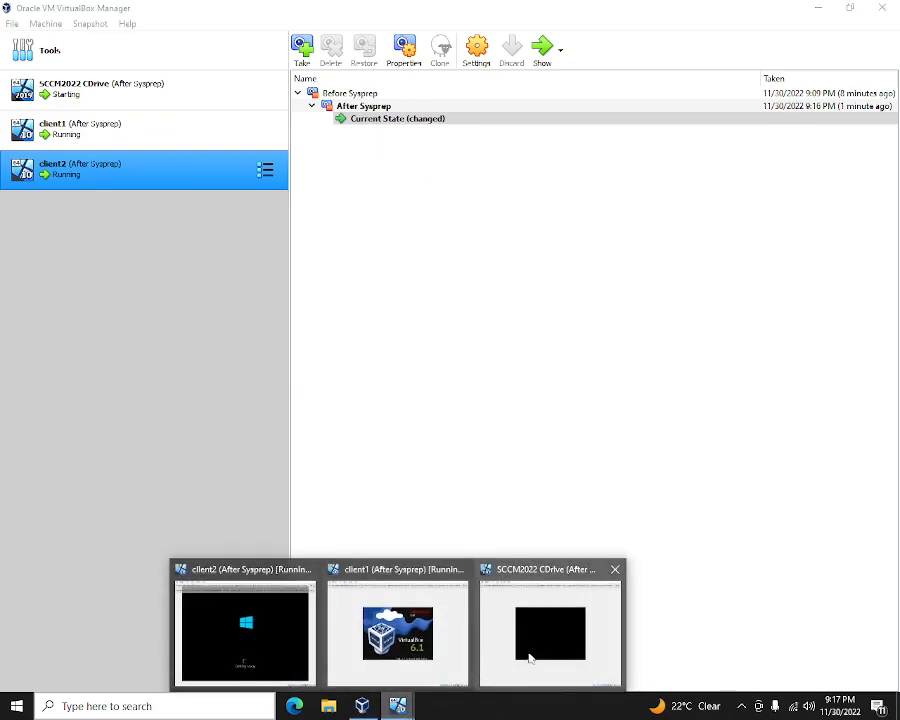
mouse_move(530, 658)
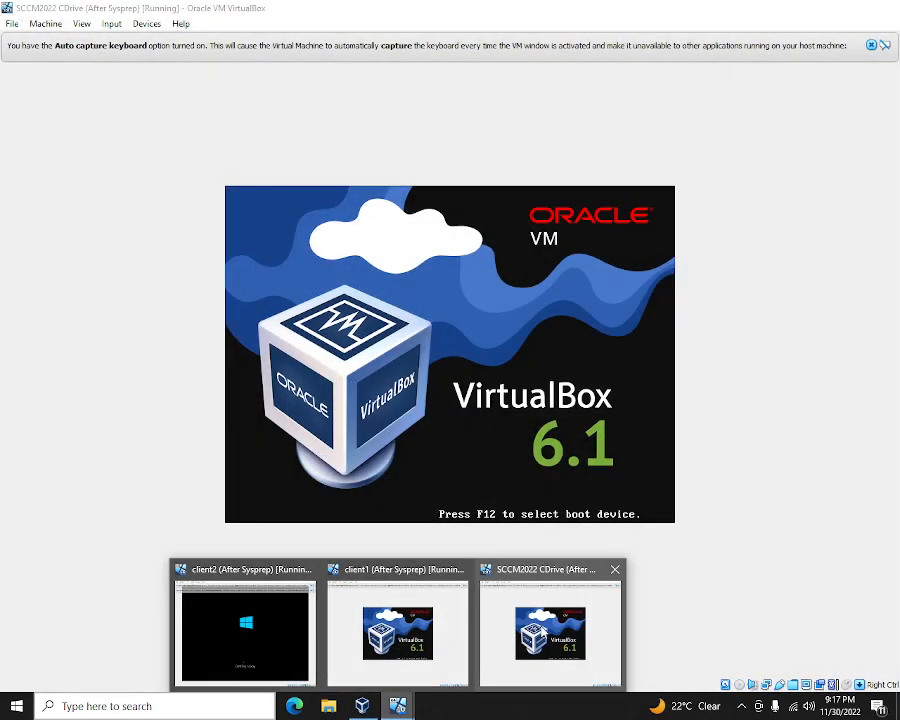
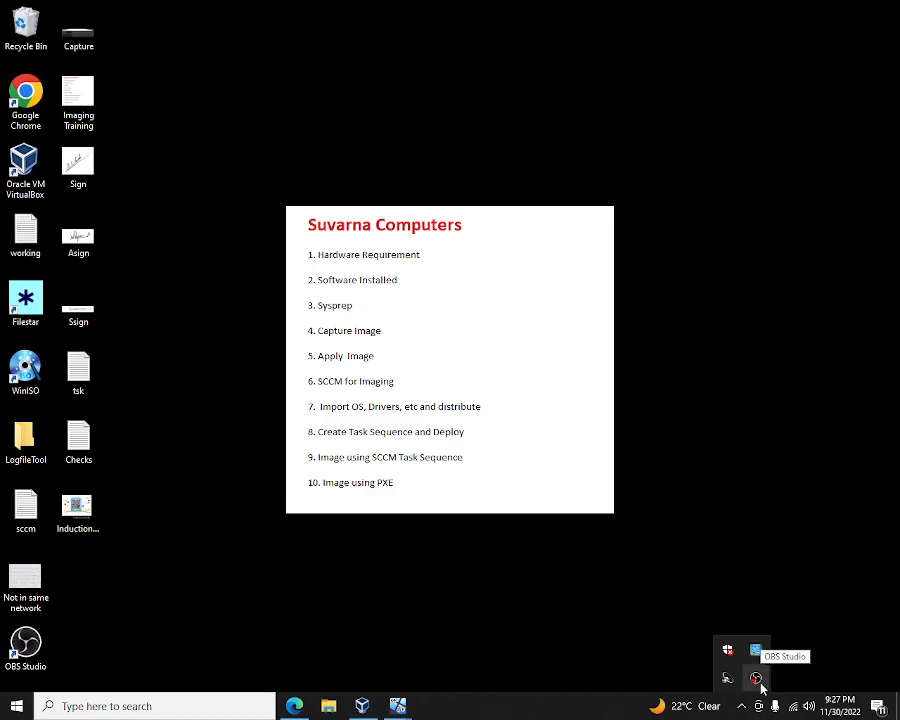
- On the SCCM2022 server VM, accept the region defaults and the licence terms
click(730, 590)
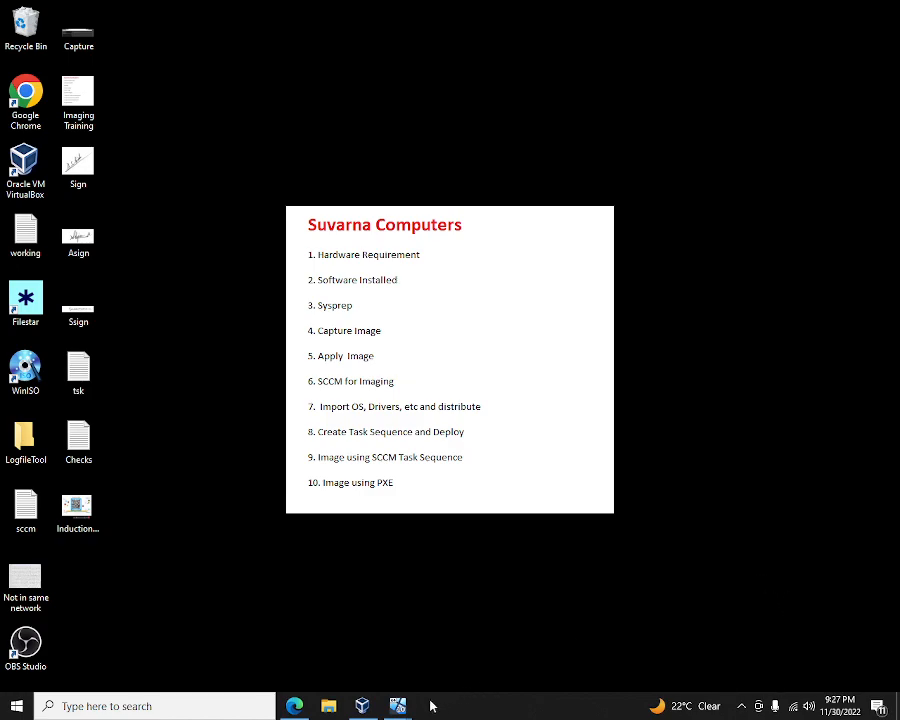
mouse_move(398, 705)
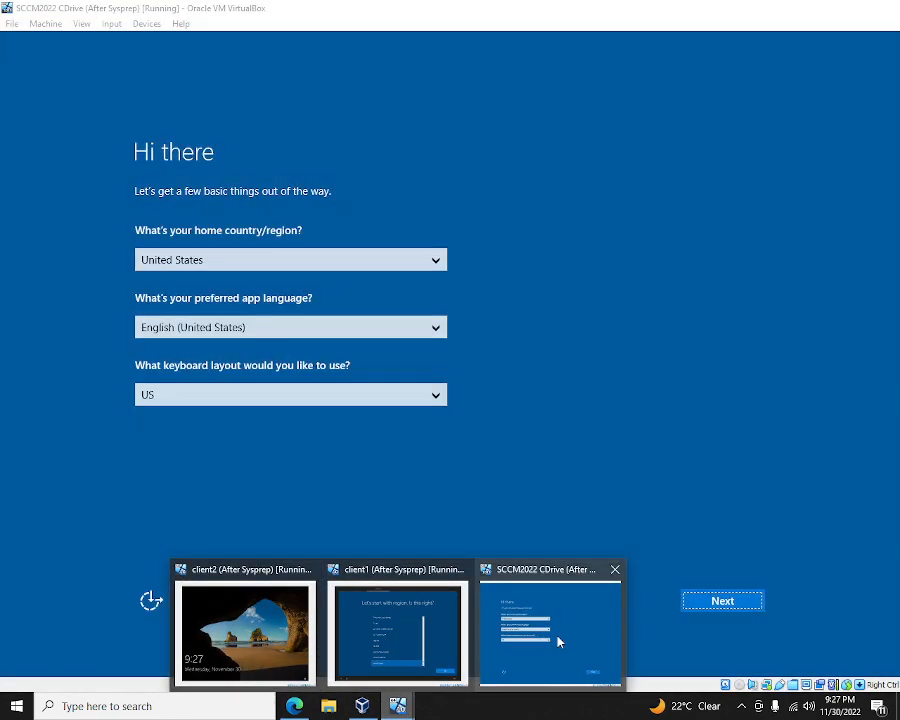
click(570, 638)
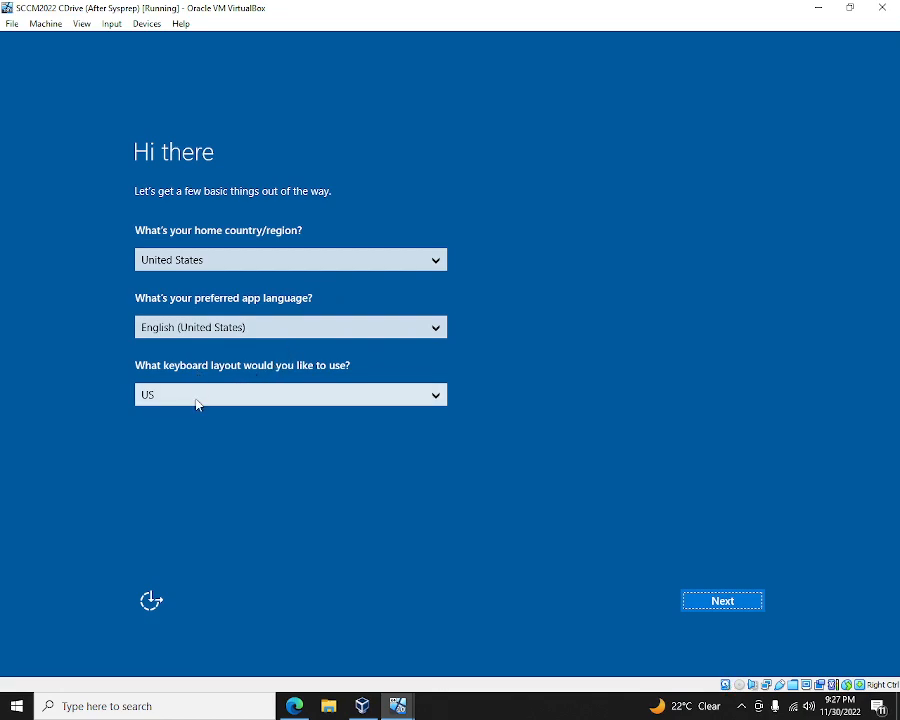
click(724, 602)
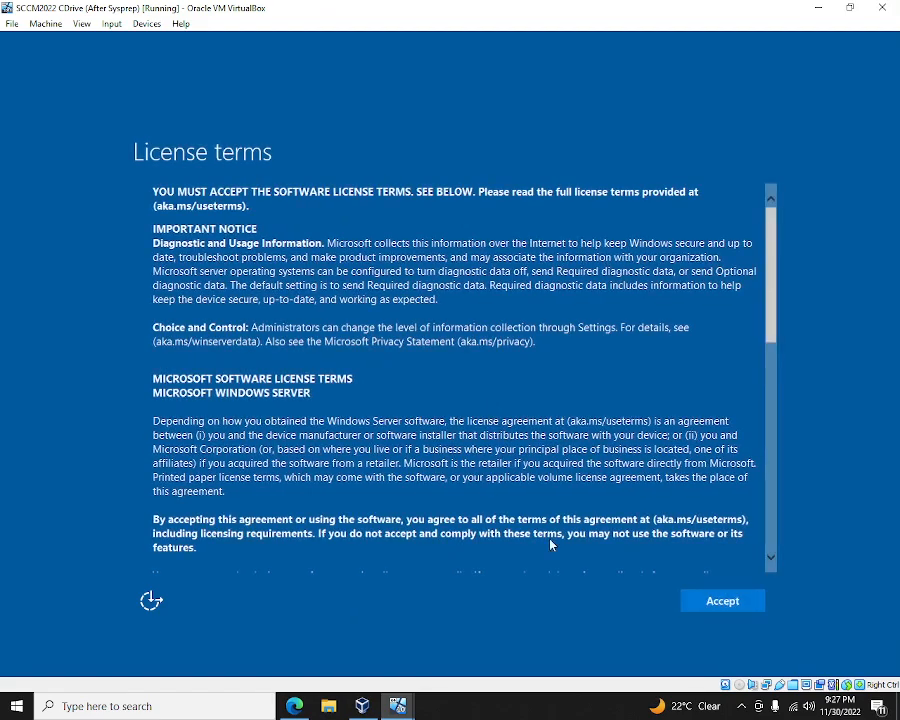
click(724, 607)
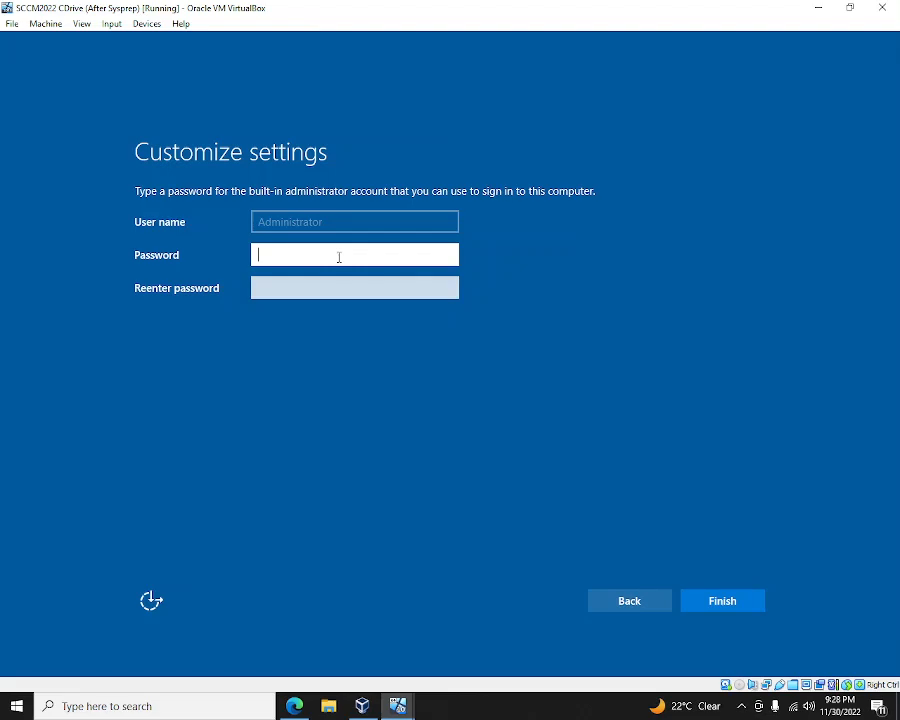
- Enter and confirm the Administrator password, then finish setup
text(*******)
key(Tab)
text(****)
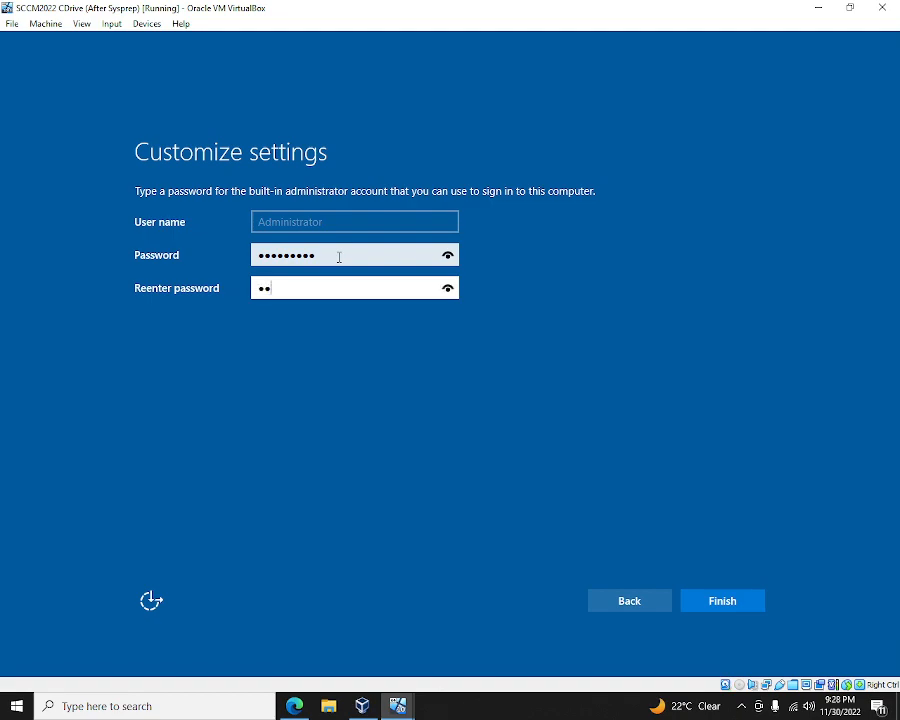
text(****)
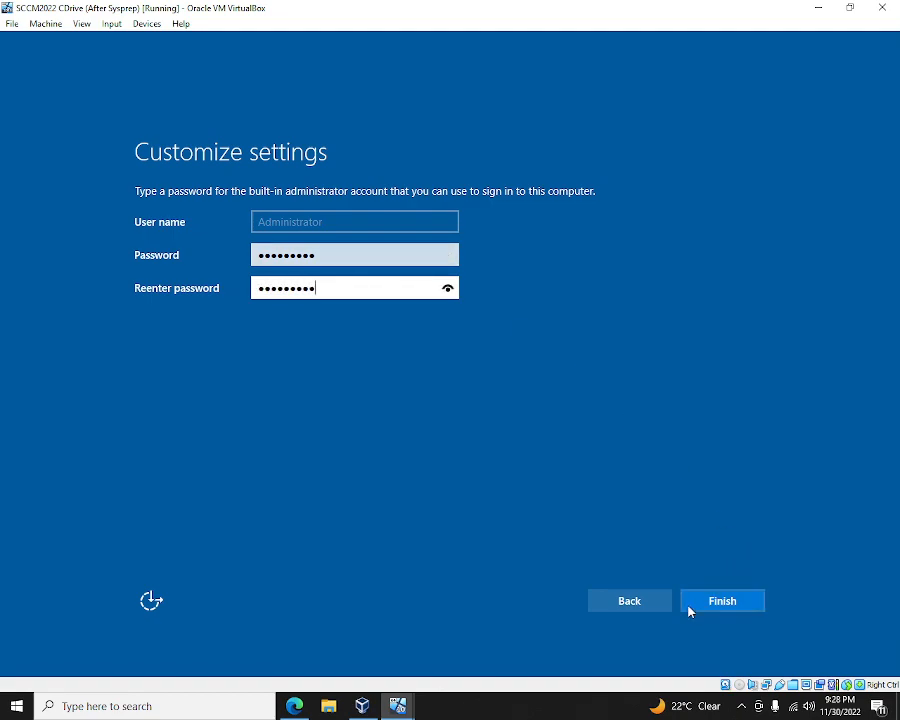
click(732, 603)
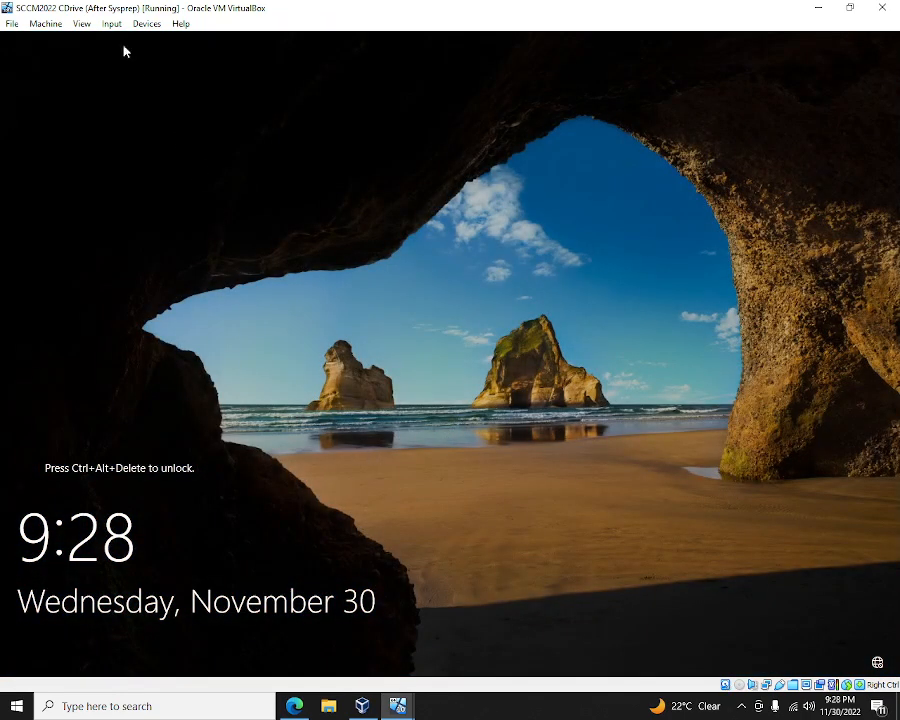
- Send Ctrl-Alt-Del to the SCCM2022 server and sign in as Administrator with its password
click(111, 23)
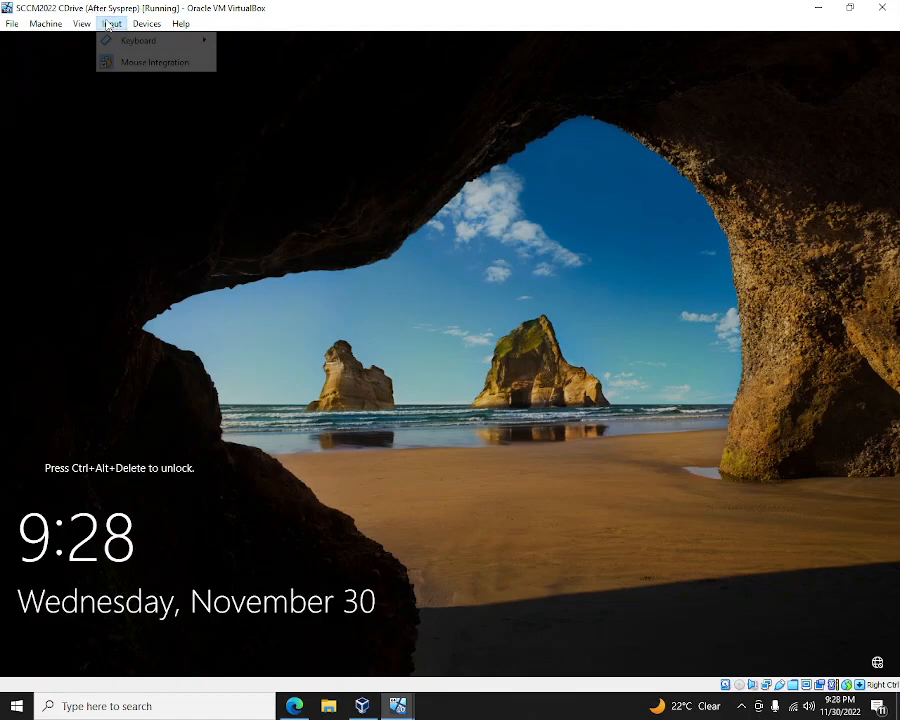
mouse_move(150, 40)
click(313, 80)
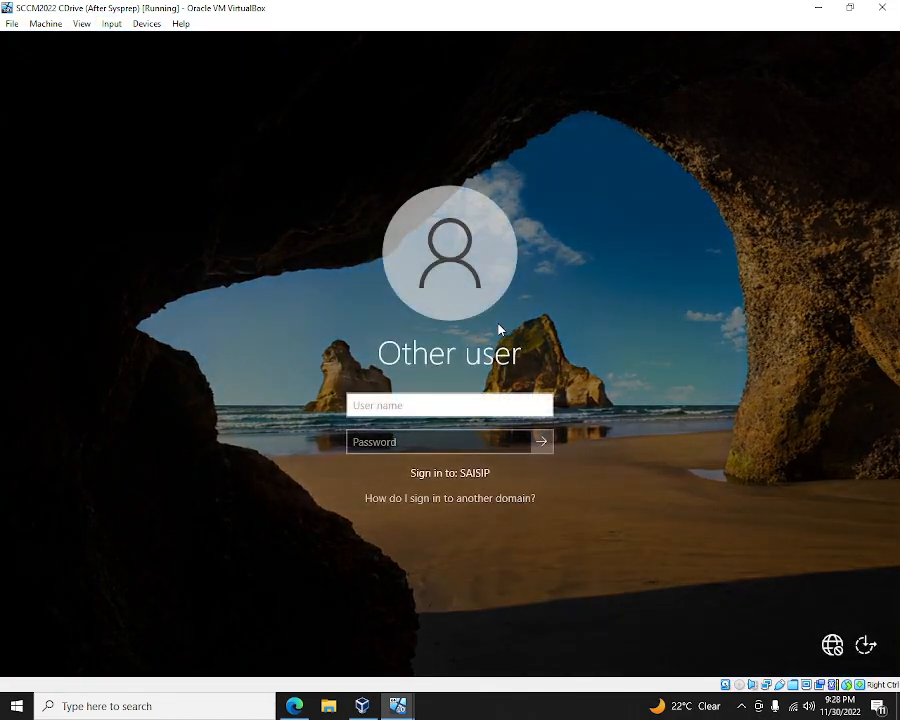
text(Administrator)
key(Tab)
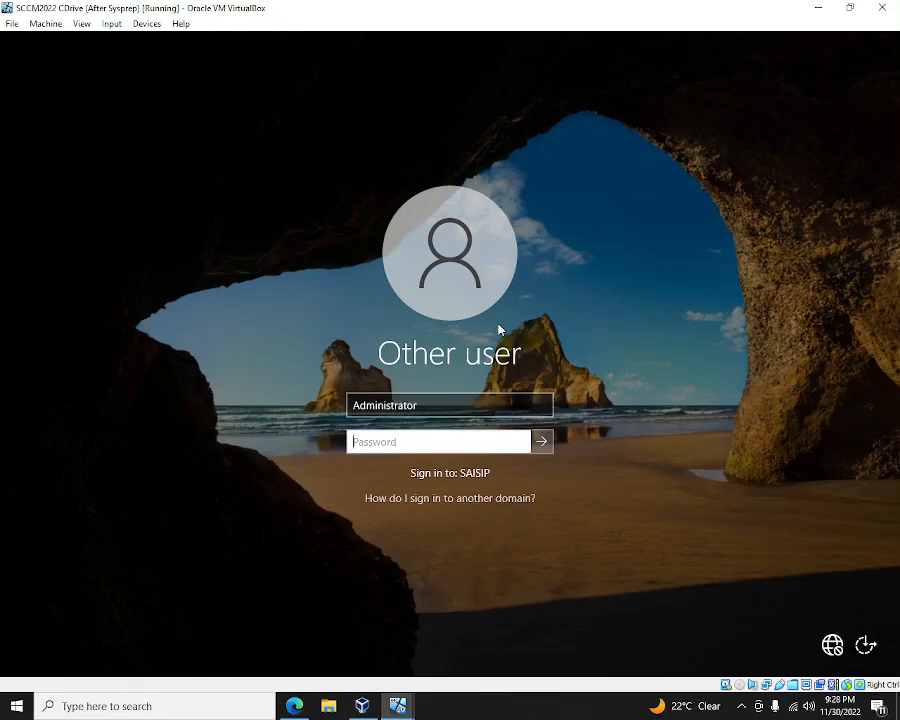
text(P•••••••••)
key(Return)
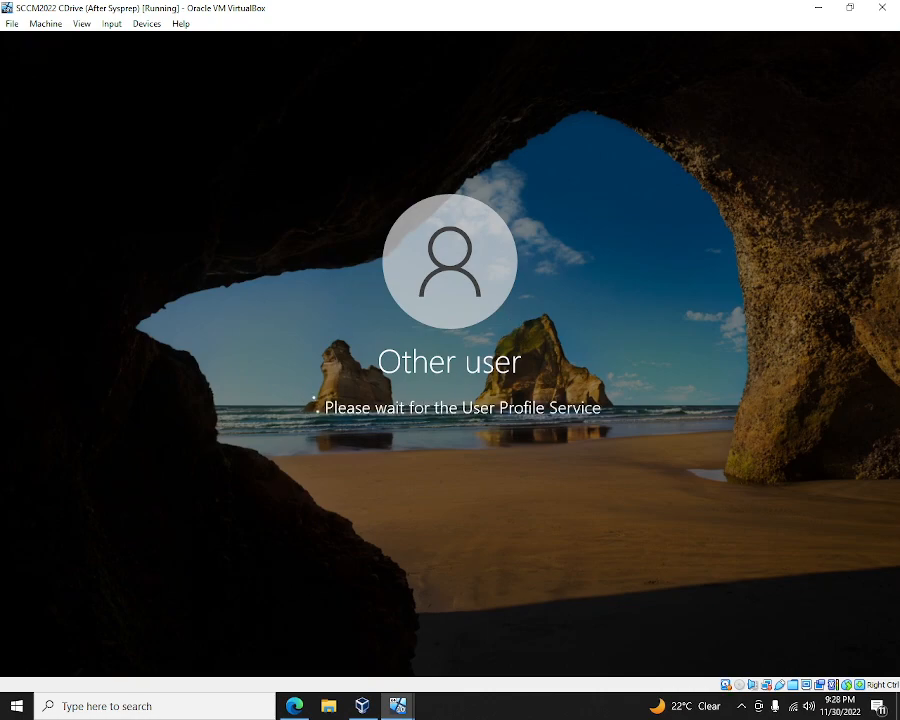
mouse_move(399, 712)
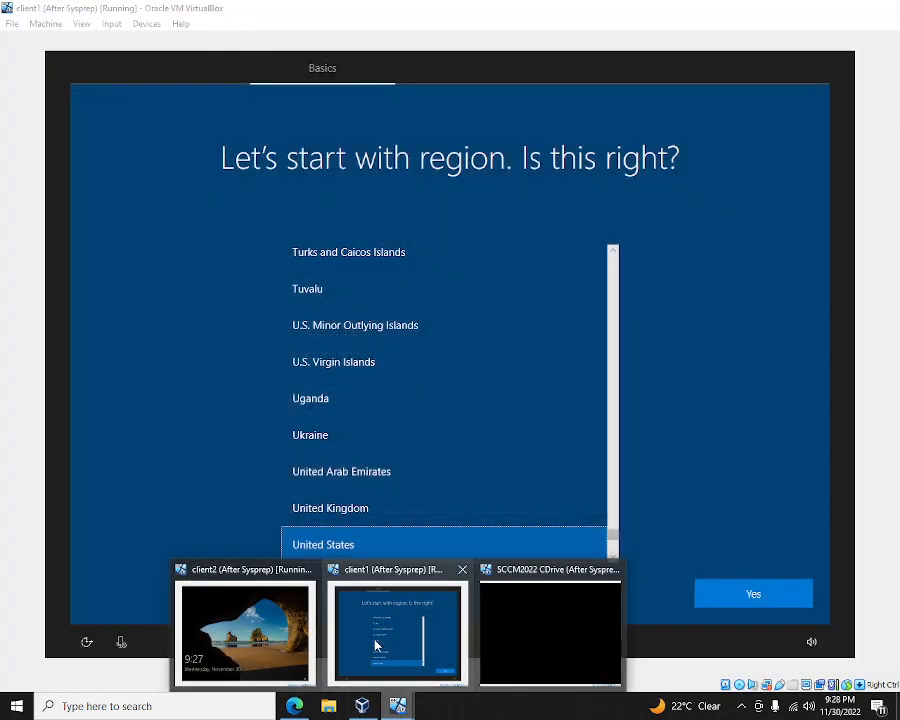
- On client1, confirm the United States region and US keyboard, and skip a second layout. Then switch back to SCCM2022
click(376, 646)
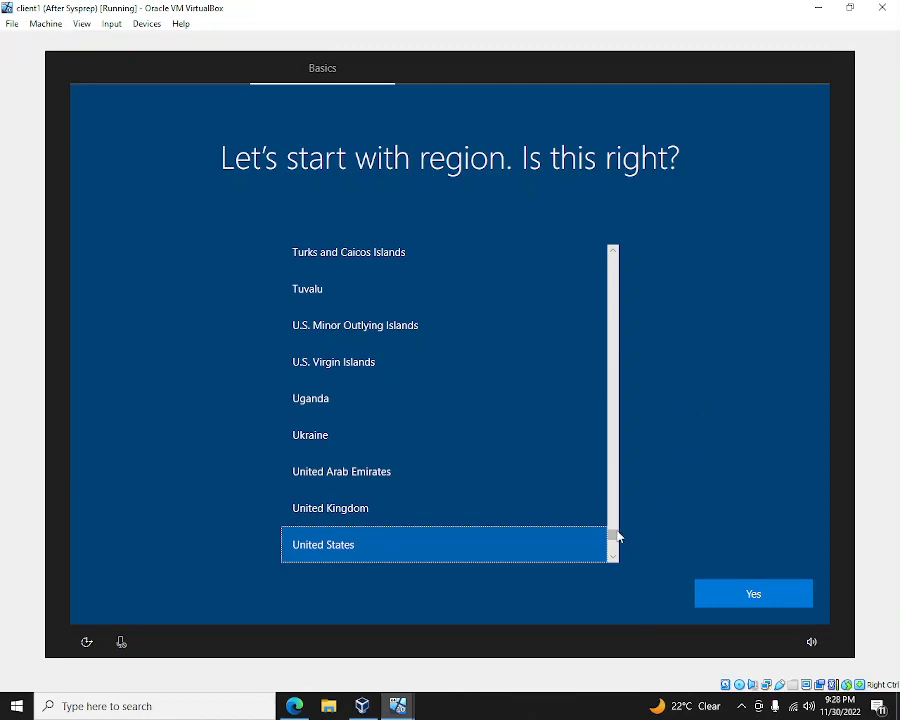
scroll(617, 538, down, 3)
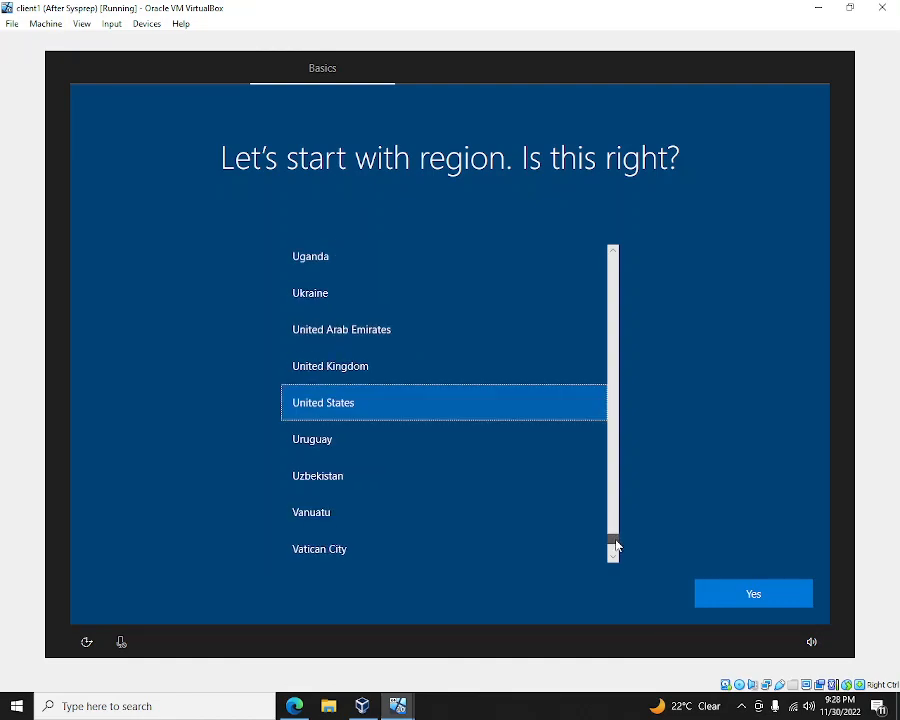
scroll(618, 541, up, 3)
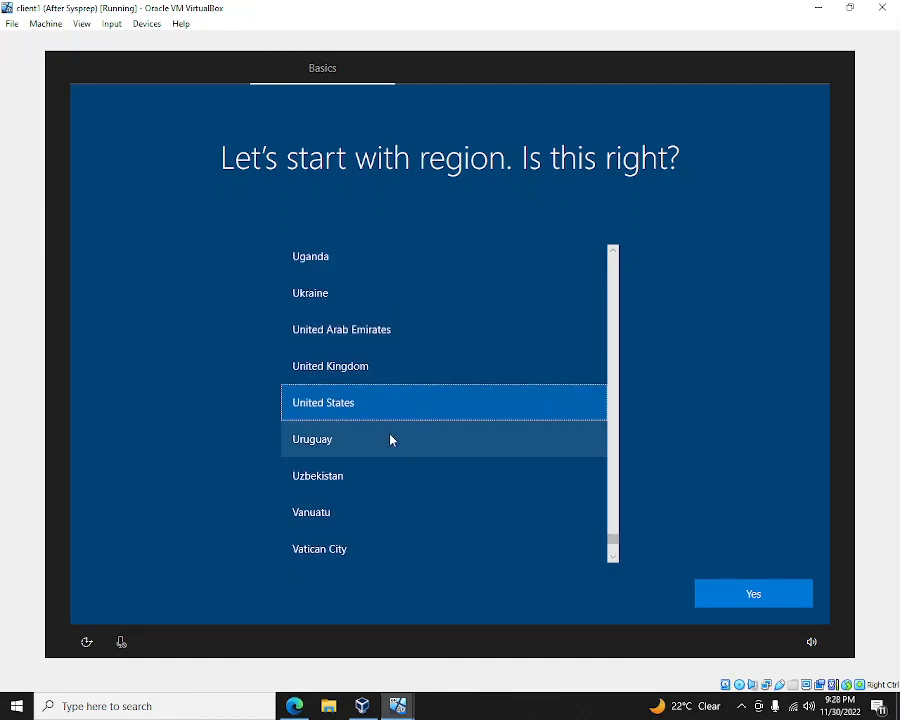
click(771, 605)
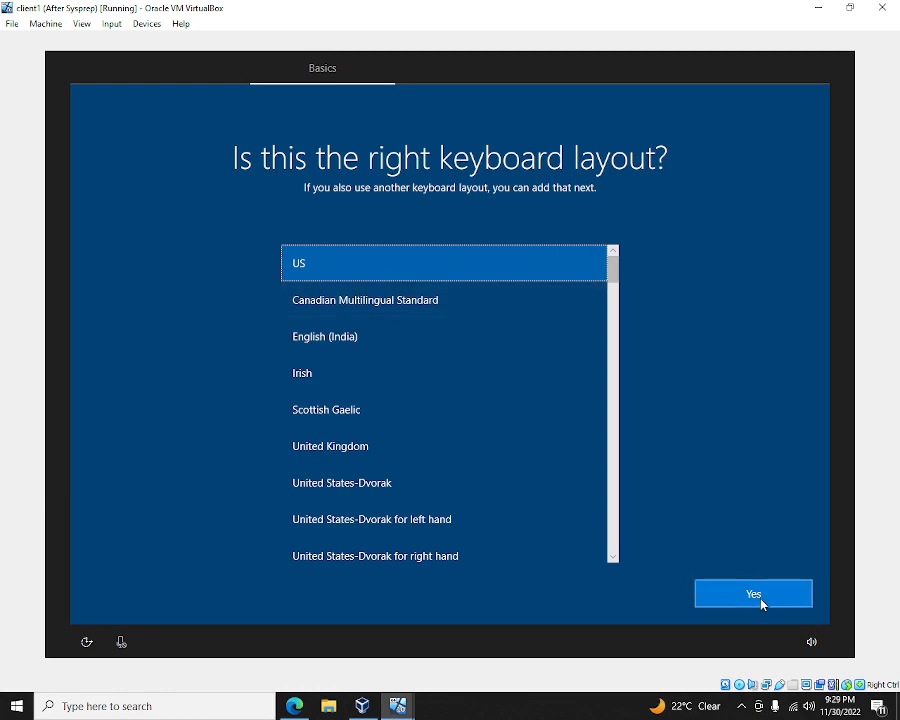
click(762, 603)
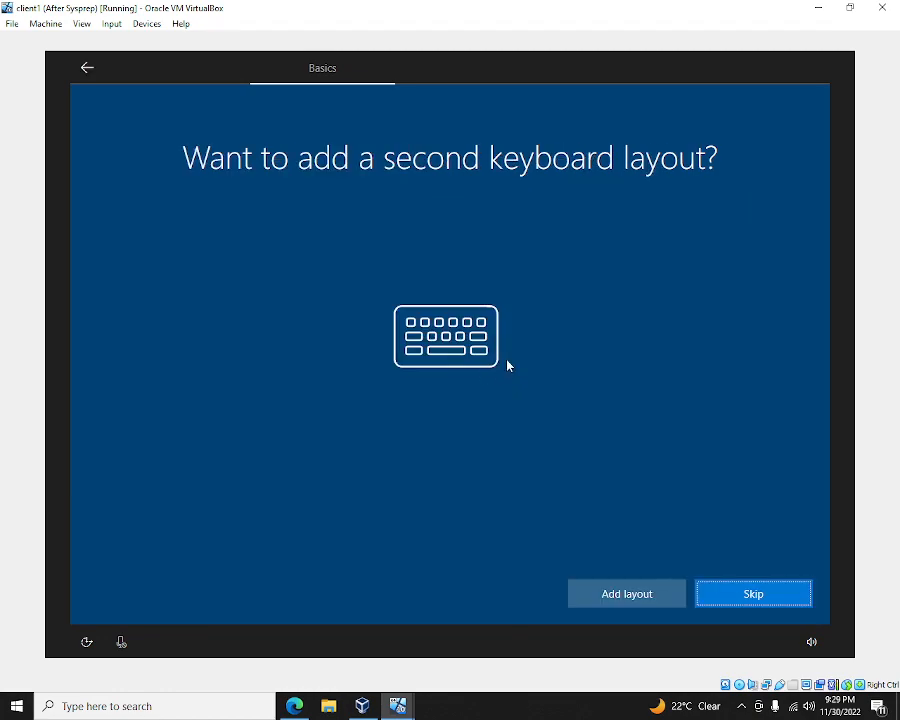
click(752, 592)
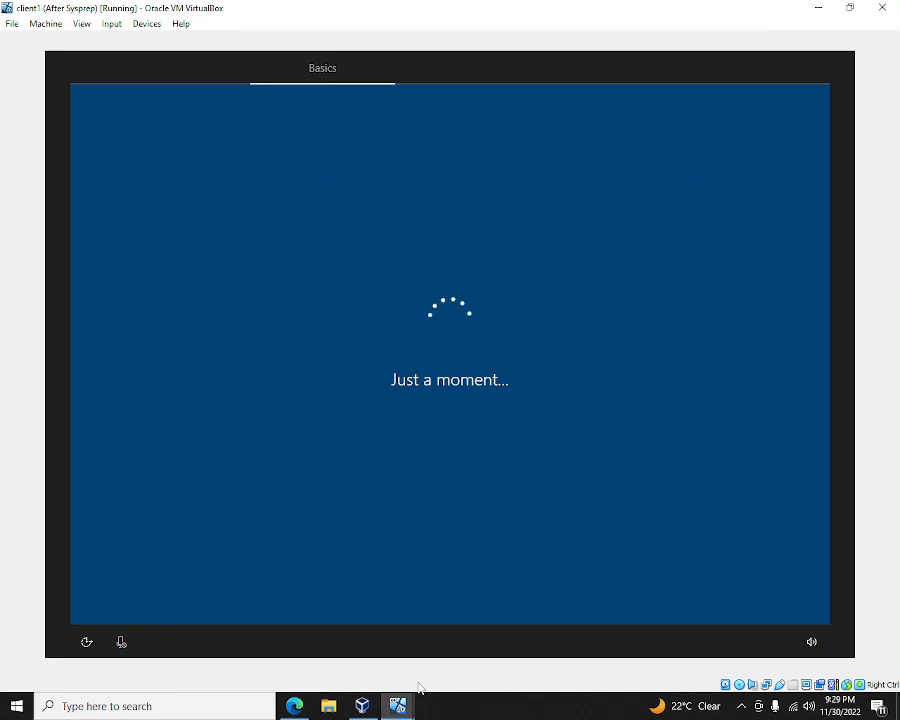
mouse_move(402, 706)
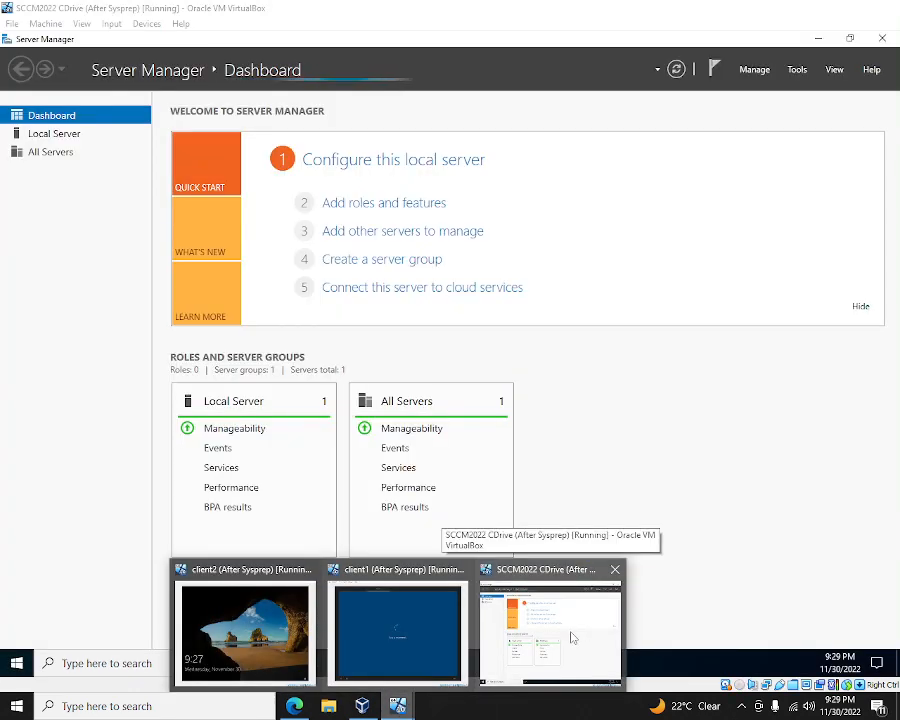
click(575, 630)
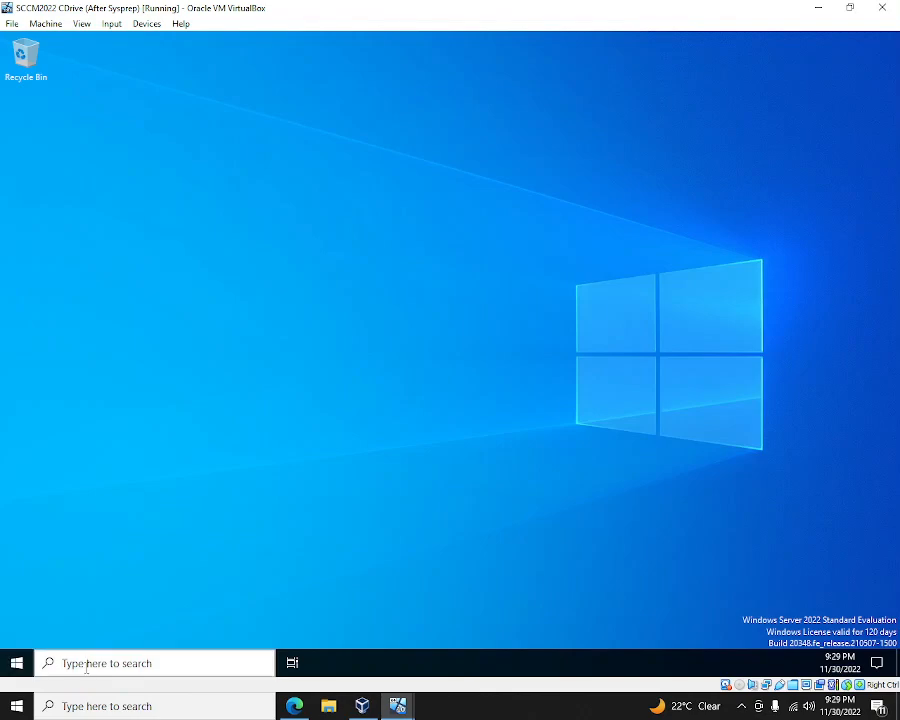
- Search the server's Start menu for 'configura' and launch the Configuration result
click(17, 663)
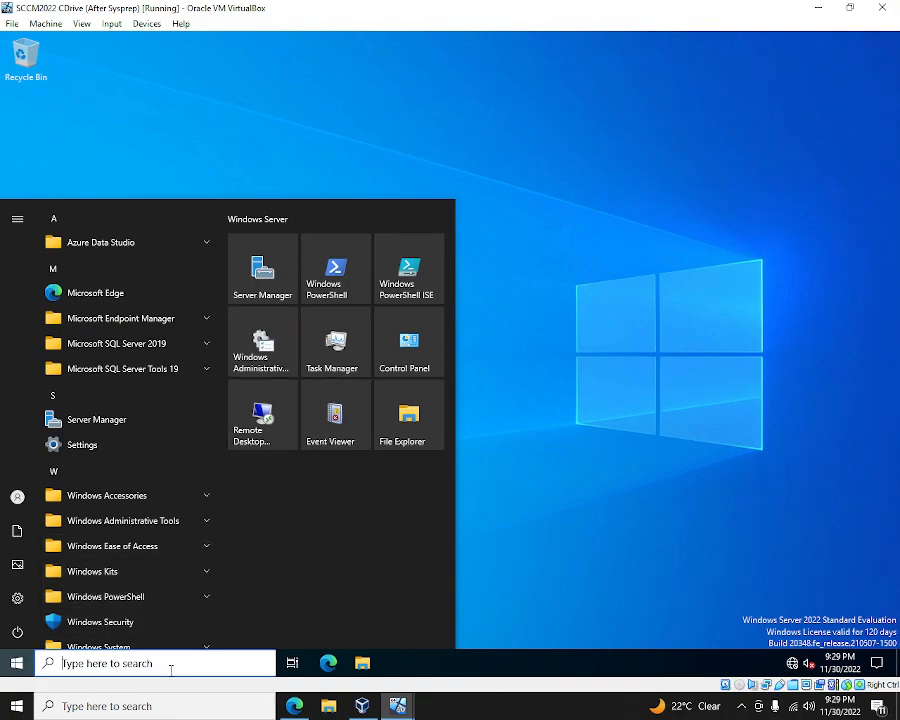
text(configu)
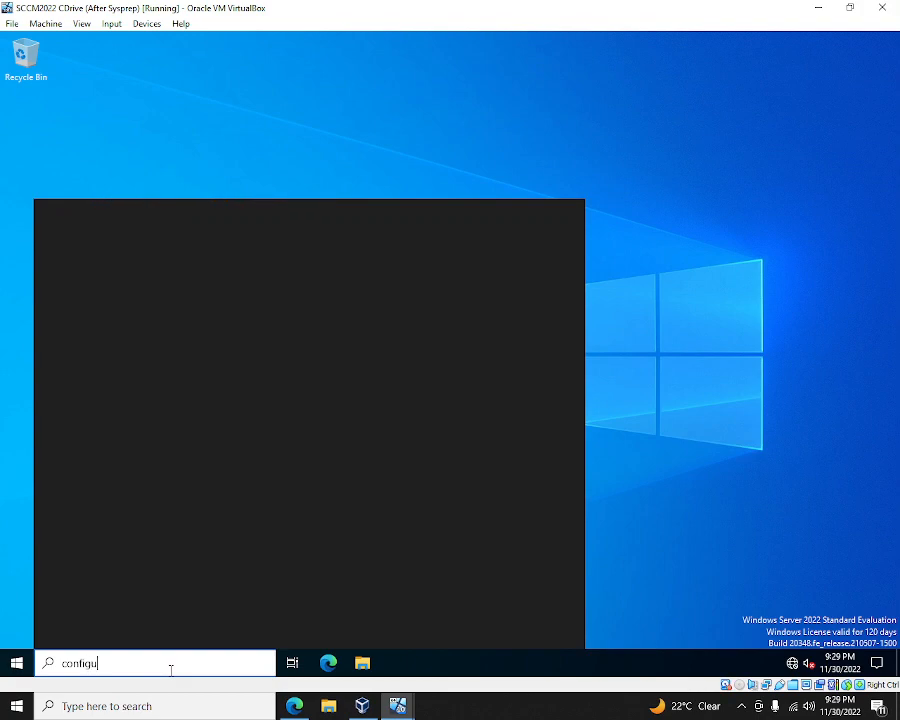
text(ra)
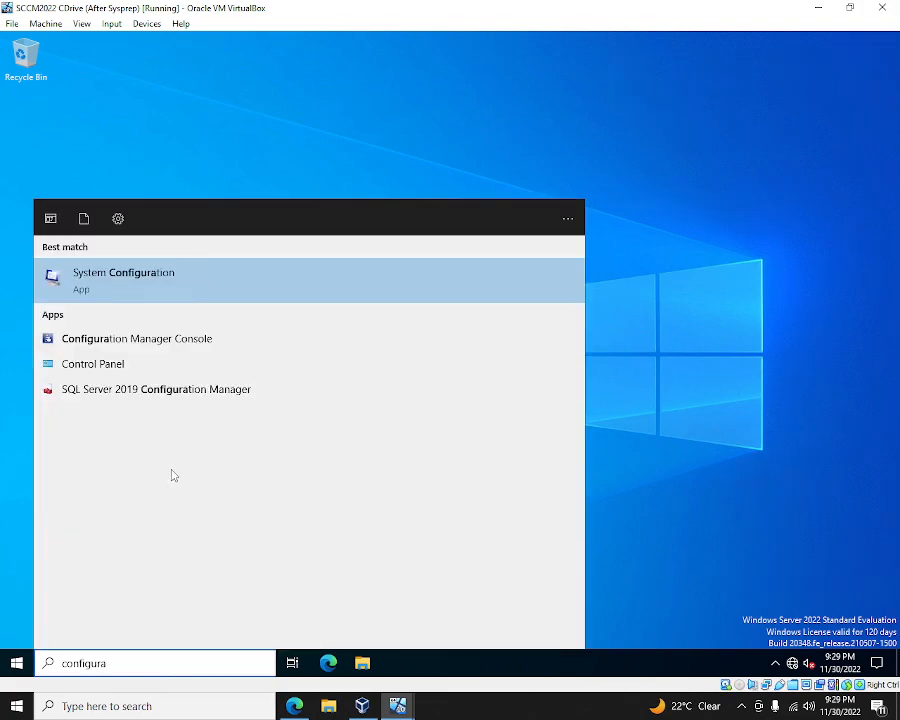
click(176, 341)
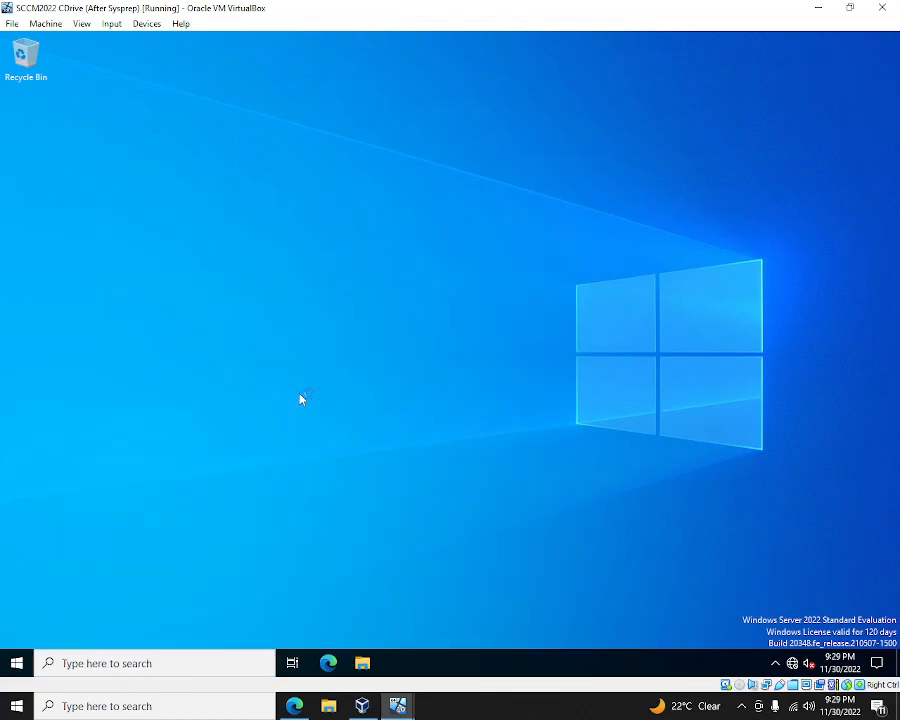
- On client1, continue with the limited offline setup and accept the Windows 10 licence
click(404, 708)
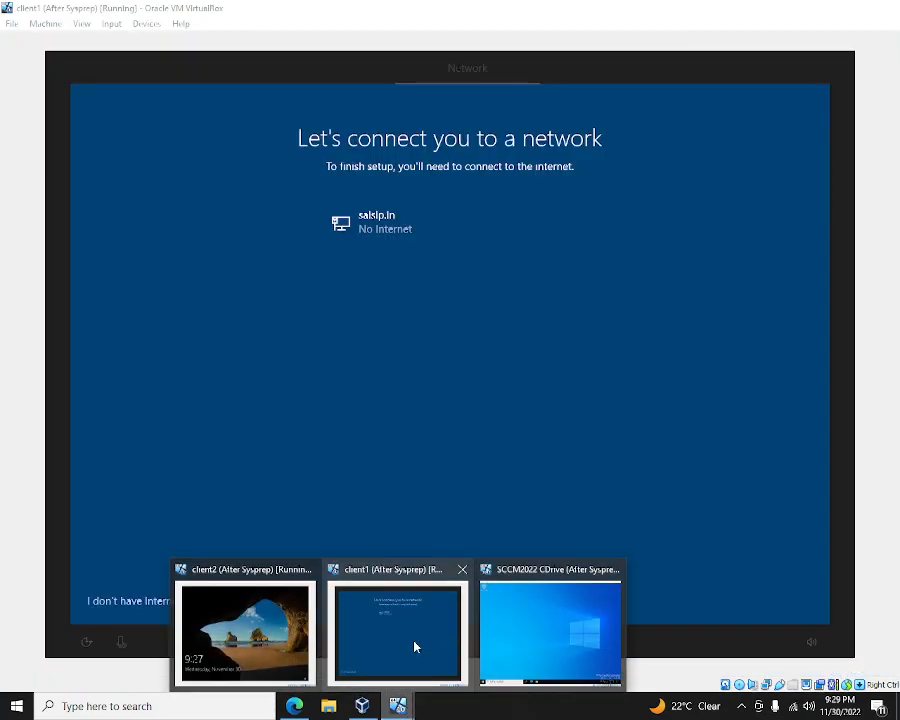
click(414, 647)
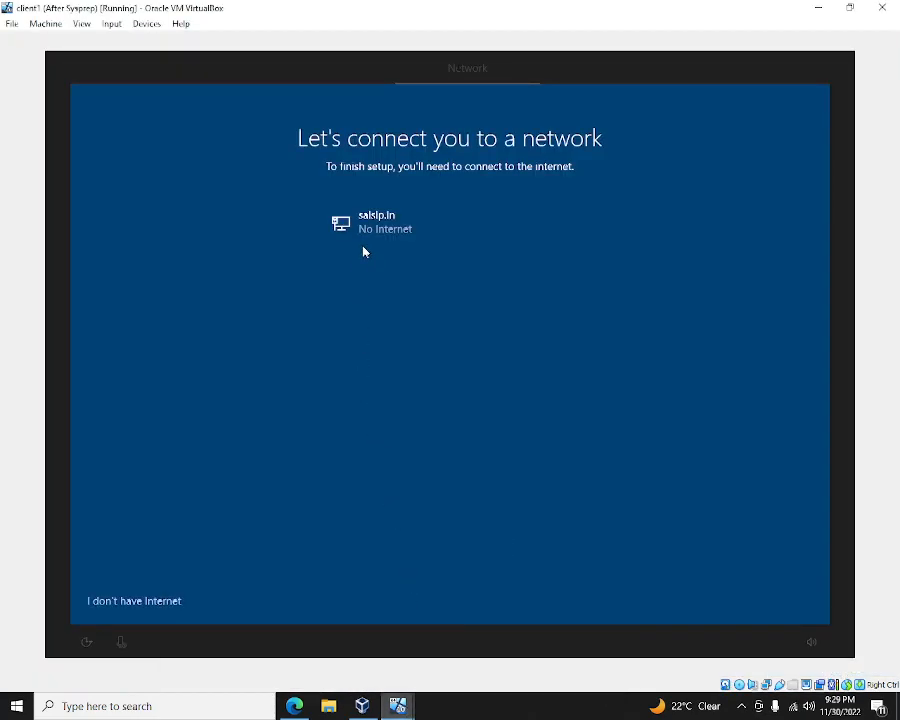
click(130, 600)
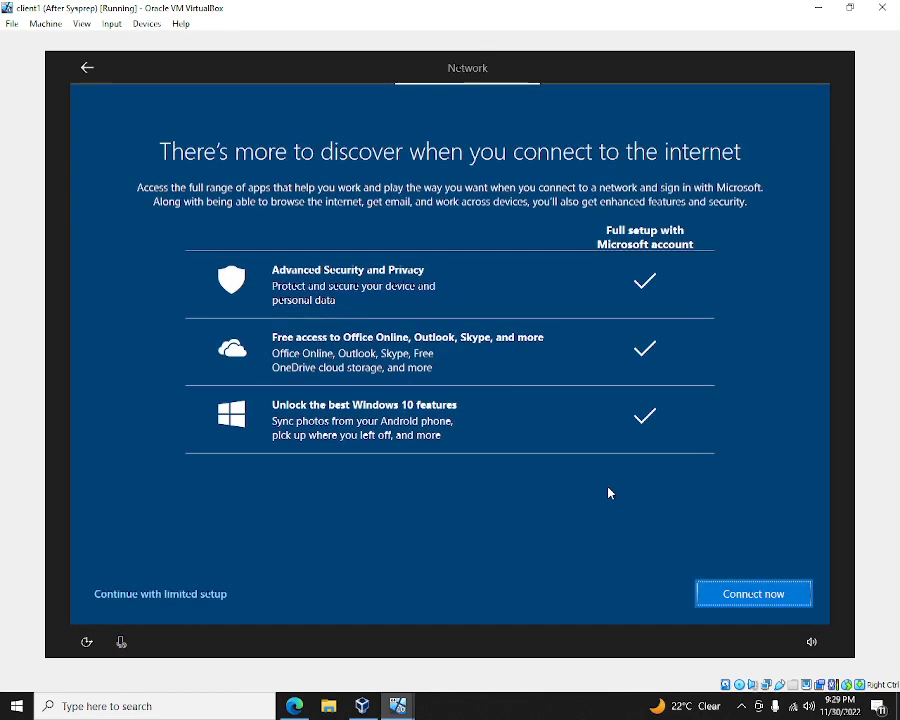
click(189, 594)
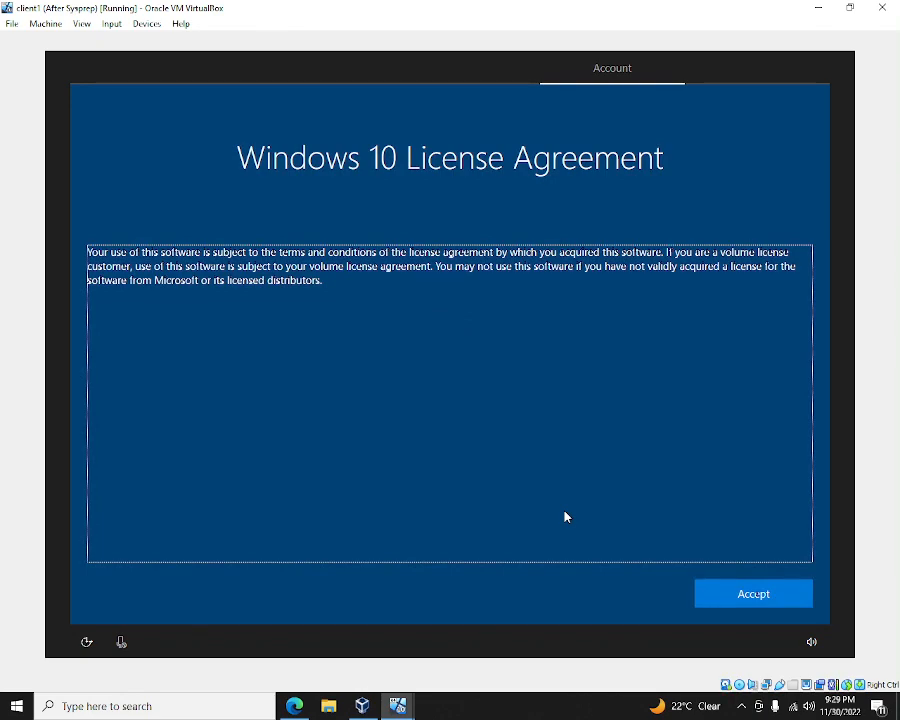
click(755, 588)
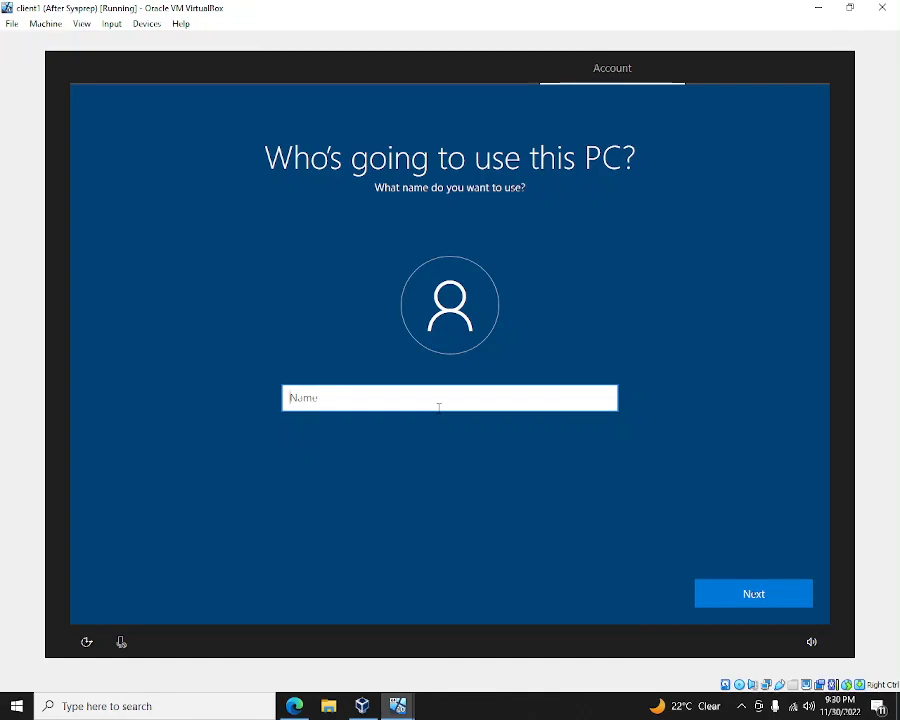
- Create the local account 'admin', then set and confirm its password
text(admin)
key(Return)
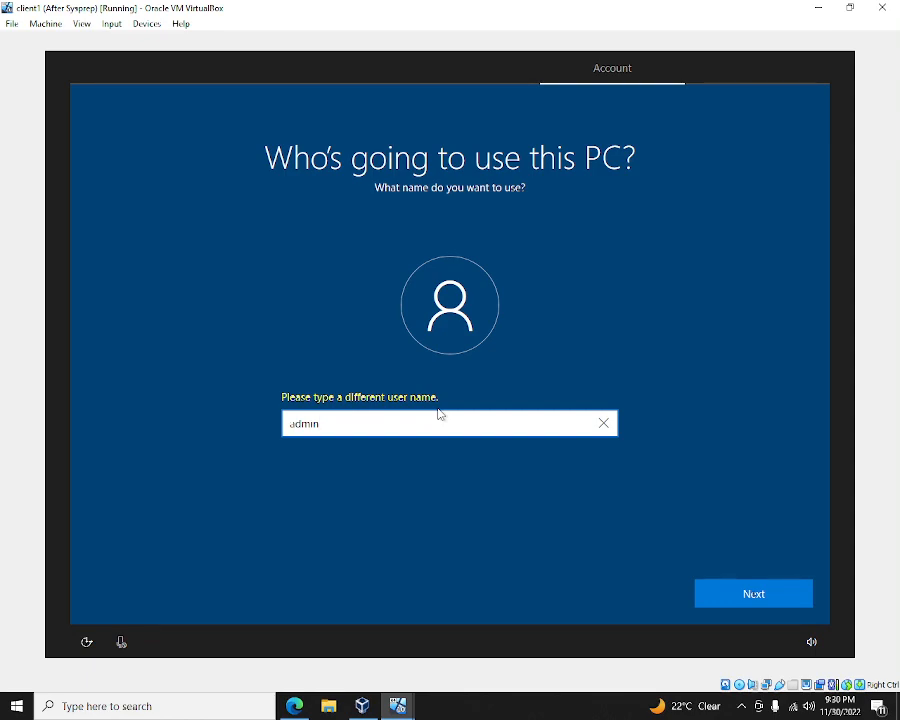
key(Return)
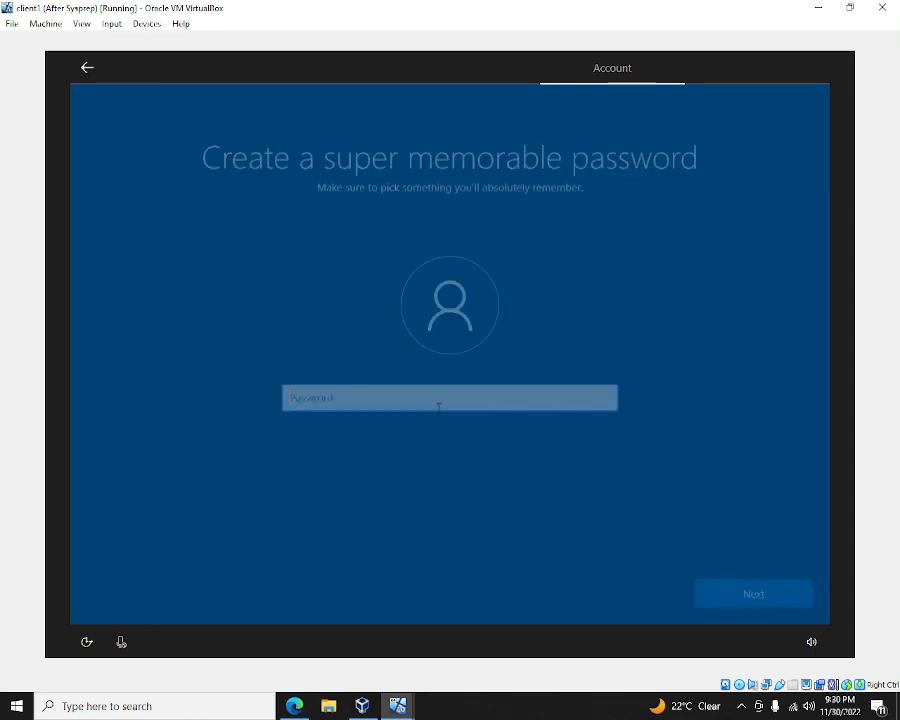
key(Return)
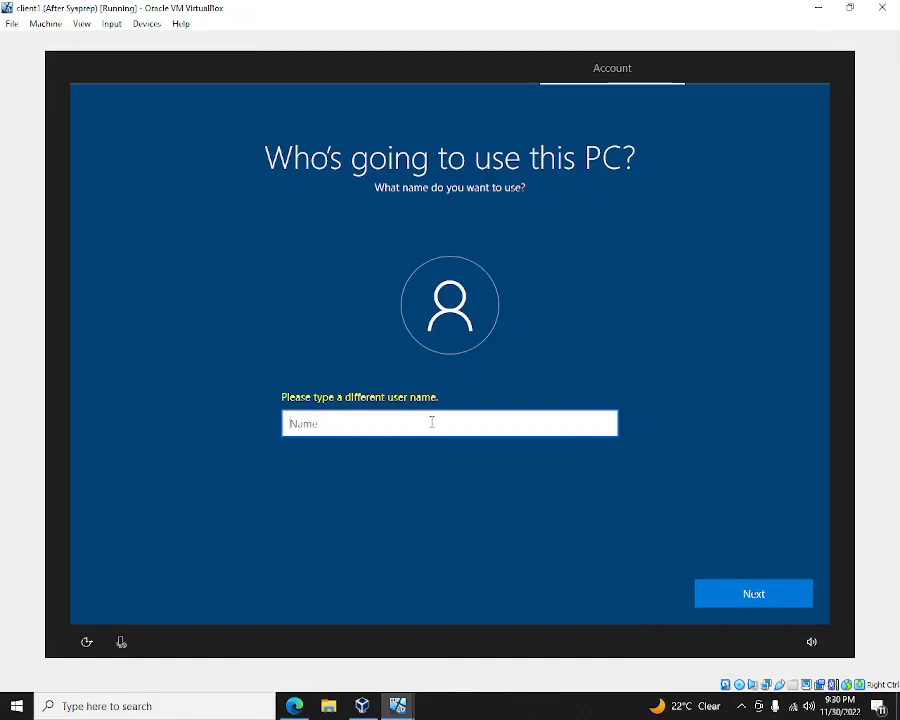
text(admin)
key(Return)
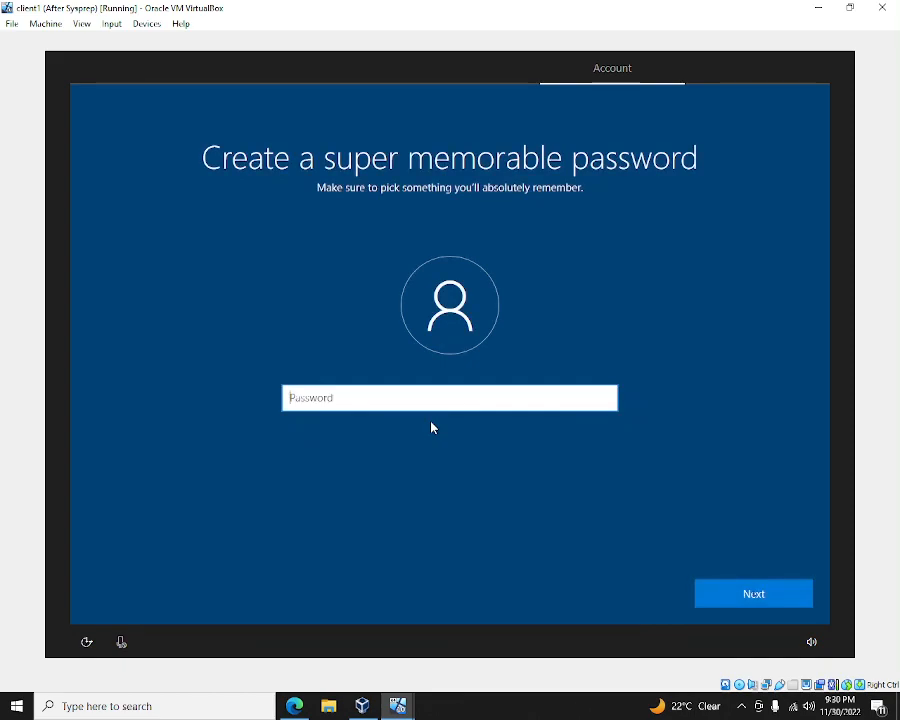
text(1)
key(Return)
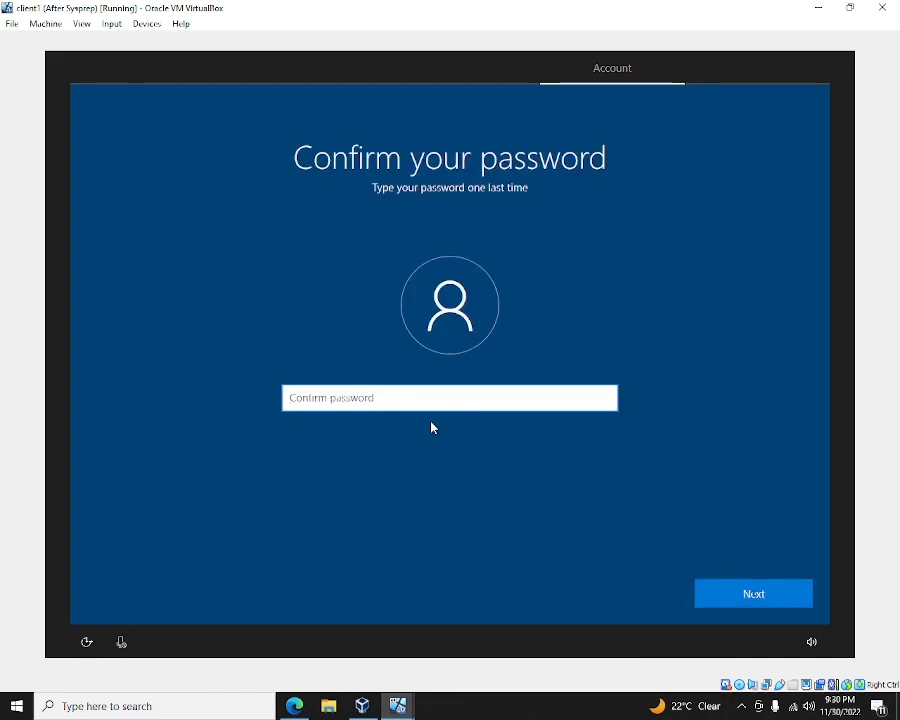
text(1)
key(Return)
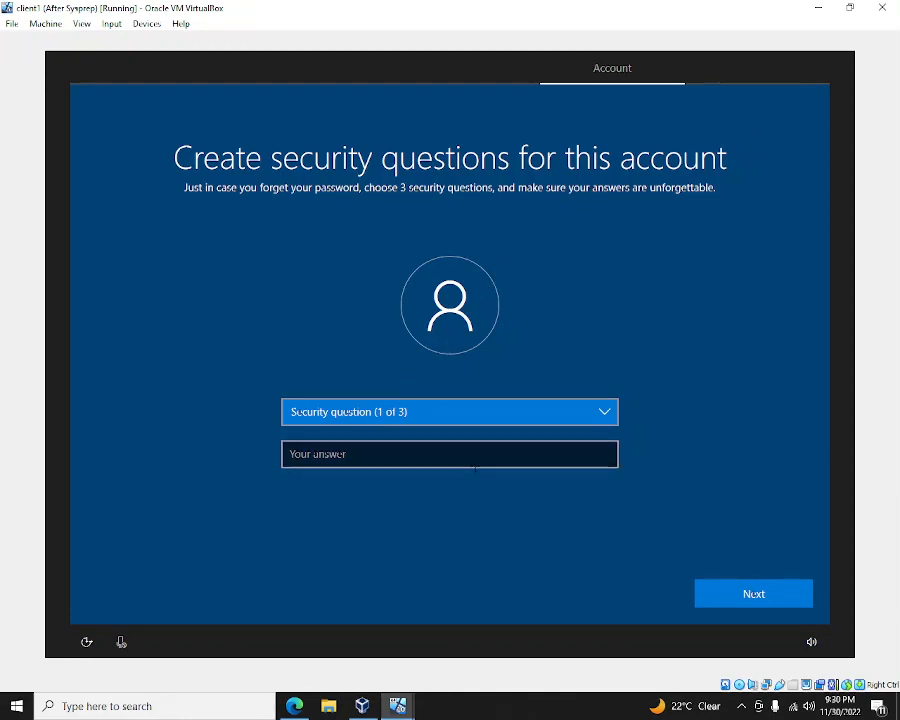
- On client2, send Ctrl-Alt-Del and submit the Administrator password
mouse_move(400, 714)
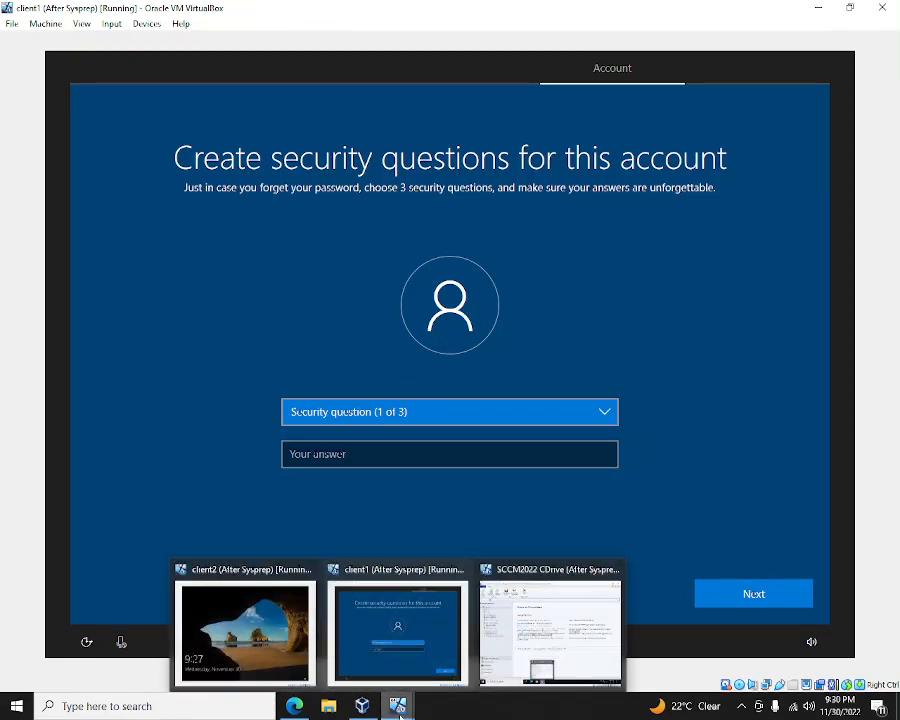
click(258, 640)
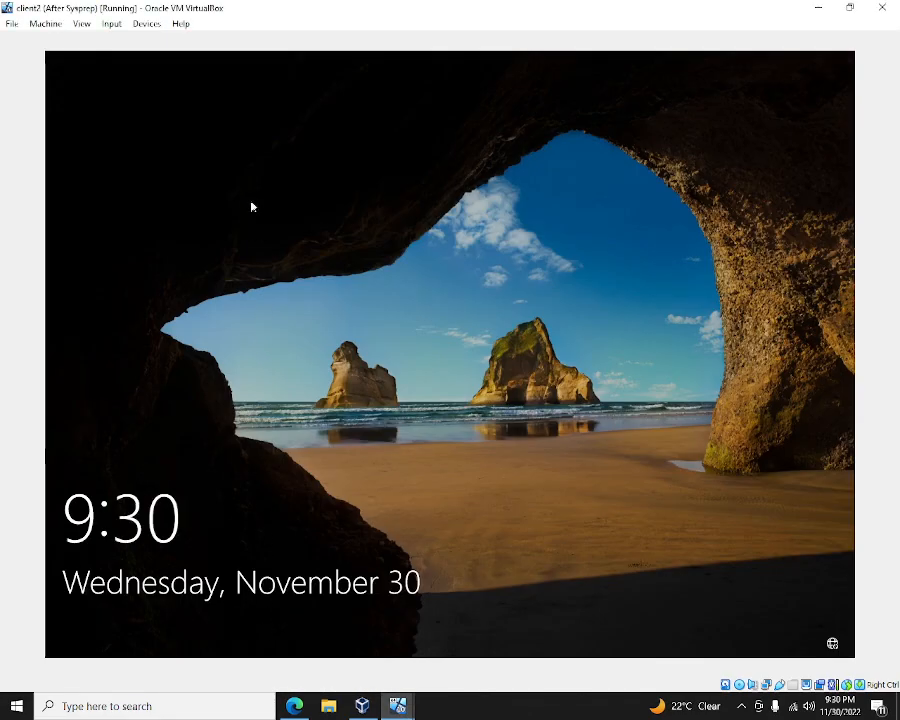
click(111, 24)
mouse_move(127, 41)
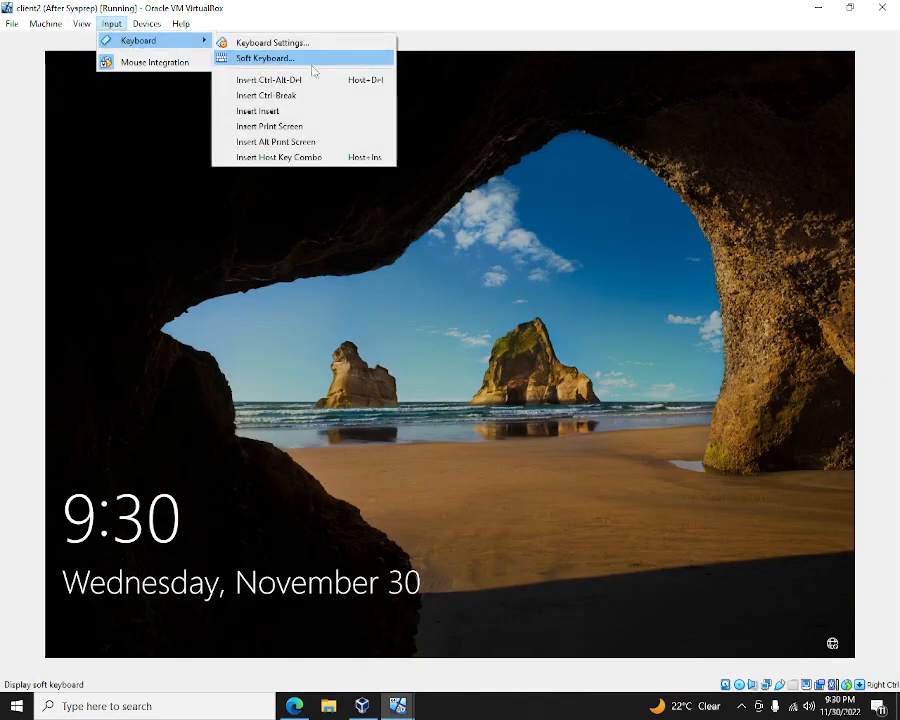
click(316, 82)
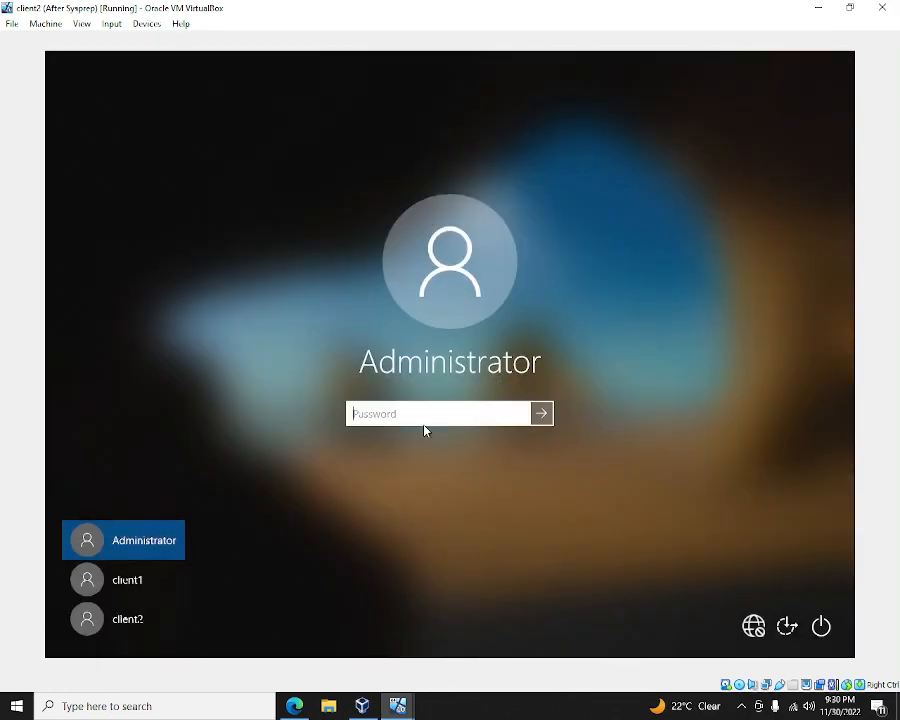
text(•)
text(********)
key(Return)
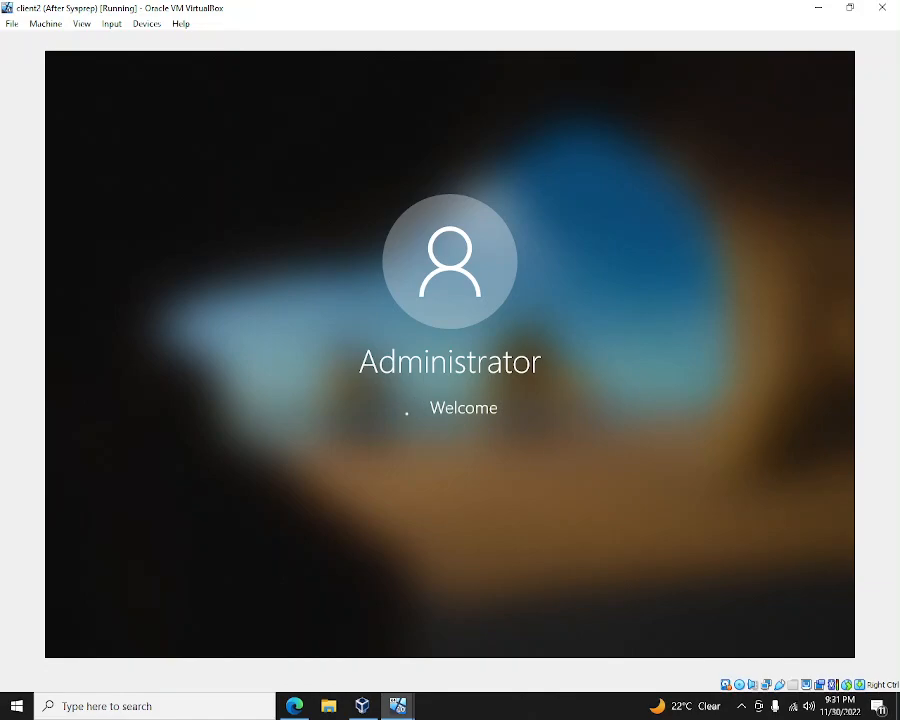
- Close client1 with Power off the machine, then cancel client2's System Preparation Tool
click(388, 709)
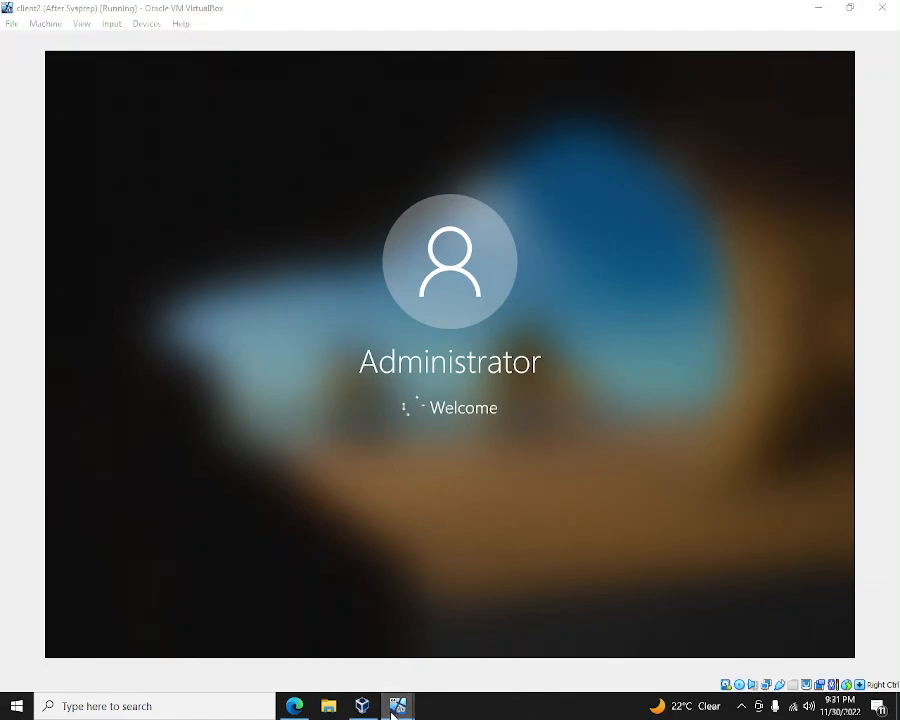
click(379, 665)
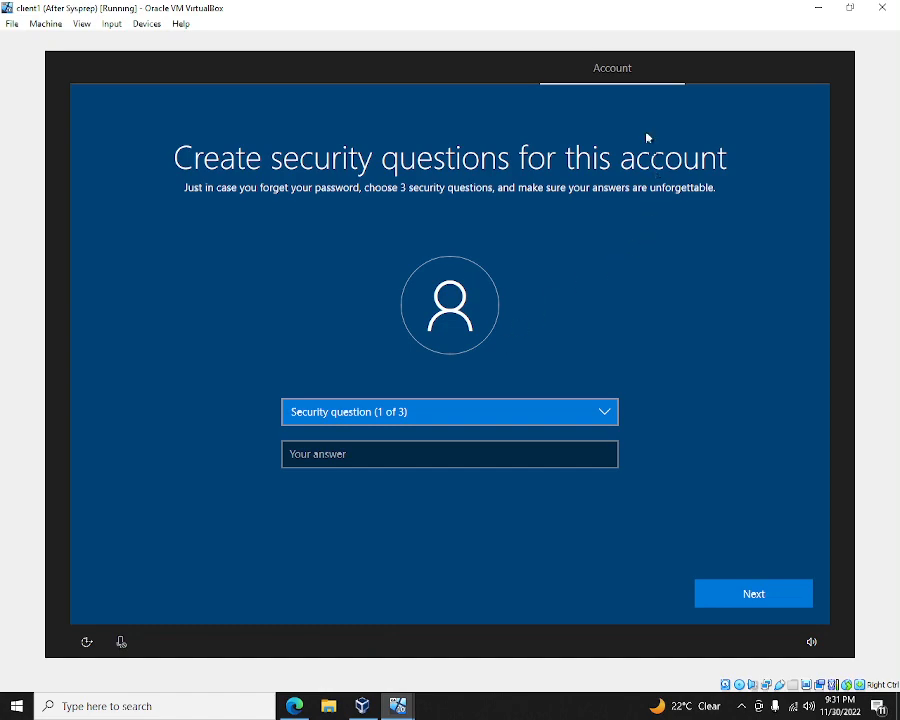
click(881, 8)
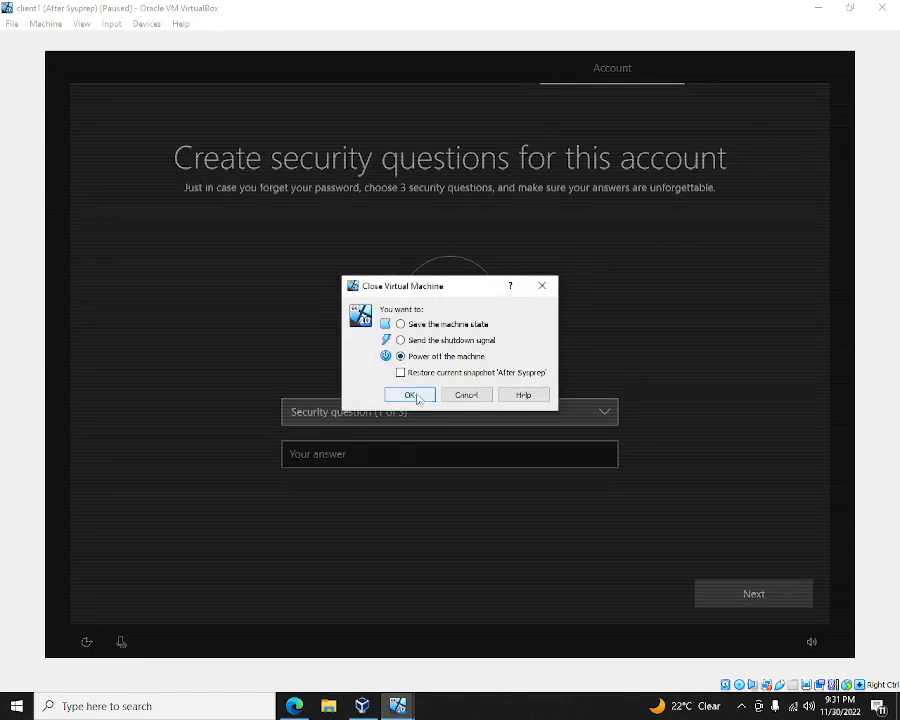
click(410, 395)
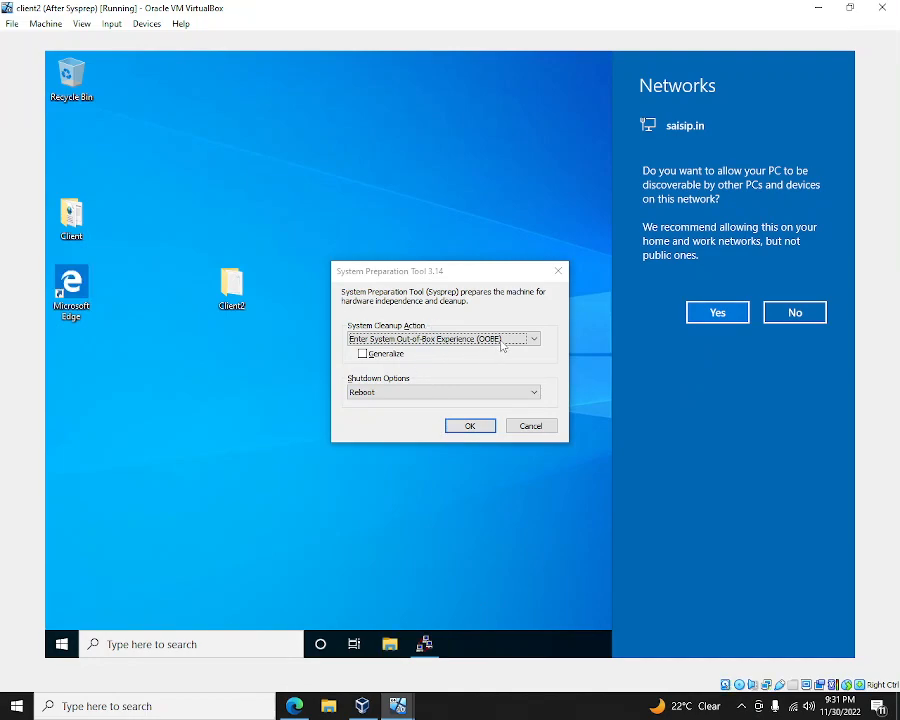
click(528, 427)
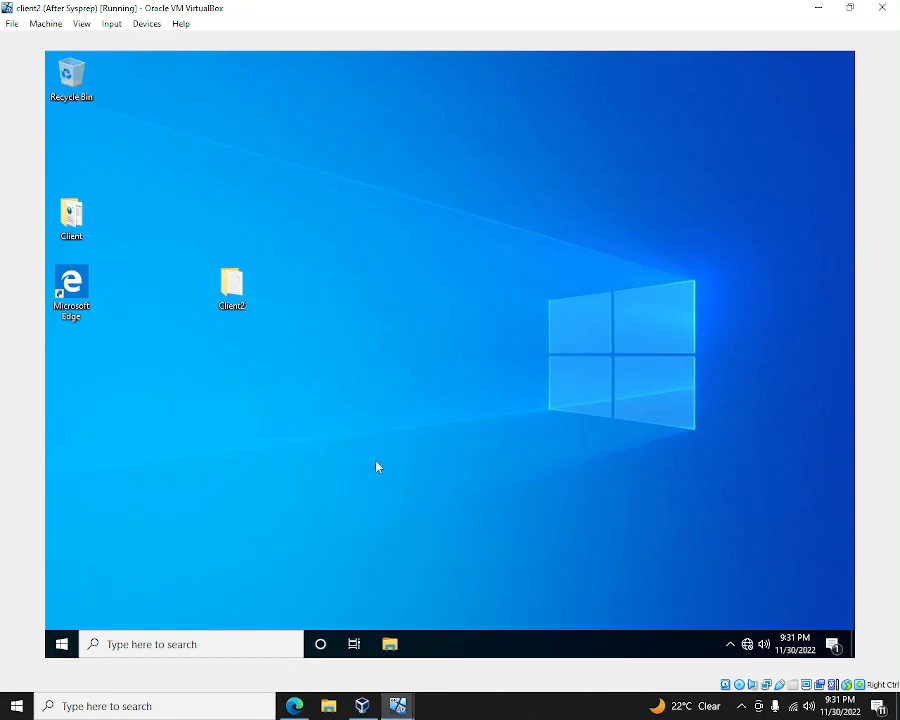
mouse_move(391, 705)
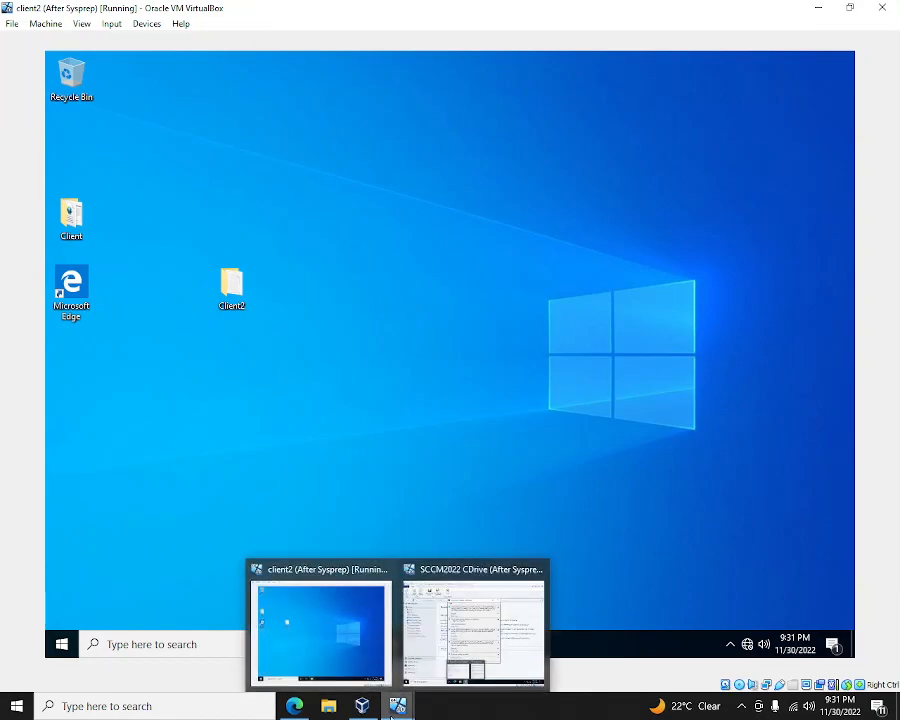
- Open Notepad from the host search and type 'Audit + Generalize -- will not clean the machine'
click(244, 706)
text(not)
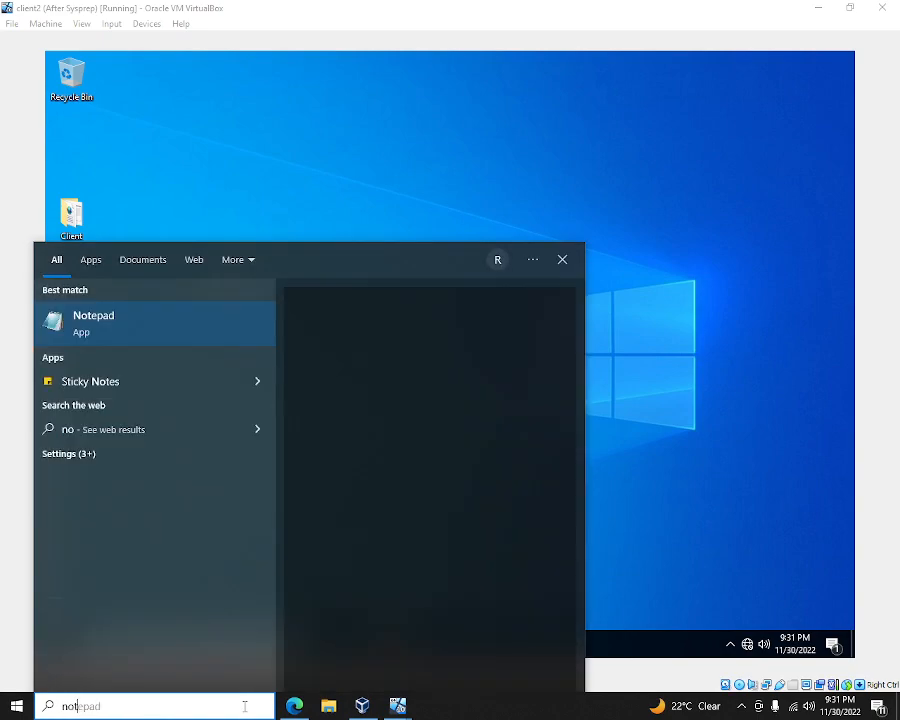
text(epad)
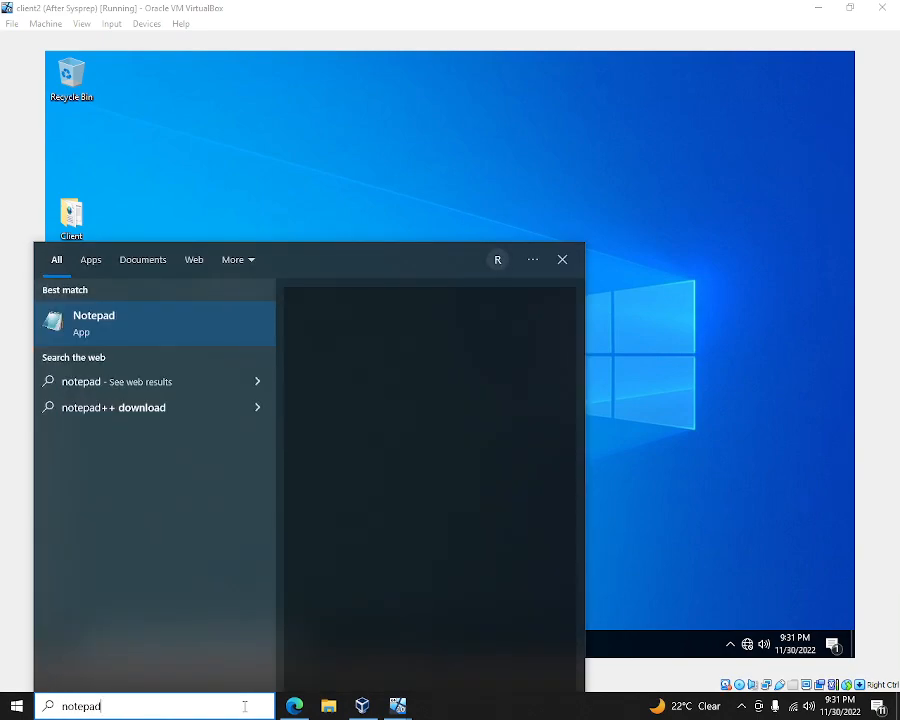
key(Return)
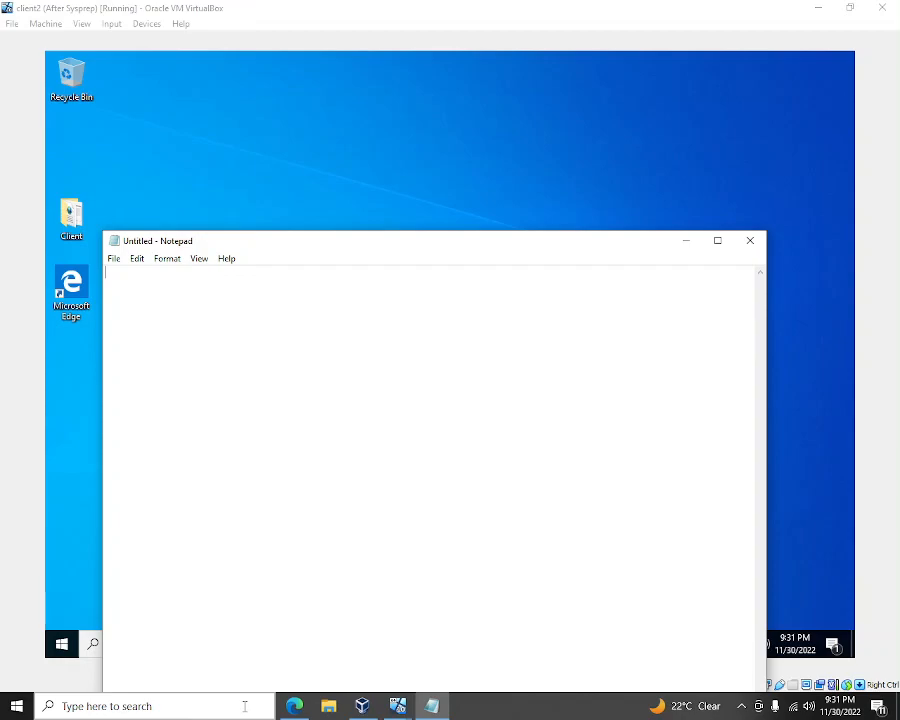
text(Audit )
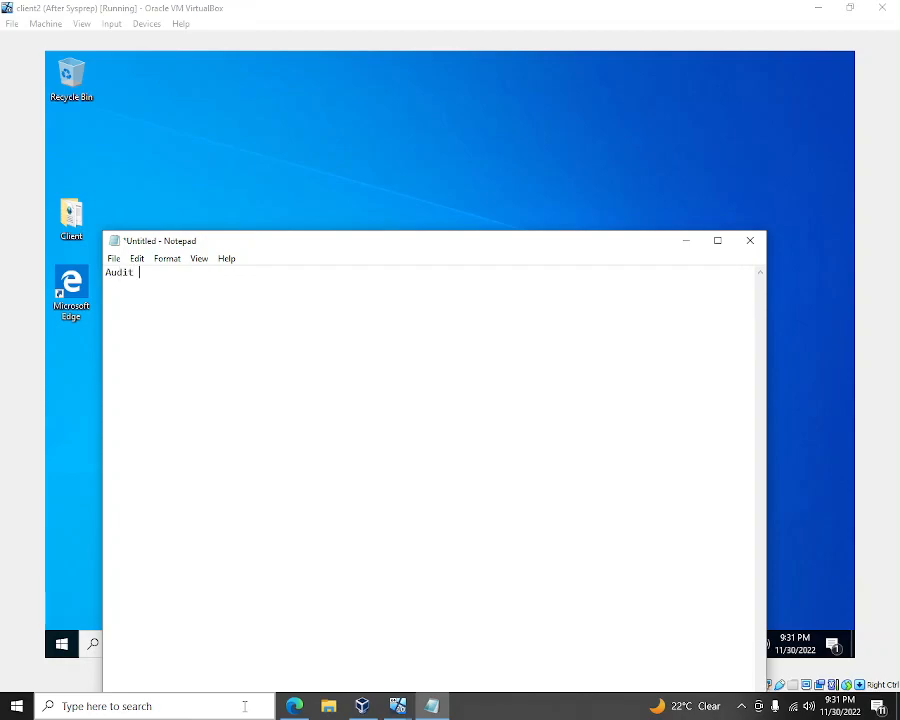
text(+ Generalize -- will no)
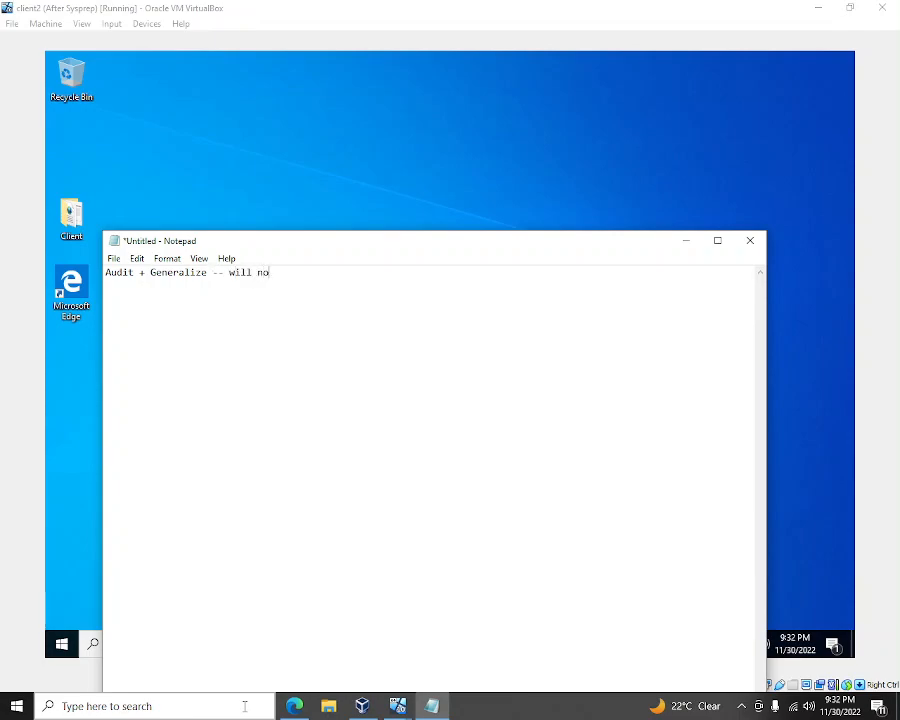
text(t clean the machine)
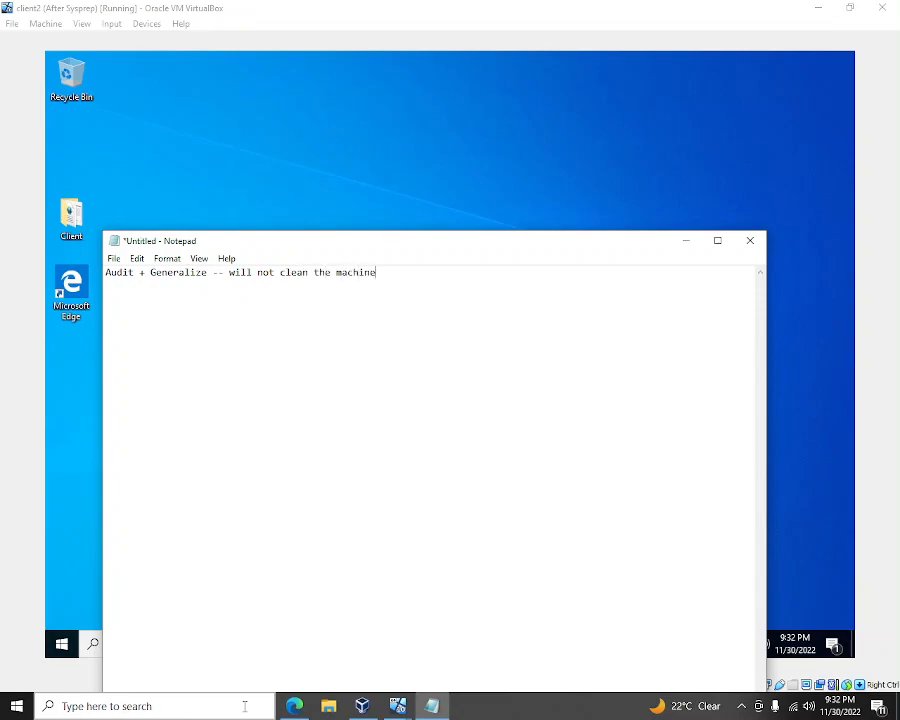
- Restore client1's 'After Sysprep' snapshot without saving the current state, then start client1
click(362, 706)
click(111, 140)
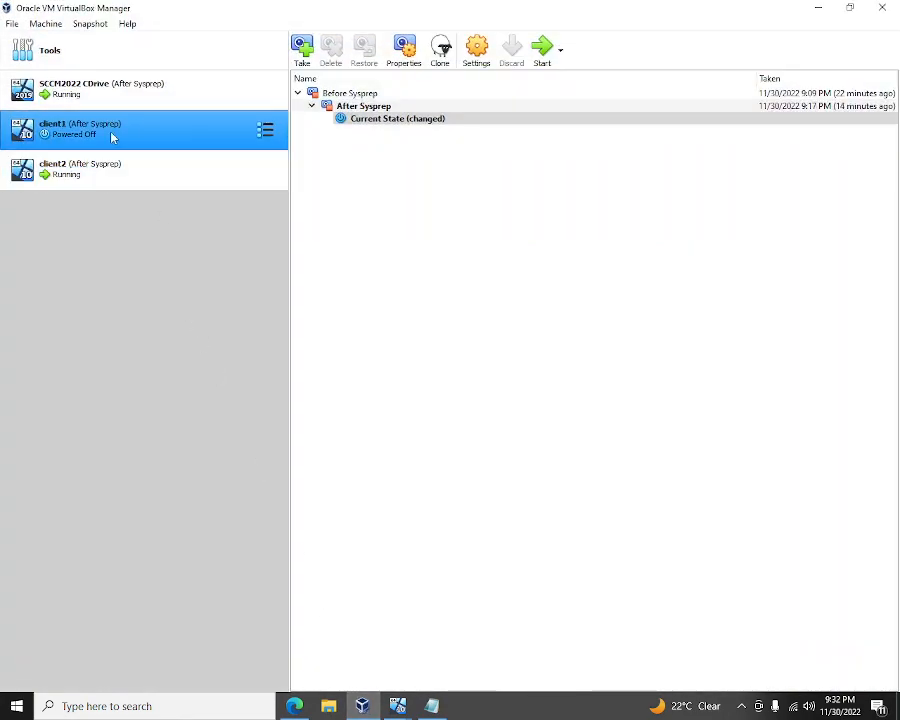
right_click(402, 124)
click(357, 107)
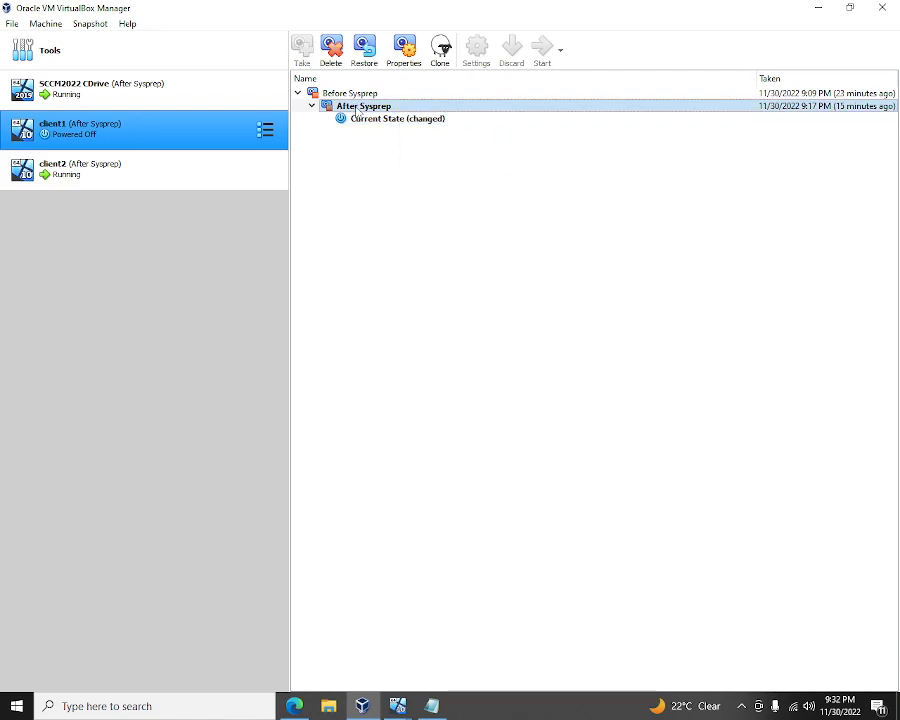
right_click(357, 109)
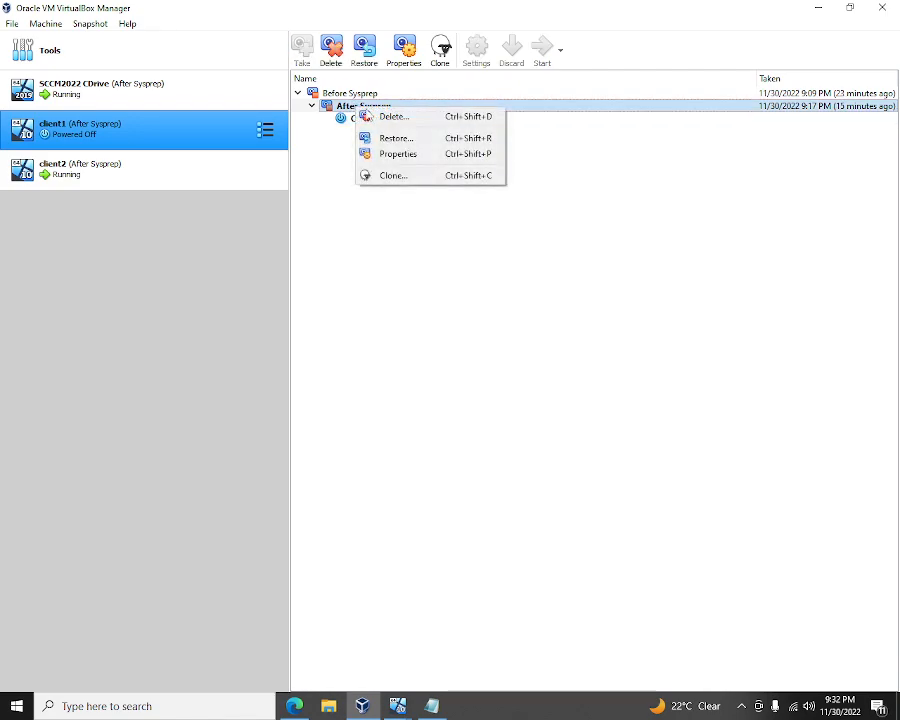
click(434, 145)
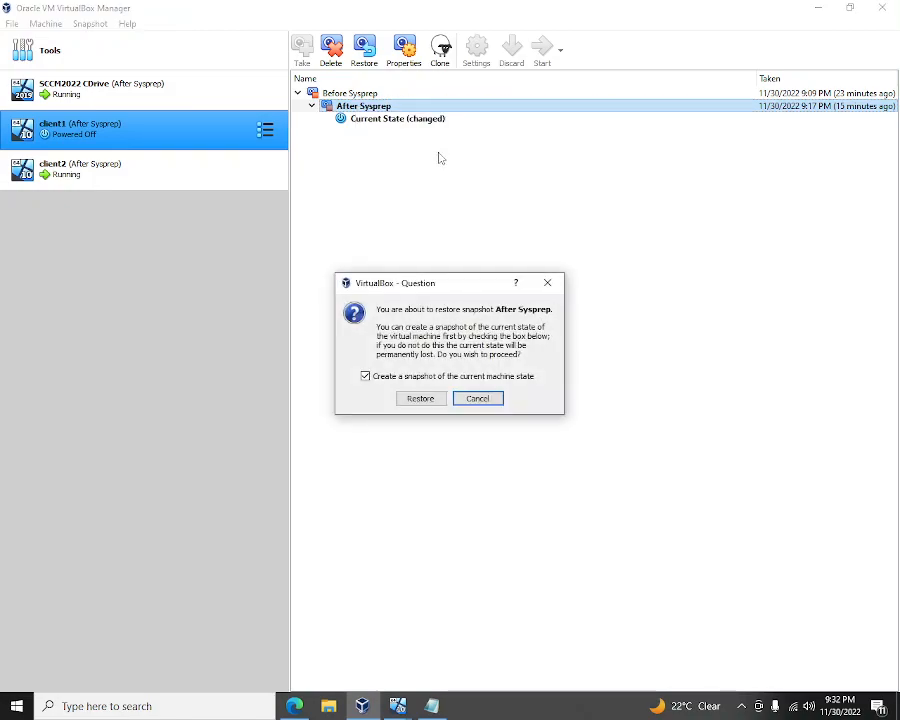
click(408, 376)
click(421, 399)
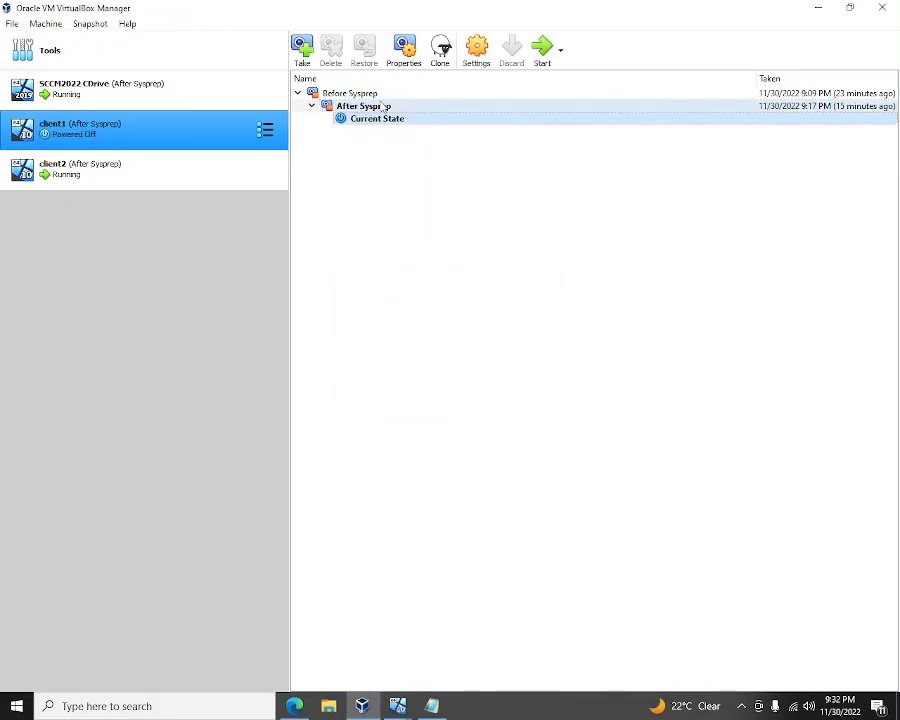
click(542, 46)
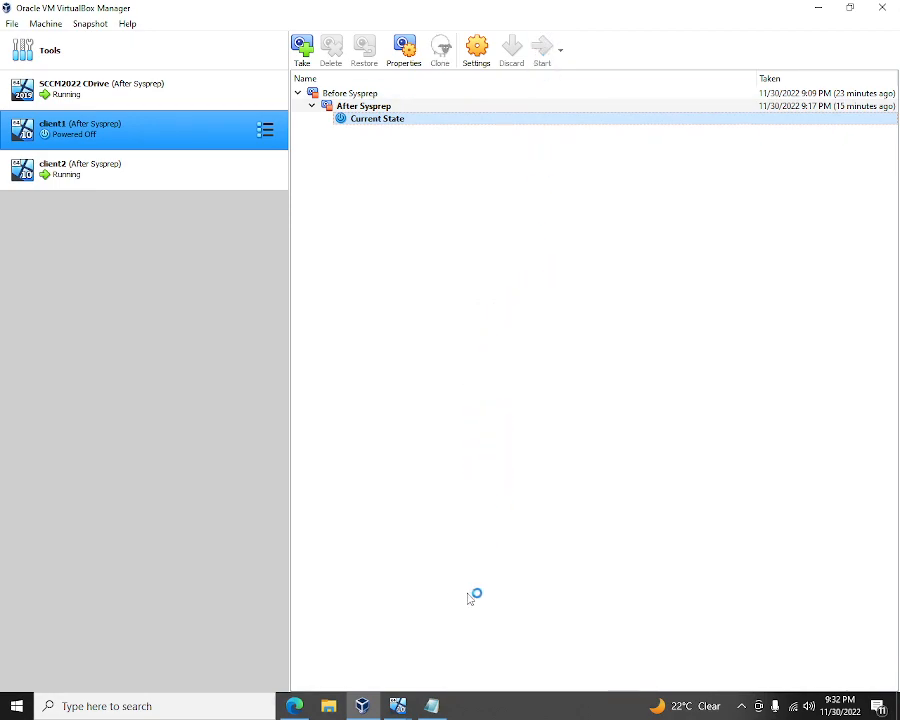
- Add '(tested on Client2 machine)' to the note, then paste line 1's ending into a new OOBE + Generalize line
click(433, 707)
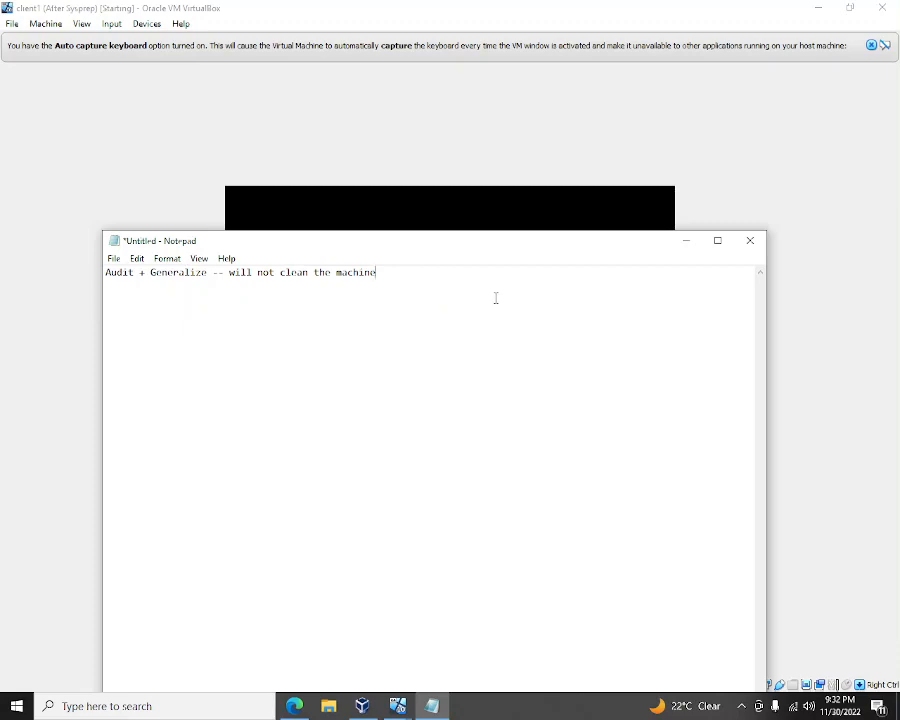
text(()
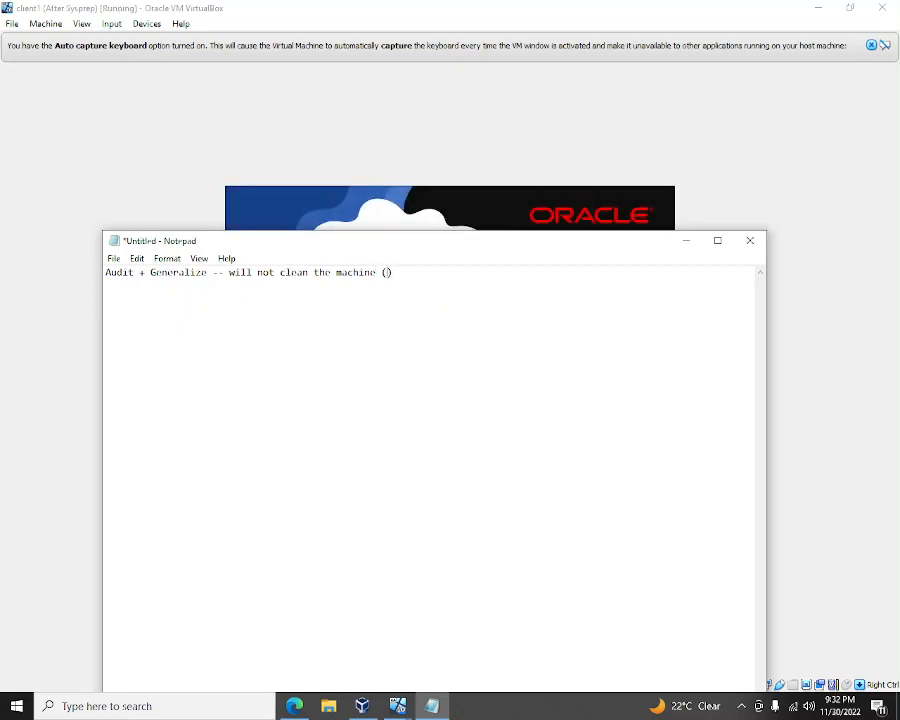
text(tested )
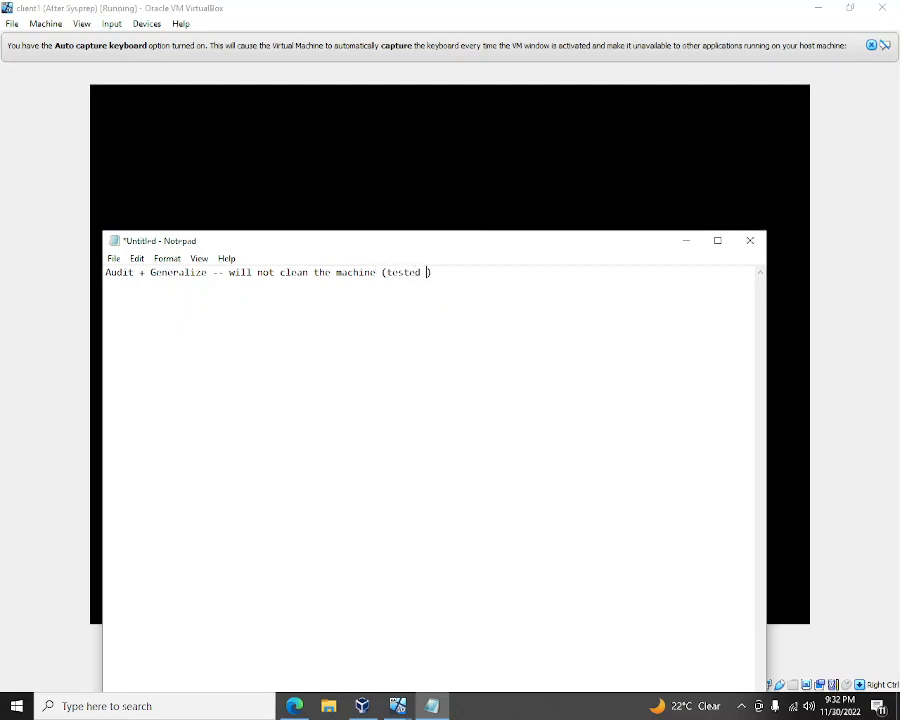
text(on Client2 machine) )
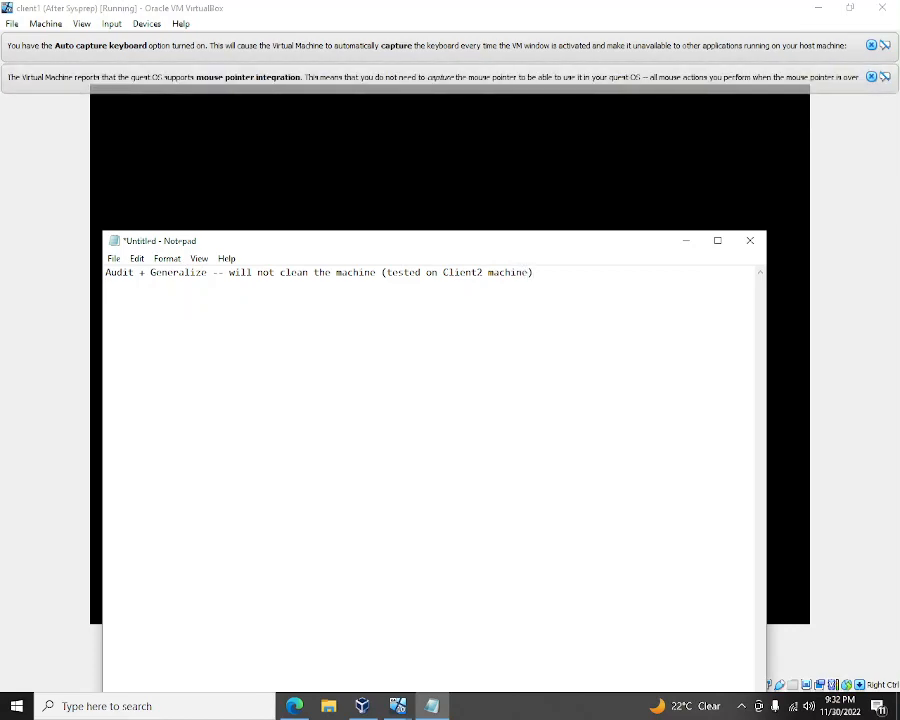
text(C)
key(Up)
key(shift+Right)
key(shift+End)
key(ctrl+c)
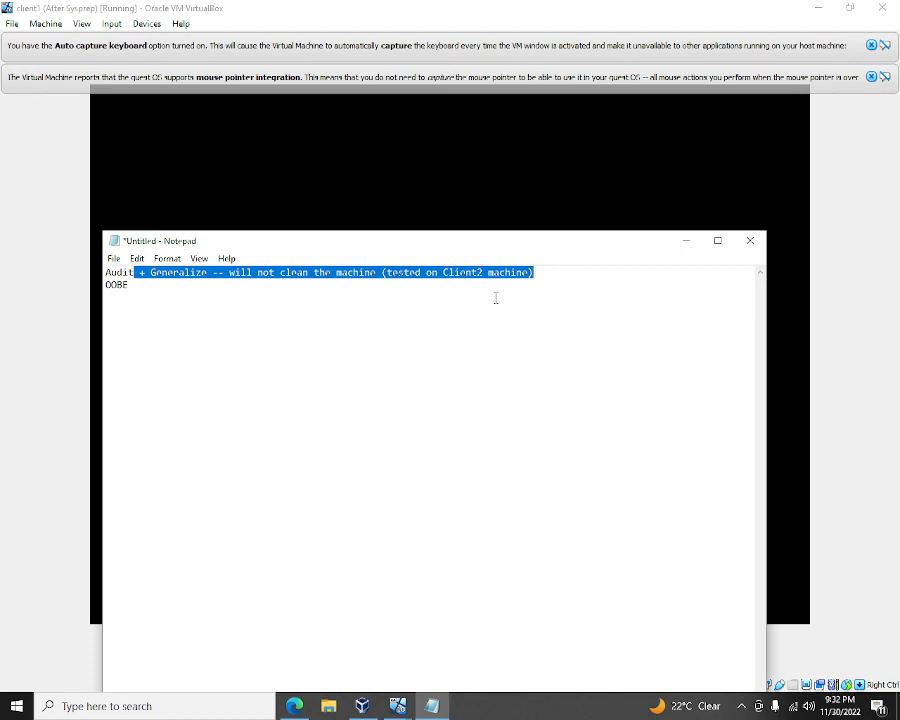
key(Down)
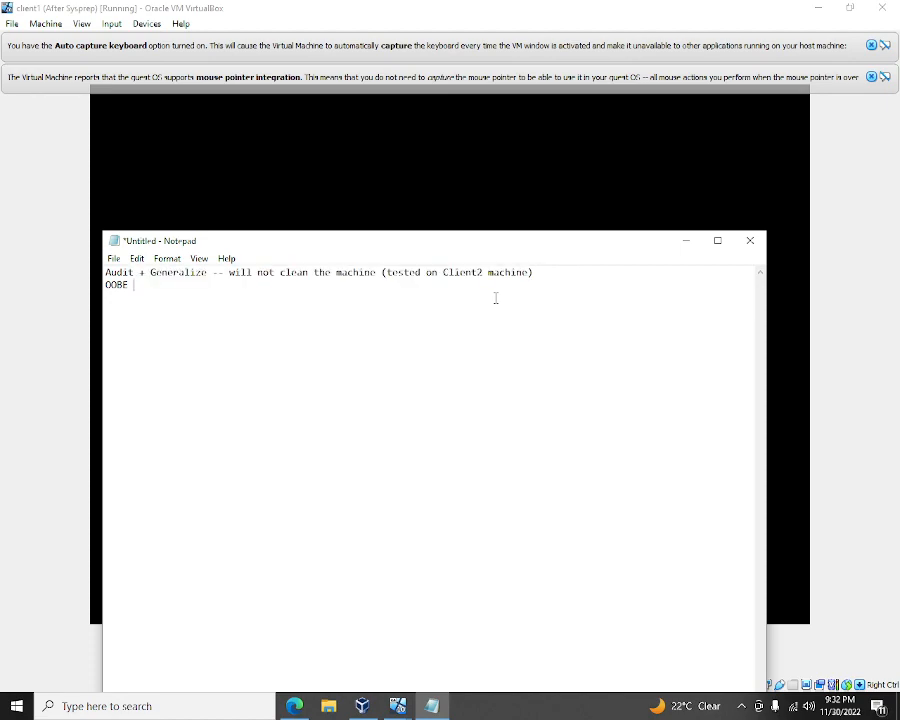
key(ctrl+v)
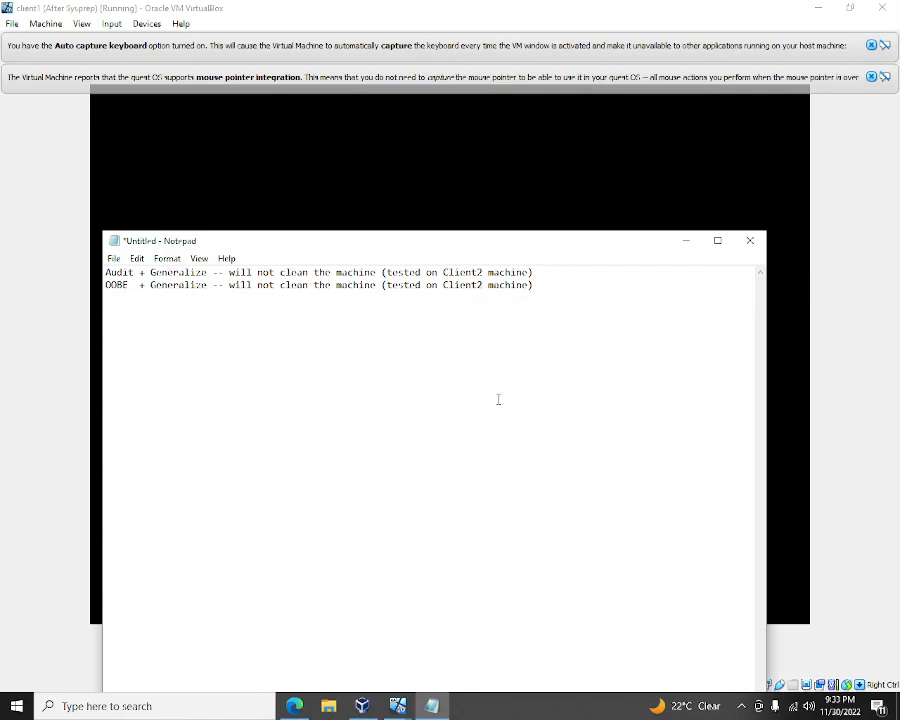
key(Return)
key(Return)
key(Return)
key(Return)
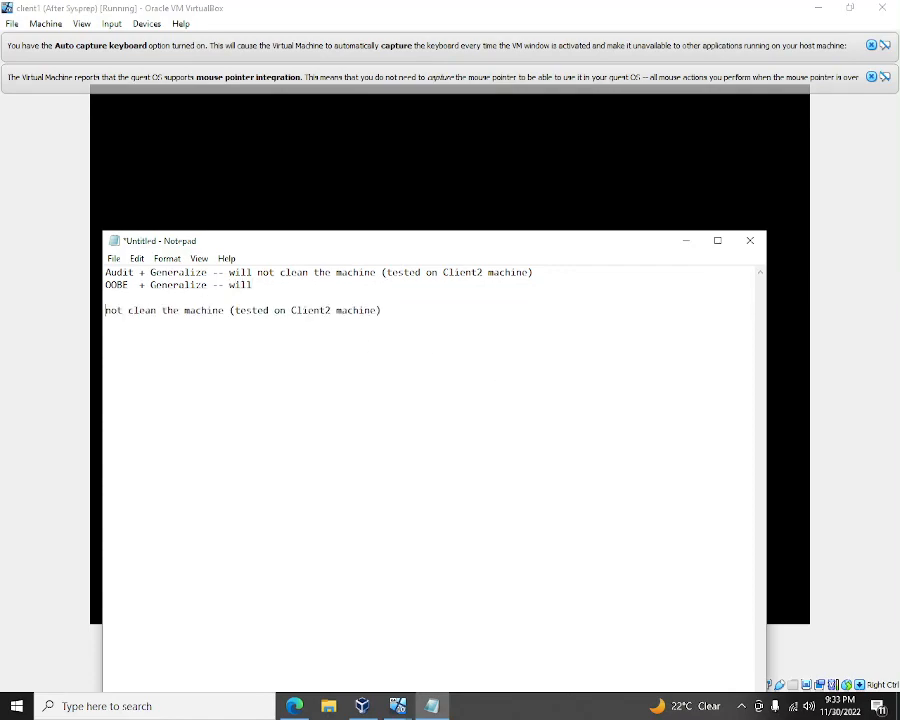
click(871, 77)
click(871, 46)
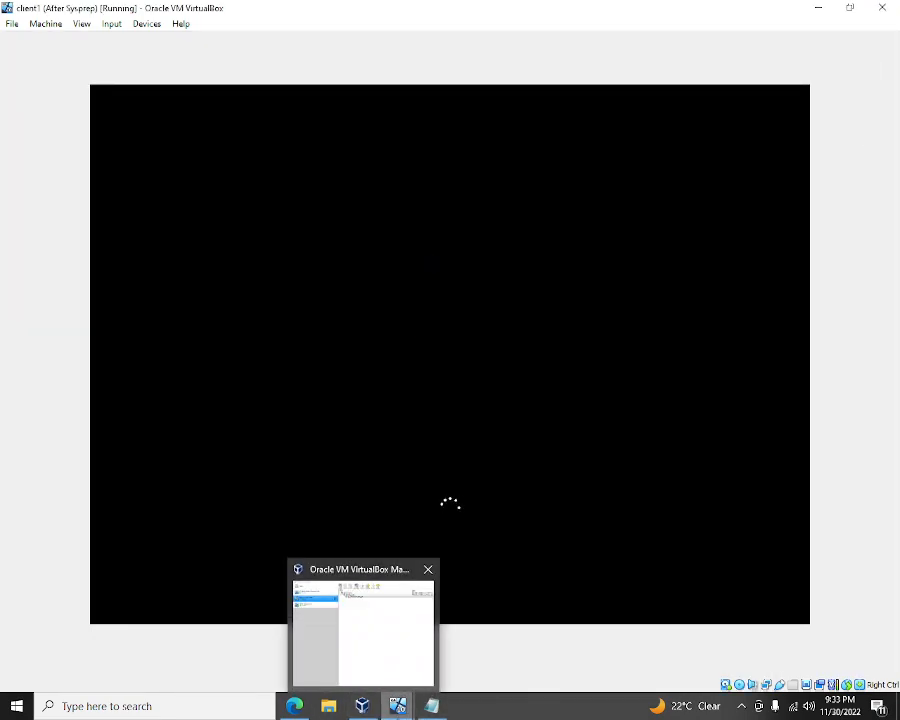
- On the SCCM2022 VM, view the 10 devices in the All Systems collection, then close the console
mouse_move(398, 706)
click(424, 634)
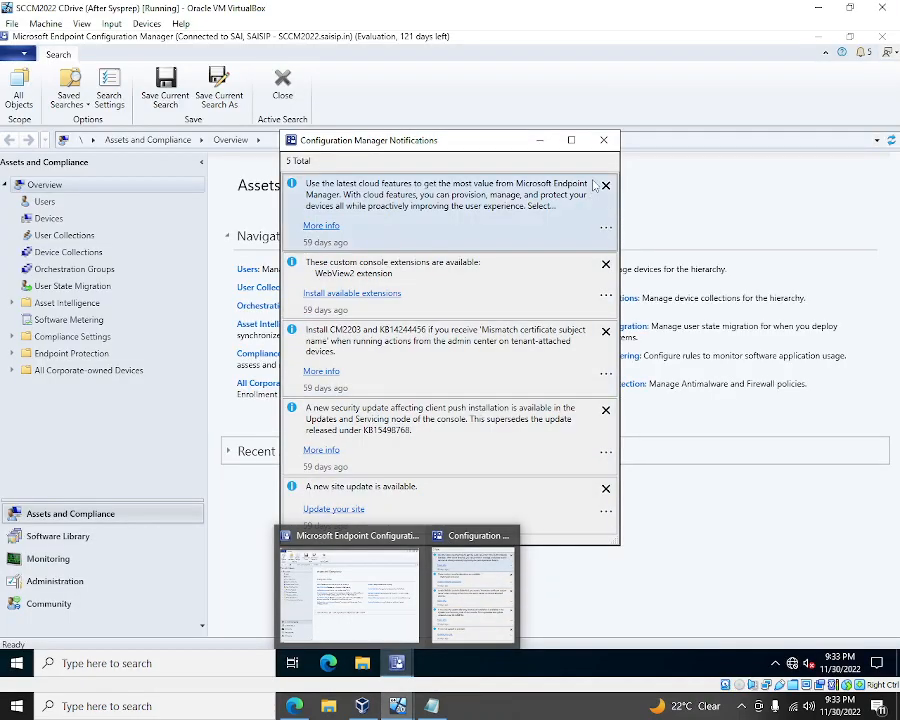
click(617, 139)
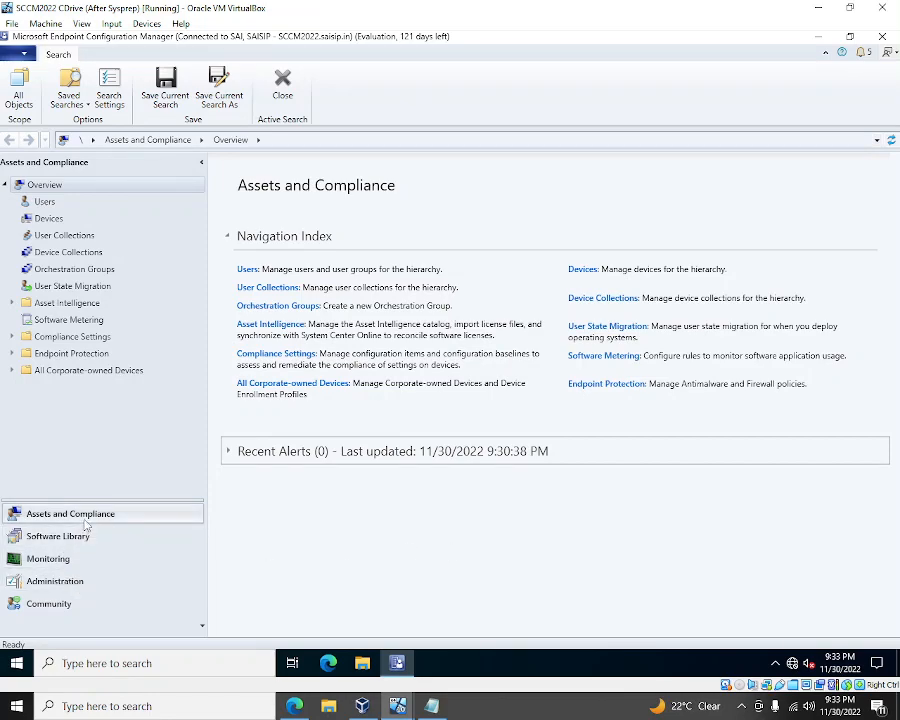
click(68, 252)
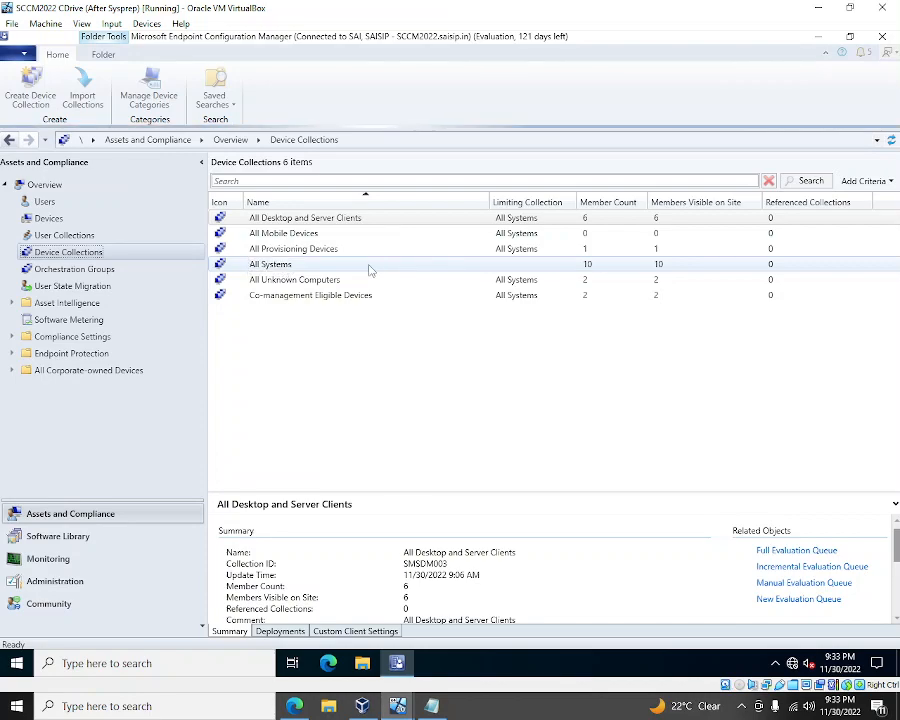
click(367, 265)
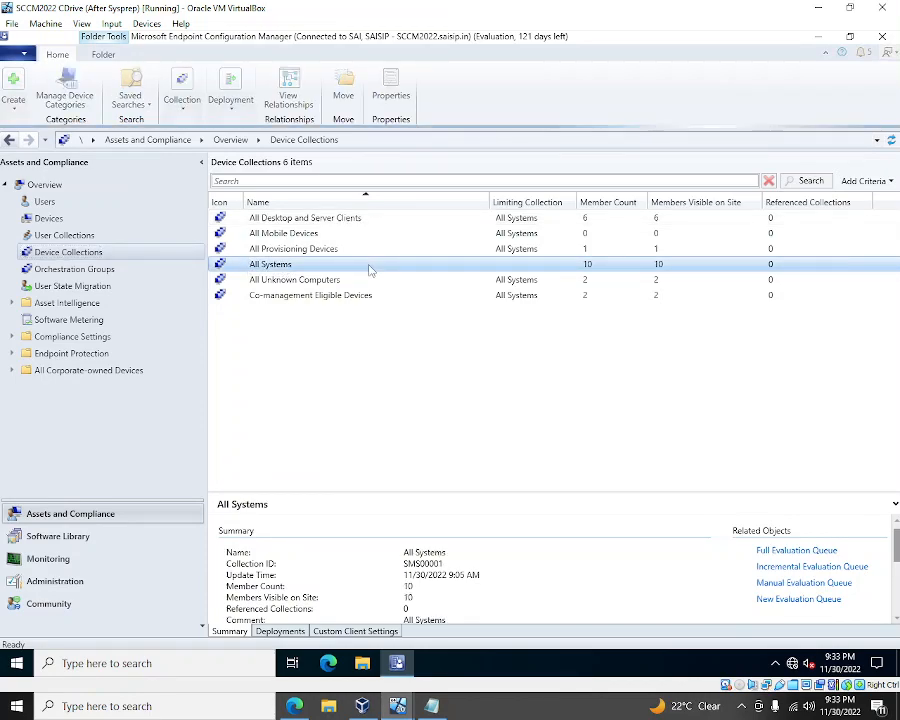
double_click(306, 268)
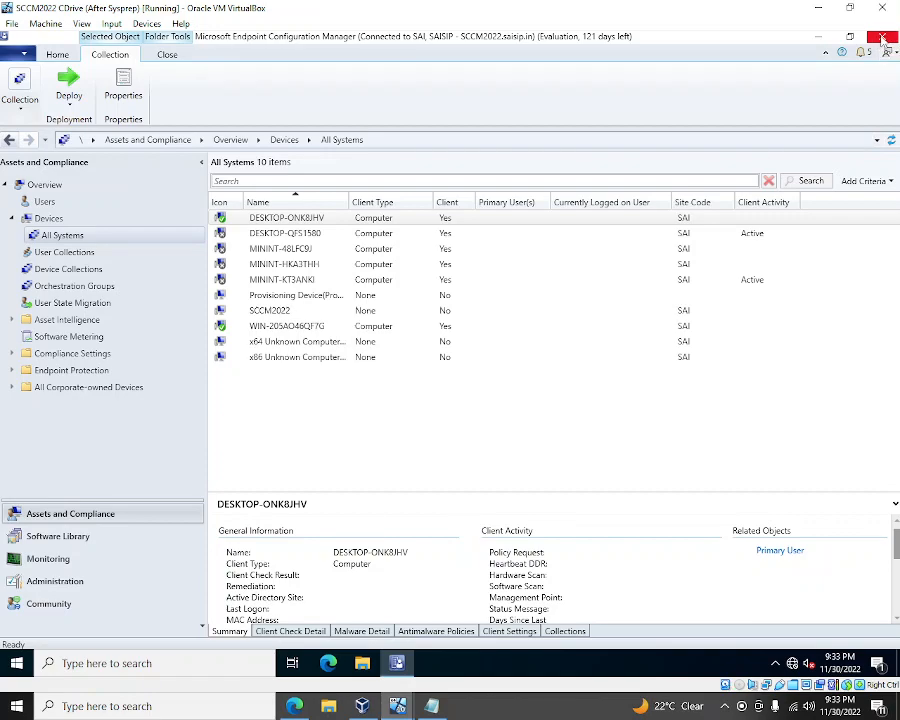
click(883, 41)
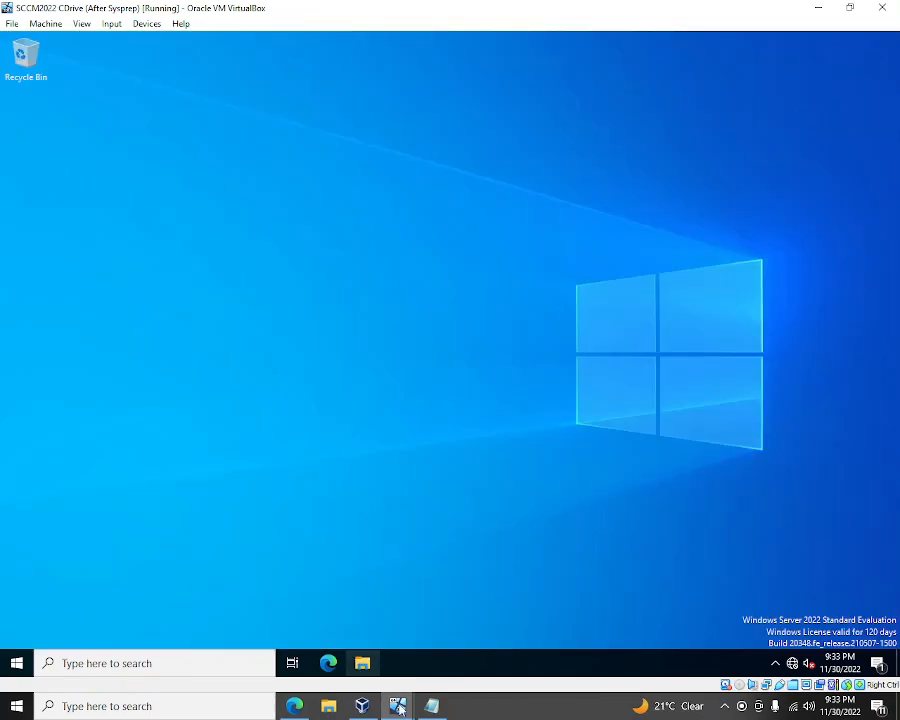
- Return to the client1 VM and bring the Audit and OOBE Notepad notes to the front
mouse_move(395, 708)
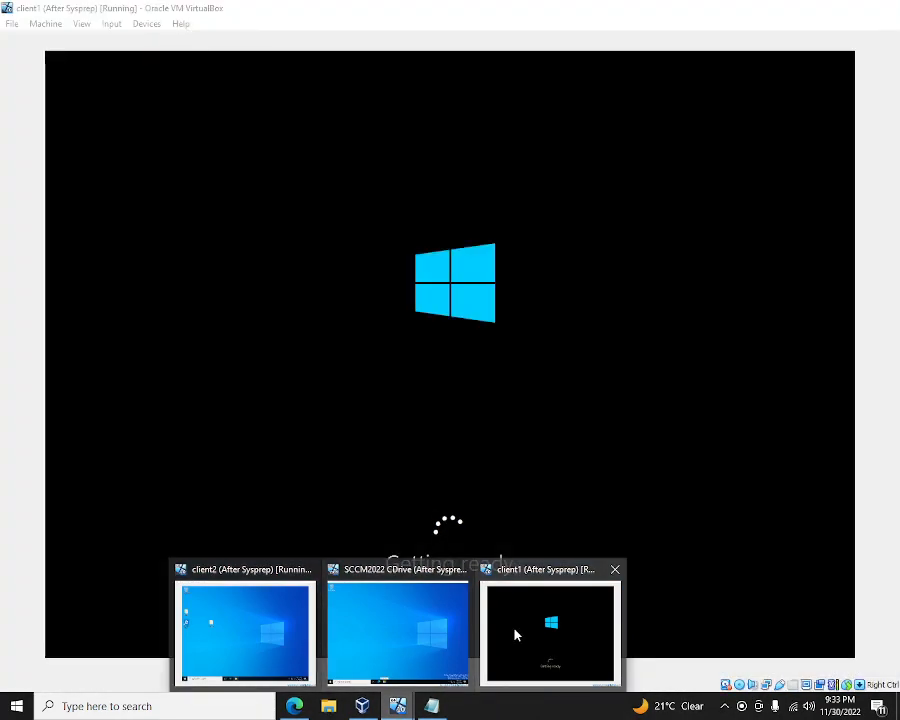
click(516, 632)
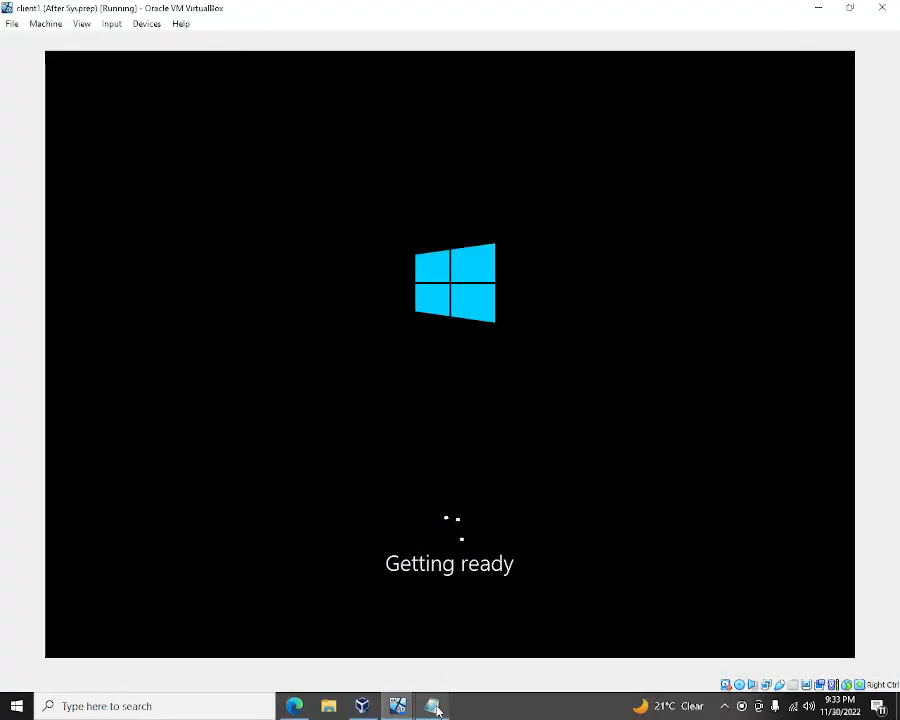
click(435, 707)
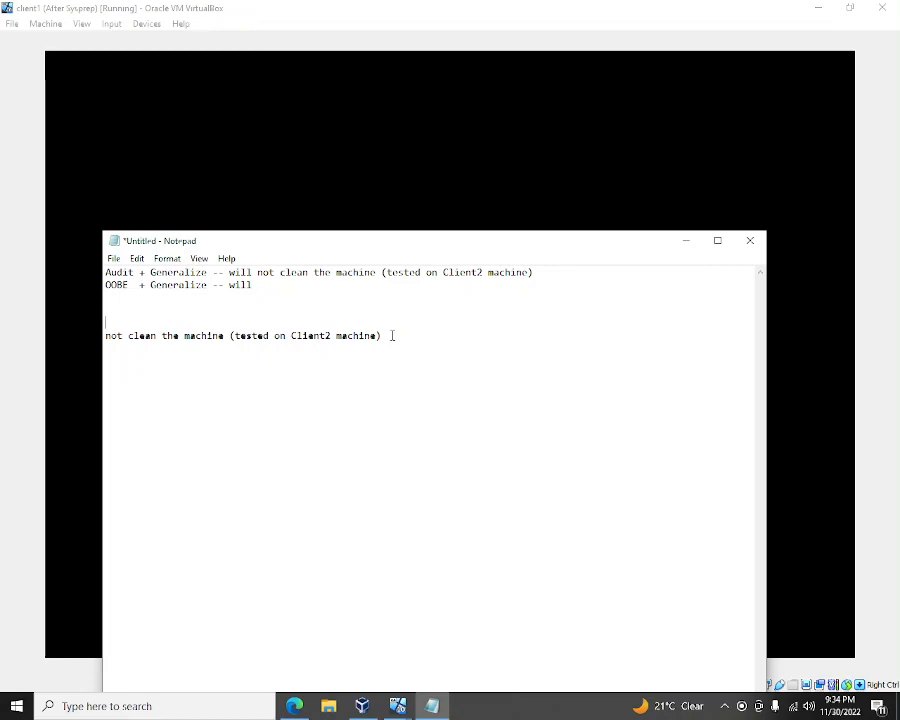
- Add a 'Running server image (OOBE only Shutdown)' note and reword it to say cleaning didn't work
text(Running server image -)
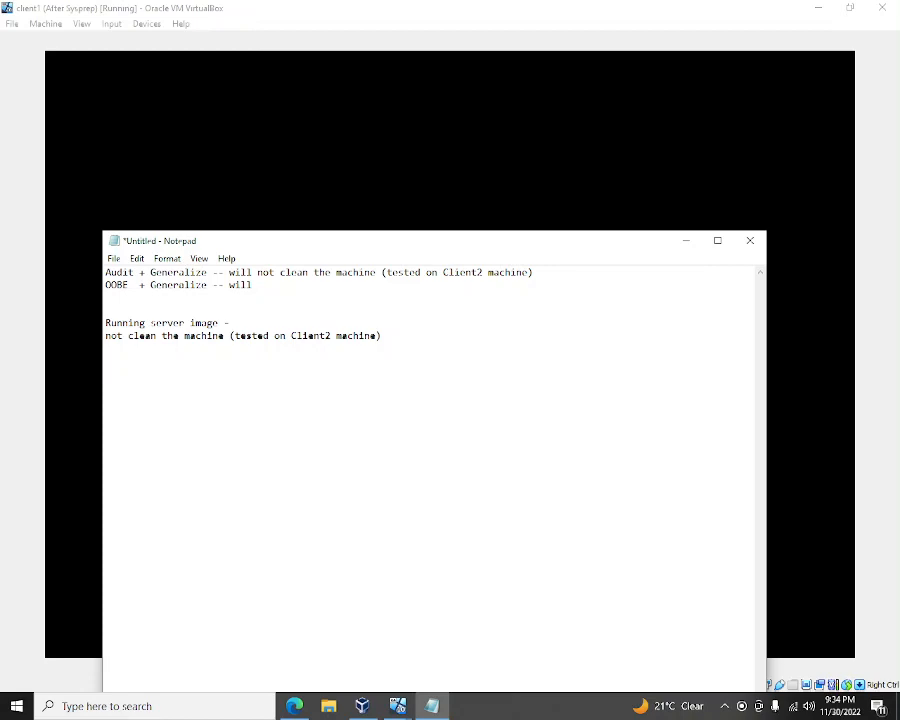
text(())
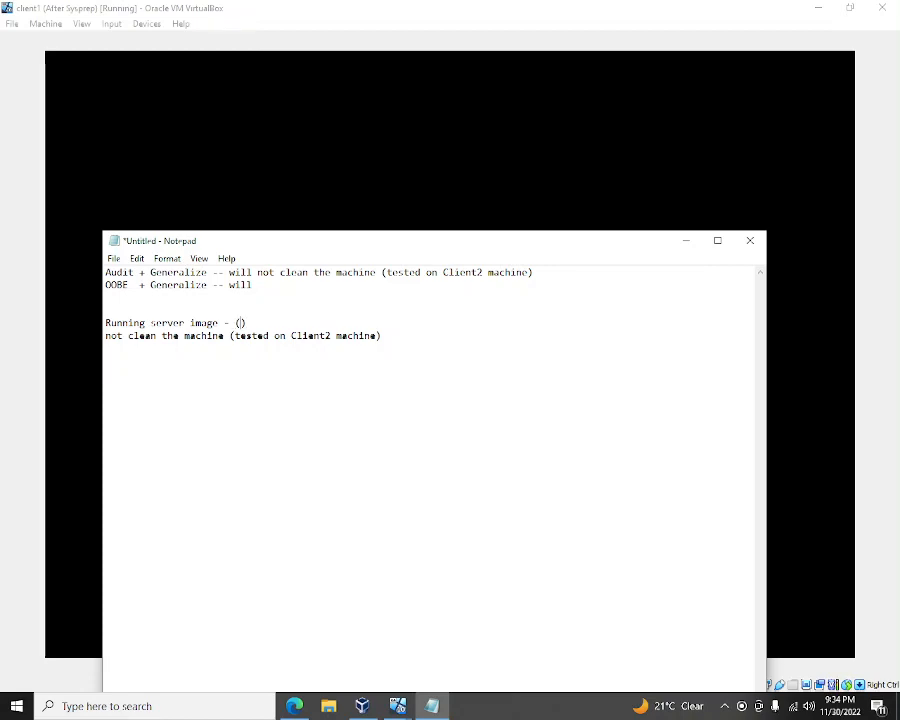
text(OOBE only Shutd)
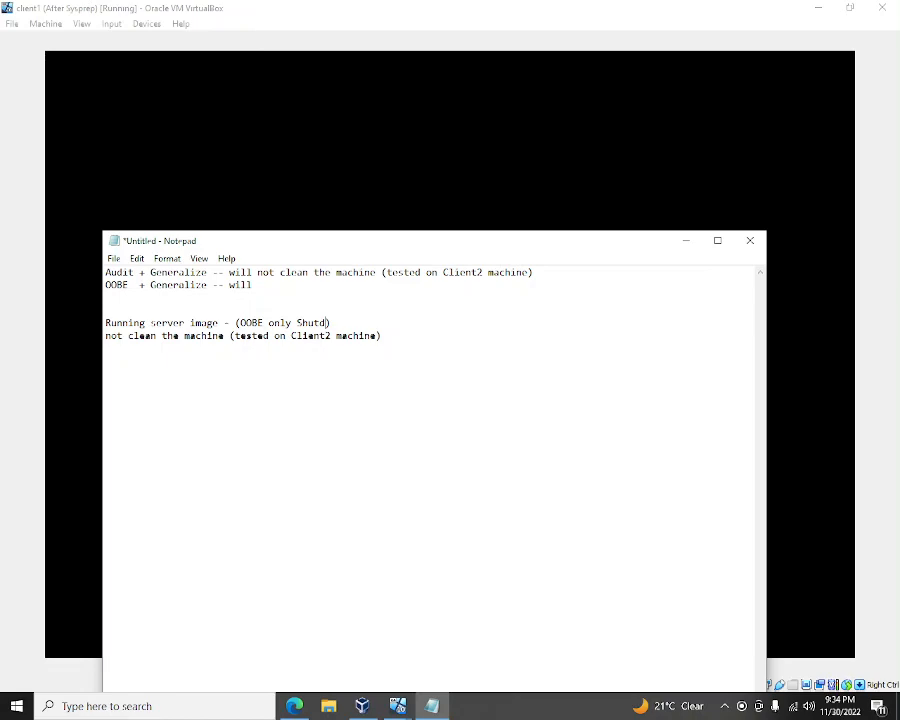
text(own)
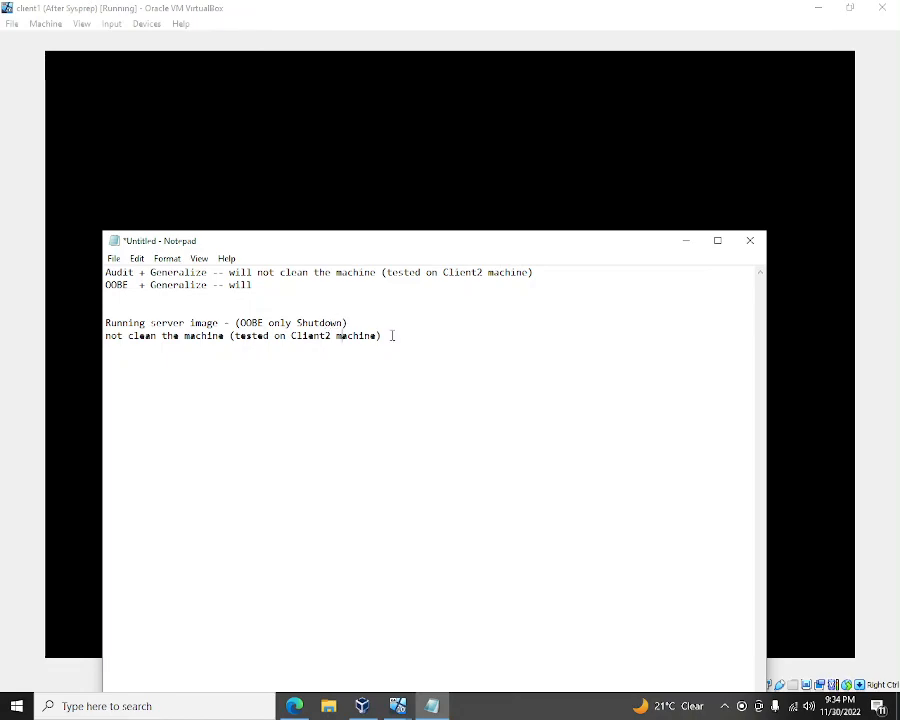
key(Left)
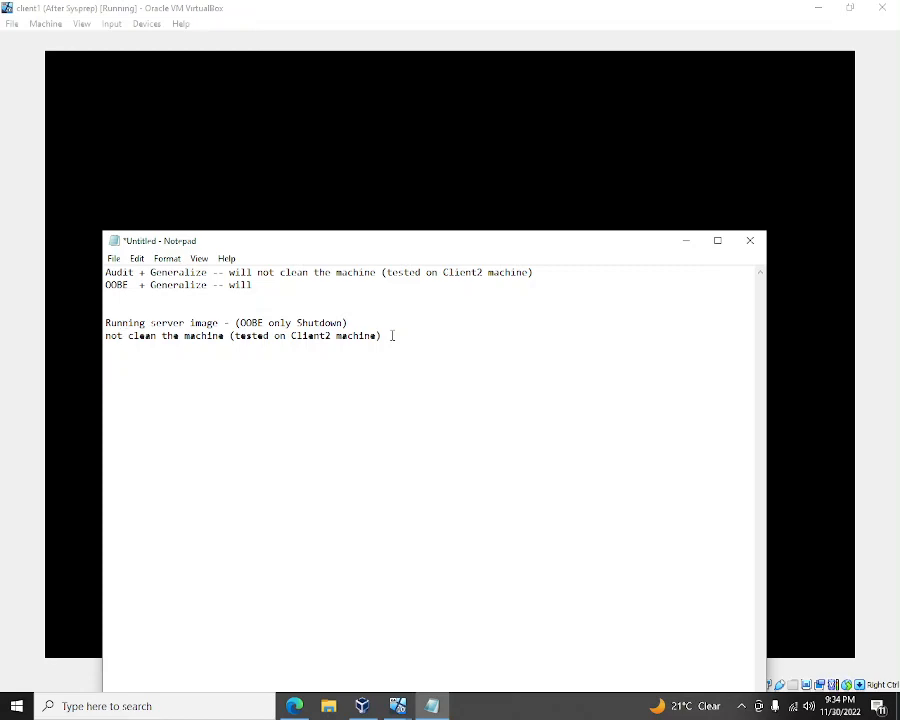
key(BackSpace)
key(BackSpace)
key(BackSpace)
key(BackSpace)
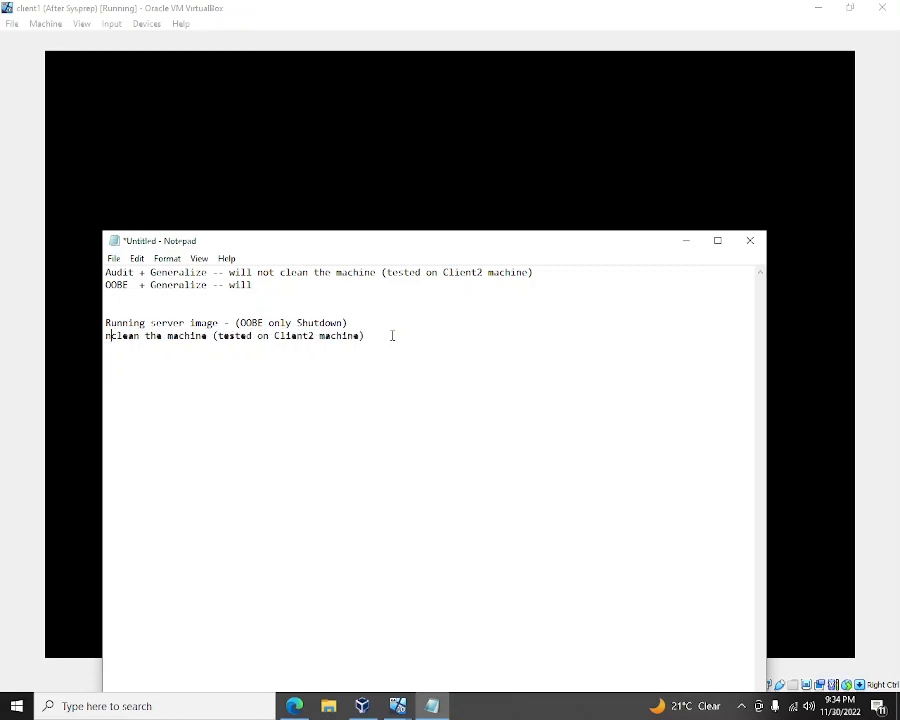
key(Right)
key(Right)
key(Right)
key(Right)
key(Right)
key(Right)
key(Right)
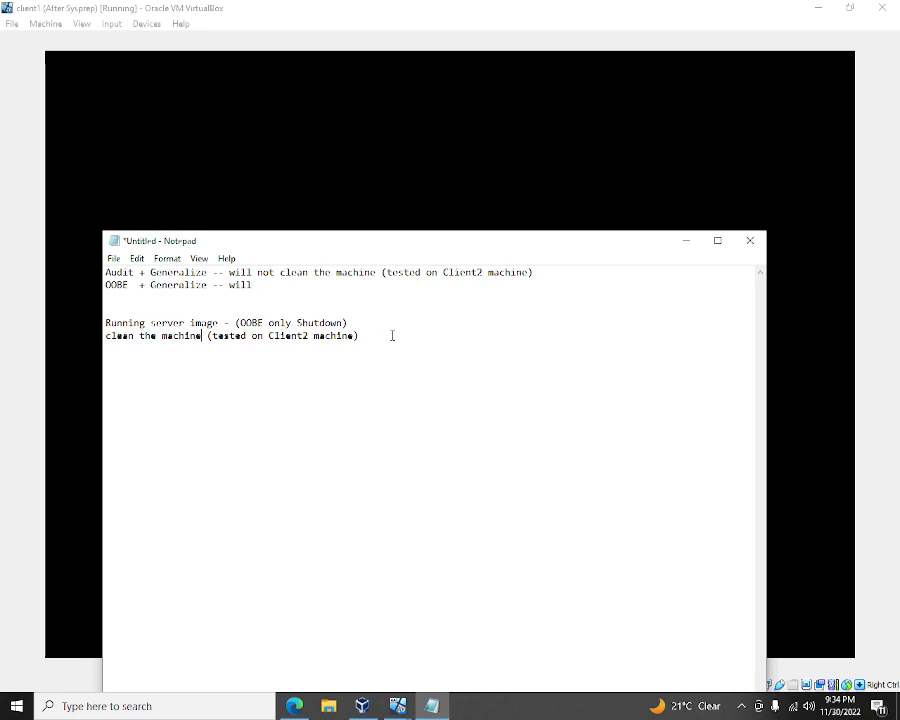
text(didn)
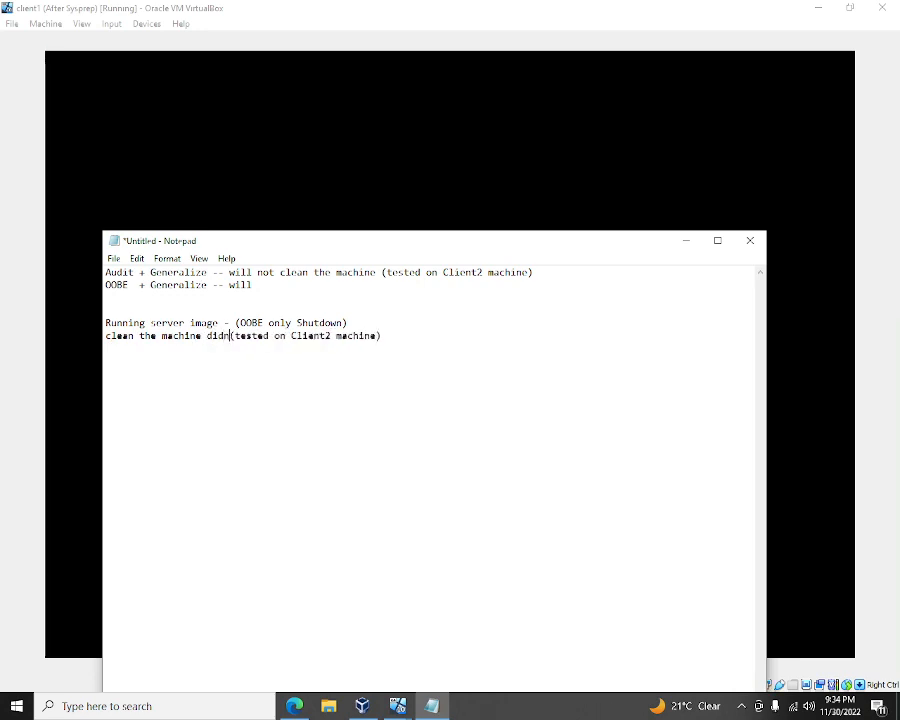
text('t wo)
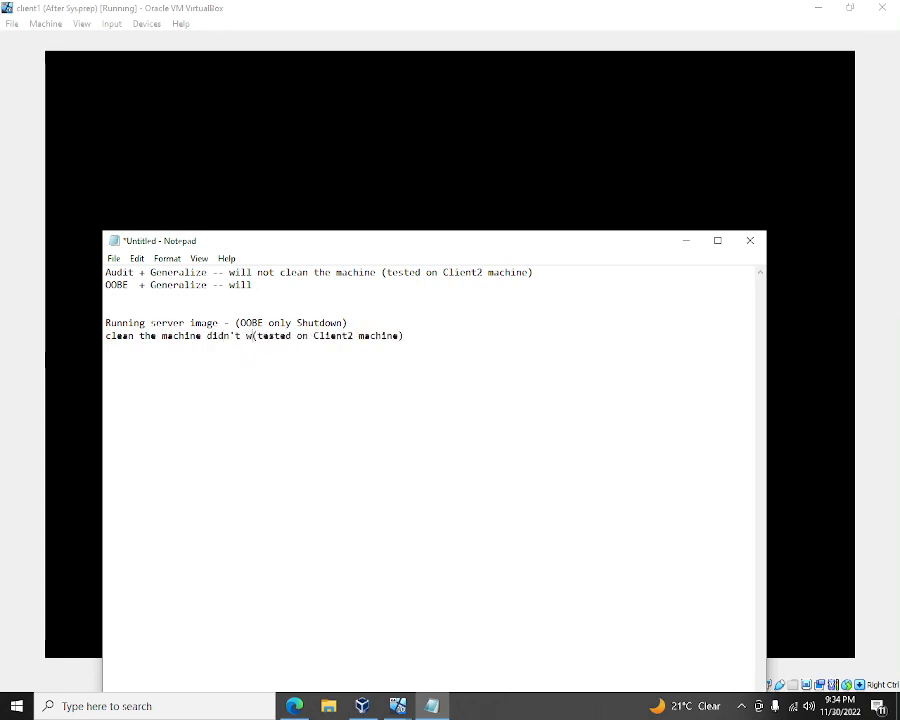
text(rk)
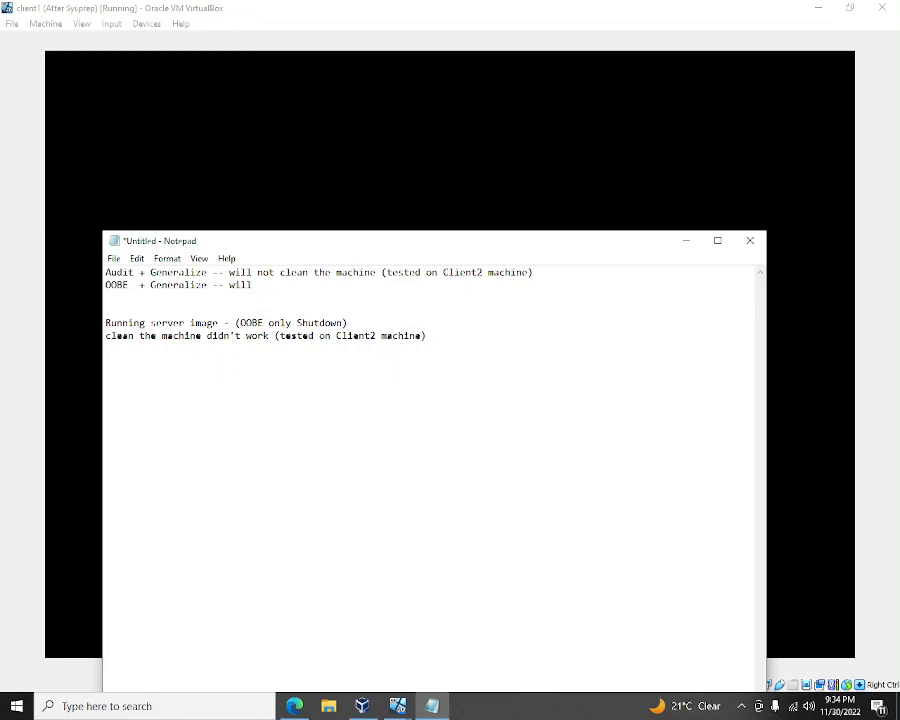
- Append 'Audit + Generalize + Shutdown' to the end of the last note line
click(428, 336)
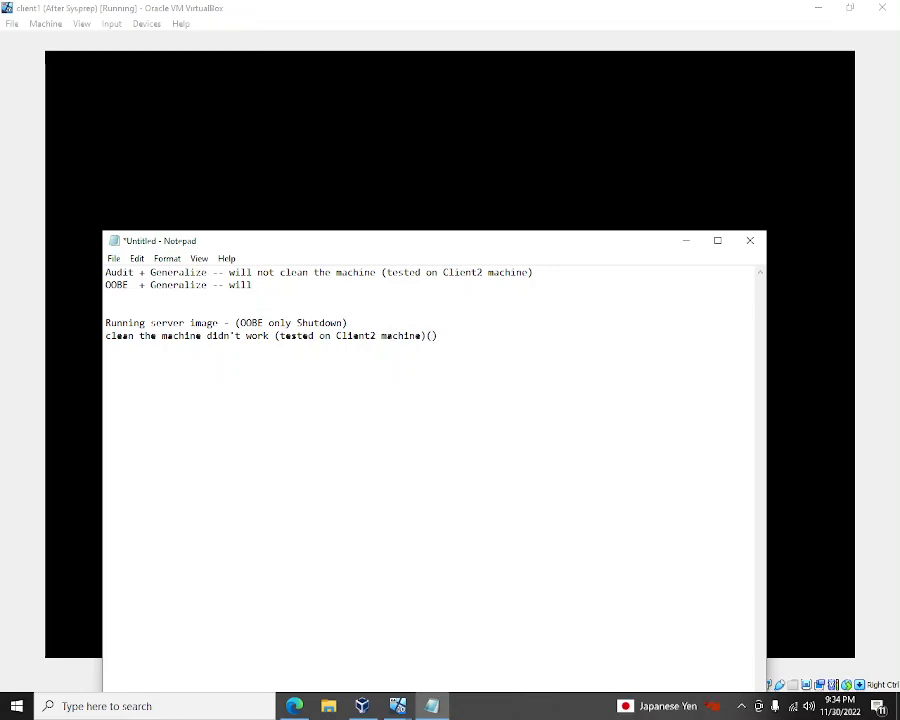
text(Au)
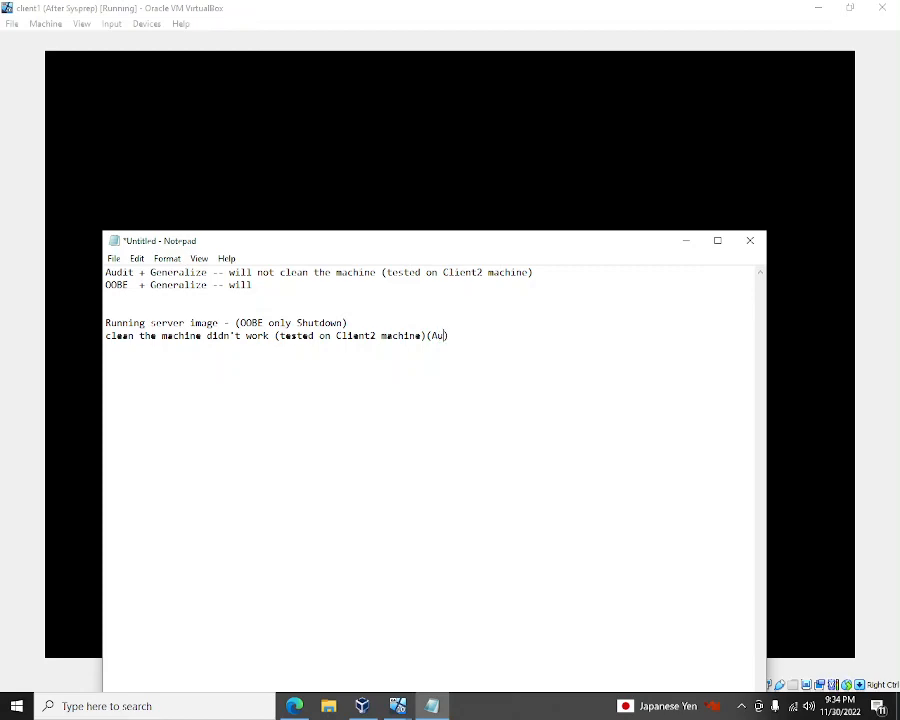
text(di)
text(t + Generali)
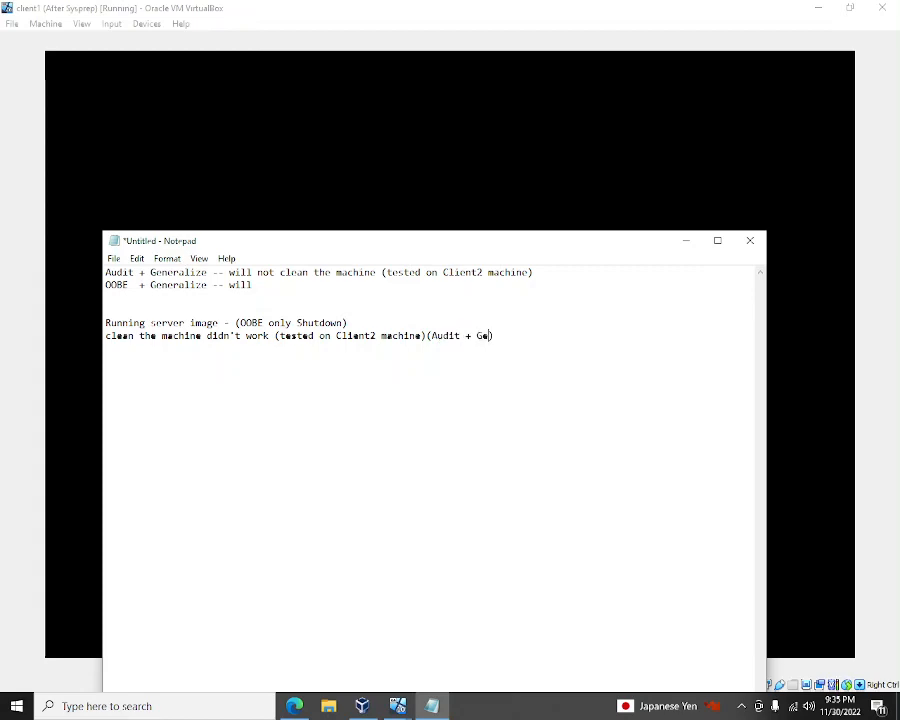
text(ze)
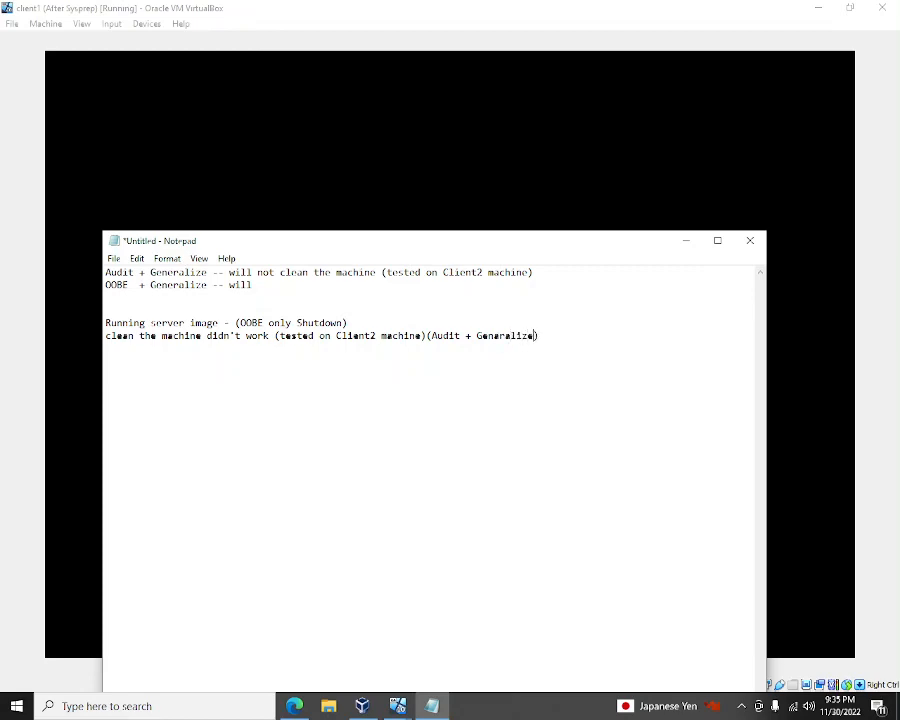
text( + Shutdown)
key(shift+Home)
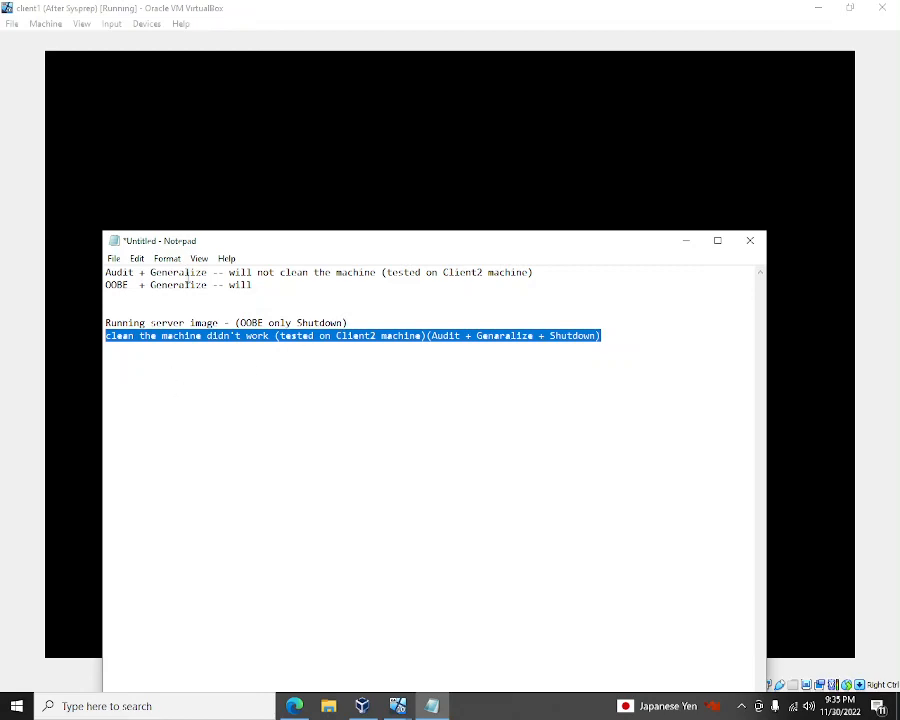
click(190, 272)
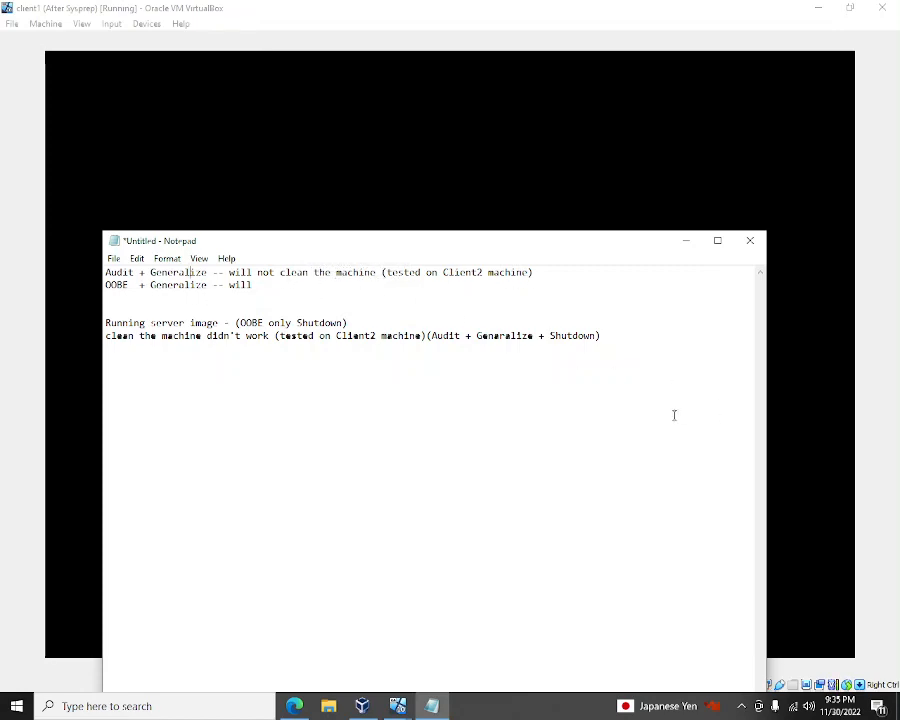
- Switch from the client1 window to the SCCM2022 CDrive virtual machine
click(782, 416)
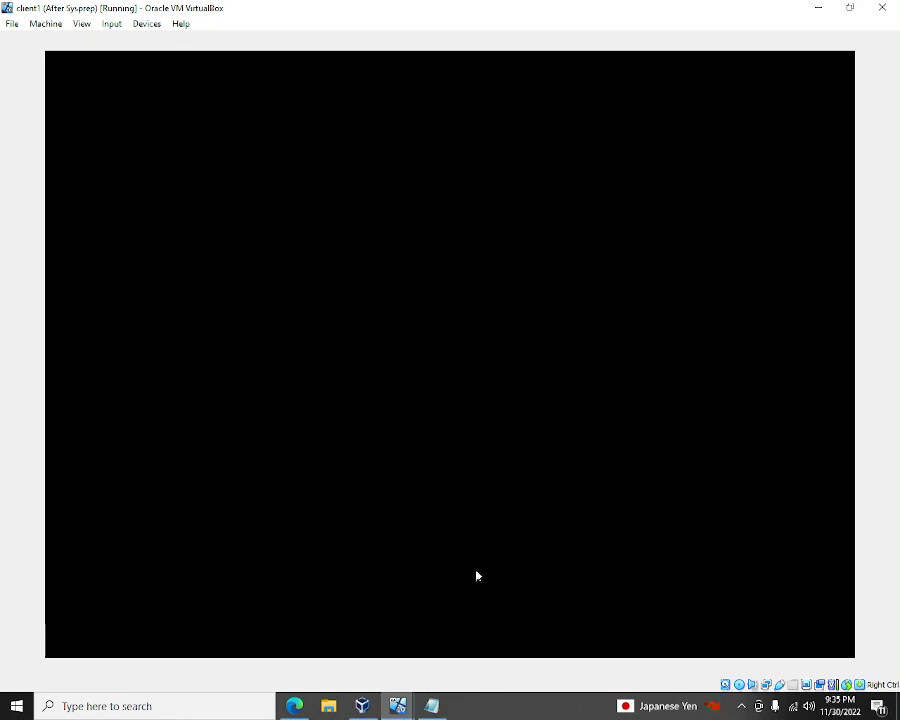
mouse_move(398, 706)
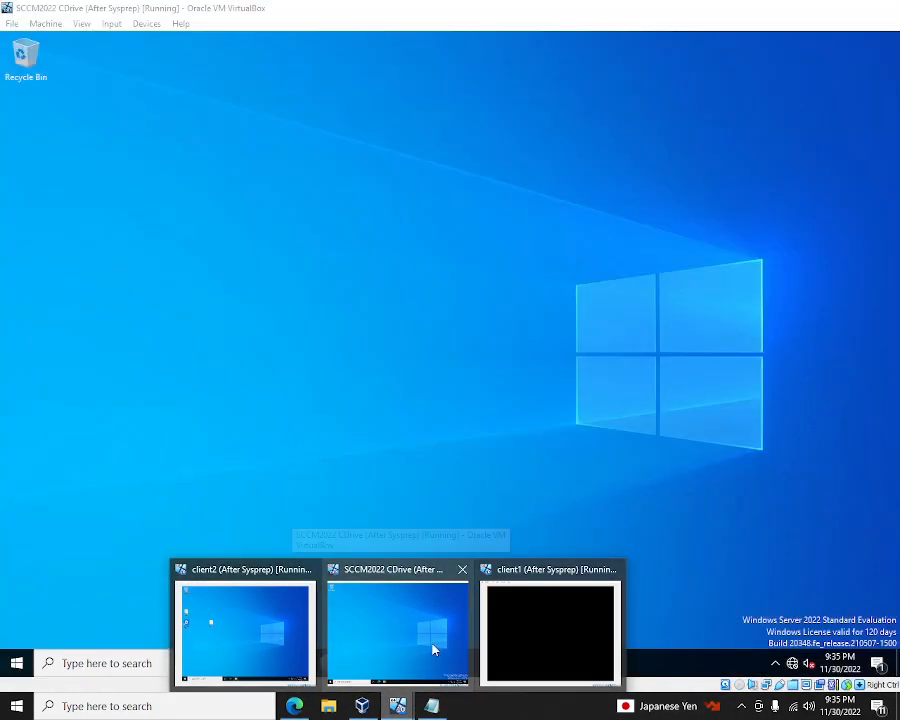
click(433, 650)
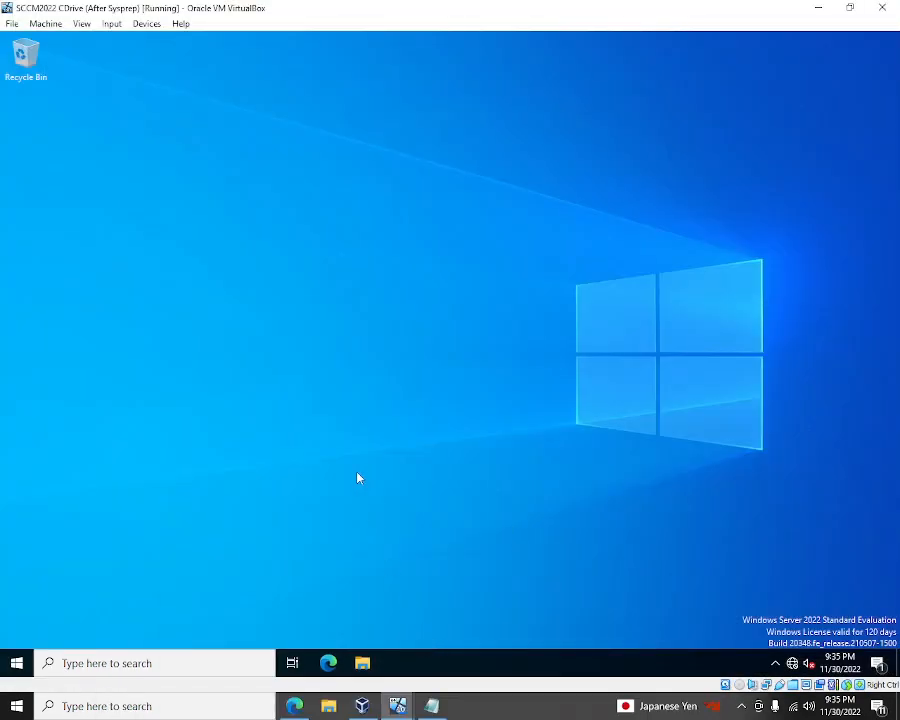
- Shut down the Windows Server guest from Start > Power, keeping reason Other (Unplanned)
click(18, 663)
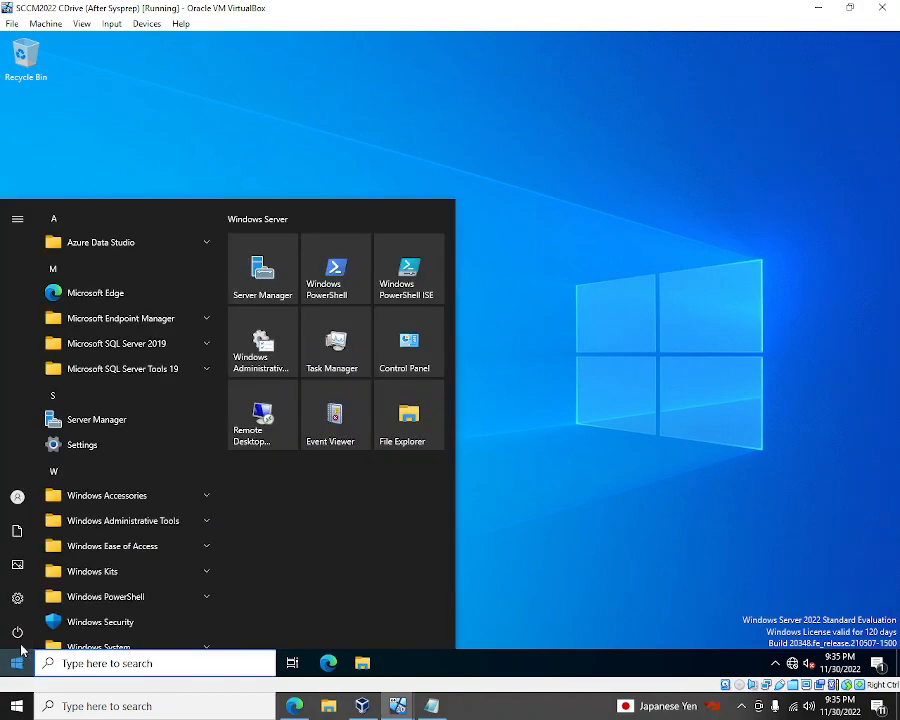
mouse_move(20, 637)
click(624, 600)
click(17, 665)
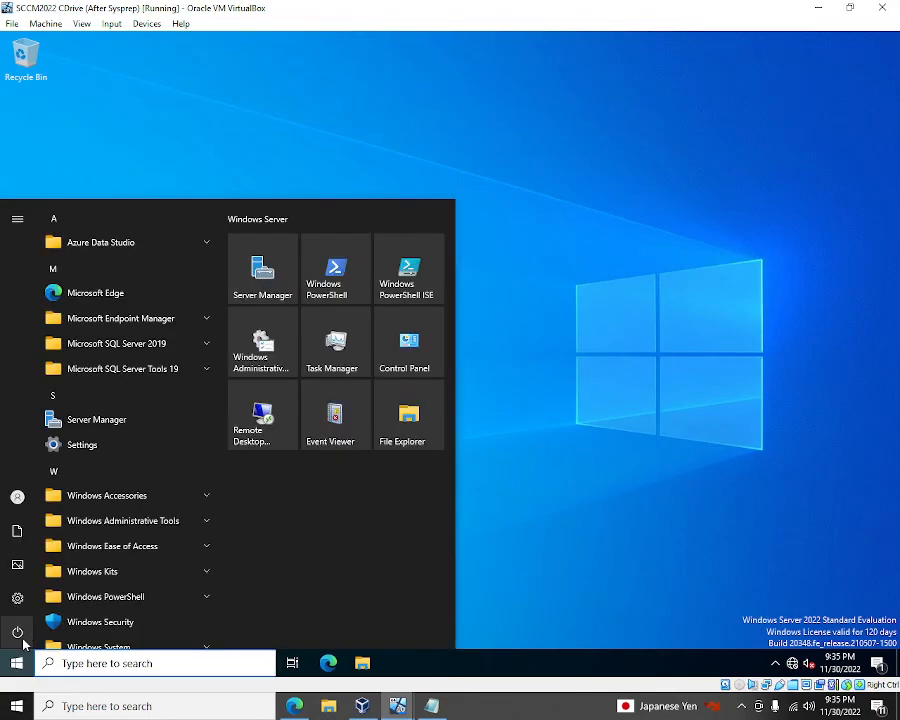
mouse_move(20, 632)
click(88, 628)
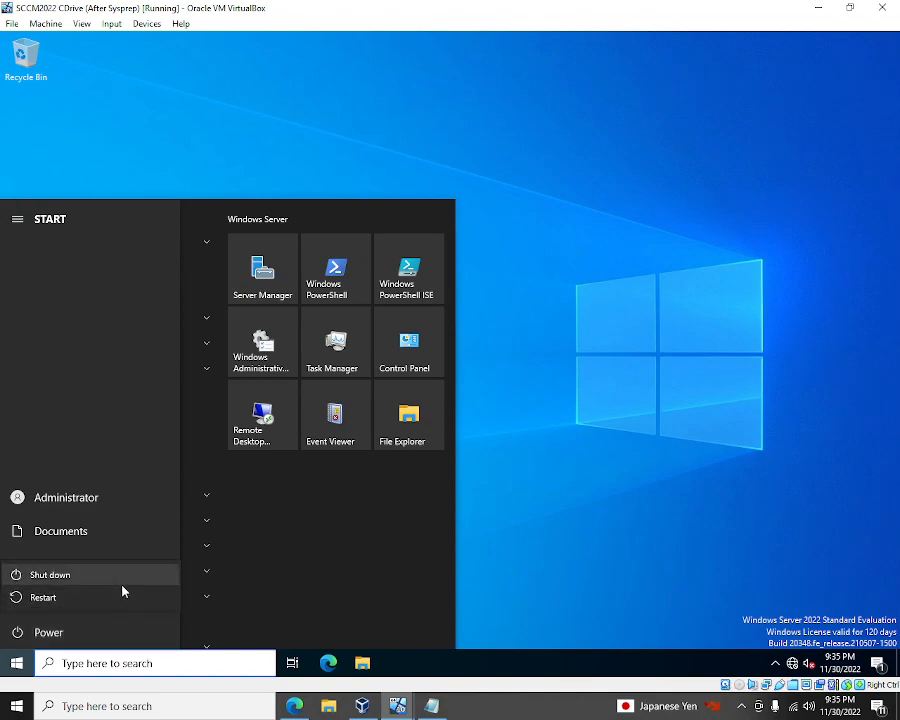
click(122, 586)
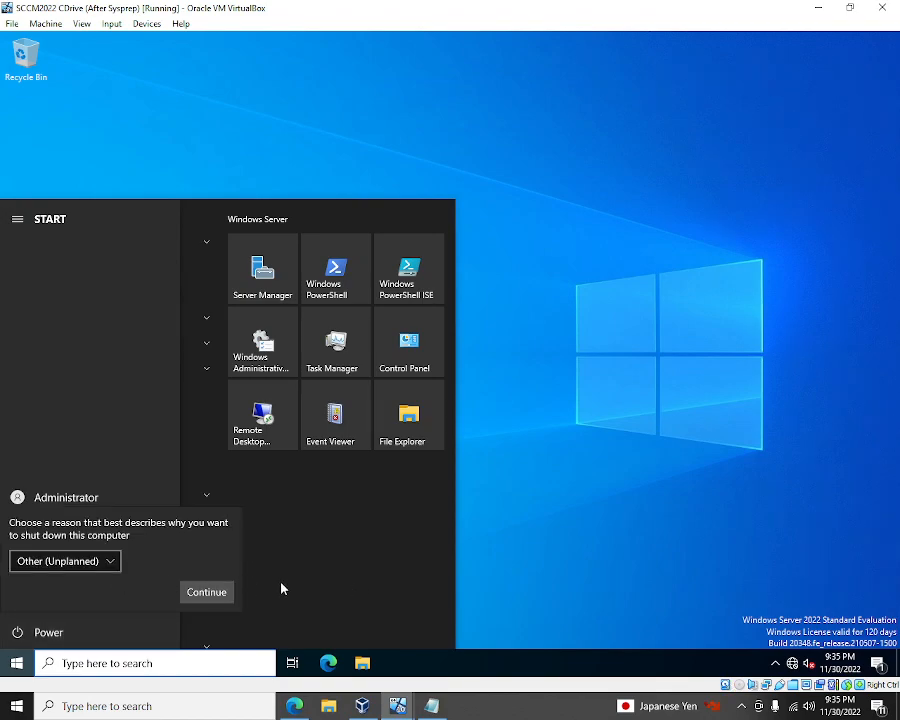
click(222, 592)
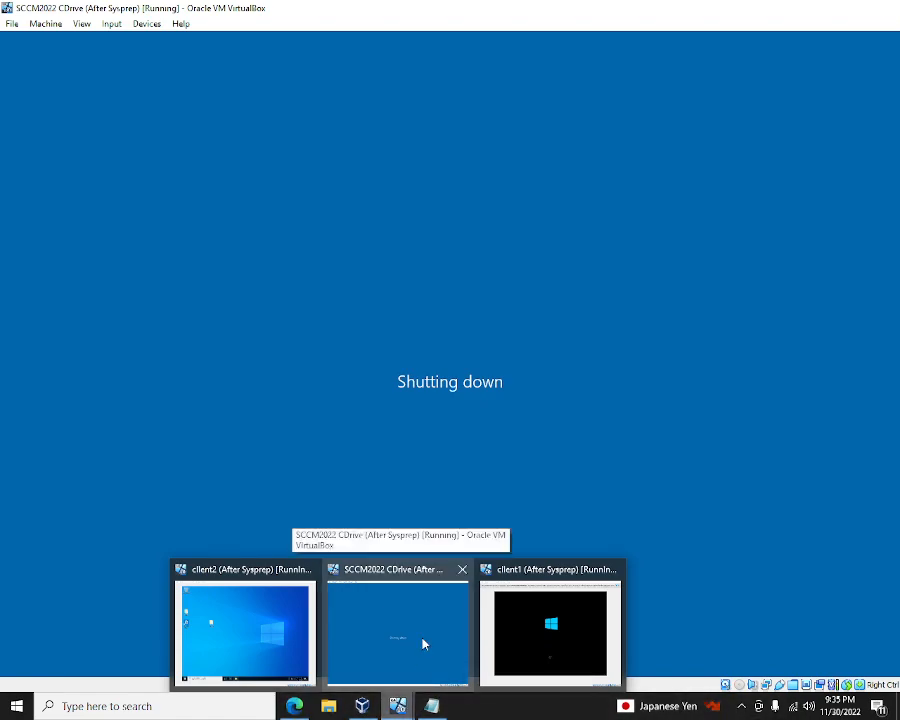
- Switch to client1 and dismiss its pointer integration notice
mouse_move(440, 711)
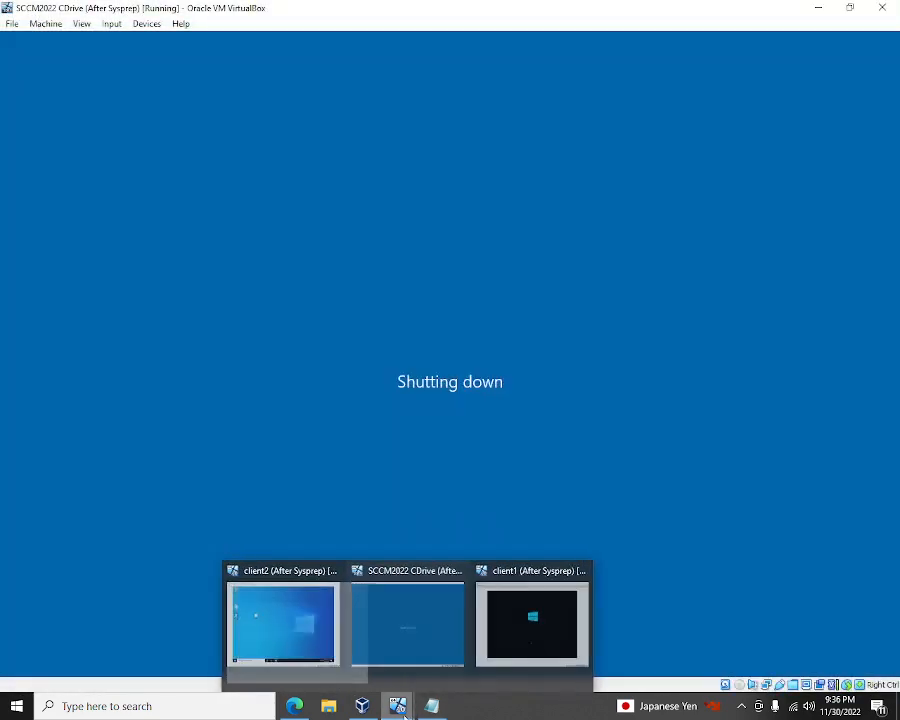
click(520, 643)
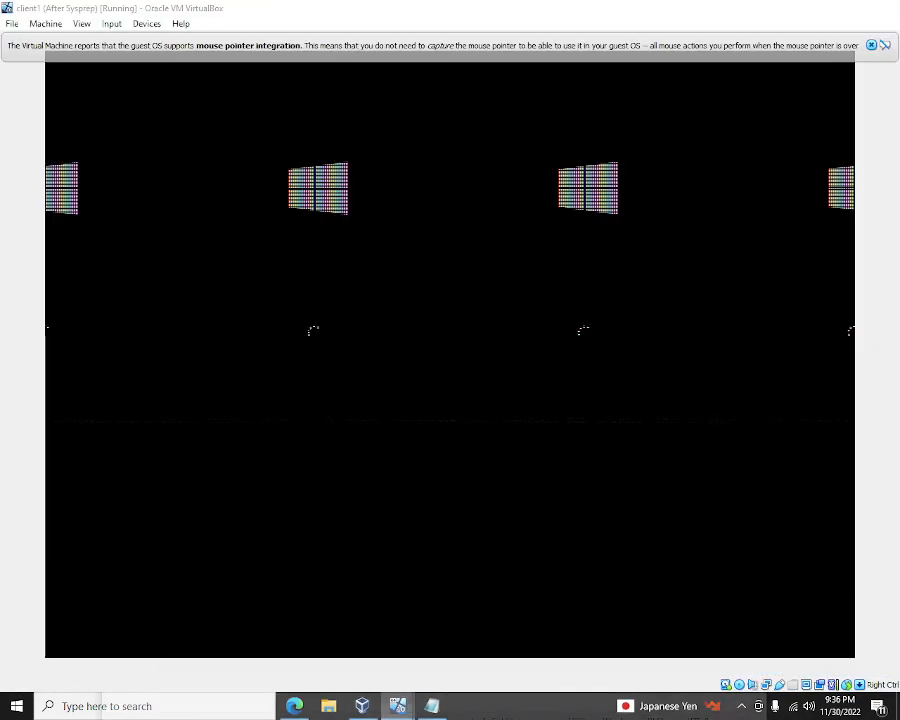
click(870, 45)
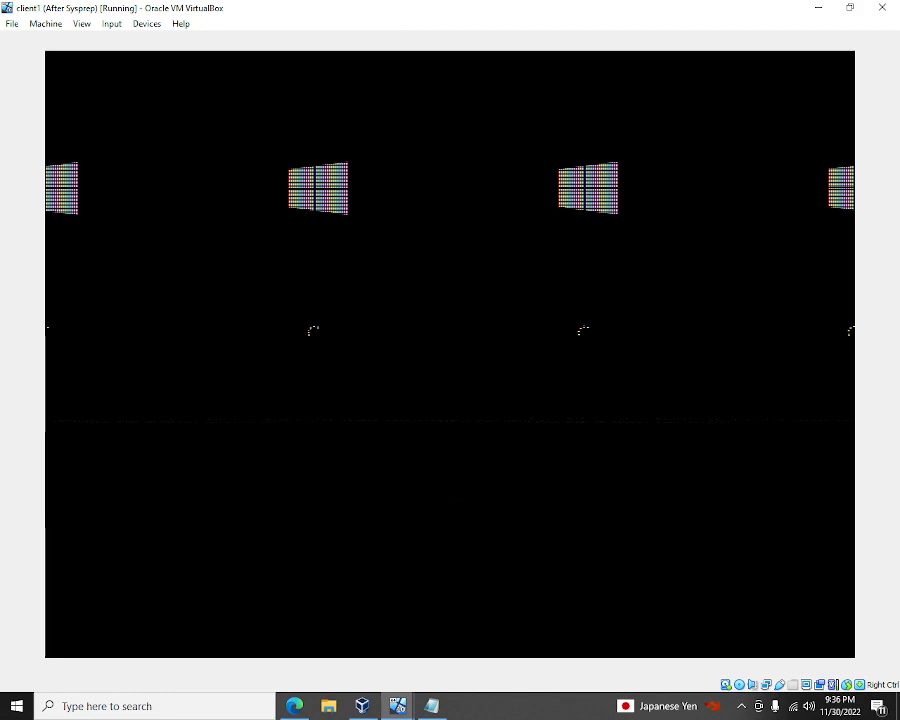
- In VirtualBox Manager, select SCCM2022 CDrive to show its snapshot tree
mouse_move(352, 716)
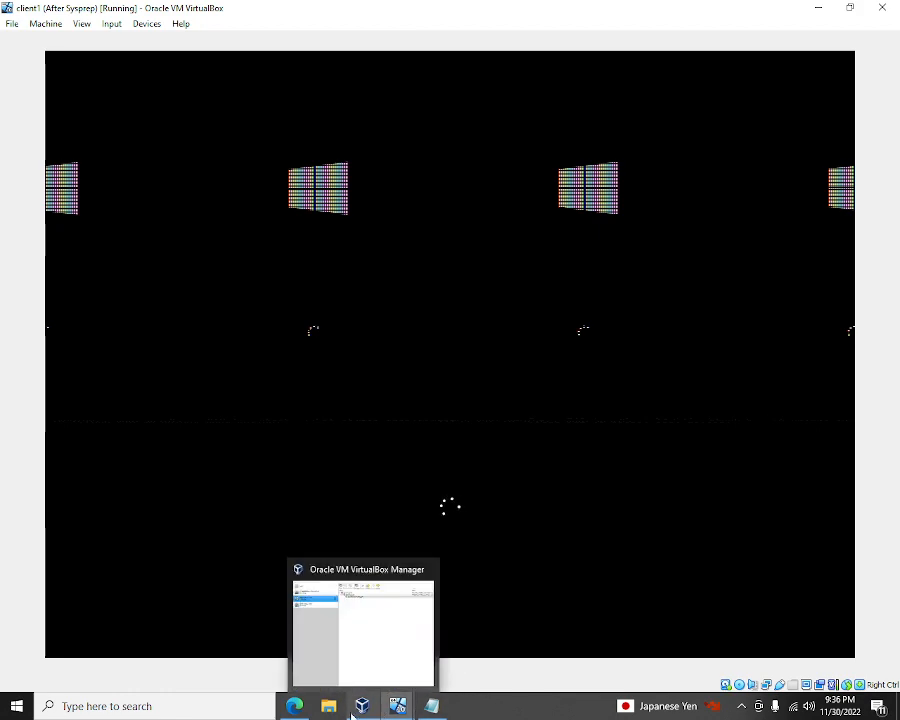
click(378, 630)
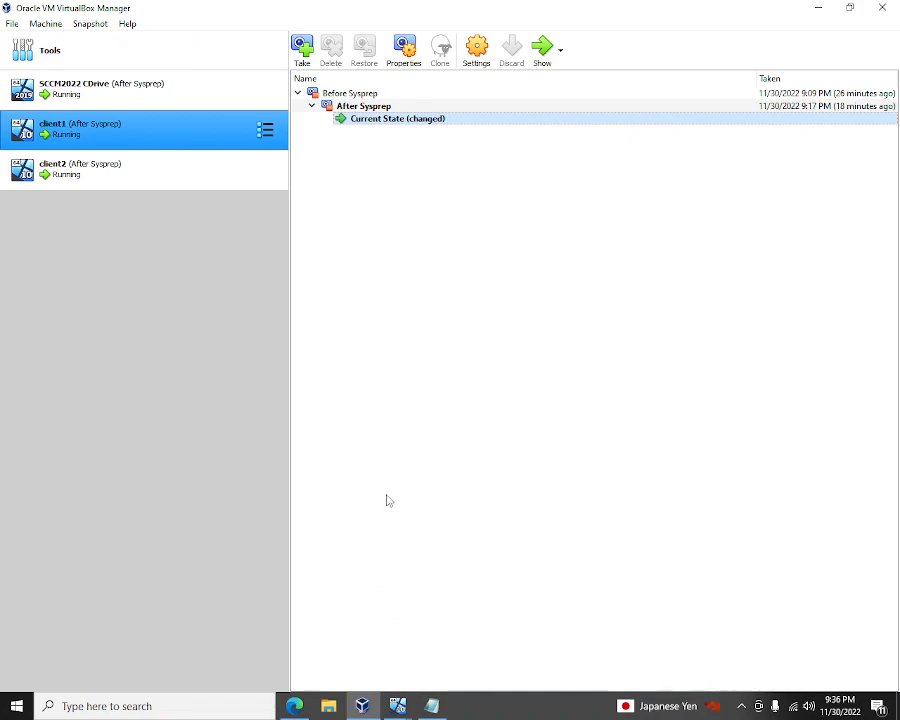
click(145, 91)
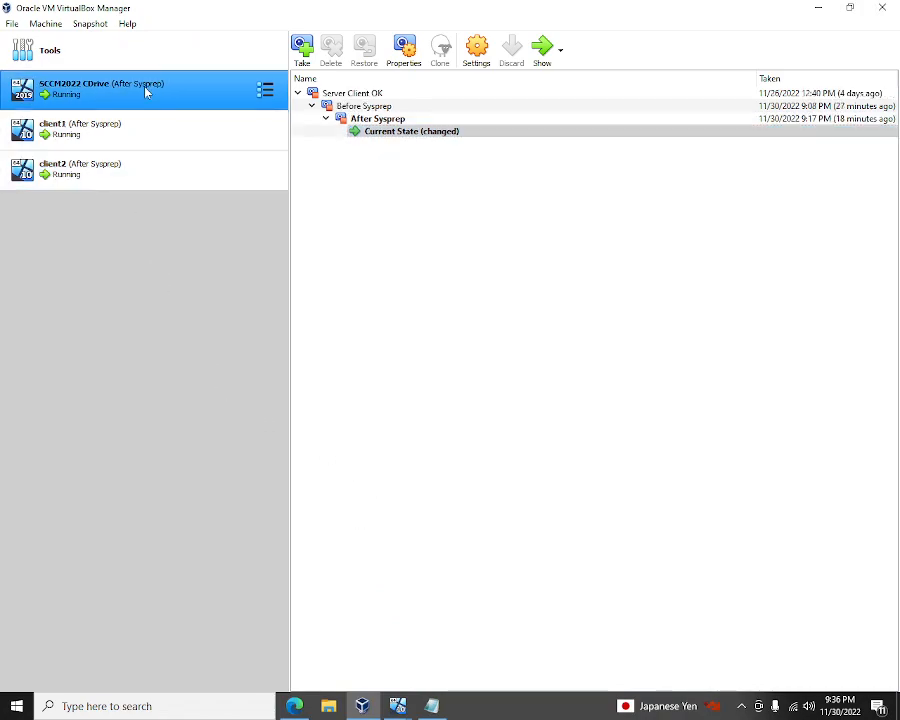
- Check on the booting client1 machine, then return to VirtualBox Manager
mouse_move(398, 703)
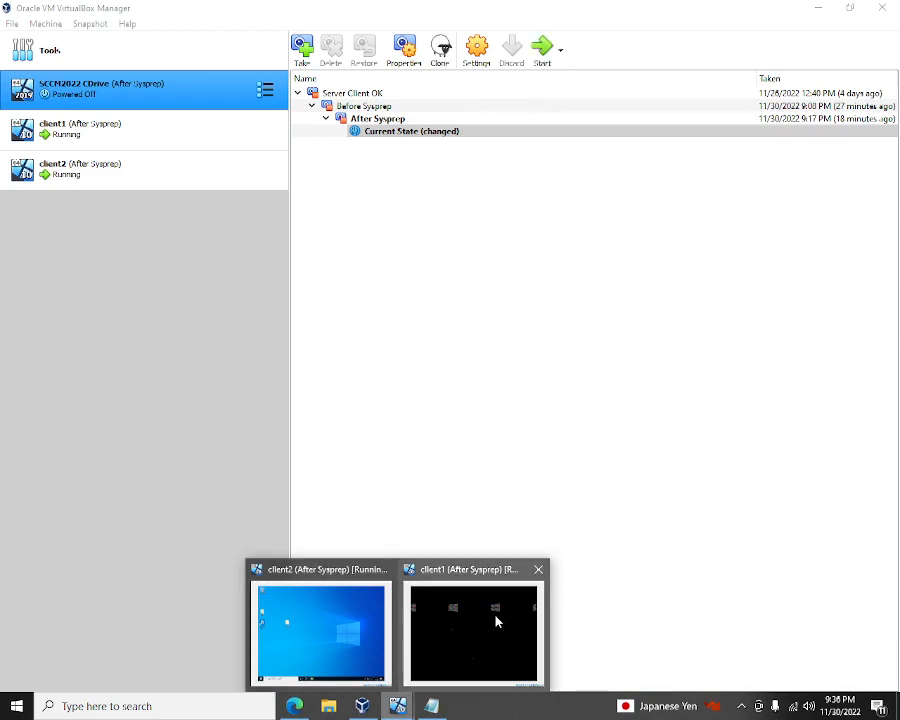
click(494, 616)
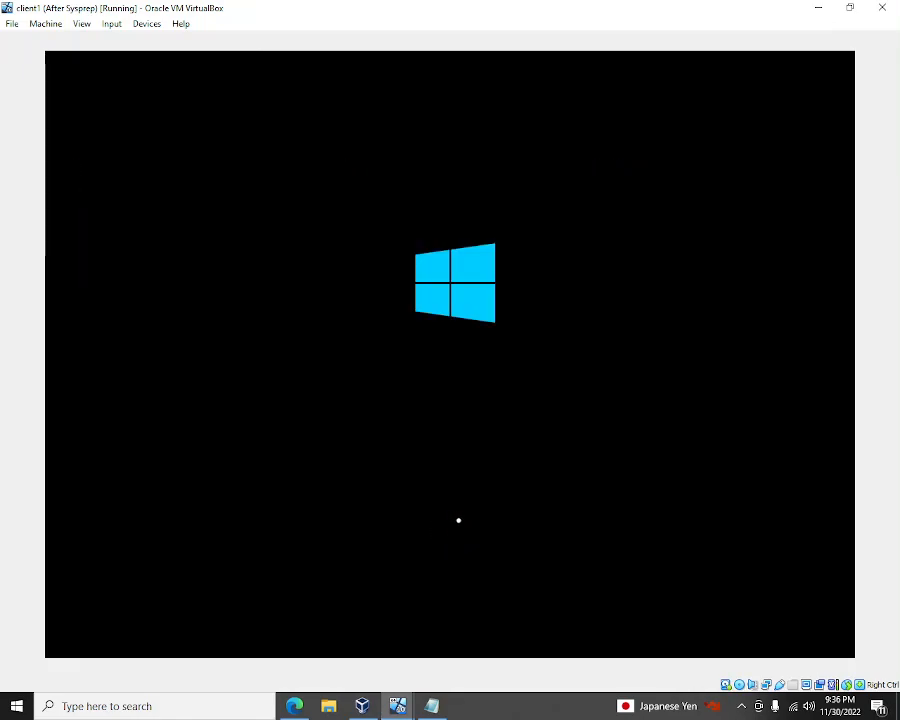
mouse_move(398, 706)
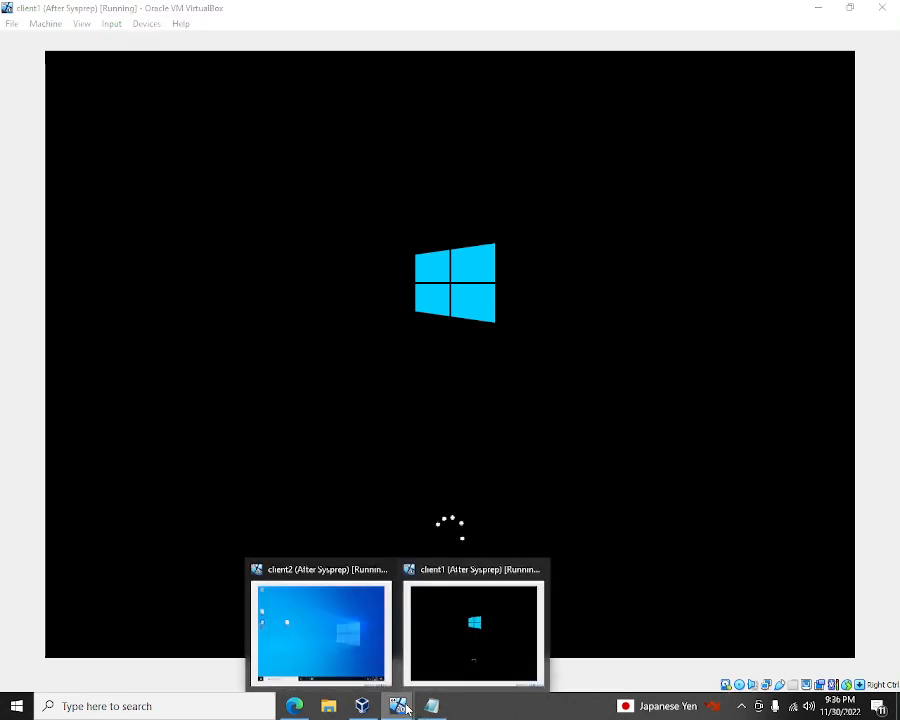
mouse_move(350, 658)
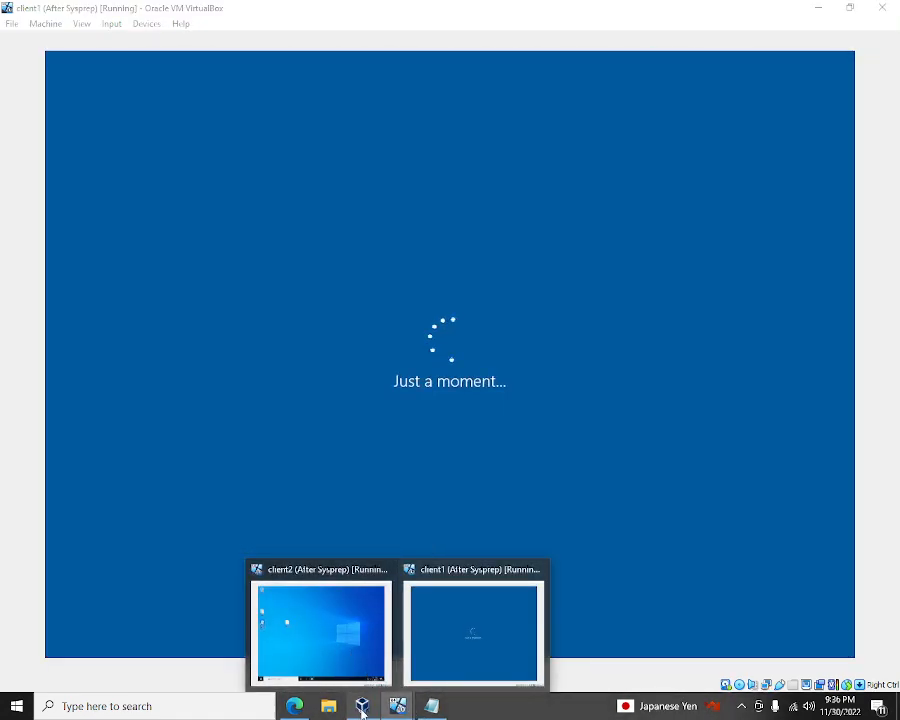
click(362, 706)
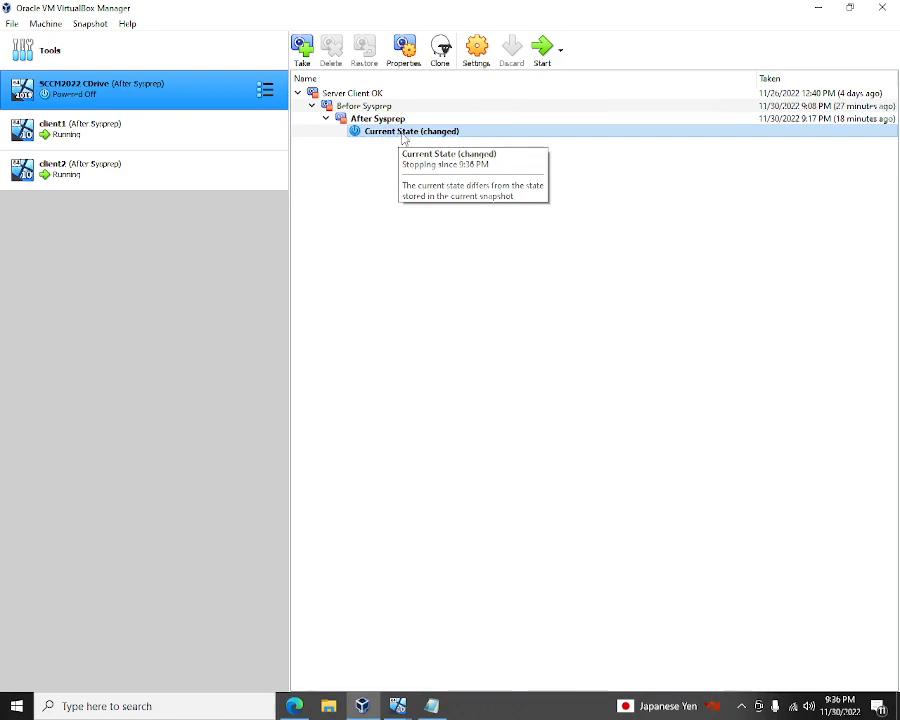
- Restore SCCM2022 CDrive to the After Sysprep snapshot without snapshotting the current state
right_click(398, 137)
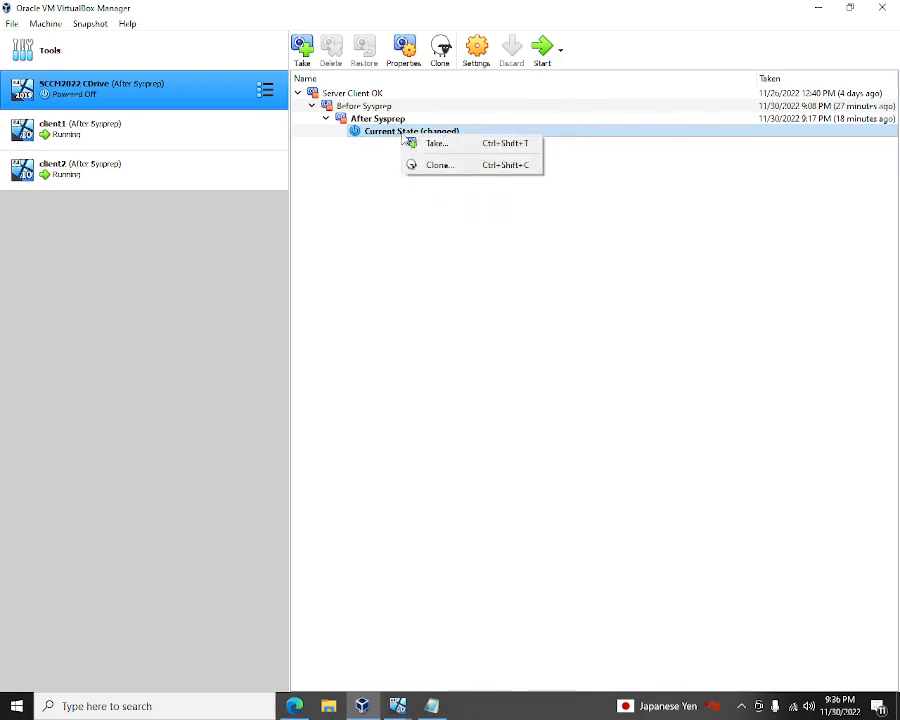
click(545, 138)
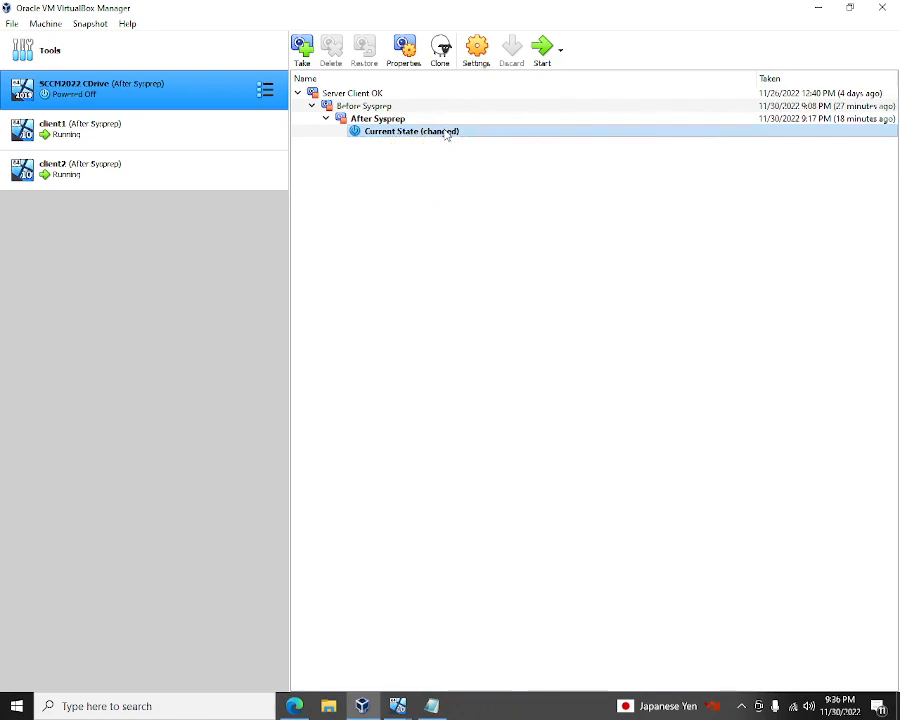
click(389, 121)
right_click(389, 121)
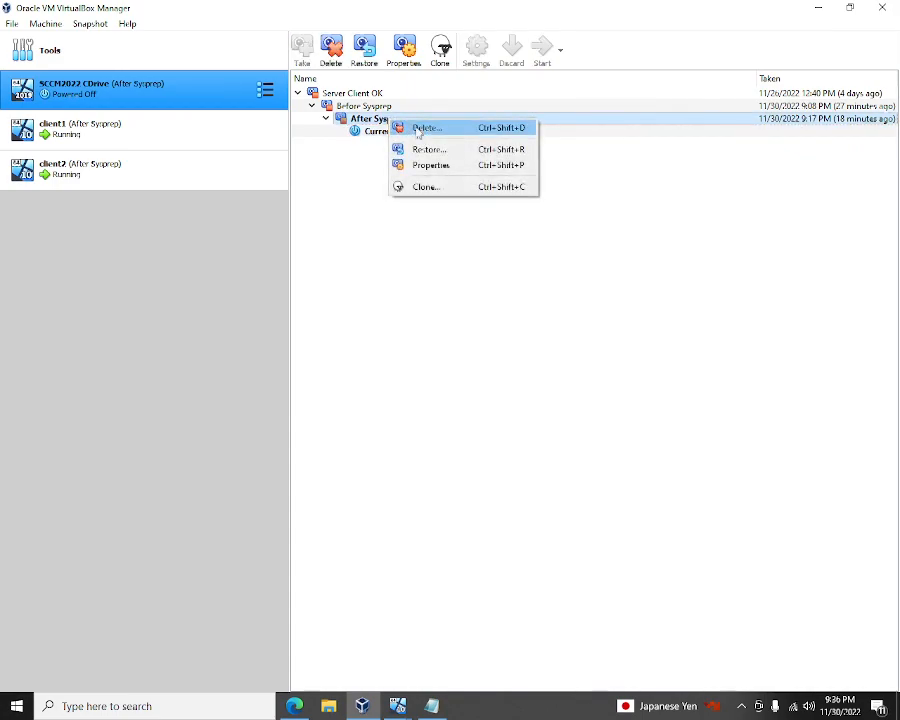
click(448, 151)
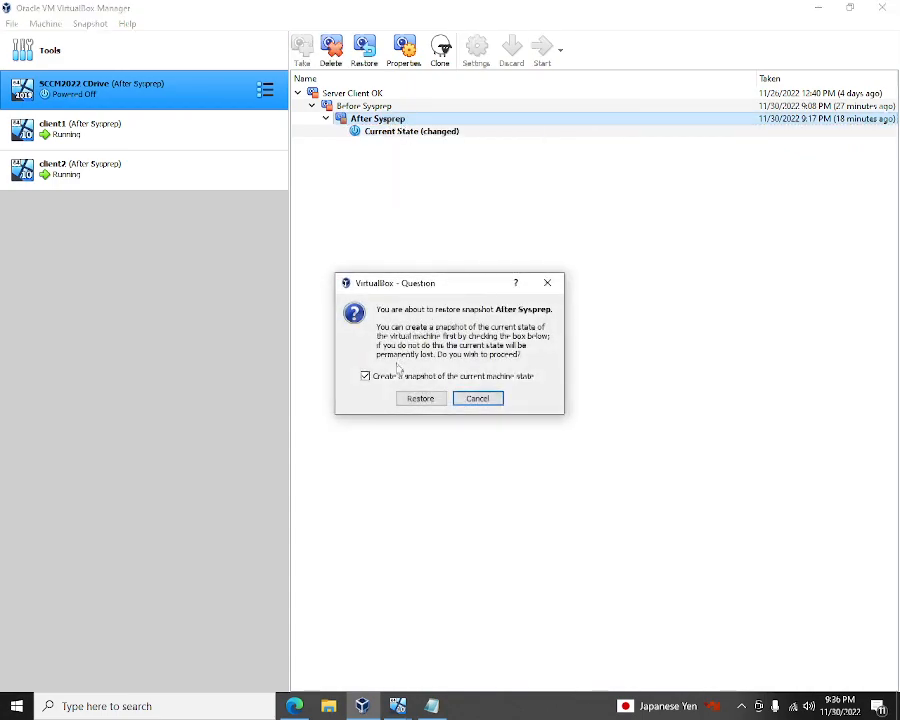
click(366, 376)
click(421, 398)
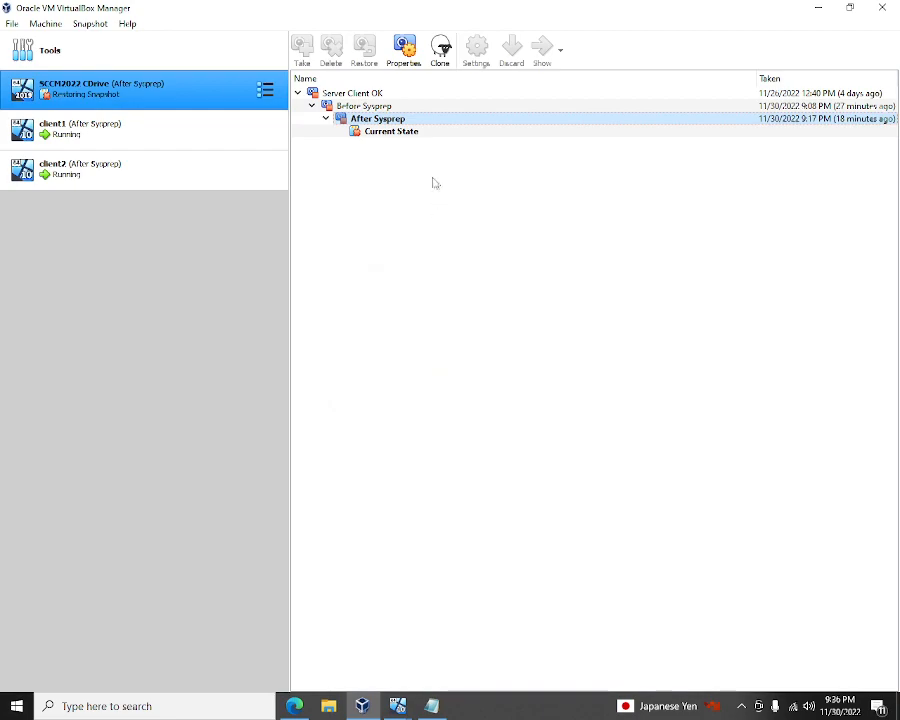
click(398, 134)
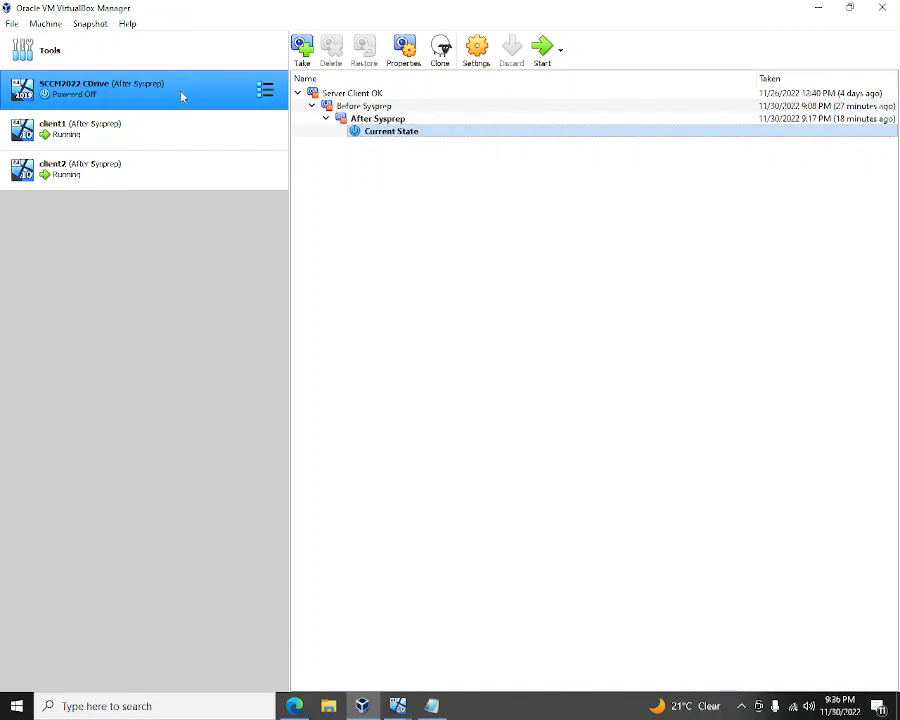
- In SCCM2022 CDrive's Storage settings, add an optical drive with Boot_dyn_27112022.iso to Controller: SATA
click(474, 50)
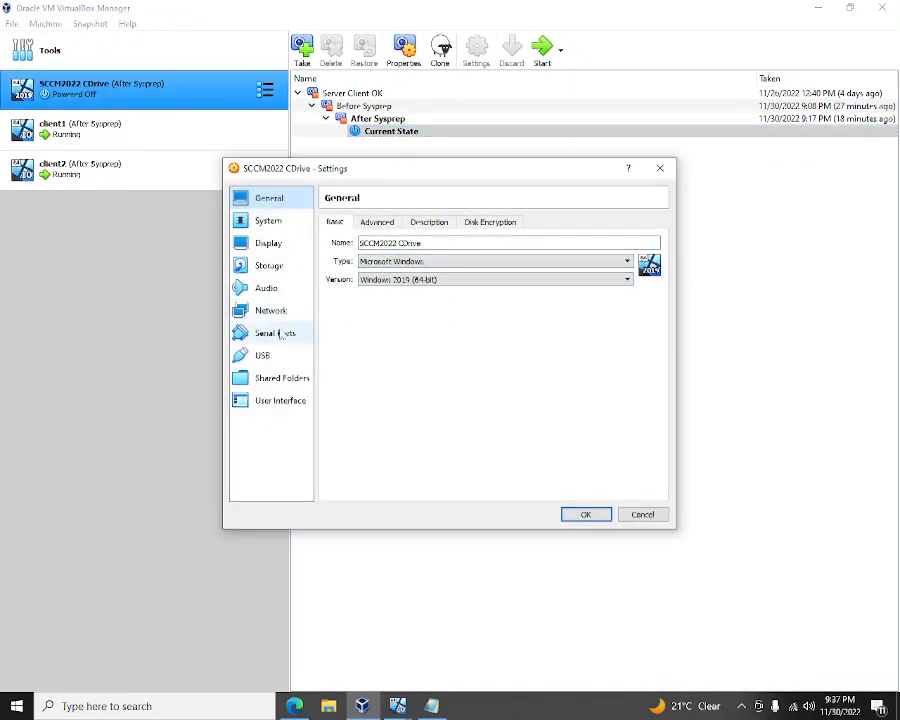
click(270, 265)
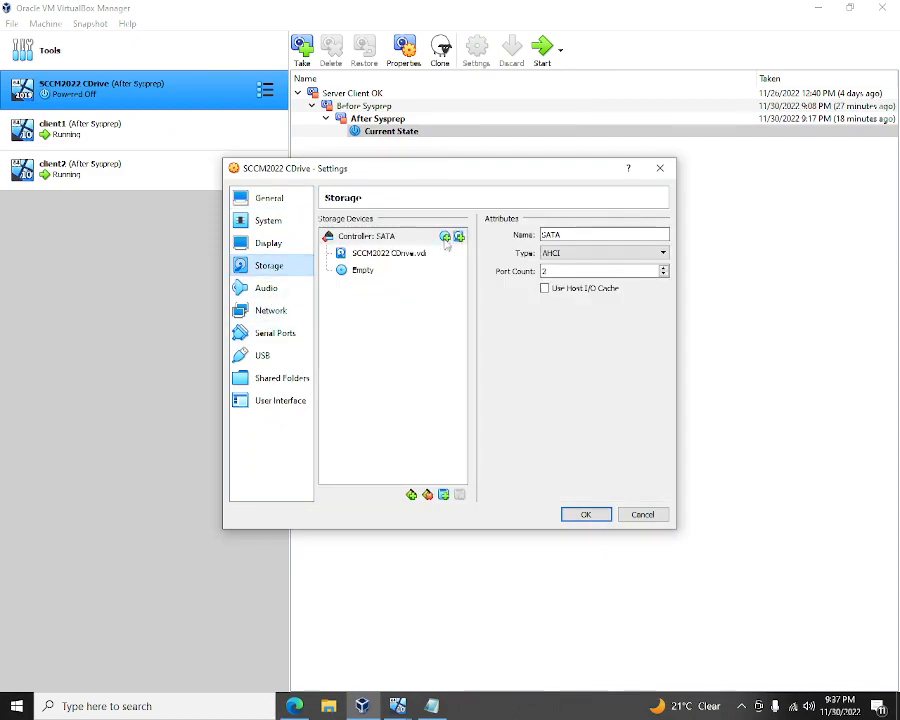
click(372, 258)
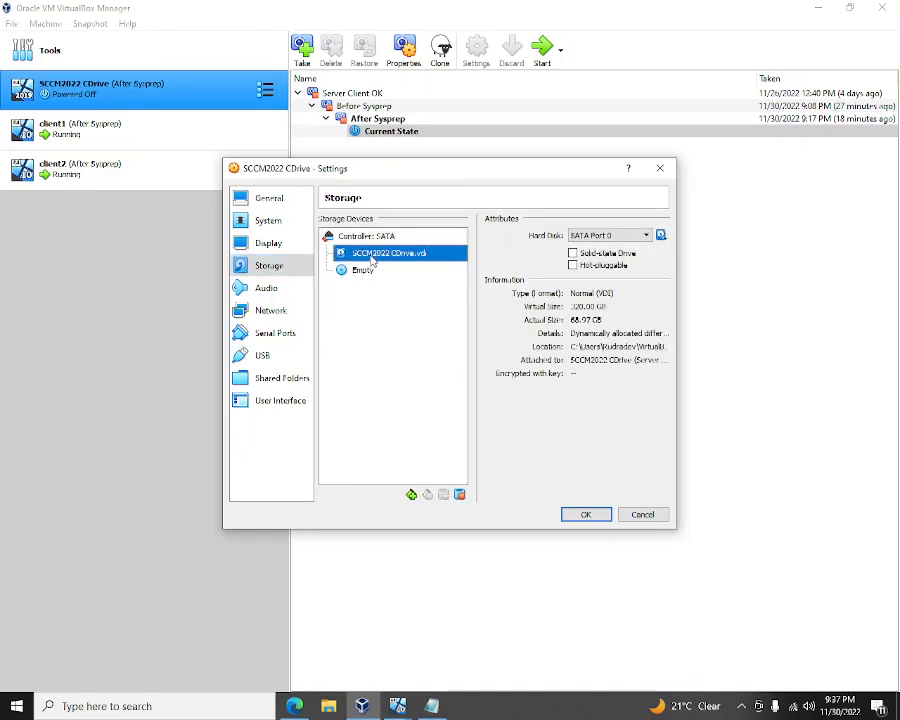
click(388, 236)
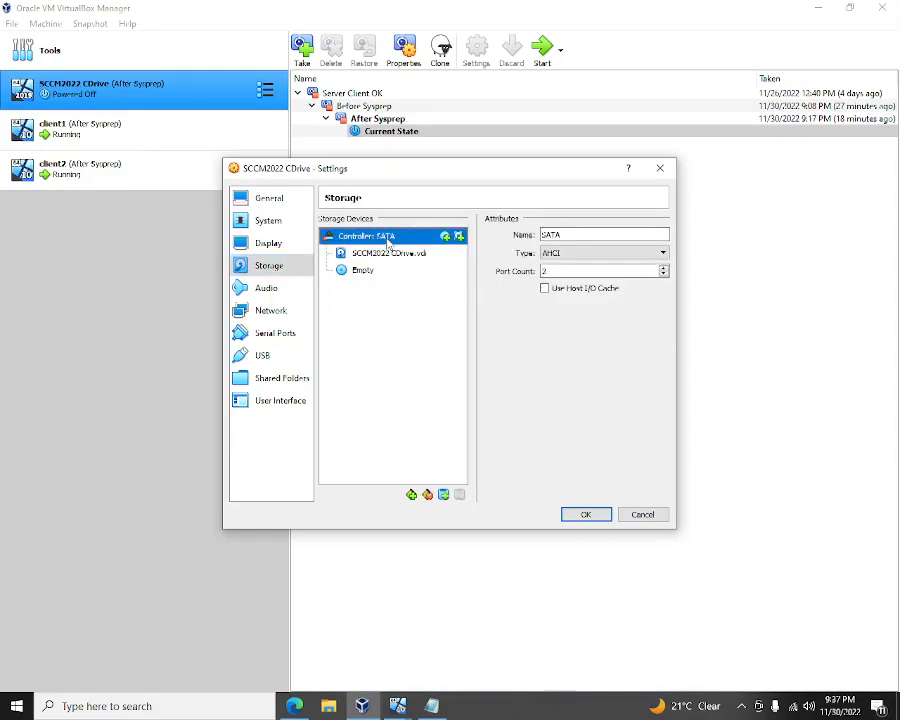
click(444, 237)
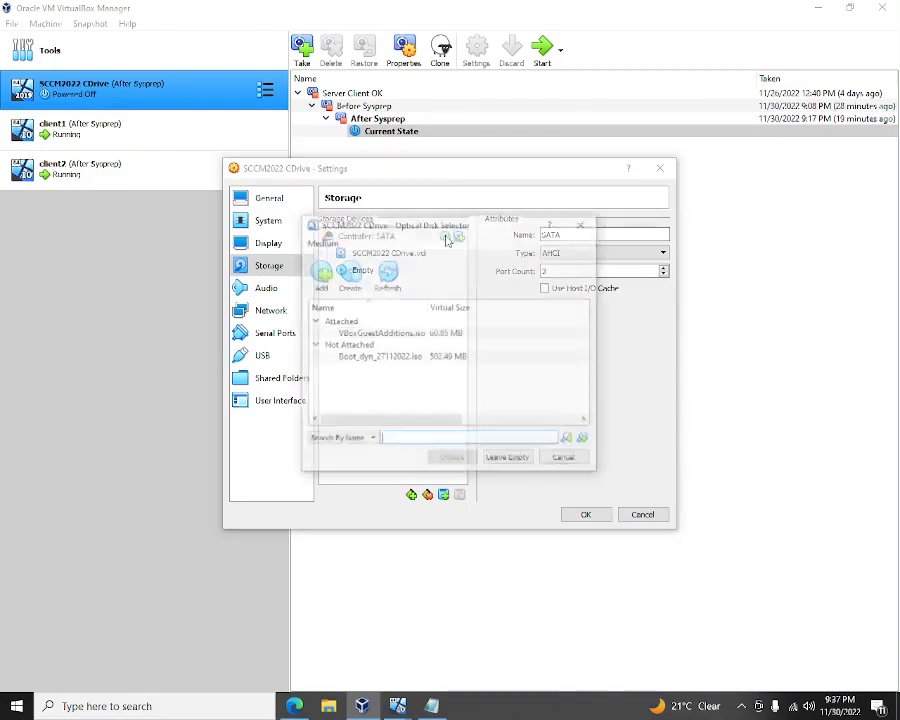
click(377, 358)
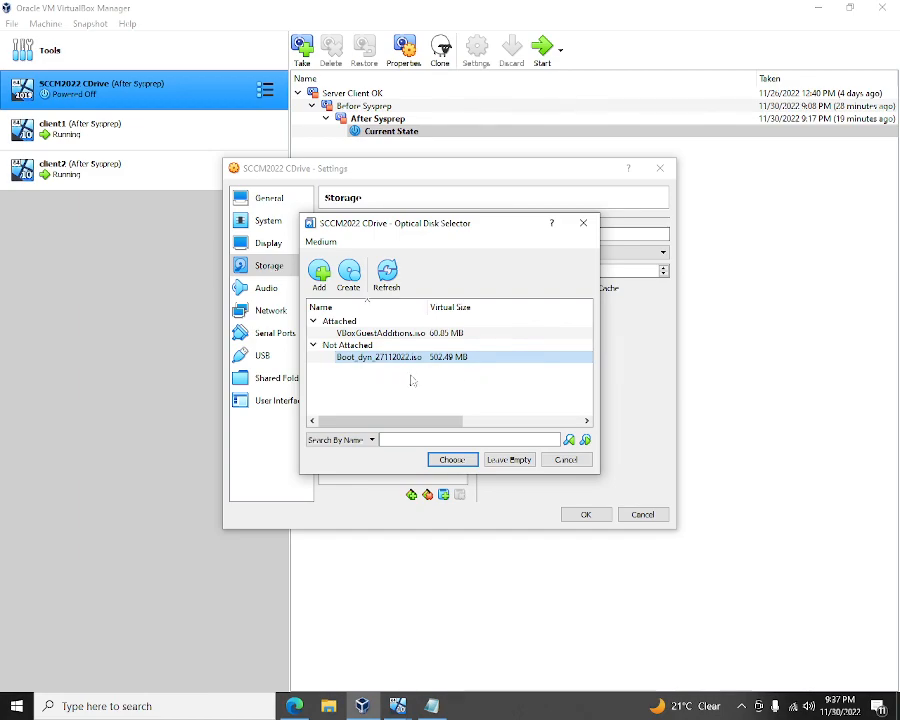
click(452, 459)
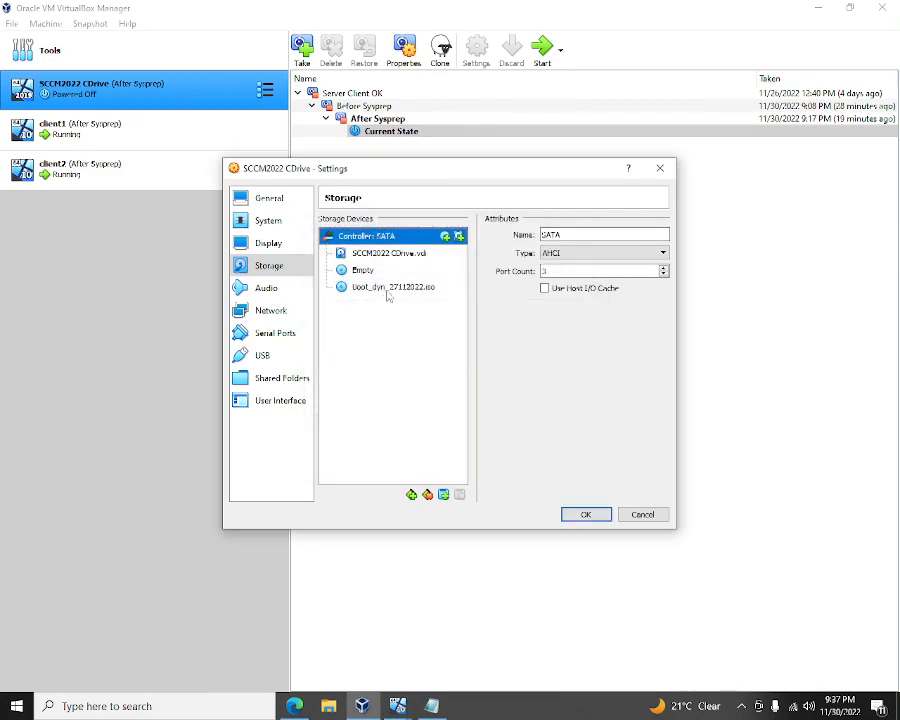
click(425, 288)
- Put the ISO drive on SATA Port 0 and move SCCM2022 CDrive.vdi to SATA Port 3
click(598, 235)
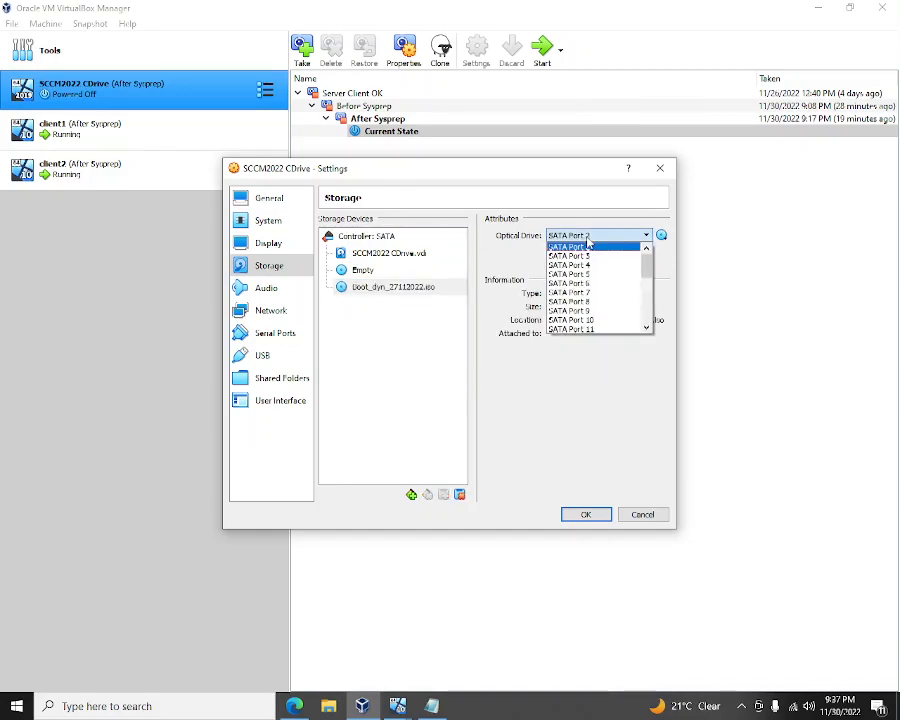
click(389, 253)
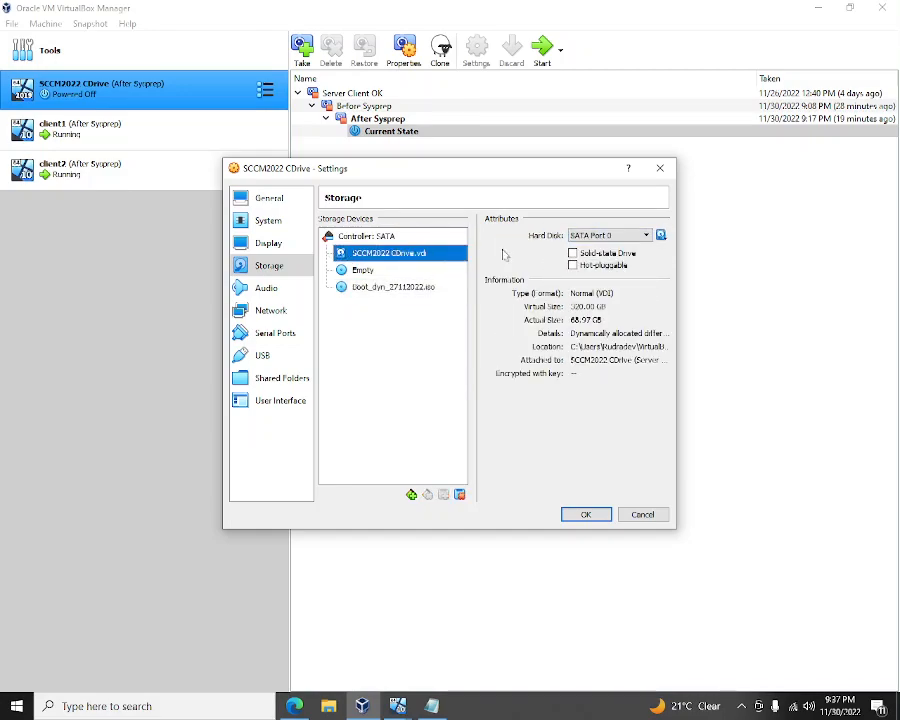
click(608, 235)
click(608, 257)
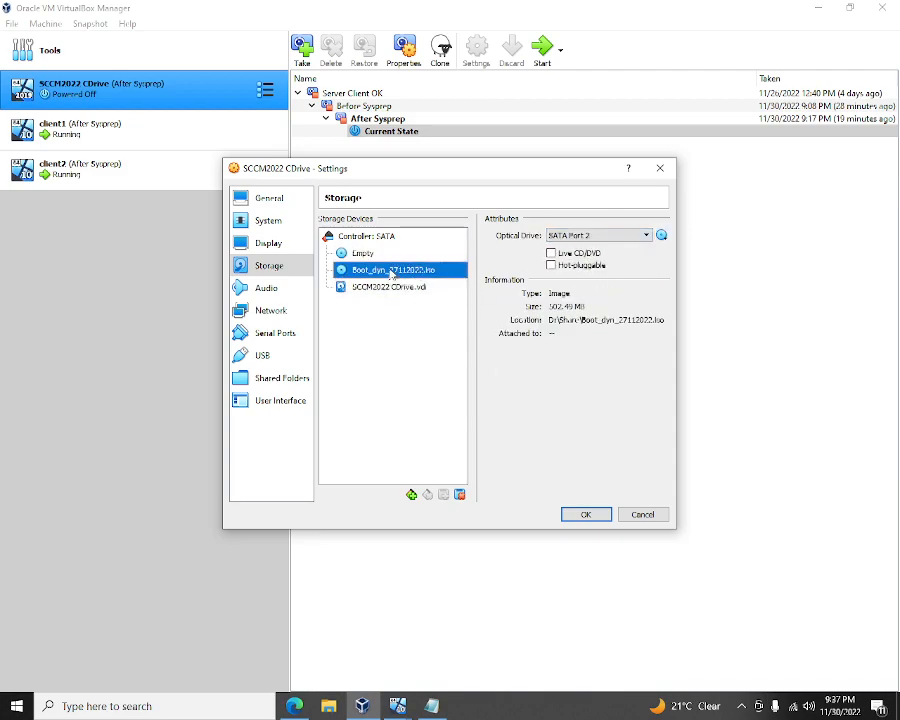
click(622, 237)
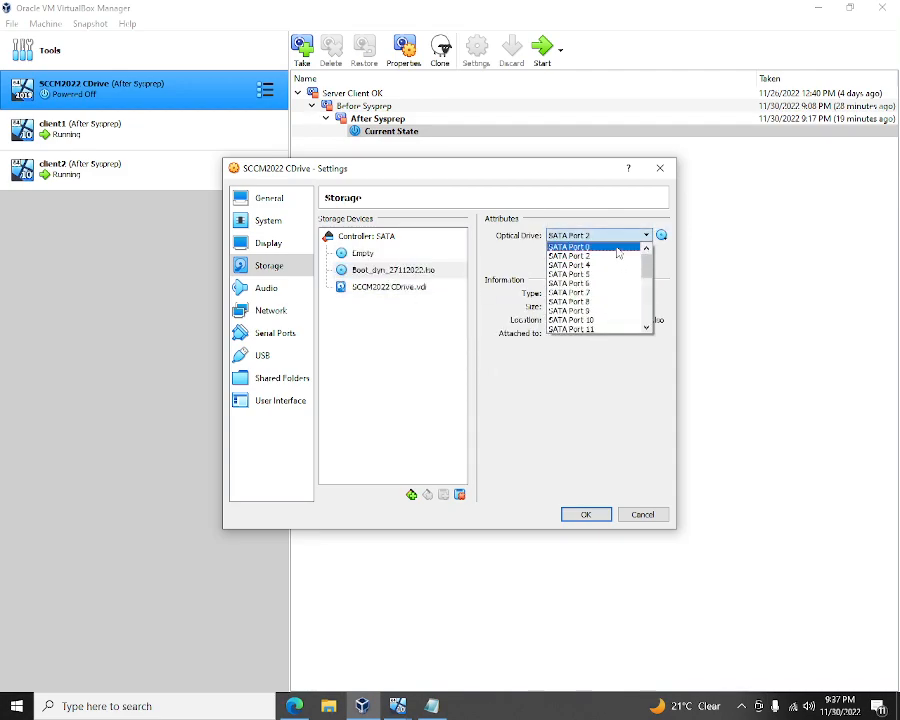
click(618, 248)
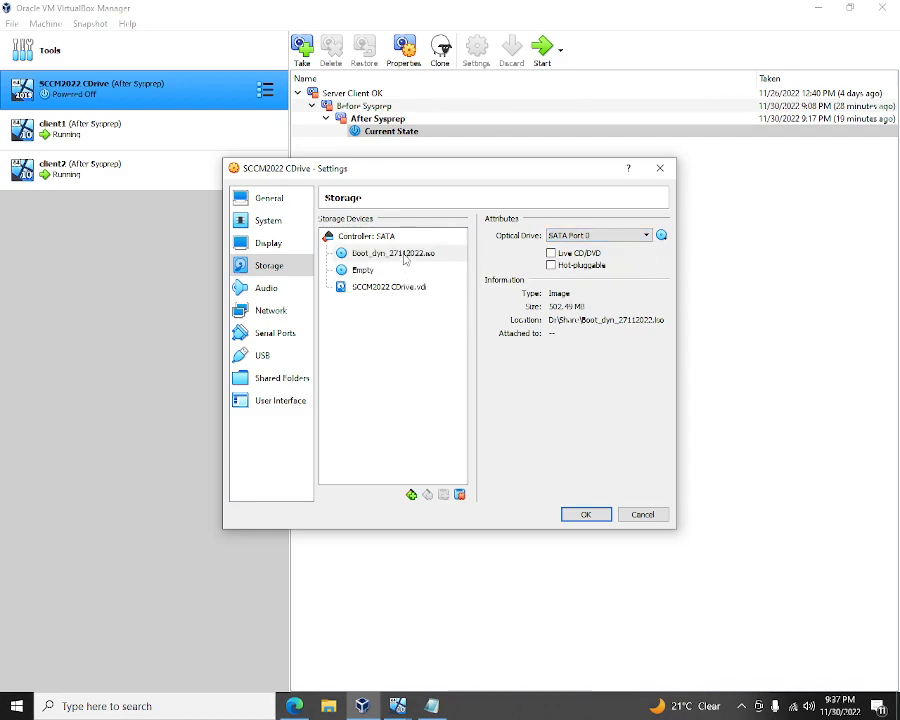
click(404, 256)
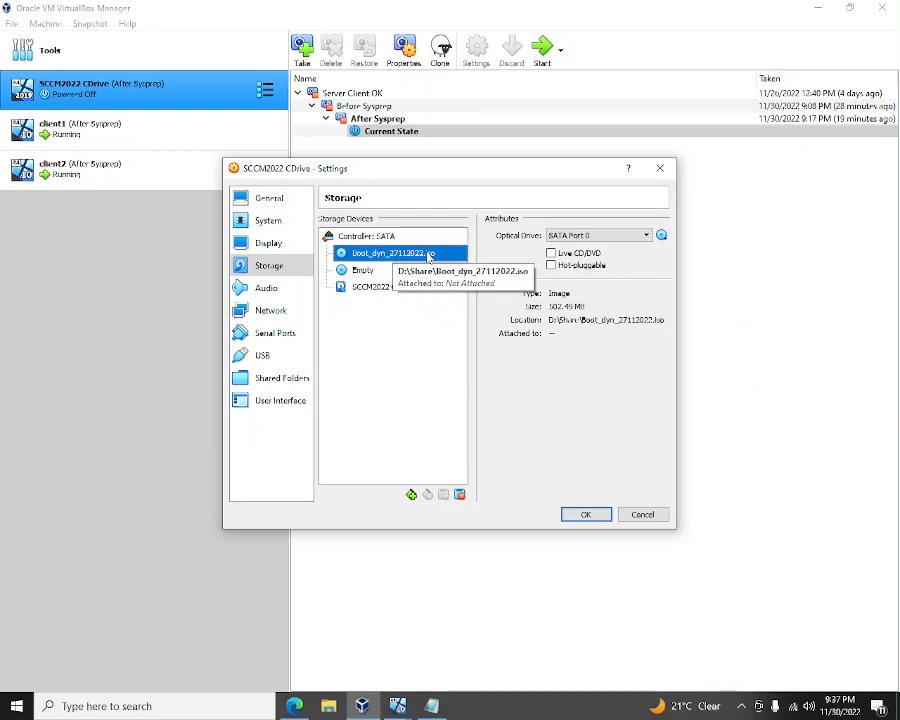
click(371, 290)
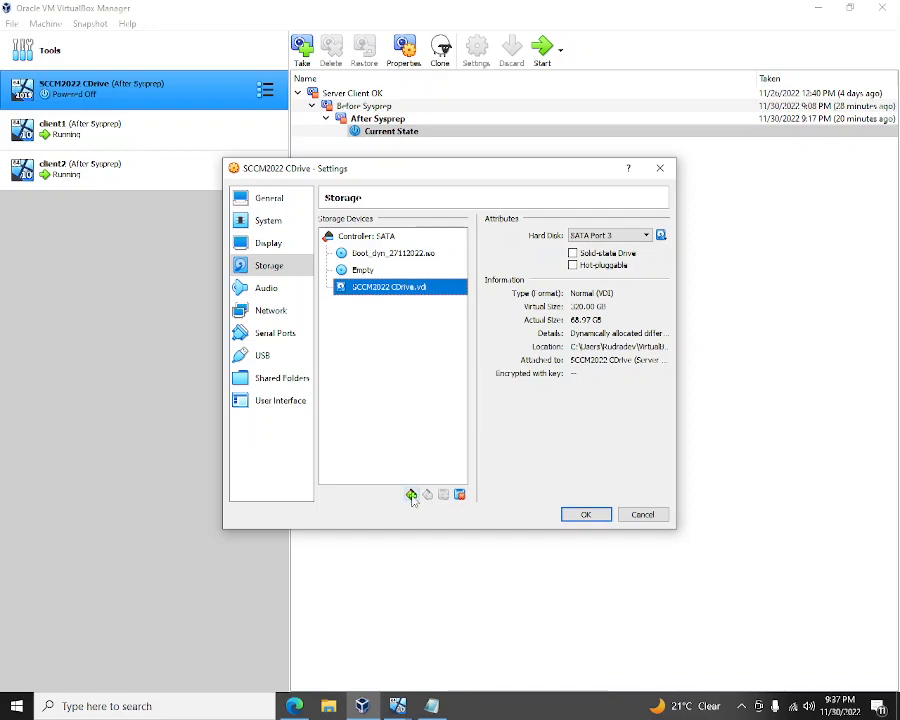
- Start the Create Virtual Hard Disk wizard for Controller: SATA and open host File Explorer
click(402, 236)
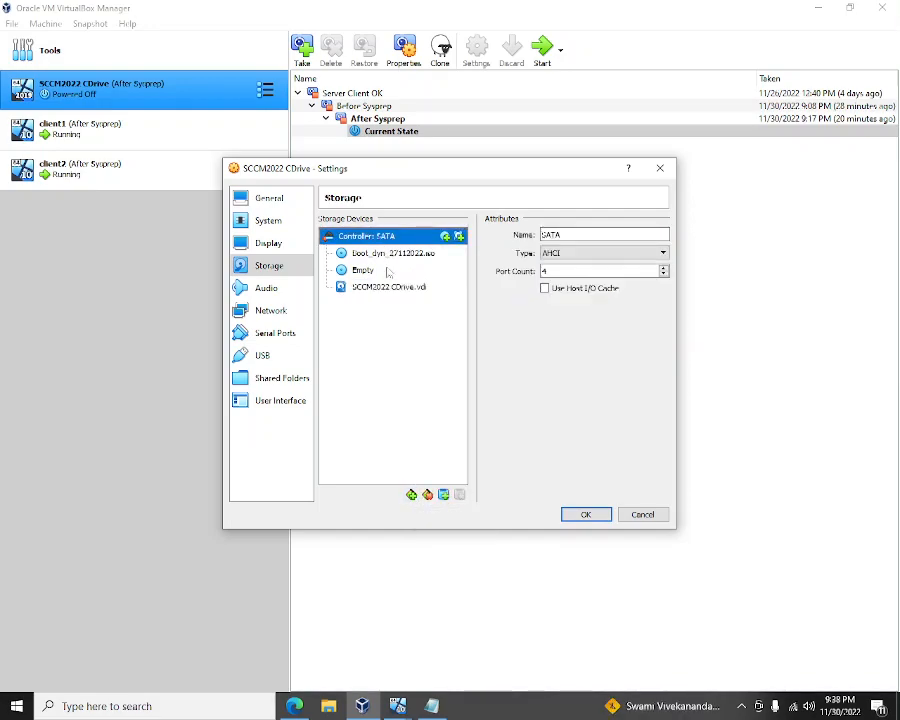
click(460, 237)
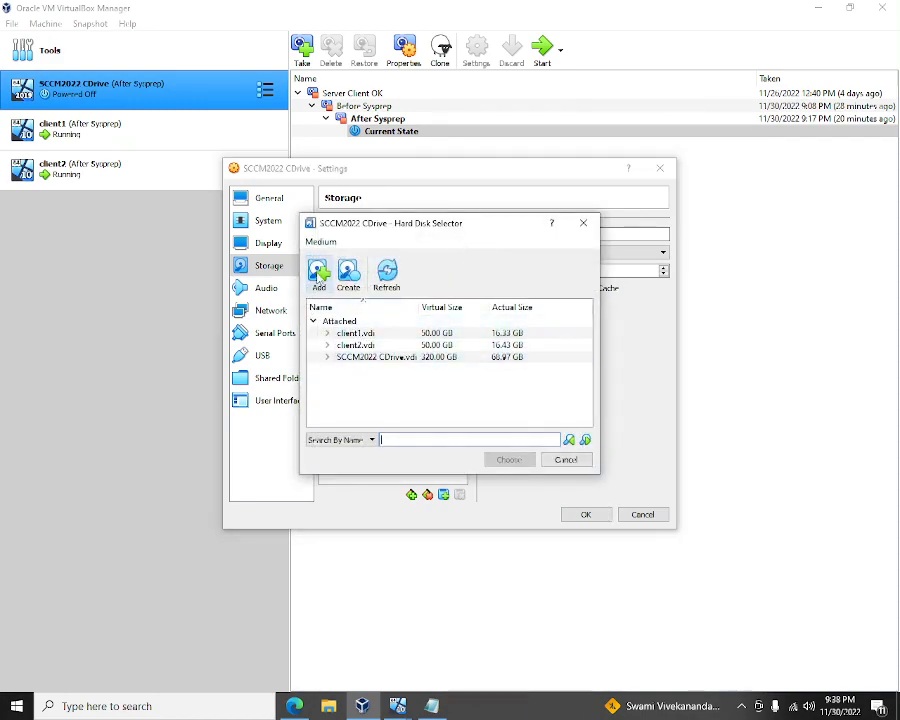
click(348, 272)
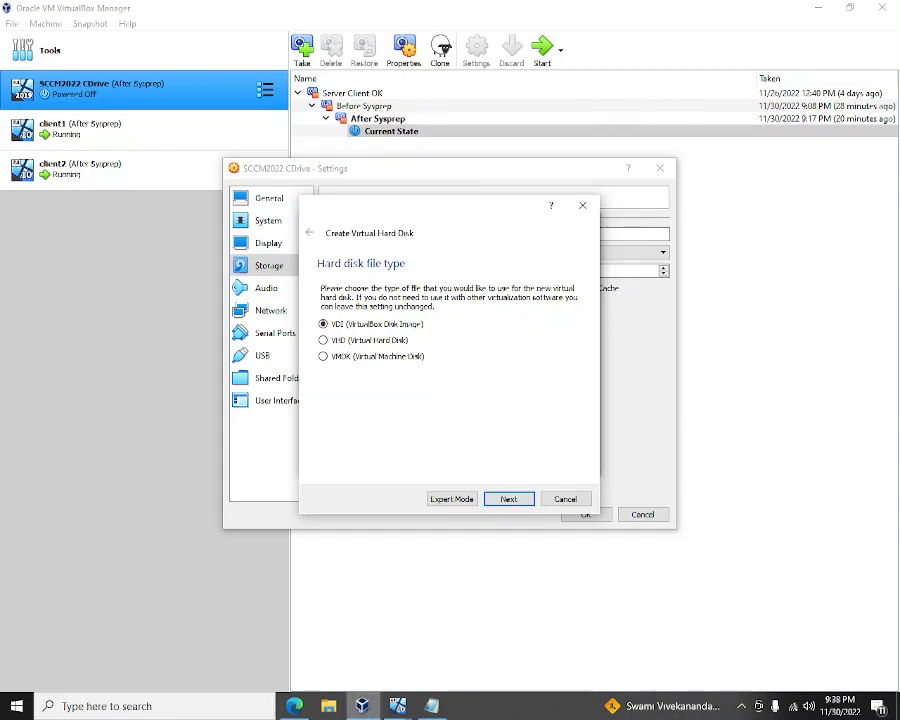
click(329, 708)
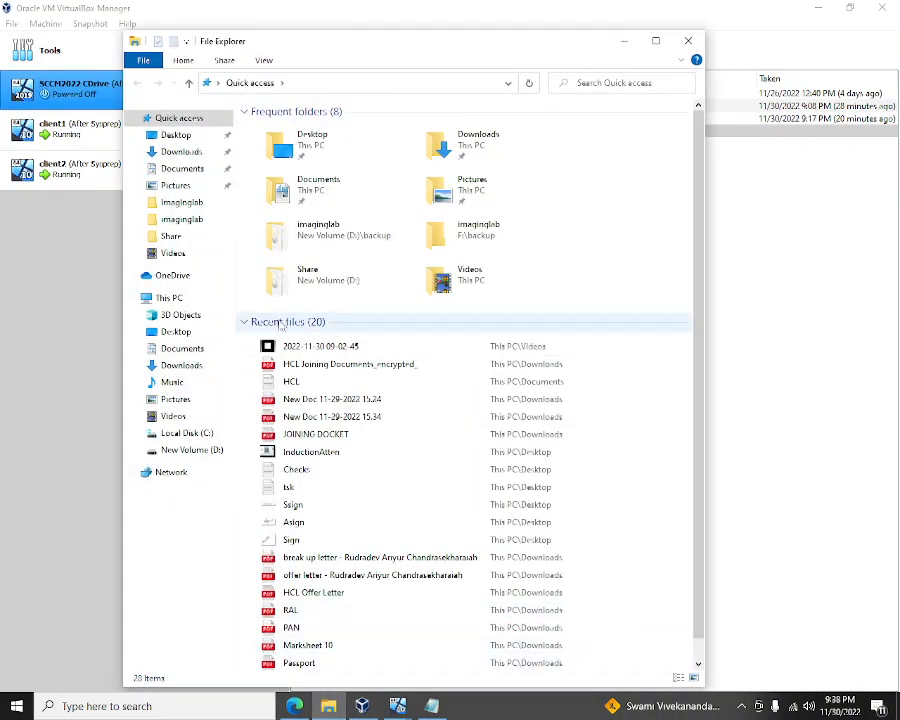
- View This PC showing 35.0 GB free on C: and 11.0 GB on D:, then close File Explorer
click(175, 299)
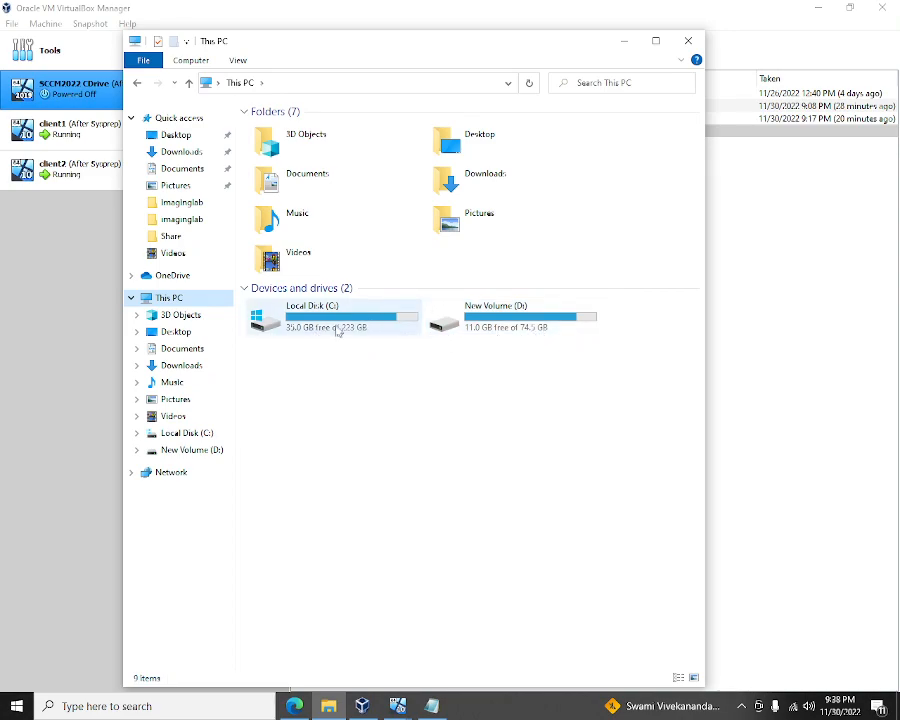
click(691, 46)
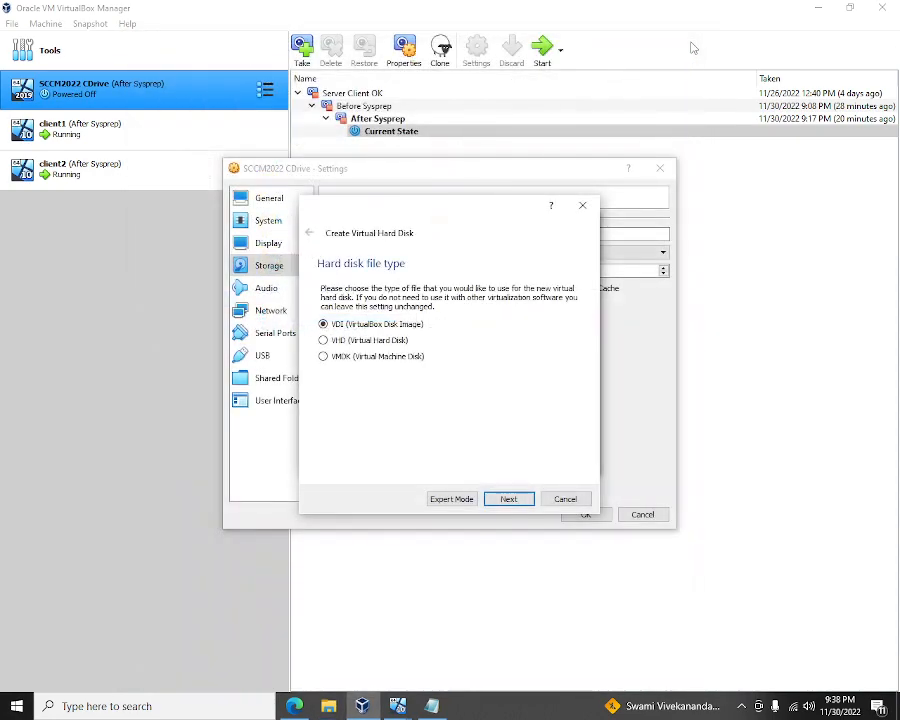
- Cancel the Create Virtual Hard Disk wizard, the Hard Disk Selector and the SCCM2022 CDrive Settings
click(566, 500)
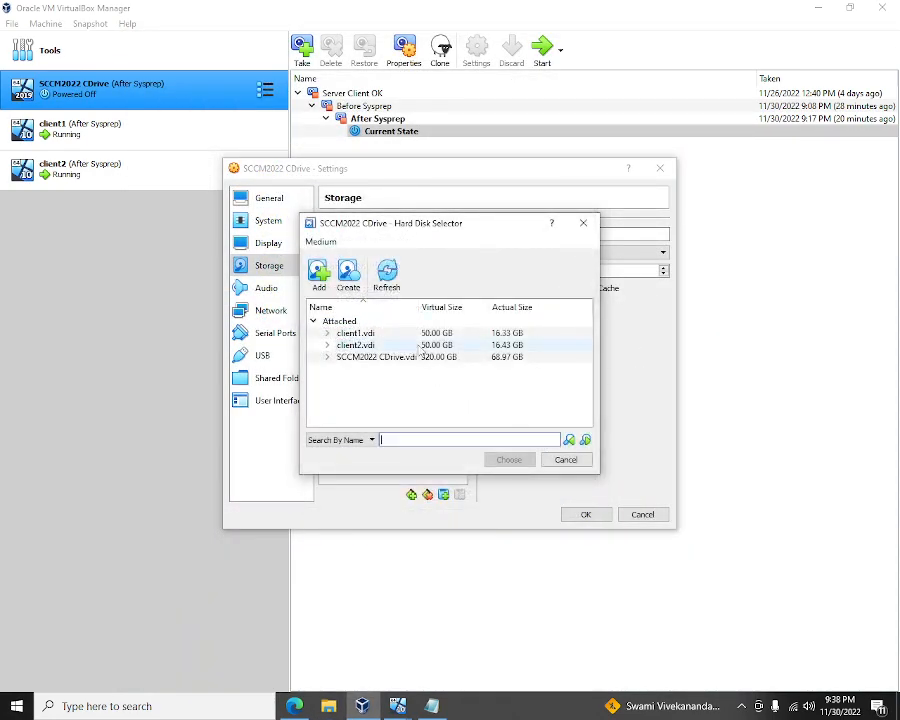
click(566, 459)
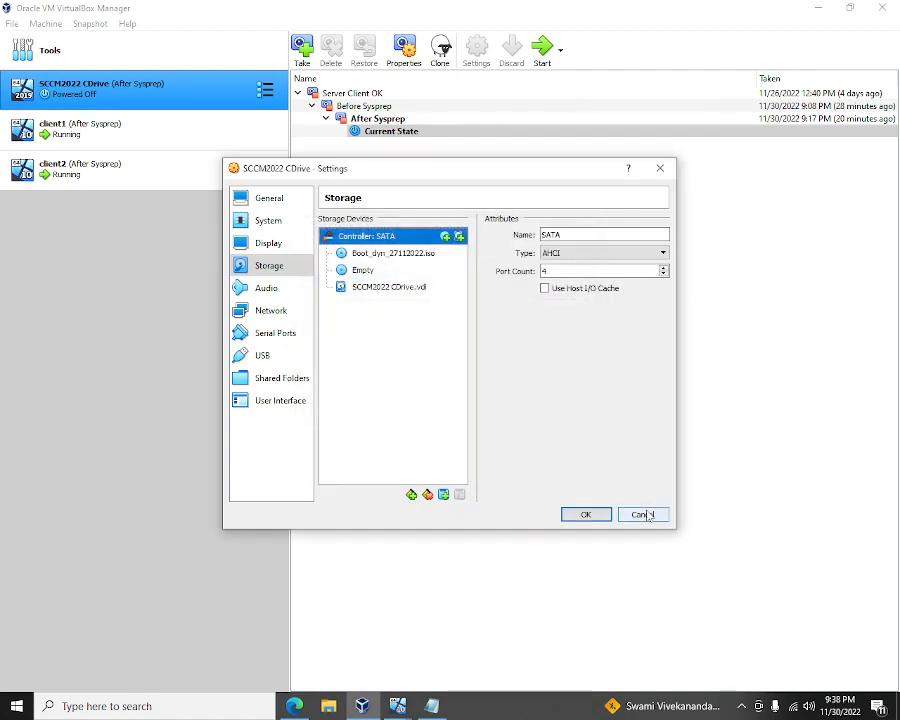
click(402, 289)
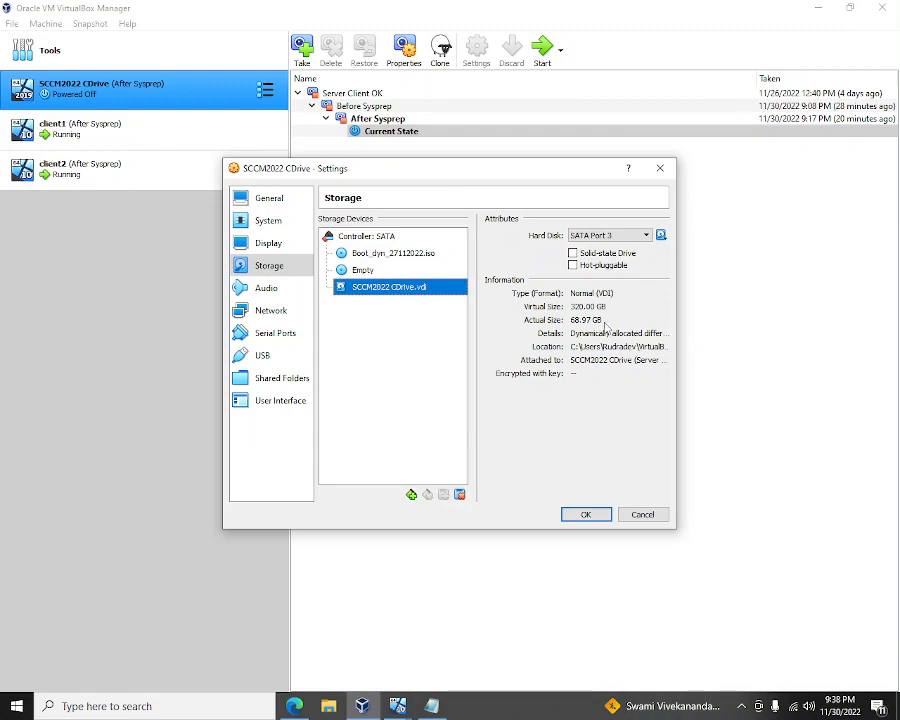
click(645, 514)
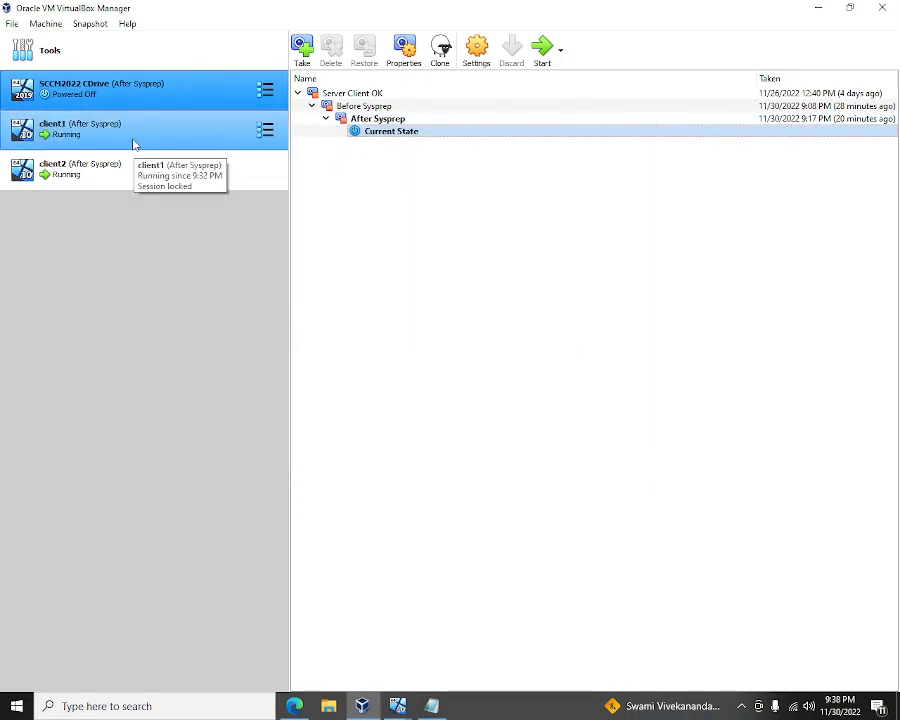
- In the client1 VM, confirm United States as the region, glancing at the Notepad notes
click(360, 705)
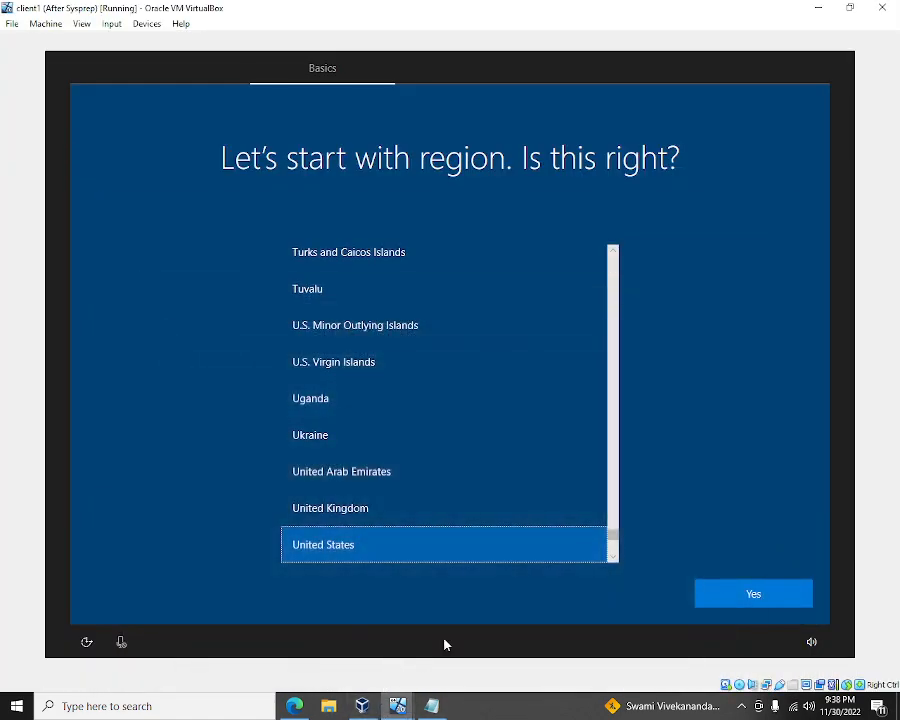
click(733, 596)
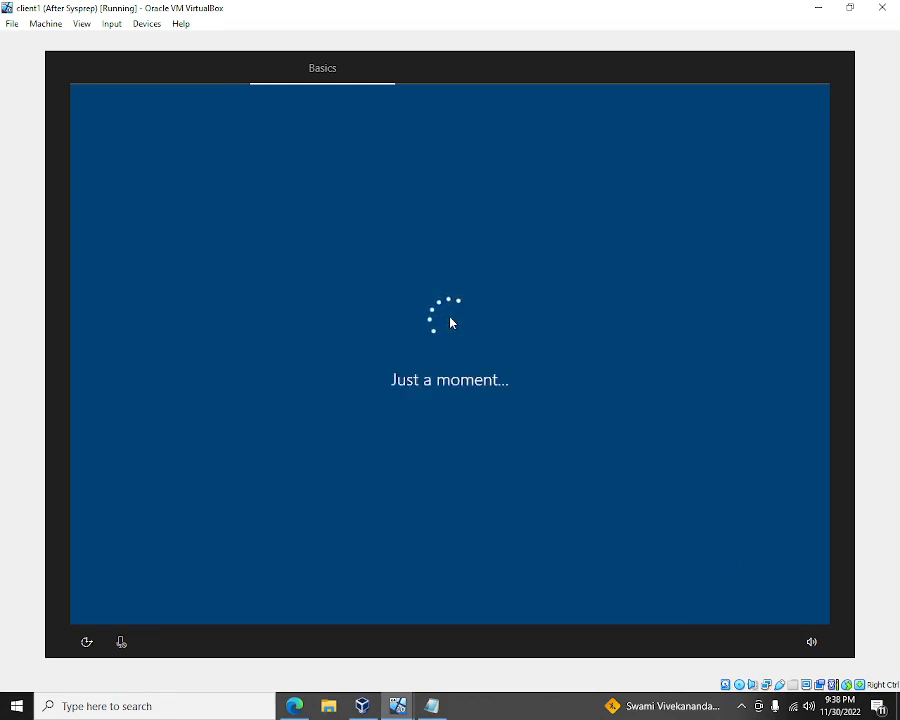
click(436, 708)
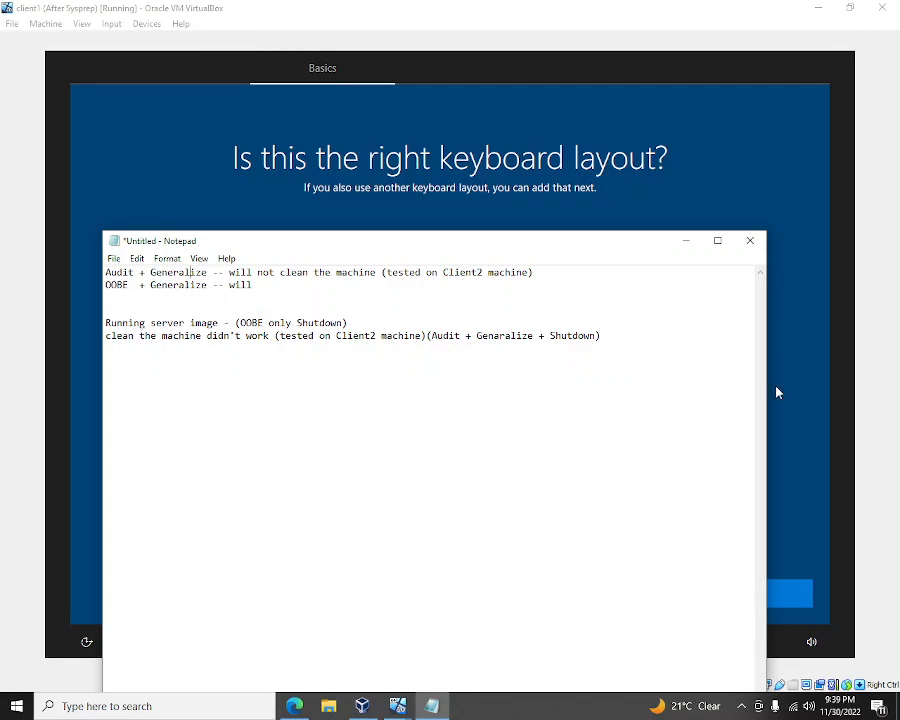
click(794, 427)
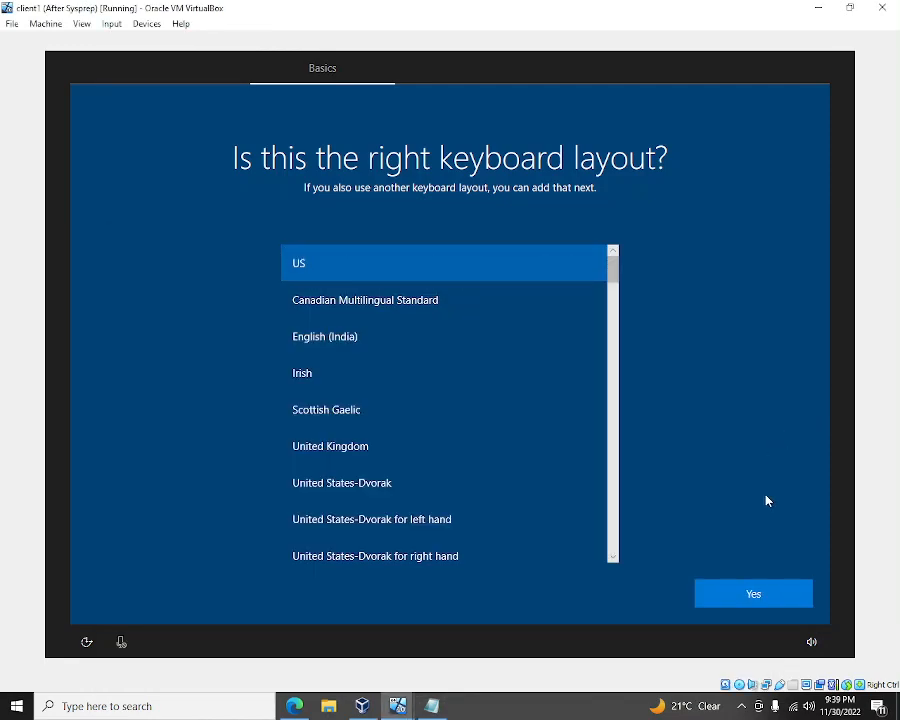
- Confirm the US keyboard, skip a second layout, continue offline with limited setup, and accept the license
click(748, 598)
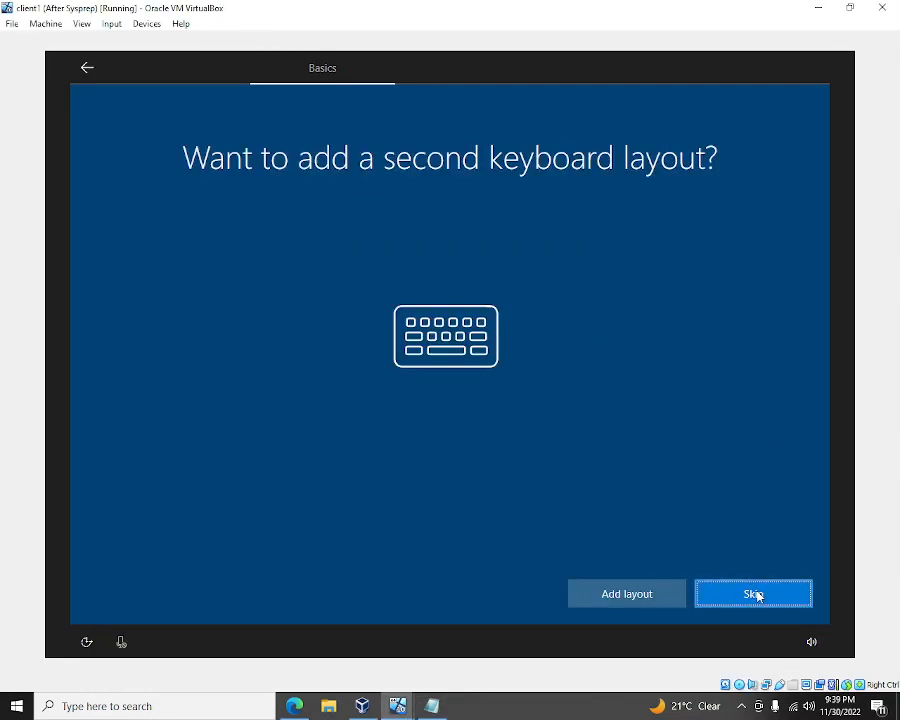
click(757, 595)
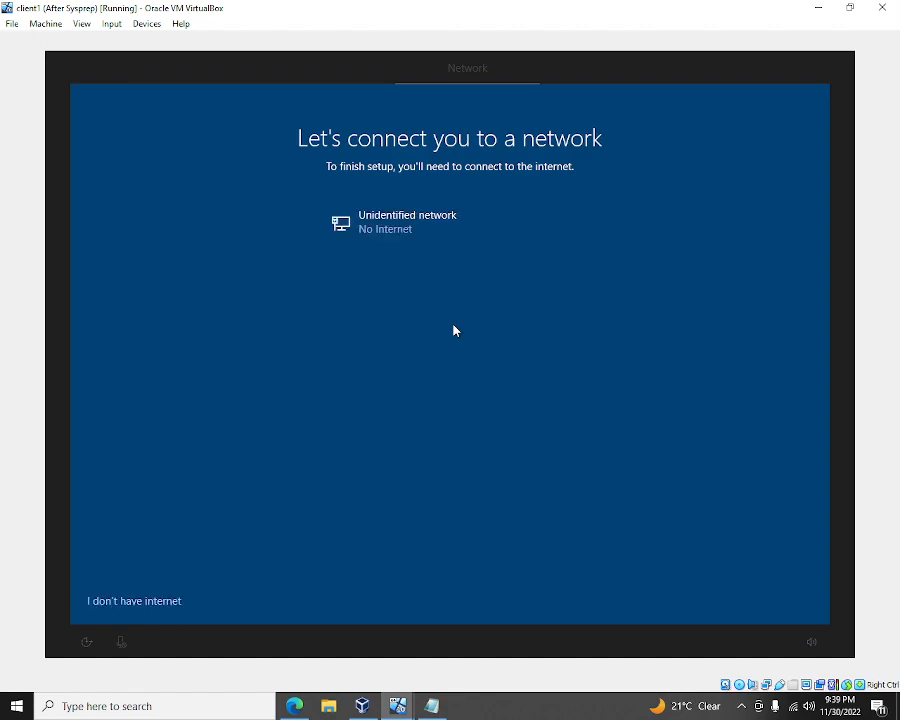
click(146, 603)
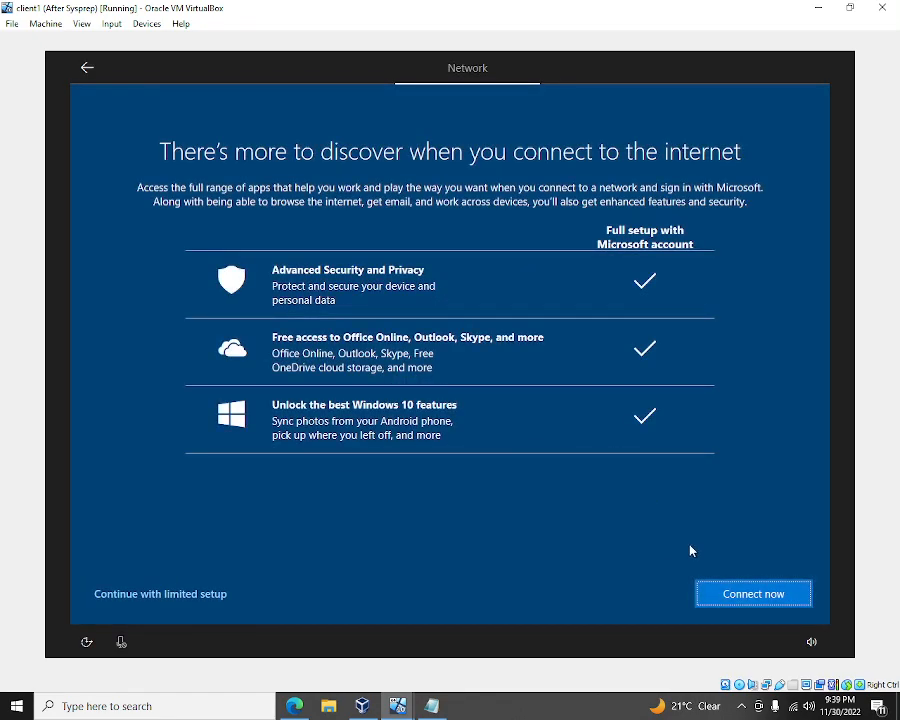
click(204, 597)
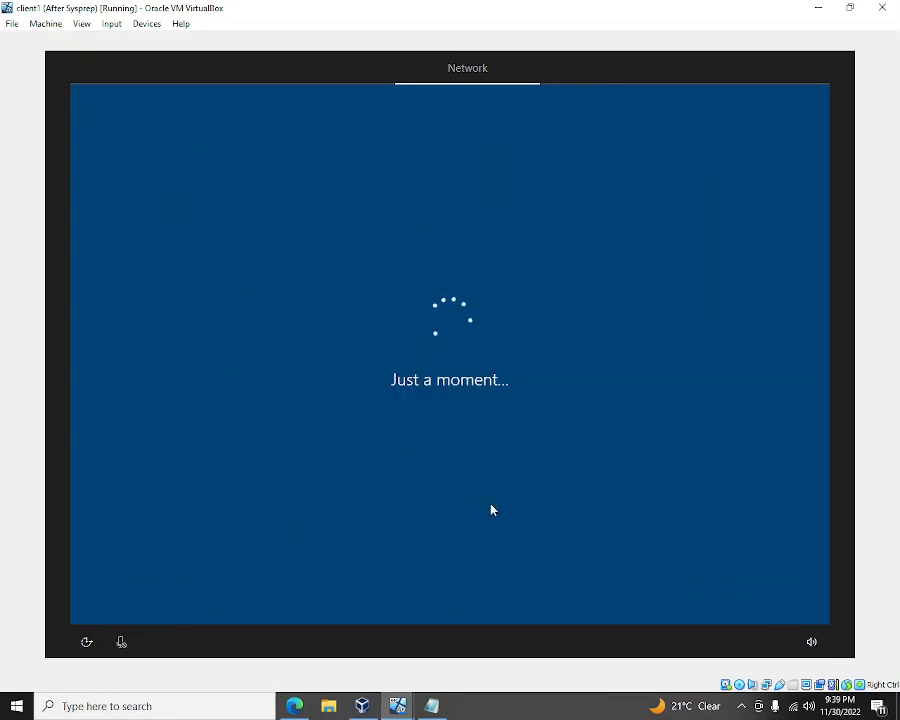
click(729, 595)
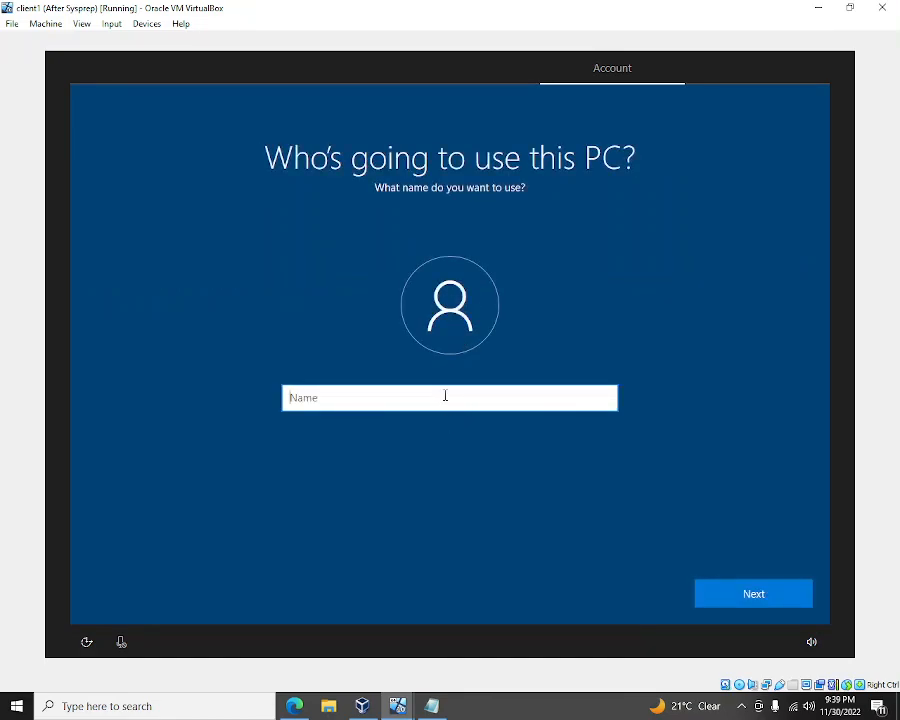
- Enter admin as the local account's user name, resubmitting it over several attempts
text(admin)
key(Return)
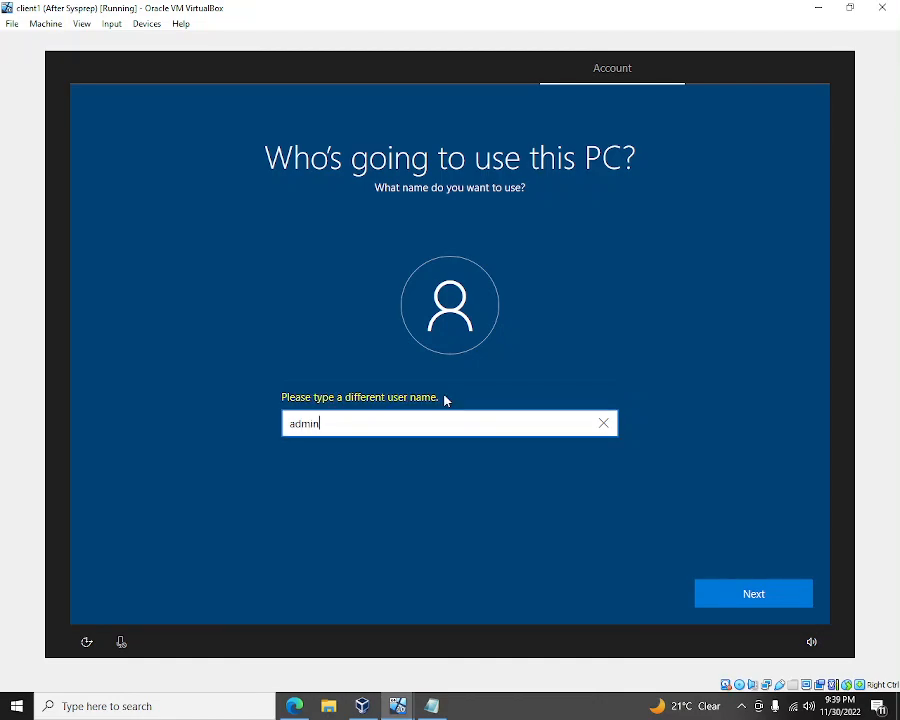
click(740, 598)
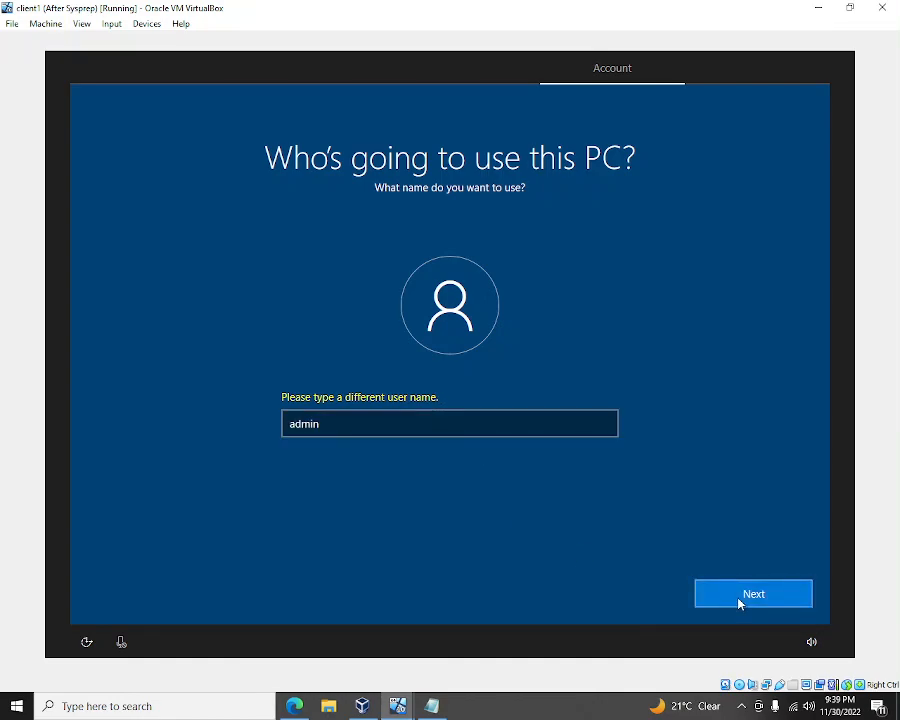
click(432, 426)
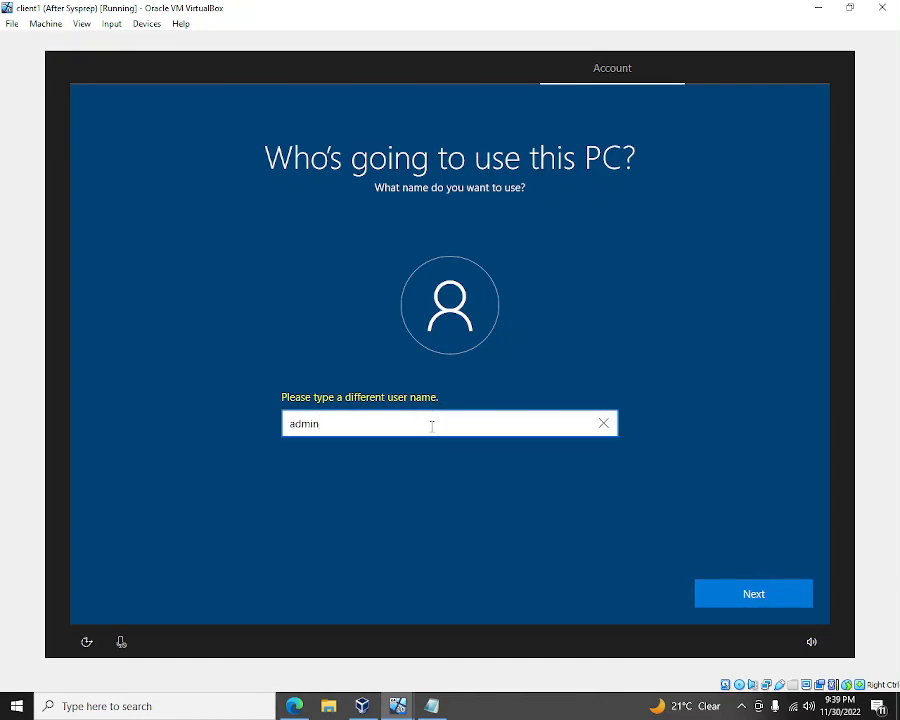
click(722, 584)
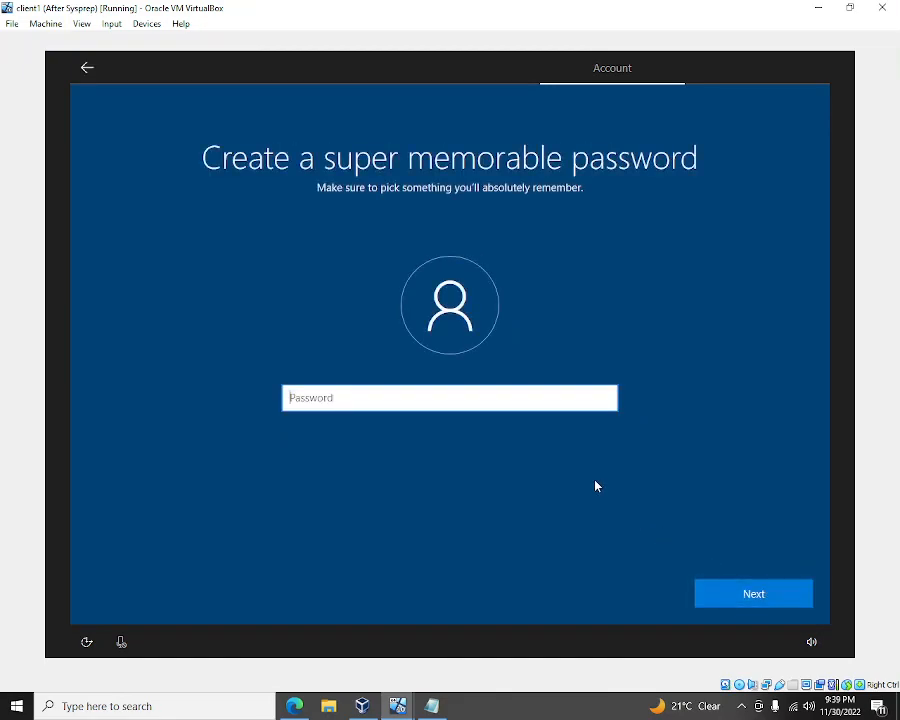
click(745, 597)
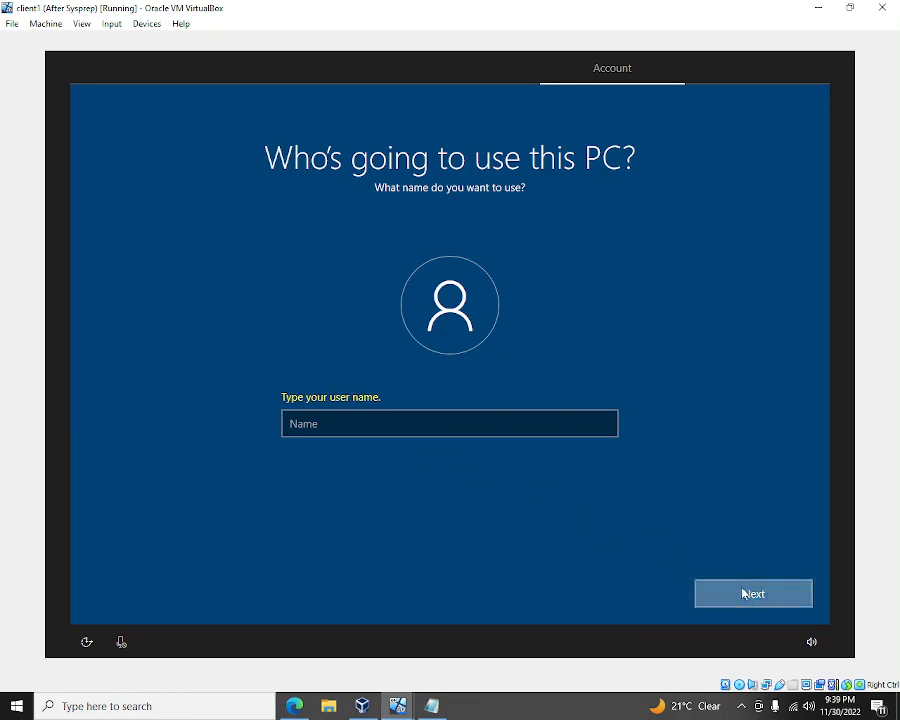
click(366, 427)
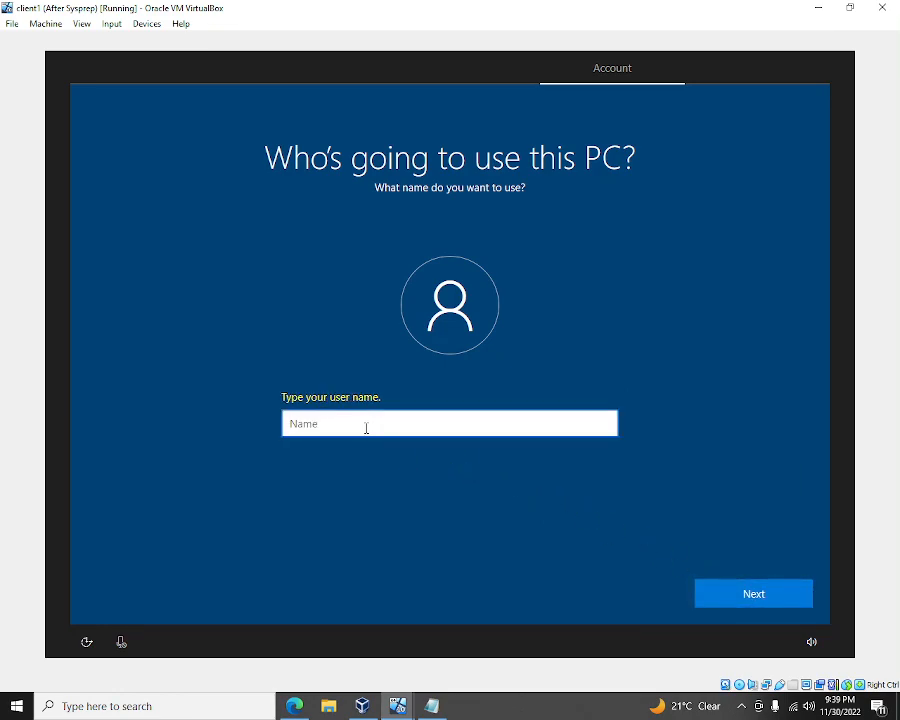
text(admin)
key(Return)
key(Return)
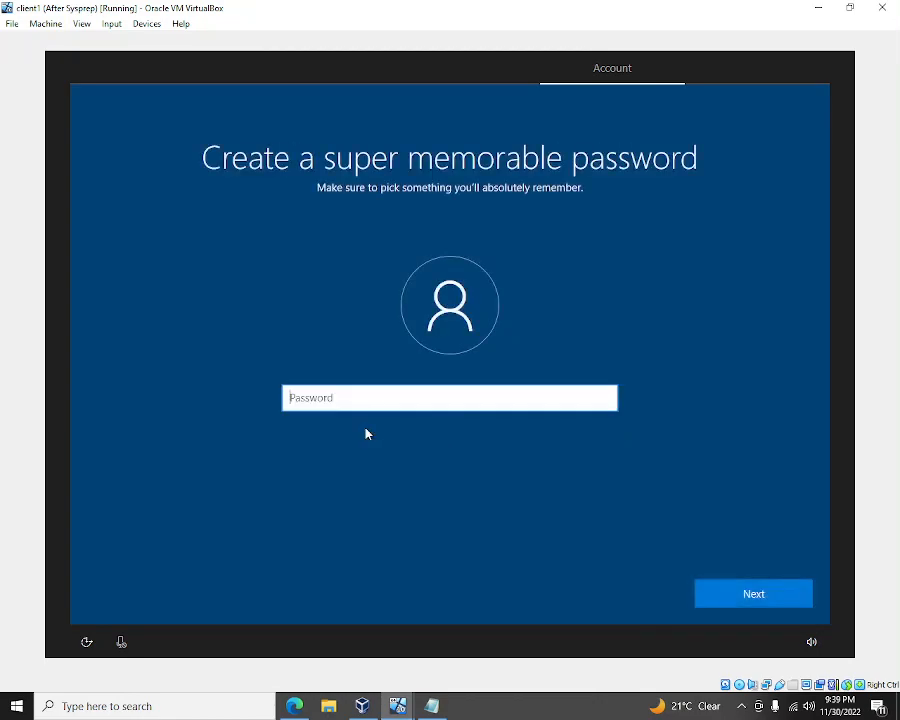
text(1)
key(Return)
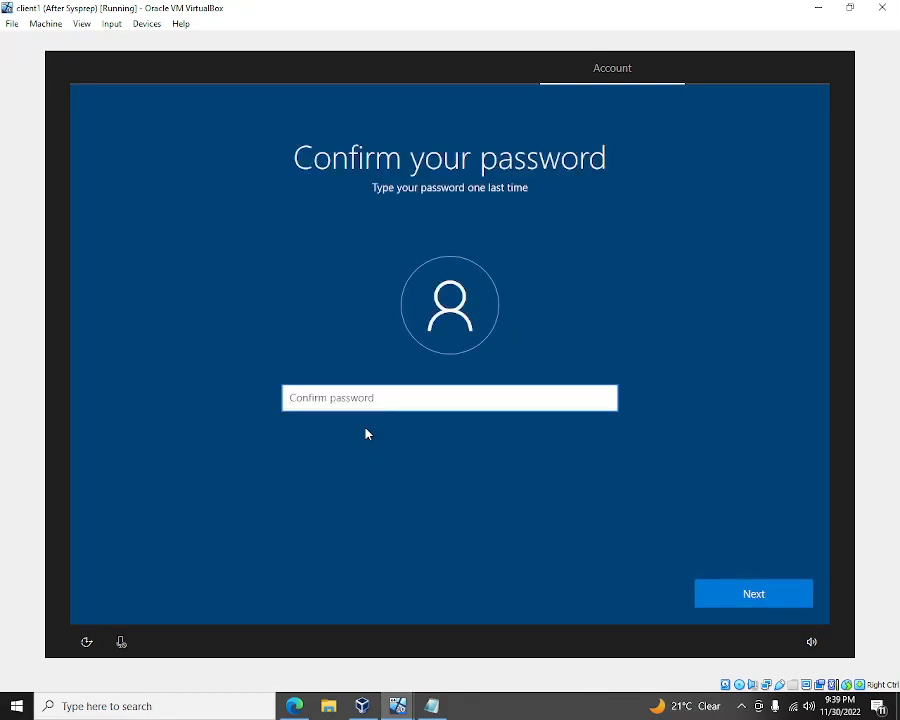
key(Return)
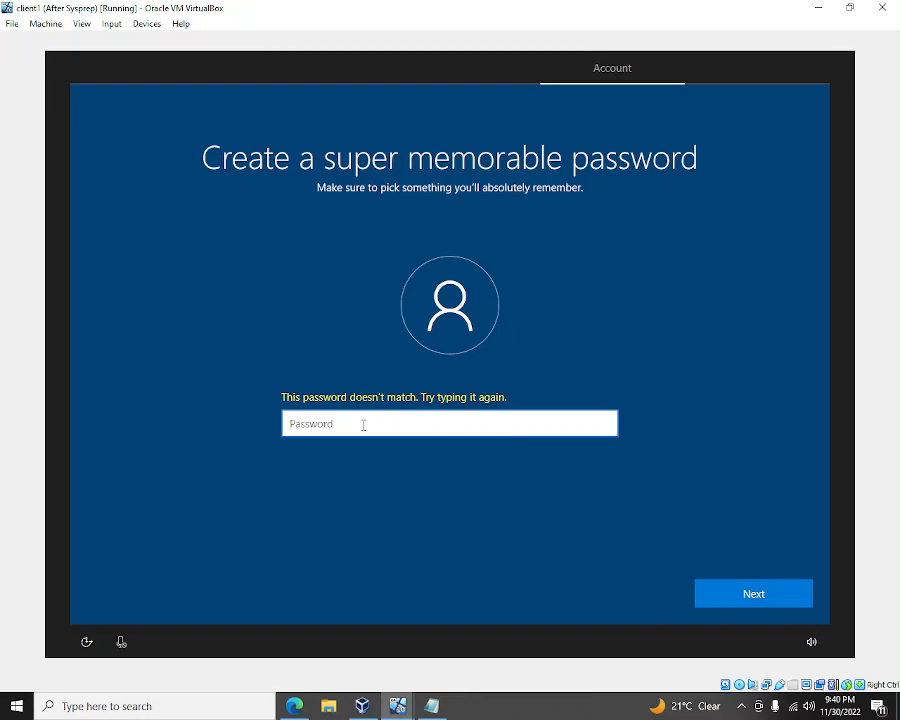
- Enter the account password and confirm it
text(••••••••••)
key(Return)
text(•••••••)
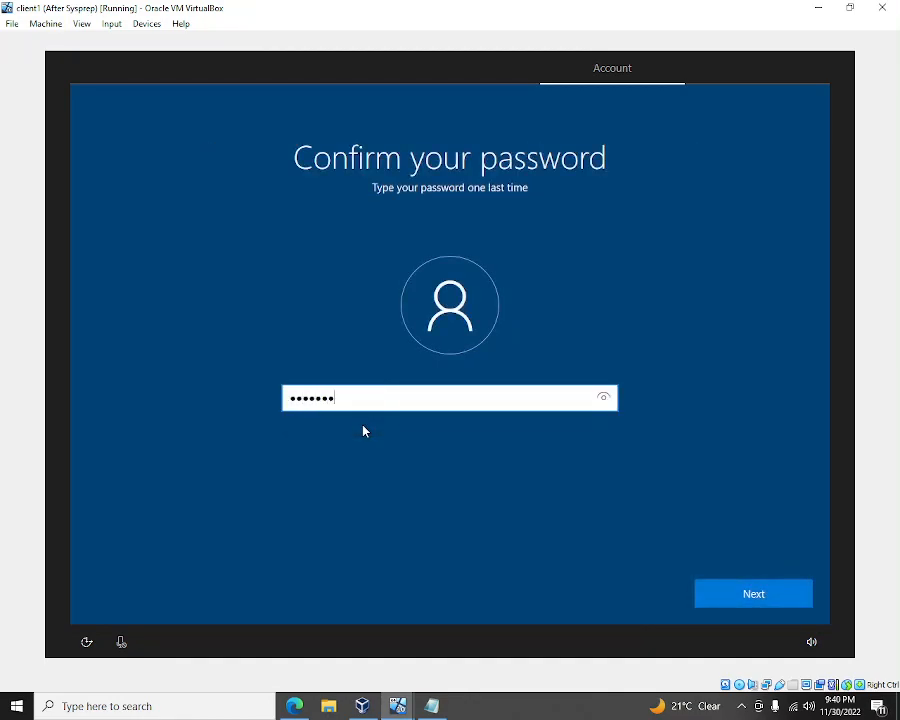
key(Return)
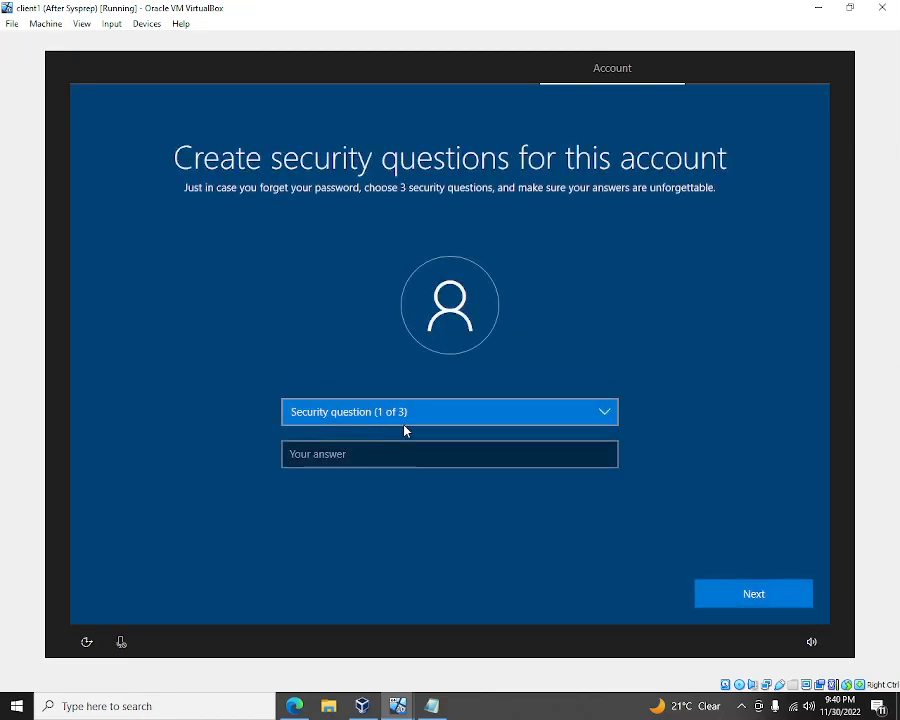
- Choose the first pet's name security question and type its answer
click(466, 420)
click(468, 419)
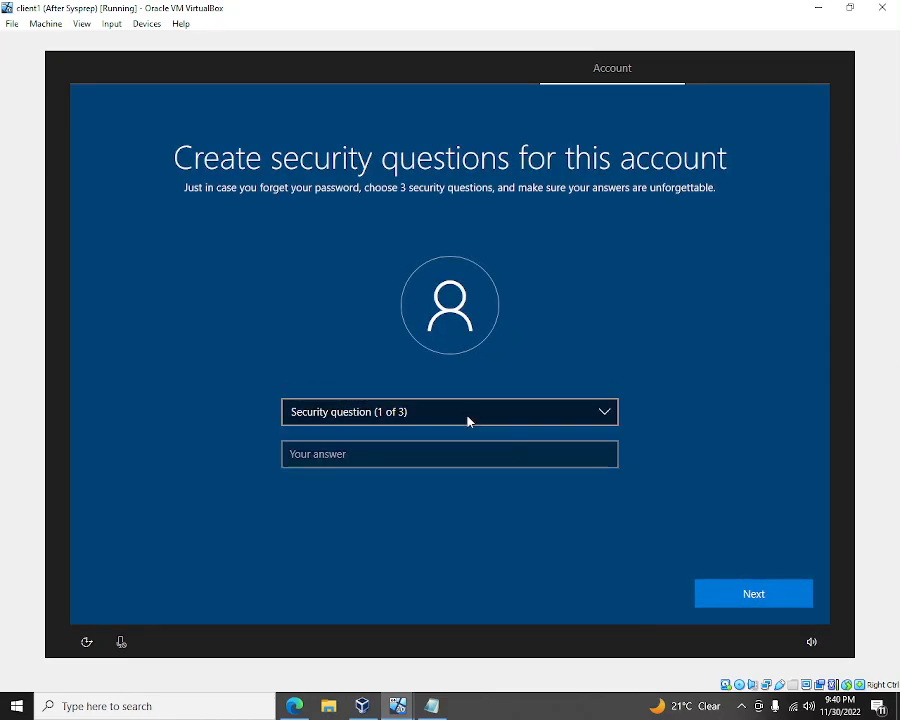
click(474, 424)
click(468, 426)
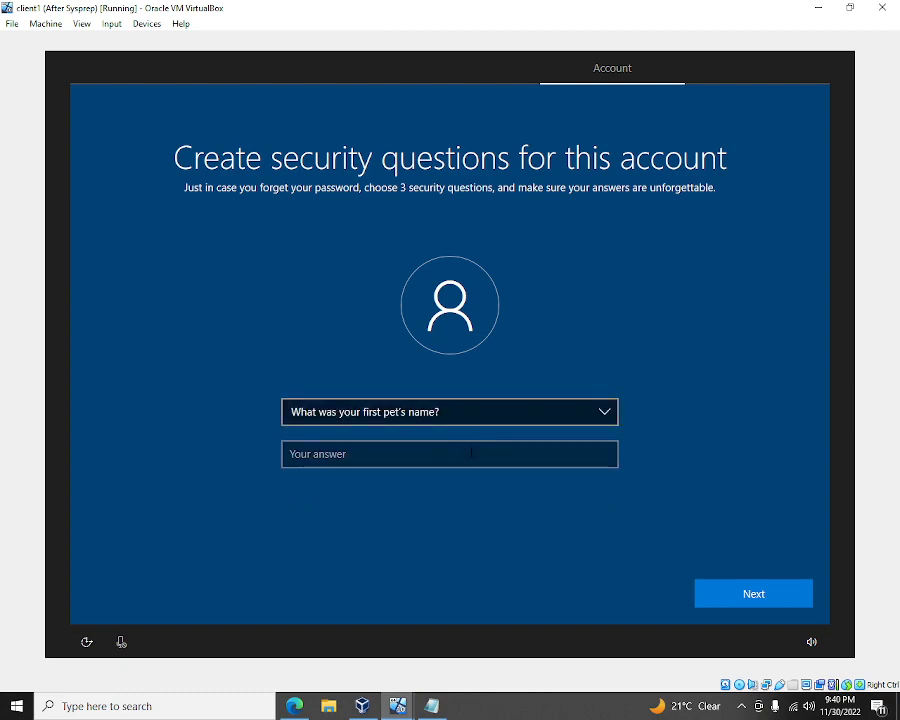
click(471, 455)
text(hhh)
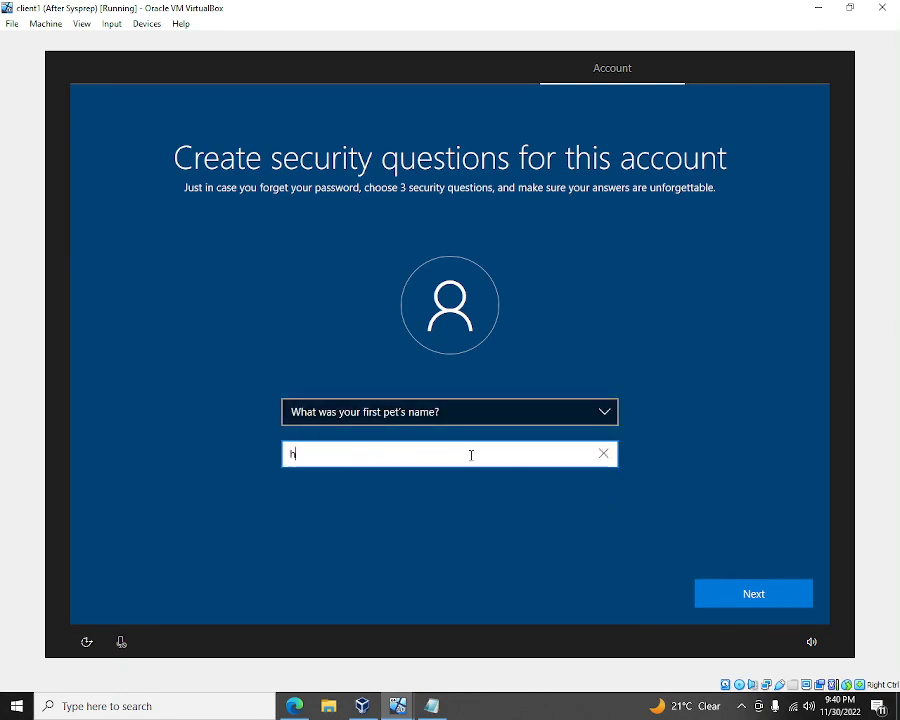
click(757, 604)
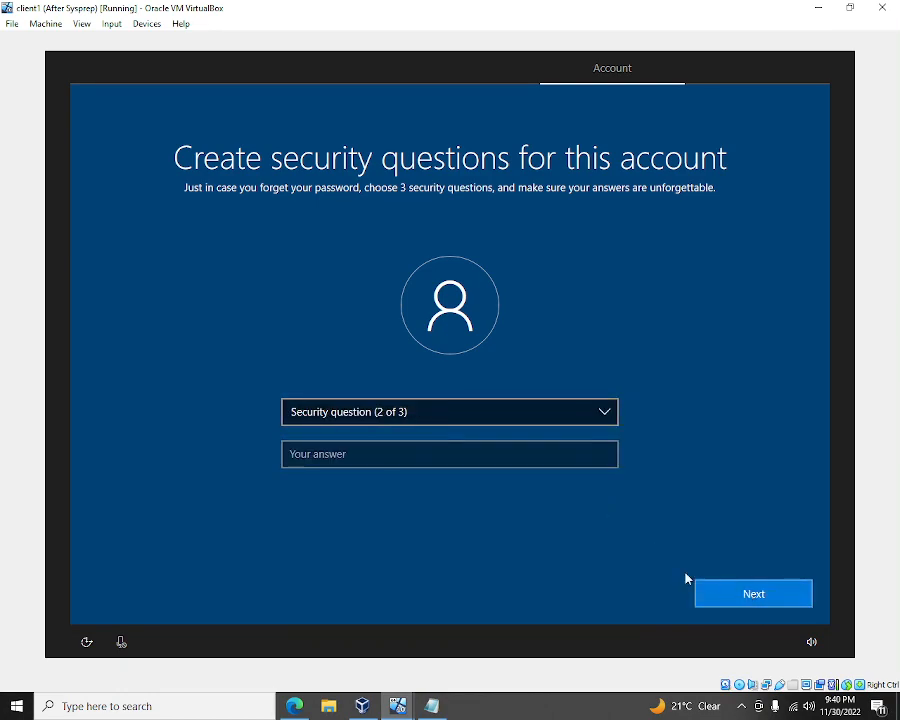
- Choose the city where you were born question as the second and answer it
click(432, 418)
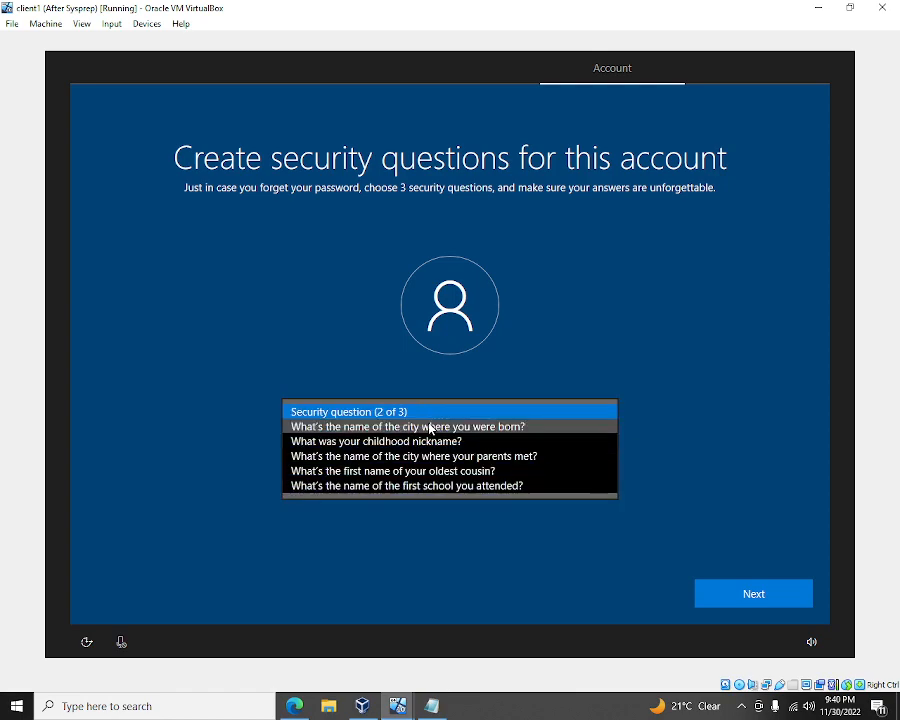
click(428, 426)
click(427, 457)
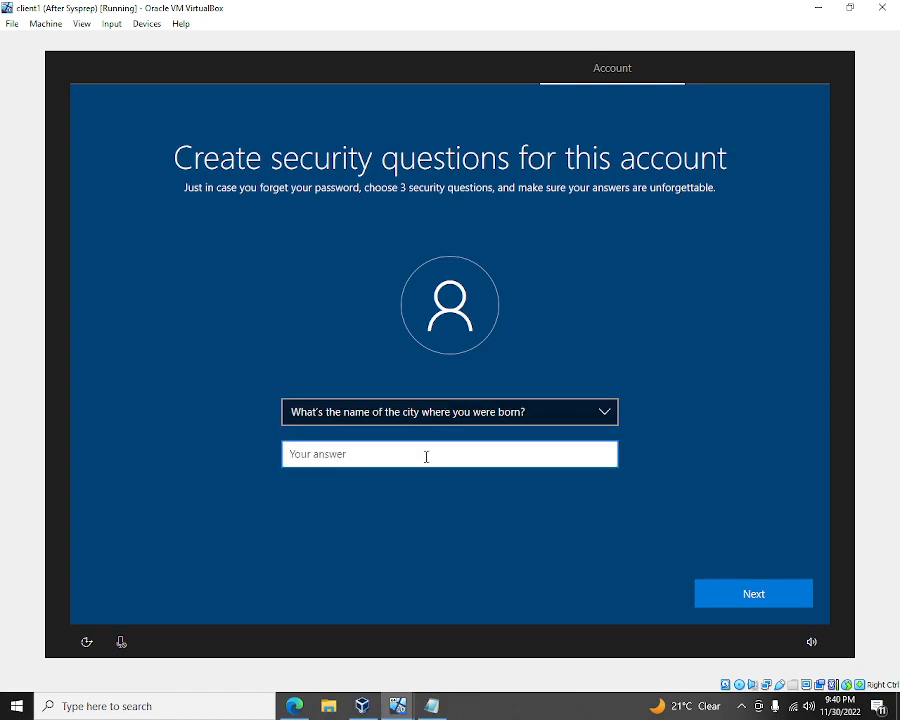
text(hhh)
click(780, 603)
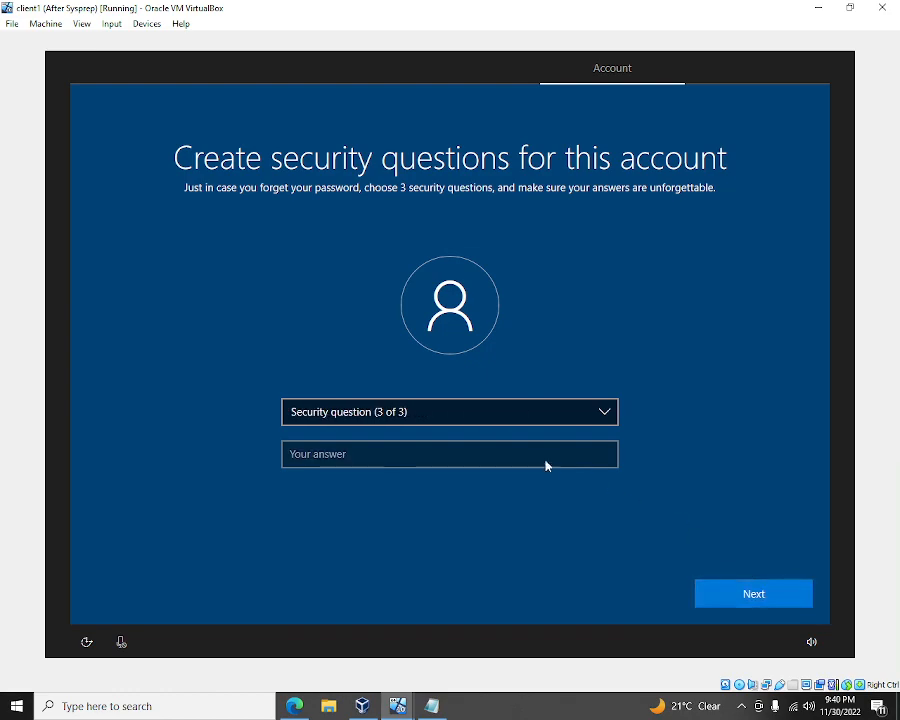
- Choose the childhood nickname question as the third, answer it, and submit the questions
click(478, 416)
click(476, 429)
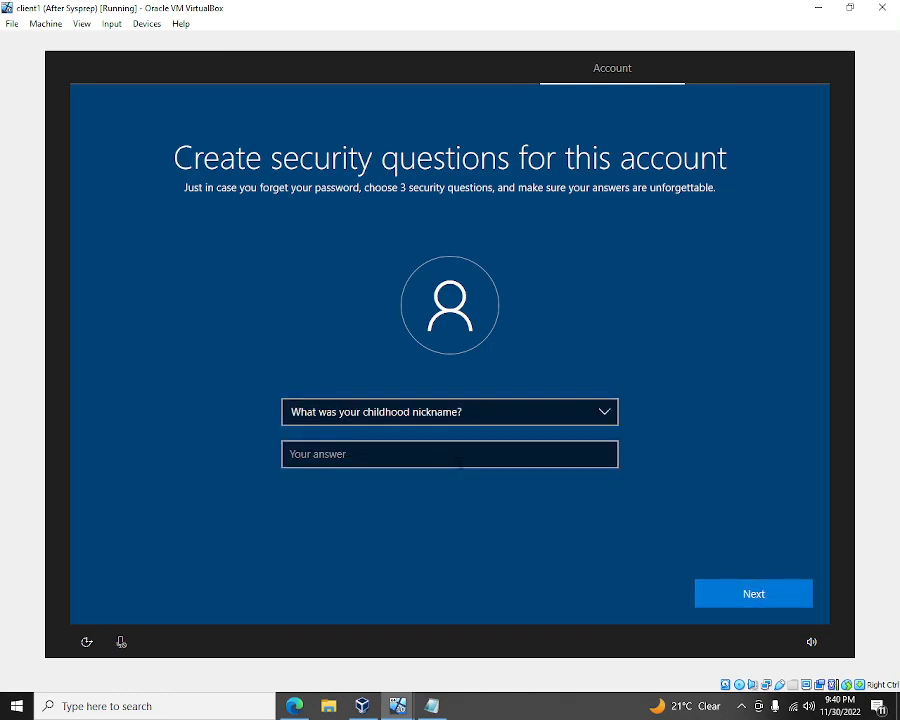
click(459, 459)
text(hhh)
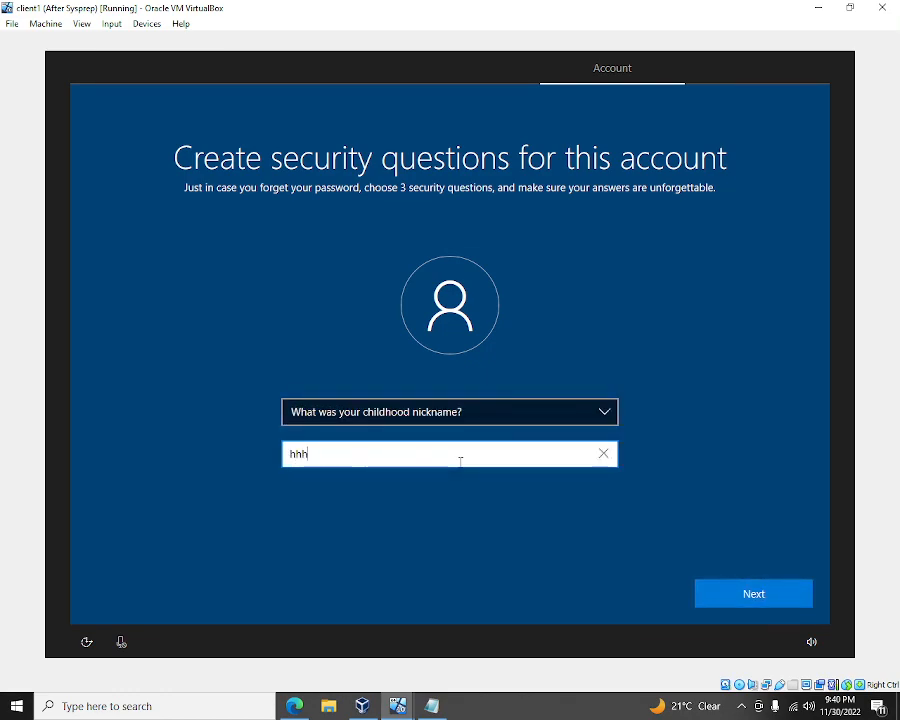
click(779, 593)
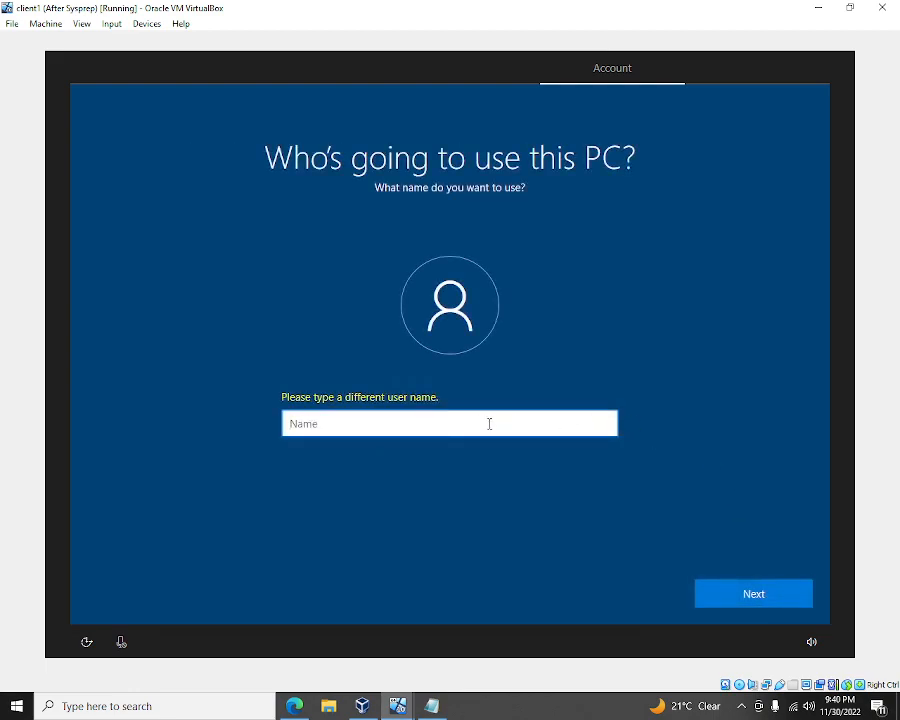
- Re-enter admin as the user name, then enter and confirm the password
text(admin)
key(Return)
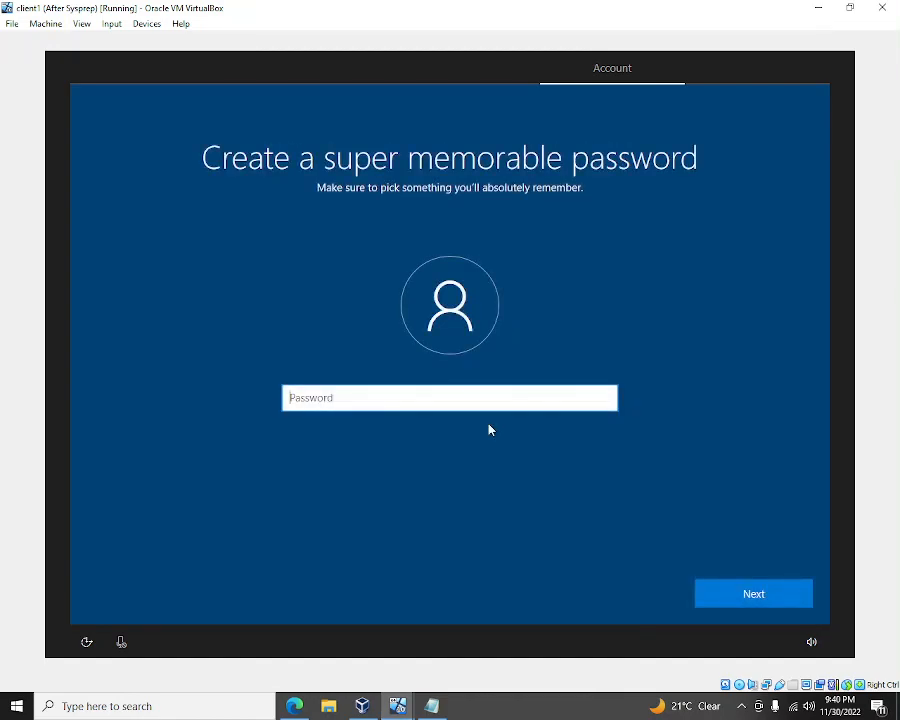
text(P••••••••)
key(Return)
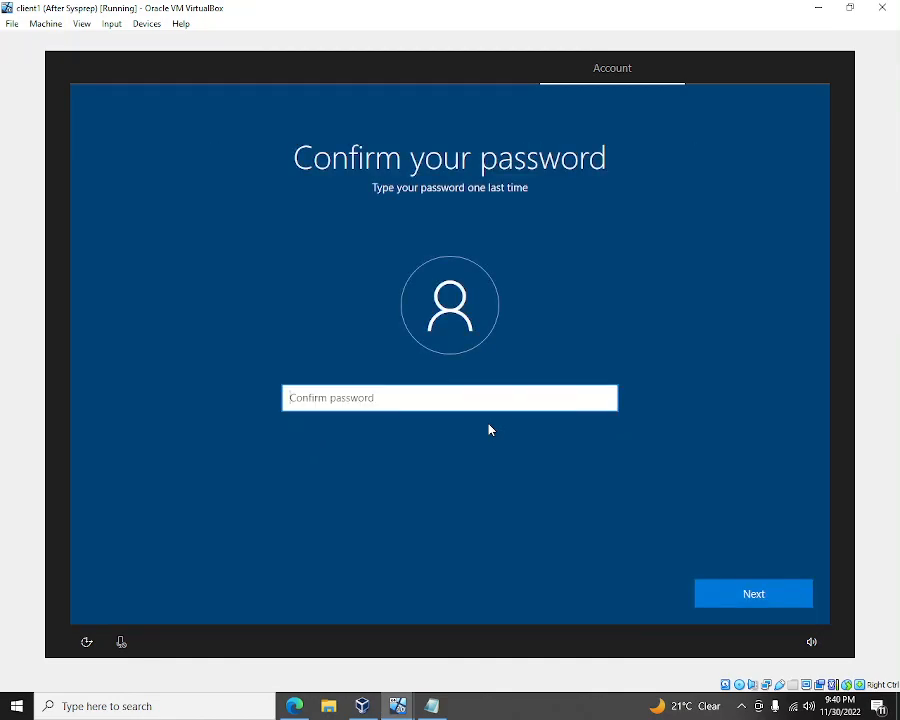
text(••)
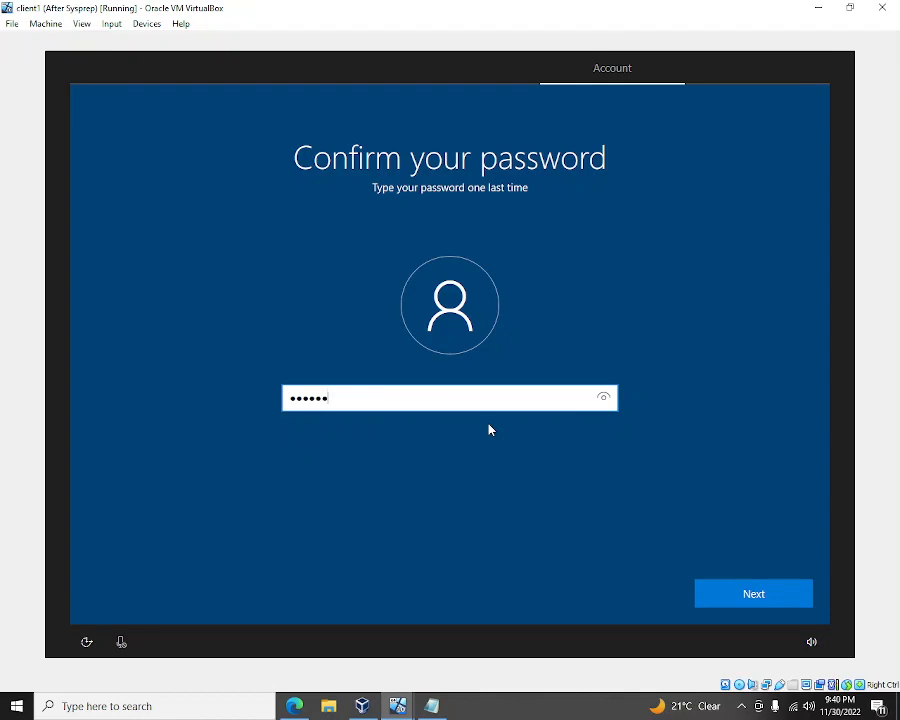
text(•••••••)
key(Return)
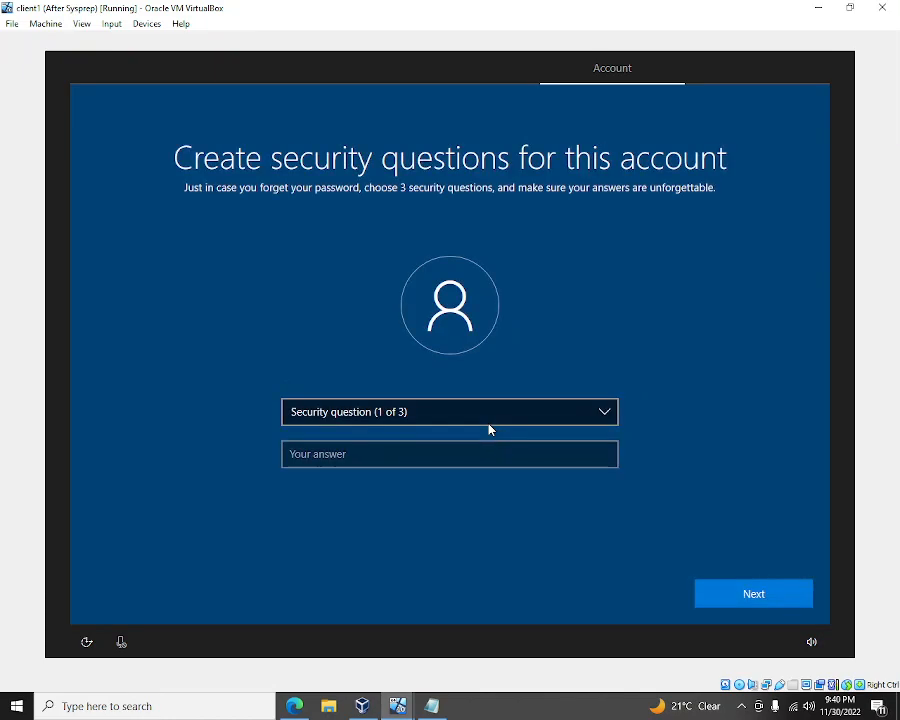
- Set the first security question to the first pet's name and type its answer
click(489, 425)
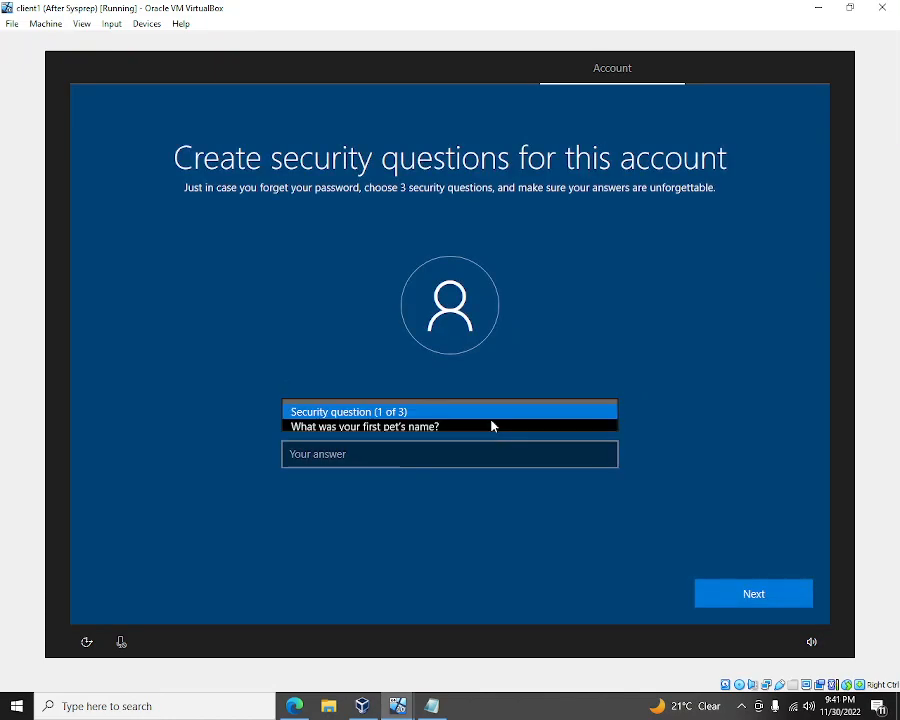
click(492, 440)
click(499, 417)
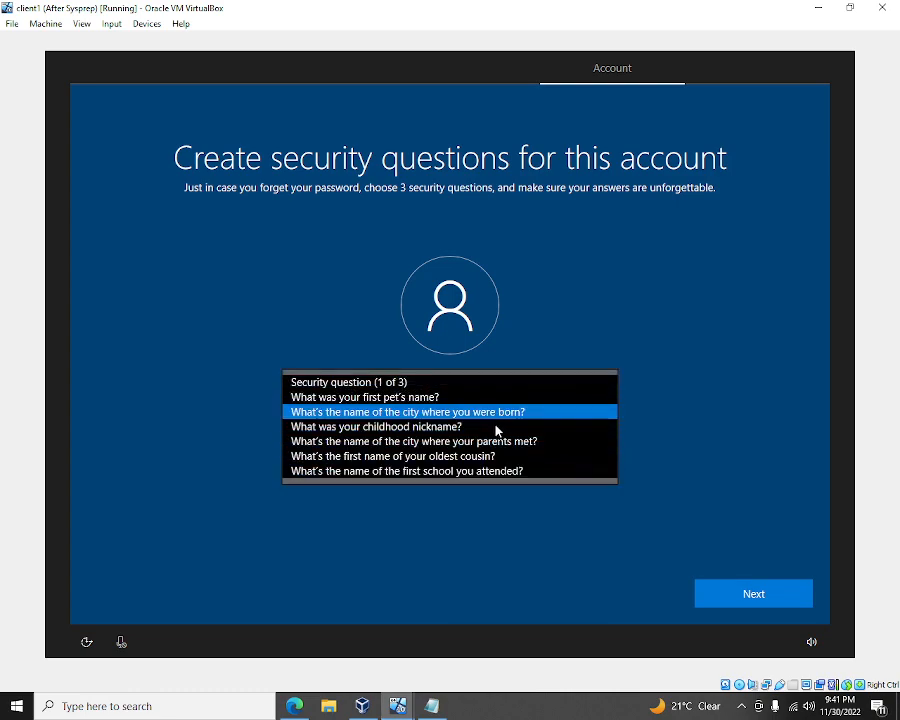
click(493, 401)
click(483, 452)
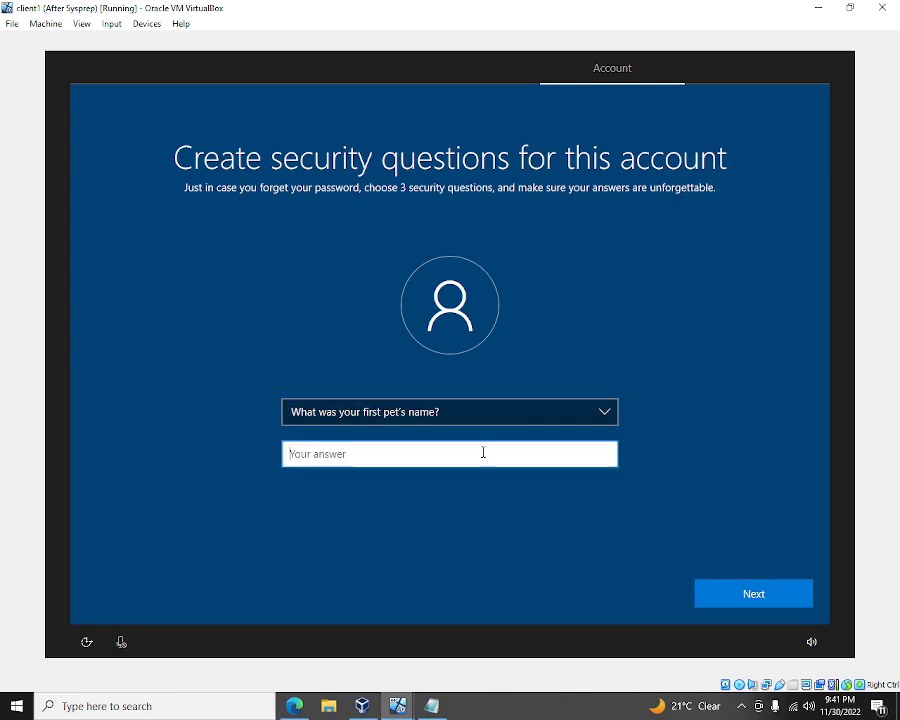
text(vvv)
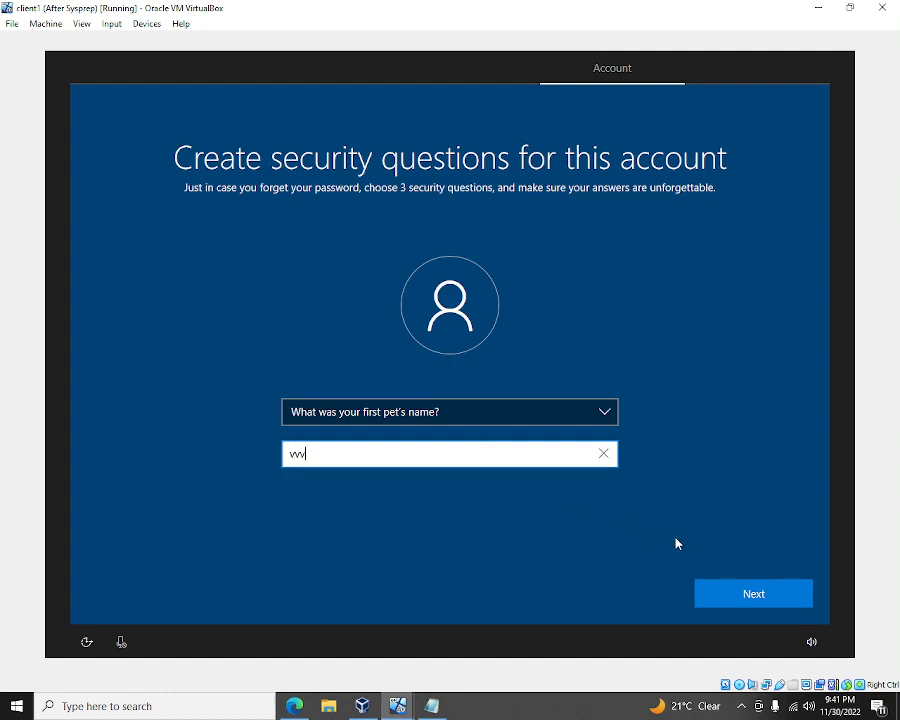
click(750, 592)
- Set the second security question to the city where you were born and answer it
click(518, 416)
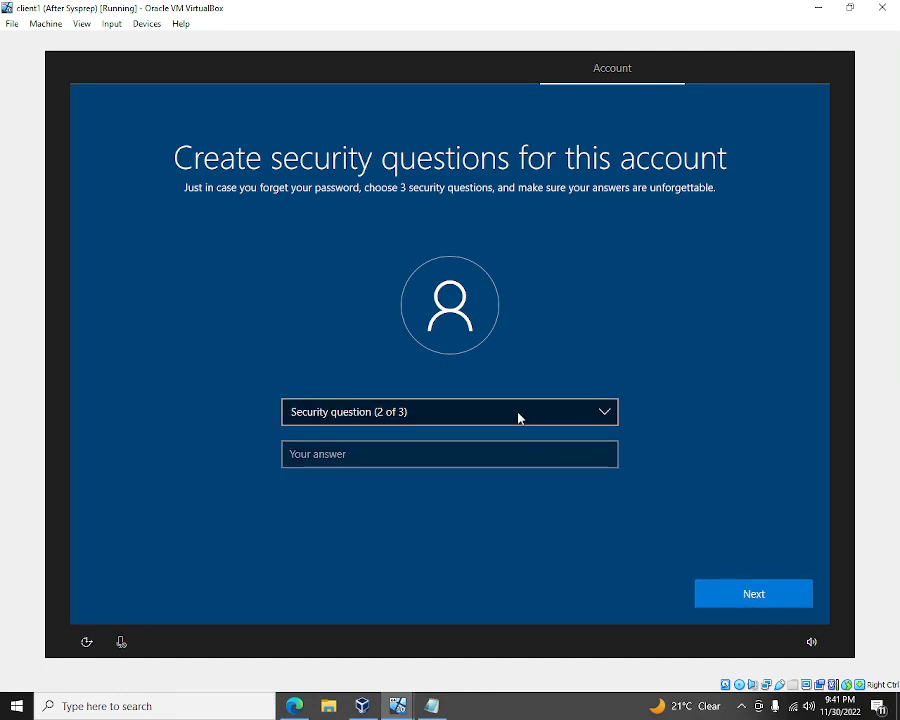
click(515, 424)
click(514, 418)
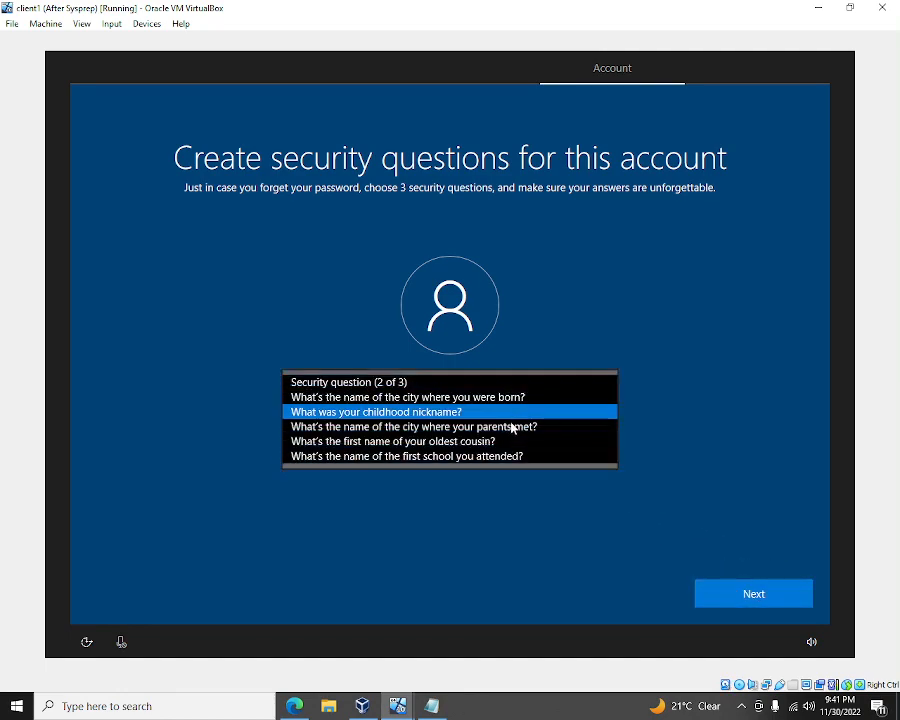
click(512, 400)
click(506, 449)
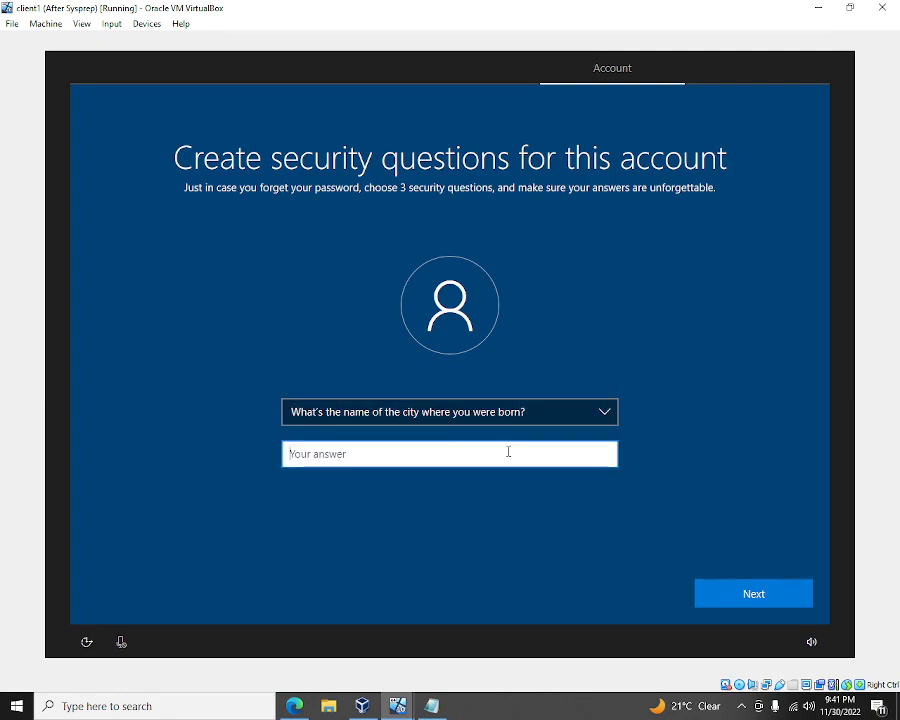
text(vvv)
click(748, 592)
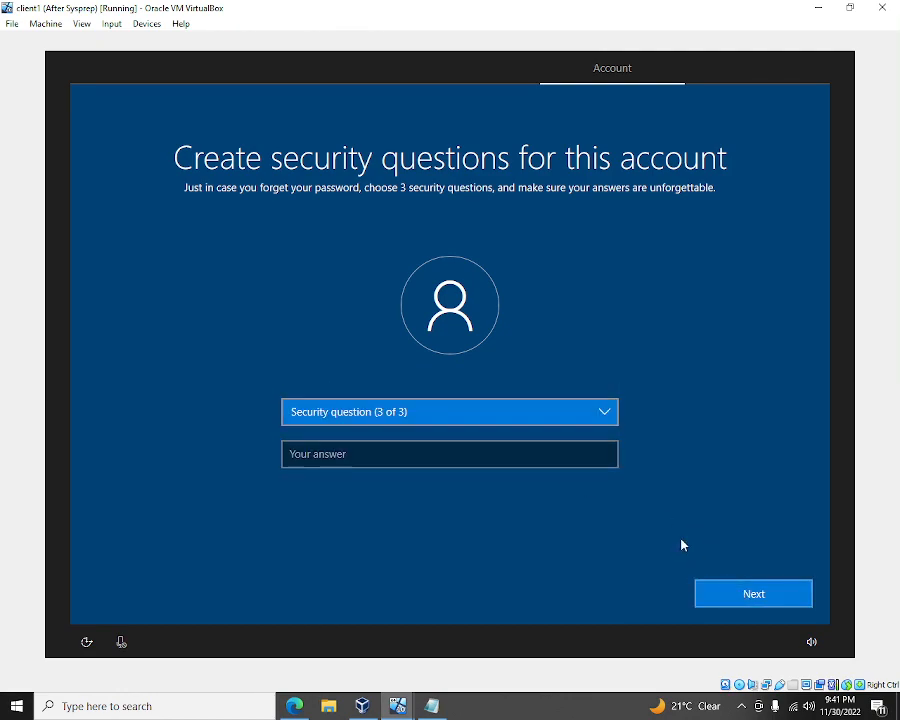
- Set the third question to the childhood nickname, answer it, and finish the questions
click(527, 415)
click(518, 427)
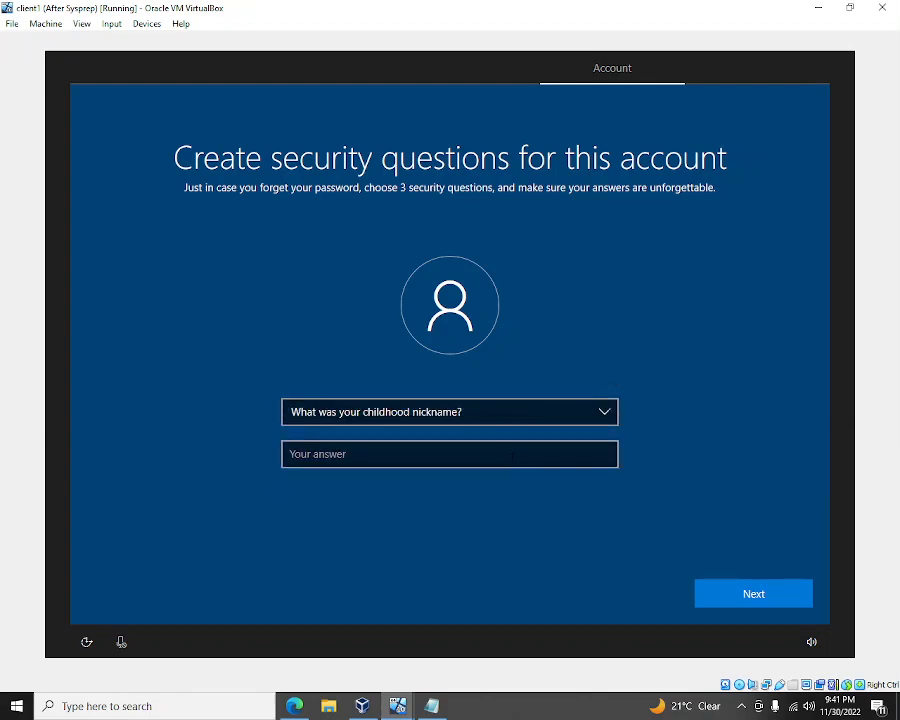
click(508, 456)
text(vvv)
click(753, 593)
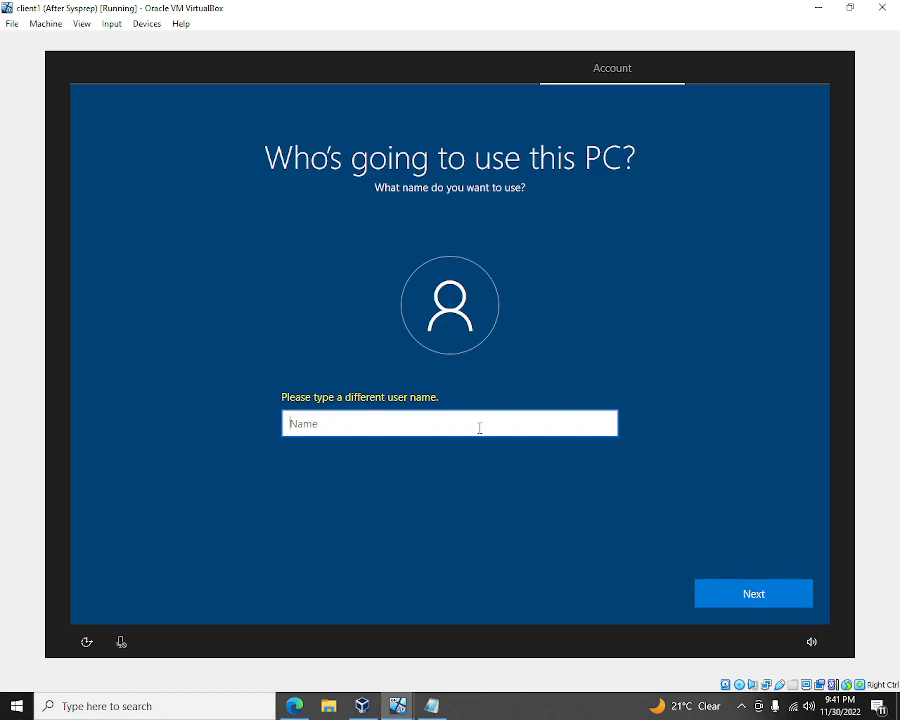
- Enter a new user name, then type and confirm the account password
text(RD)
click(783, 597)
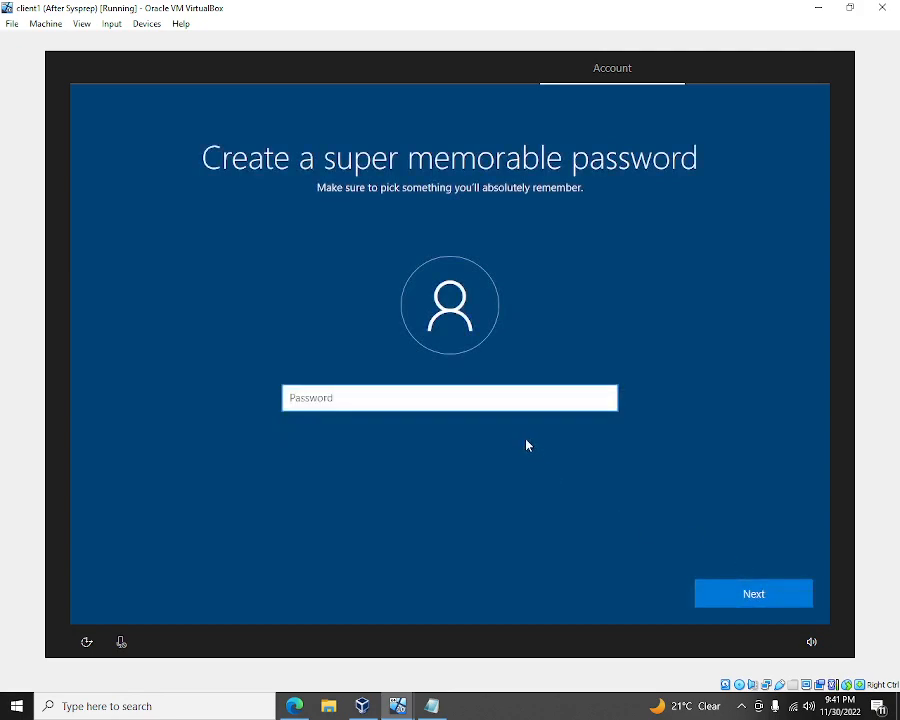
text(p1)
key(Return)
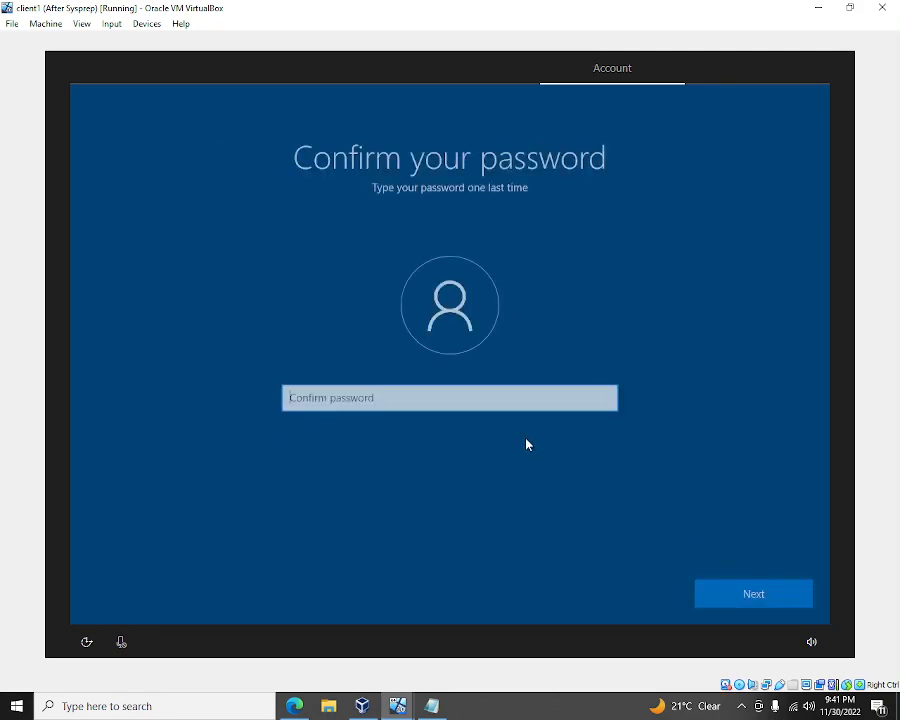
text(p1)
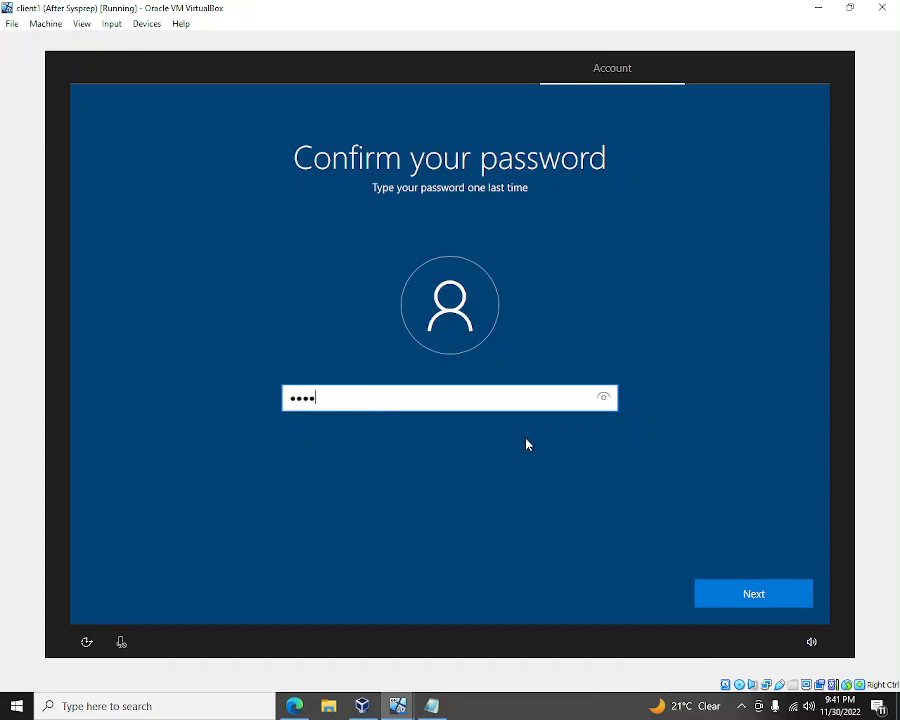
text(ssword1)
key(Return)
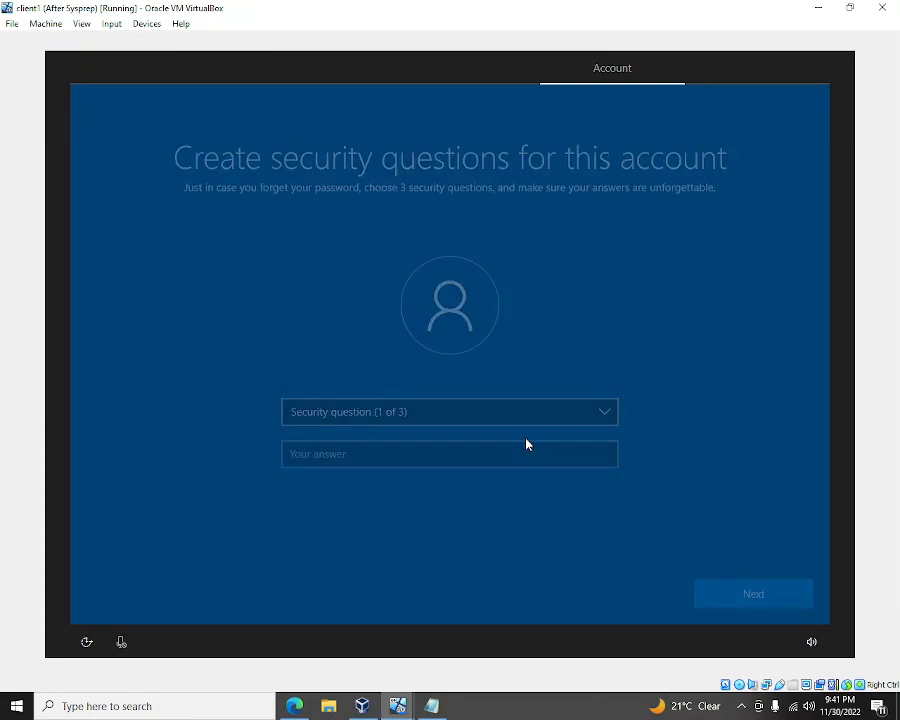
- Answer the first pet's name security question
click(544, 412)
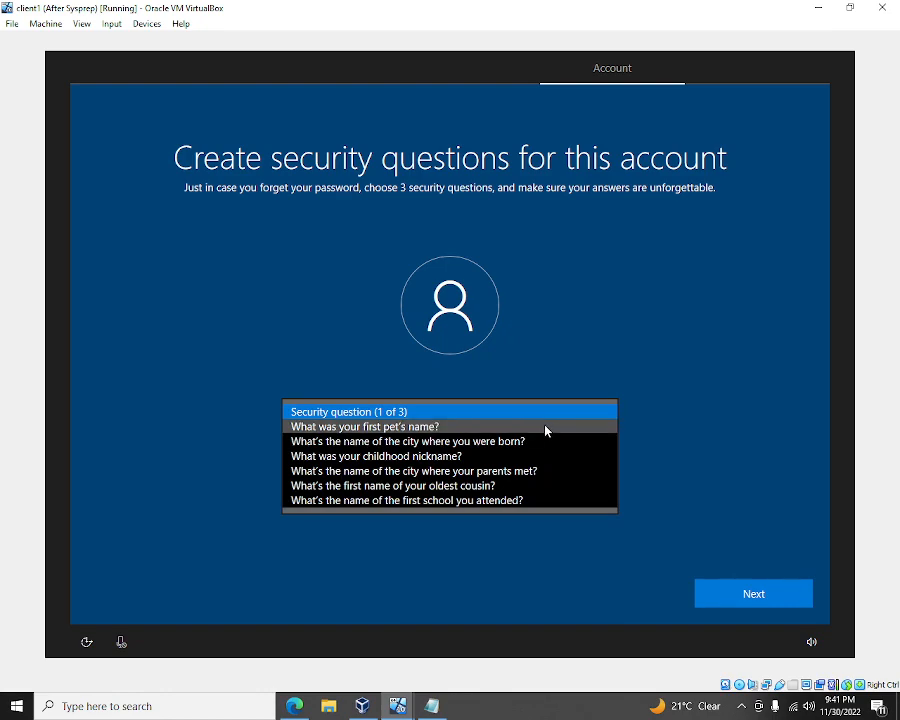
click(544, 426)
click(547, 454)
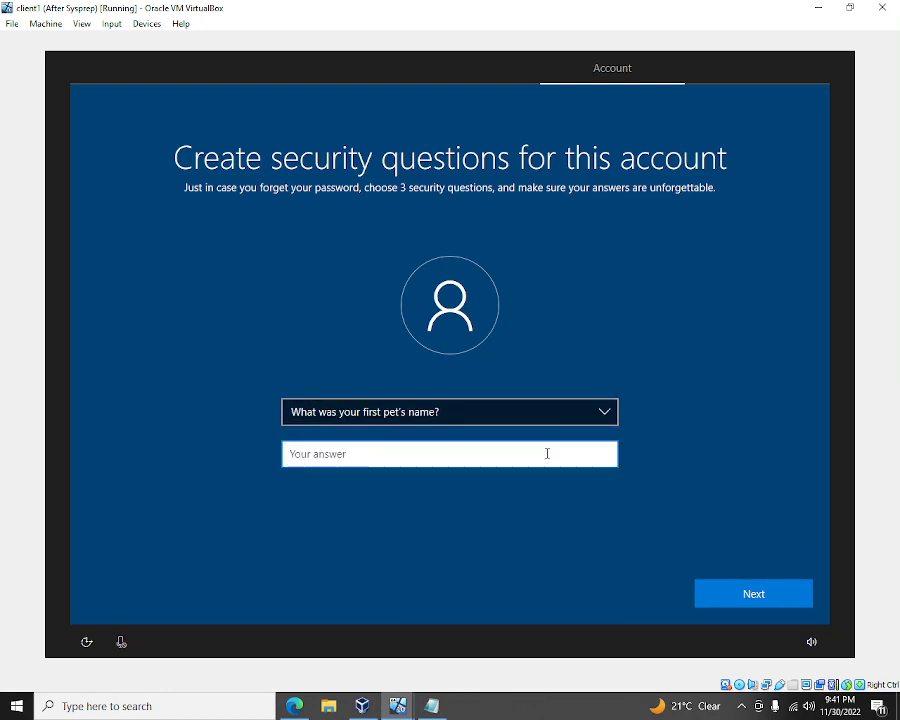
text(vvv)
click(759, 594)
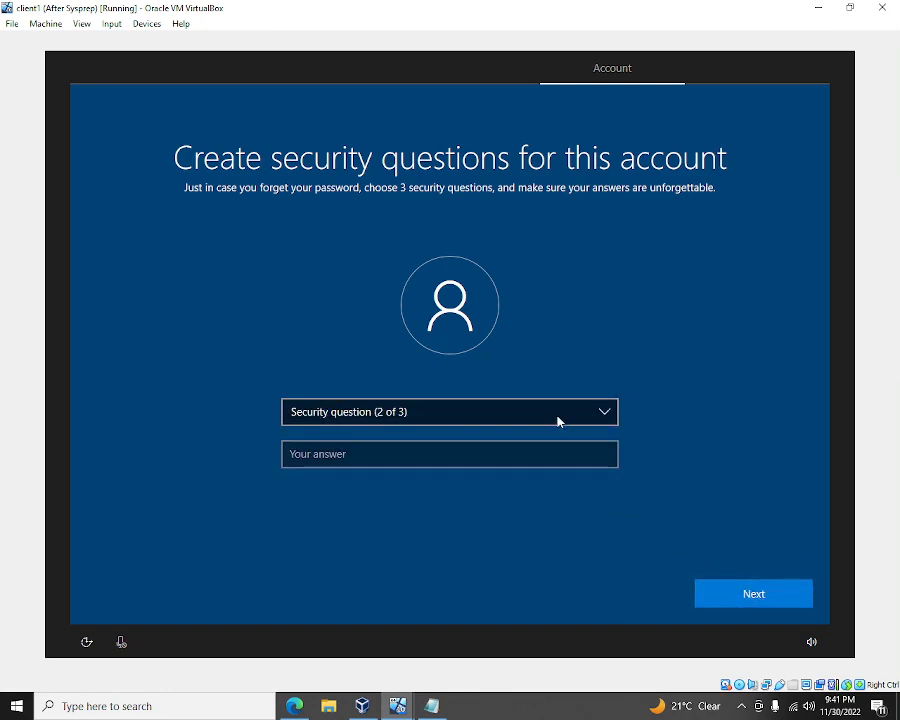
- Answer the city where you were born security question
click(558, 422)
click(560, 427)
click(557, 458)
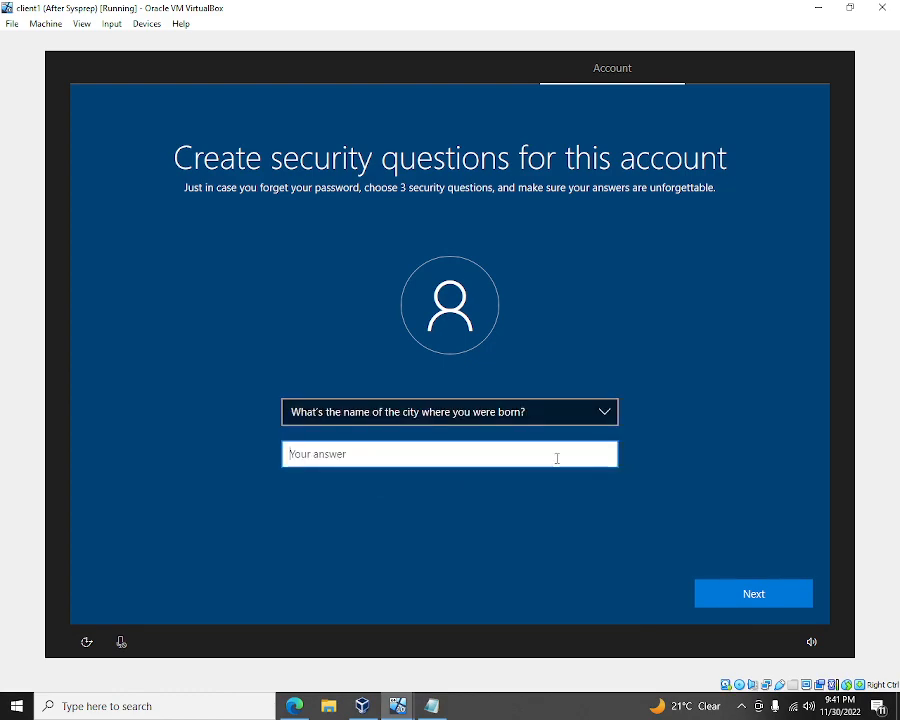
text(vvv)
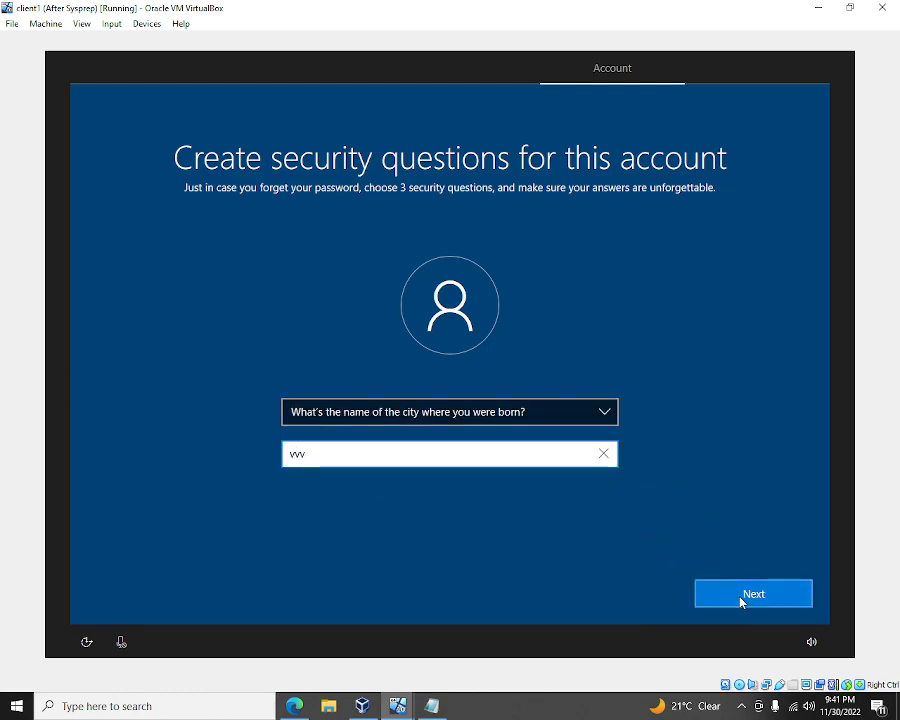
click(742, 603)
- Answer the childhood nickname question and submit so setup continues
click(518, 413)
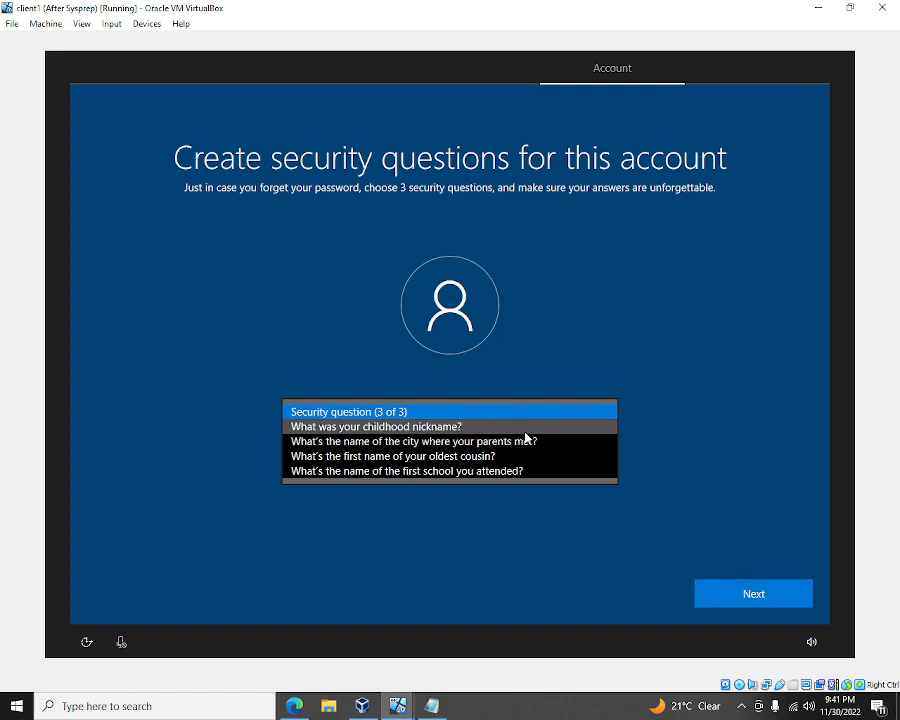
click(527, 430)
click(536, 458)
text(w)
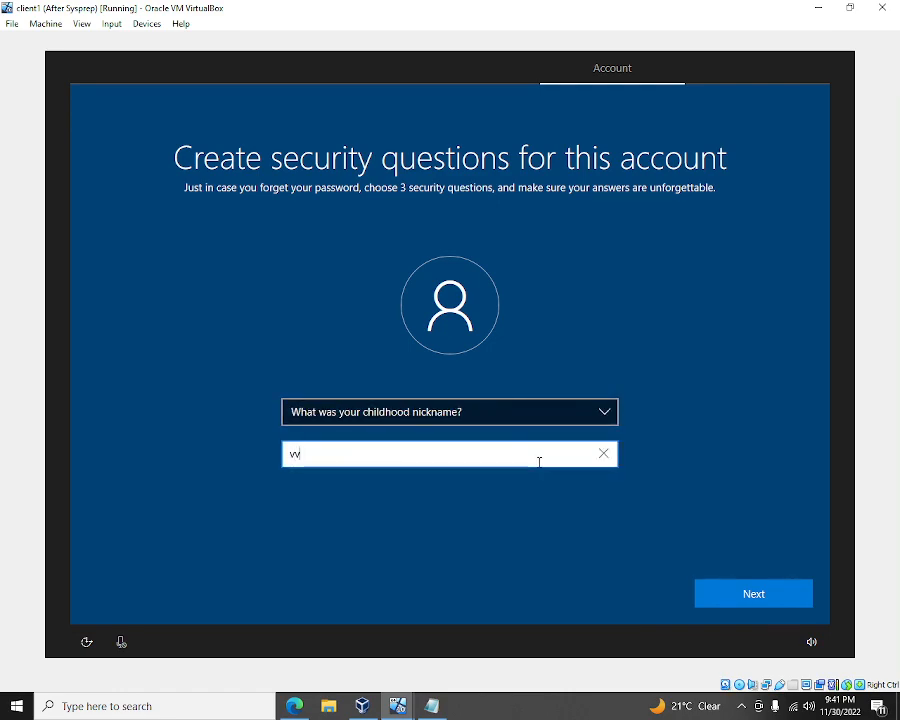
text(v)
click(745, 595)
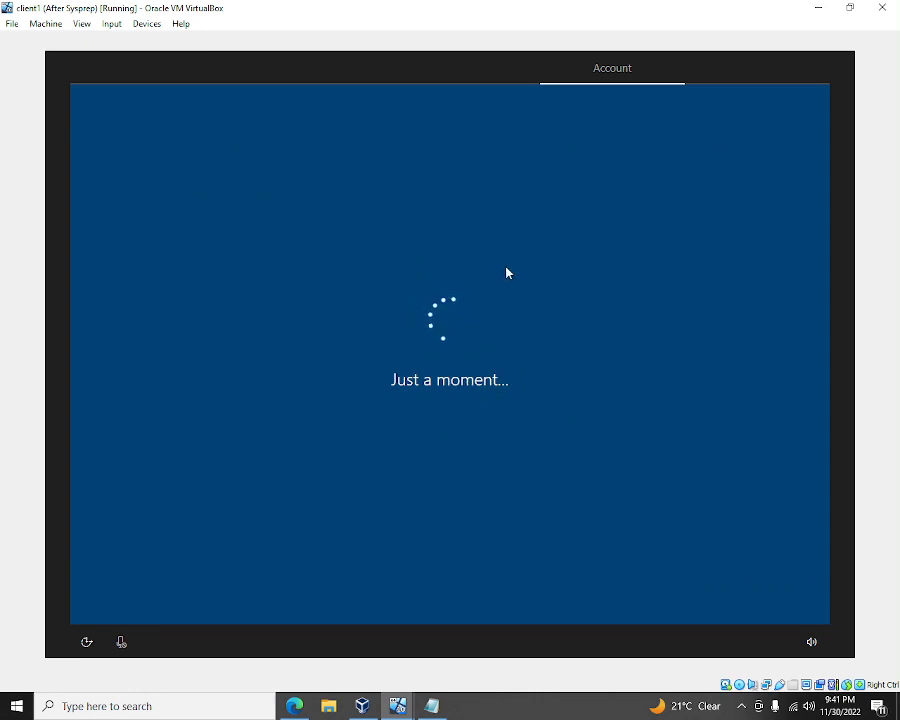
- Agree to the setup prompt, accept the Cortana terms, and accept the default privacy settings
click(743, 594)
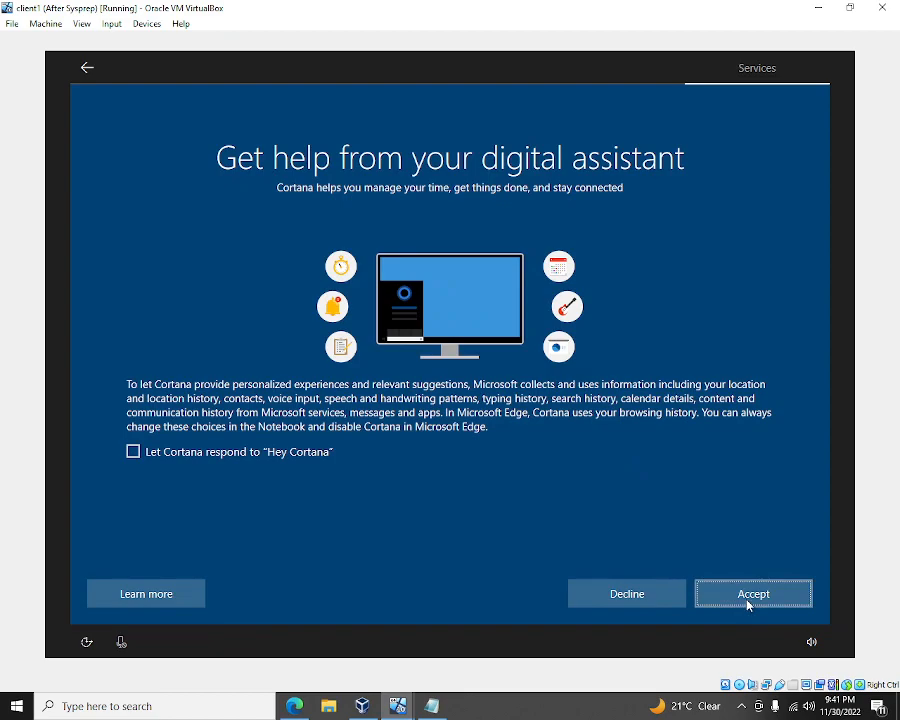
click(748, 601)
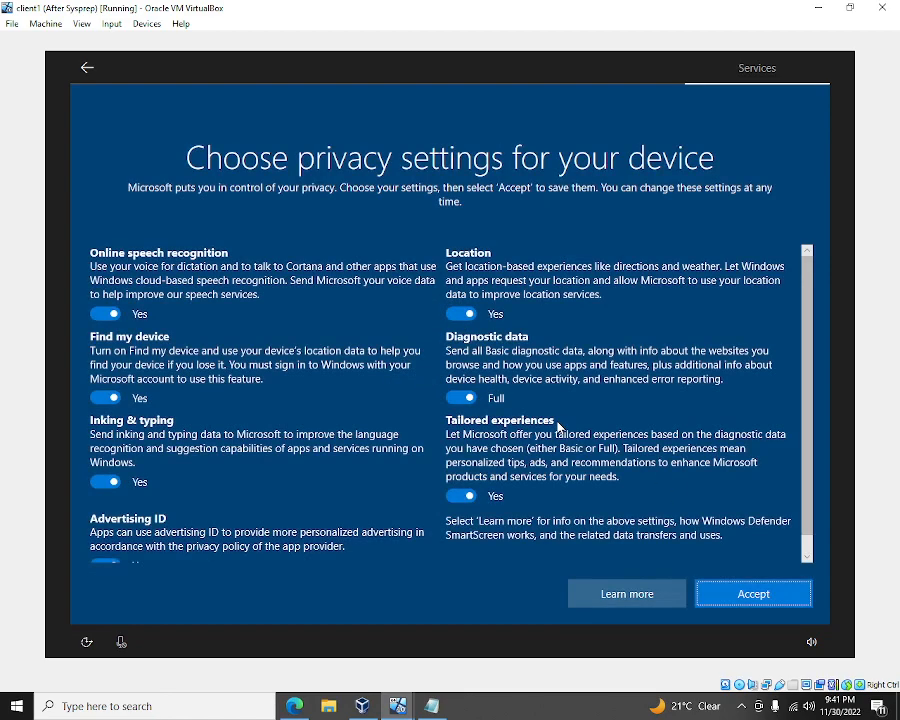
click(757, 601)
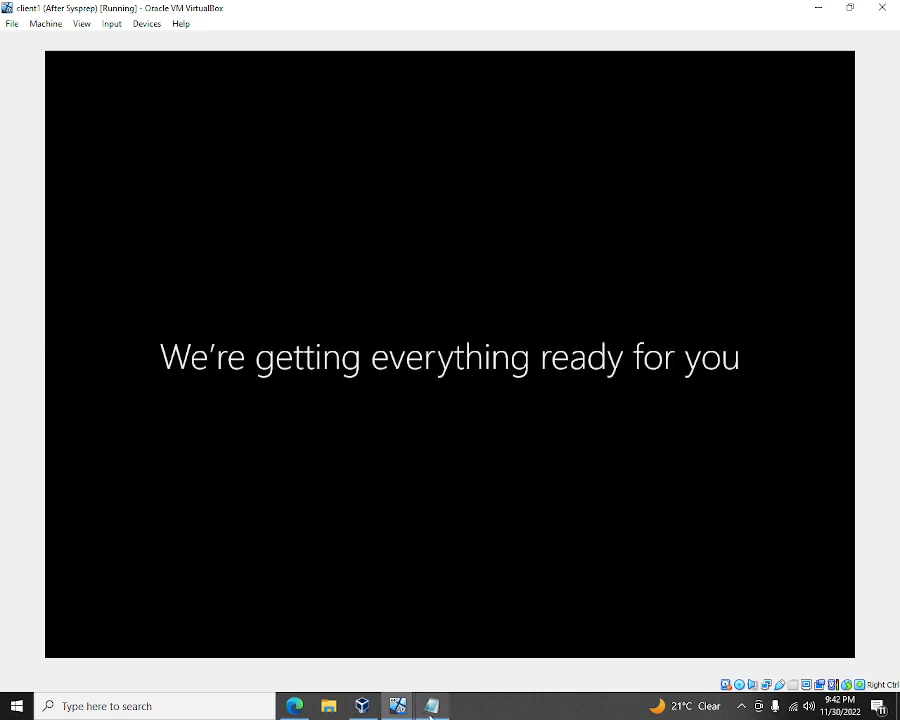
mouse_move(434, 714)
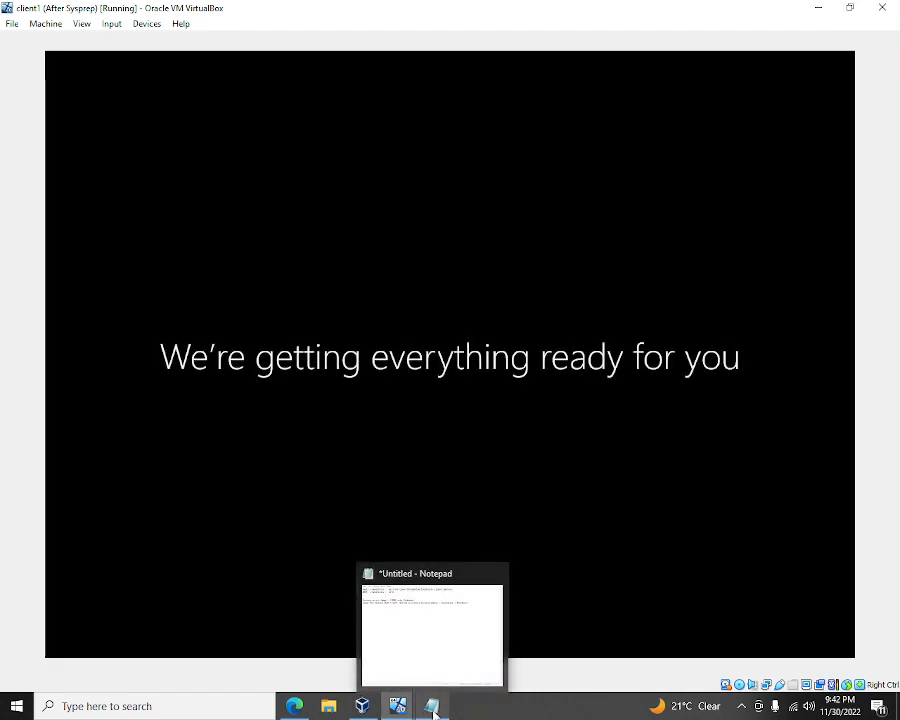
click(442, 640)
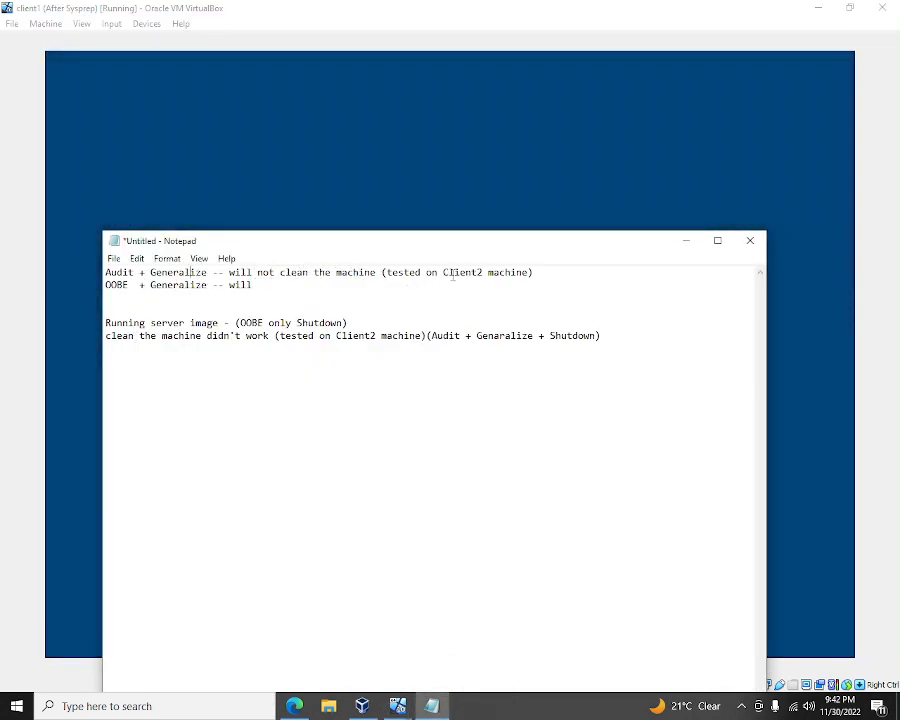
drag(482, 243, 524, 164)
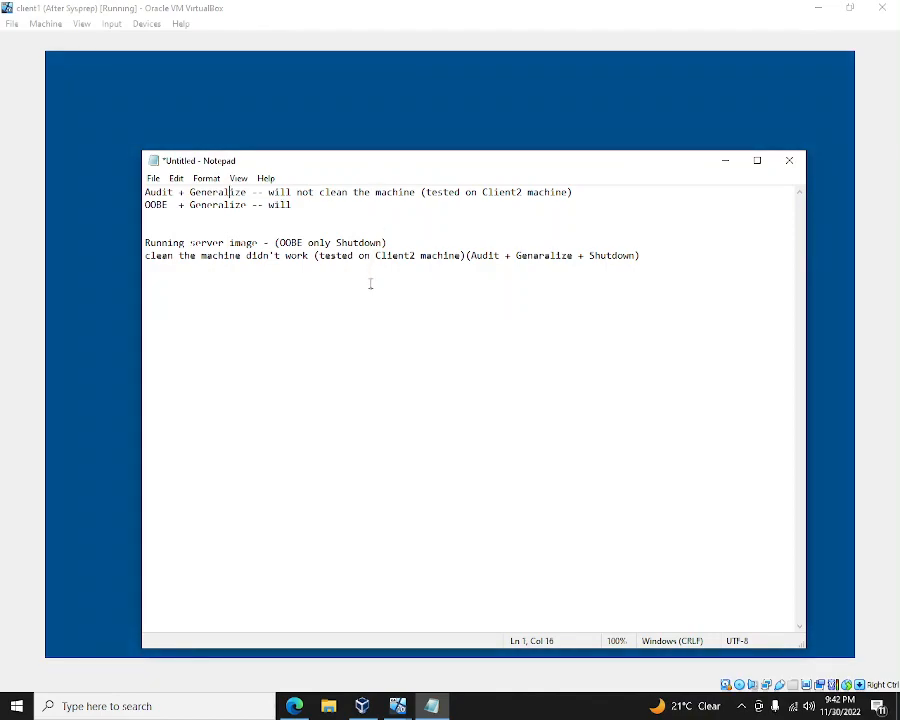
mouse_move(295, 704)
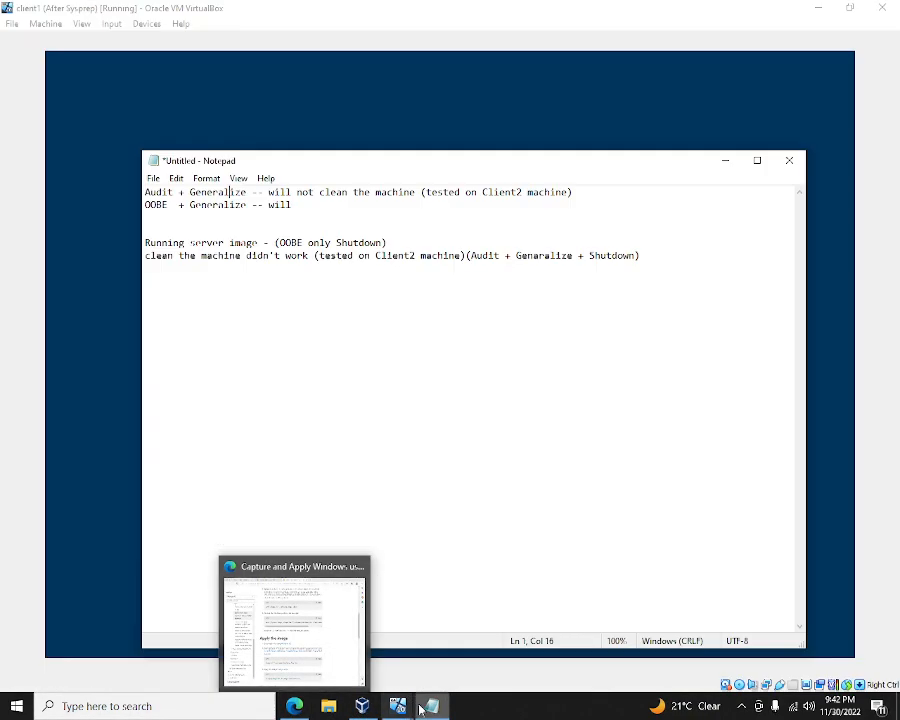
mouse_move(433, 711)
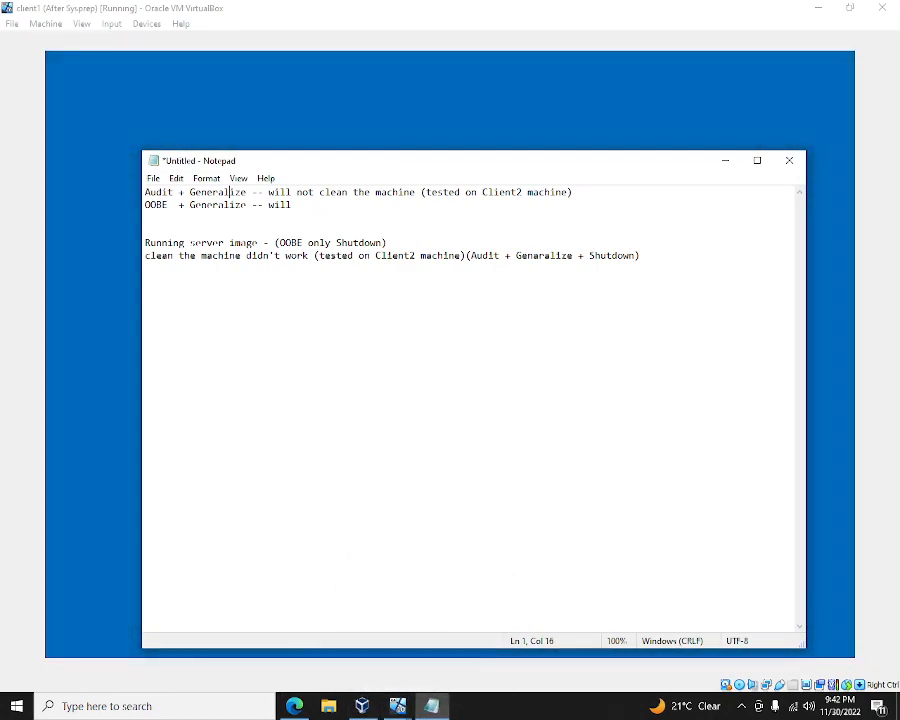
click(200, 105)
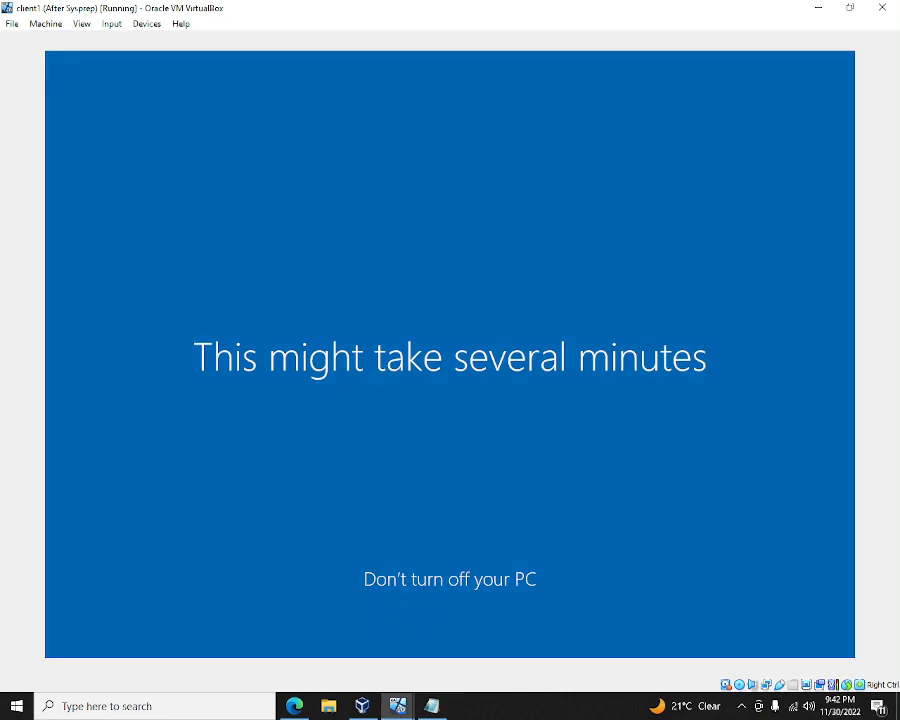
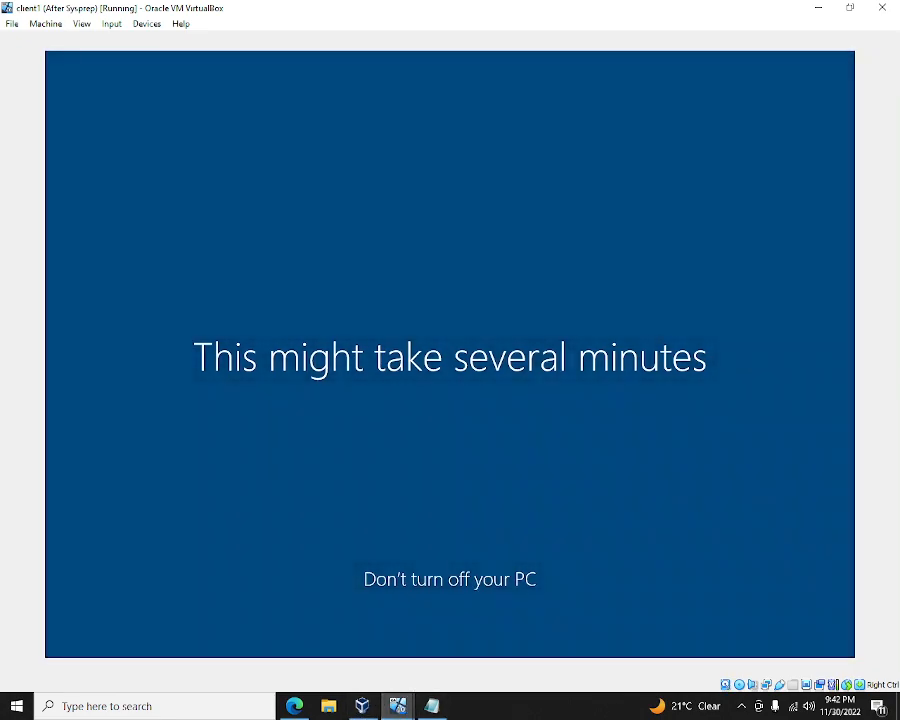
- Bring the VirtualBox Manager forward and show client2's snapshot tree
mouse_move(400, 705)
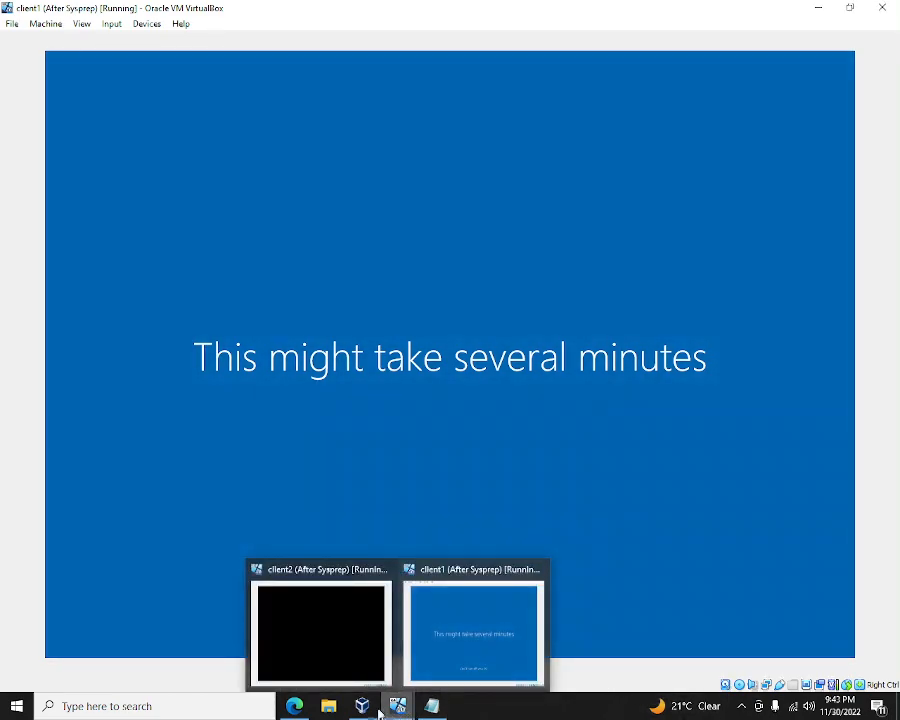
mouse_move(355, 711)
mouse_move(362, 653)
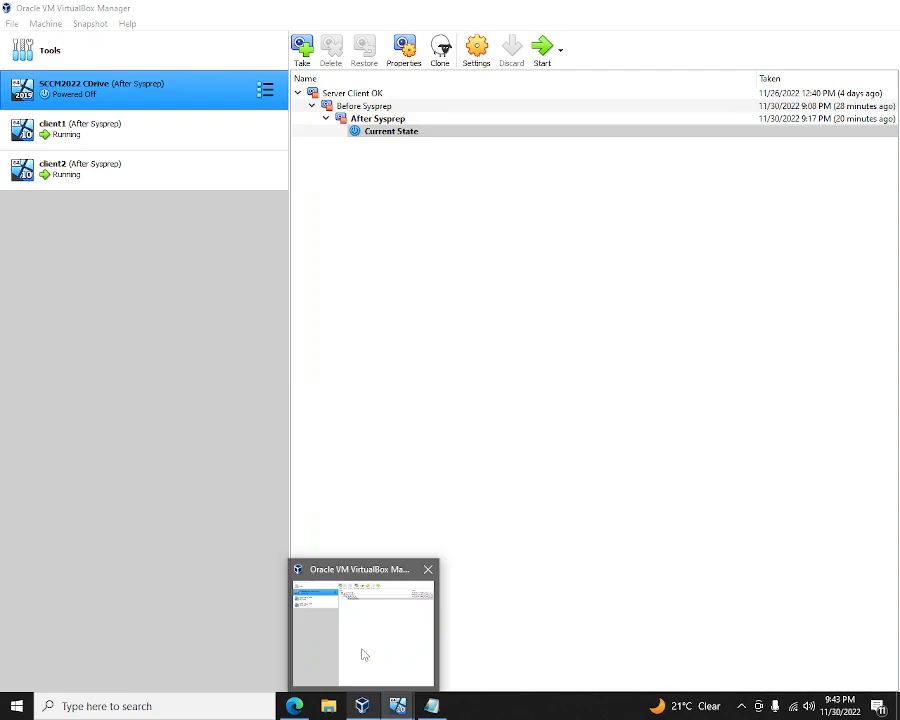
click(363, 649)
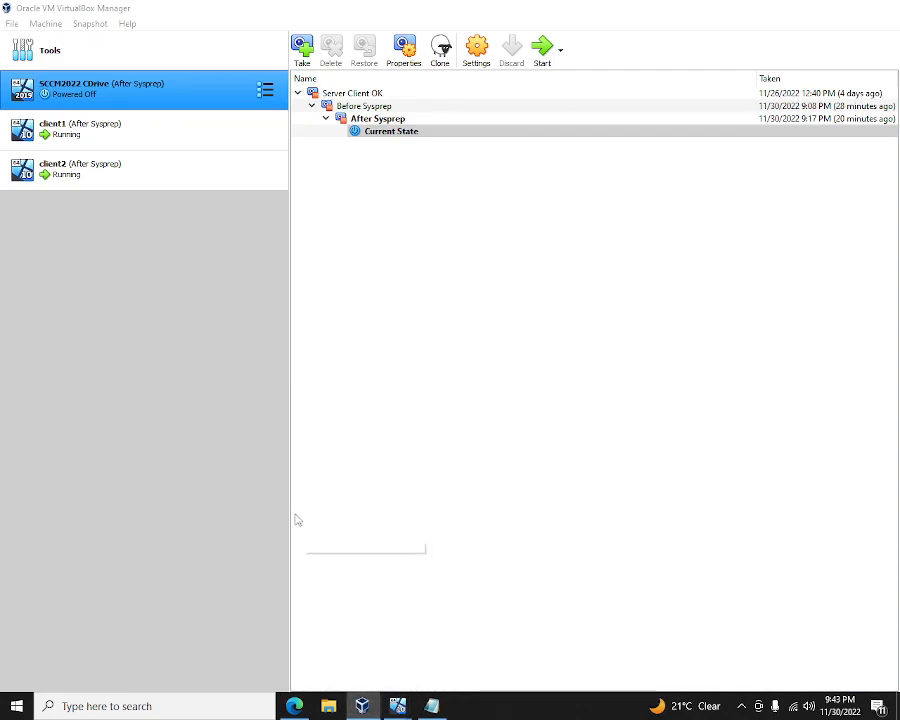
click(136, 187)
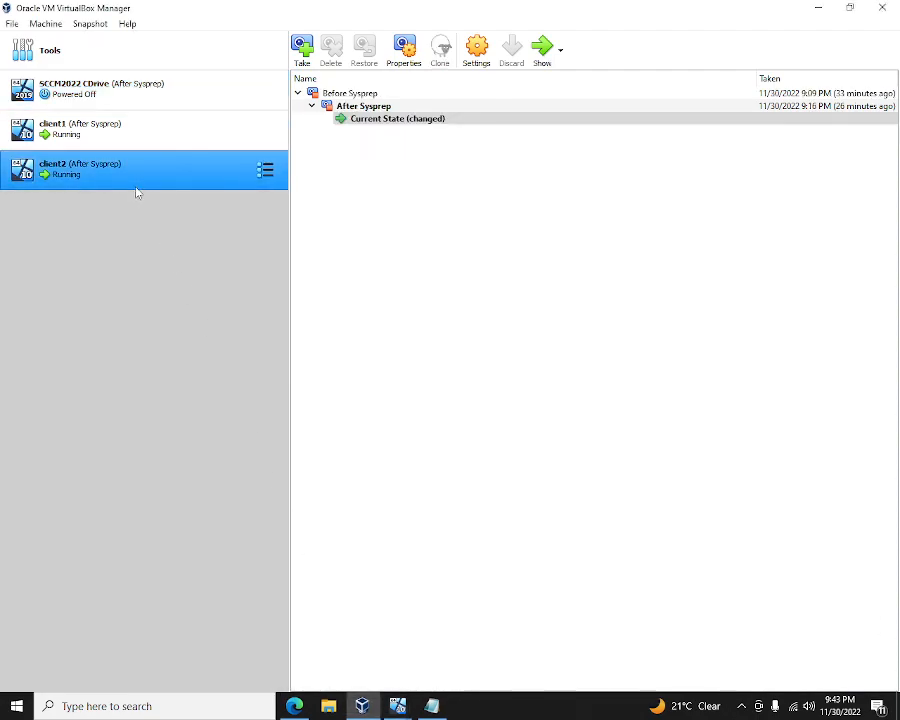
- Review the menus for client2's current state and After Sysprep snapshot without changing anything
right_click(371, 124)
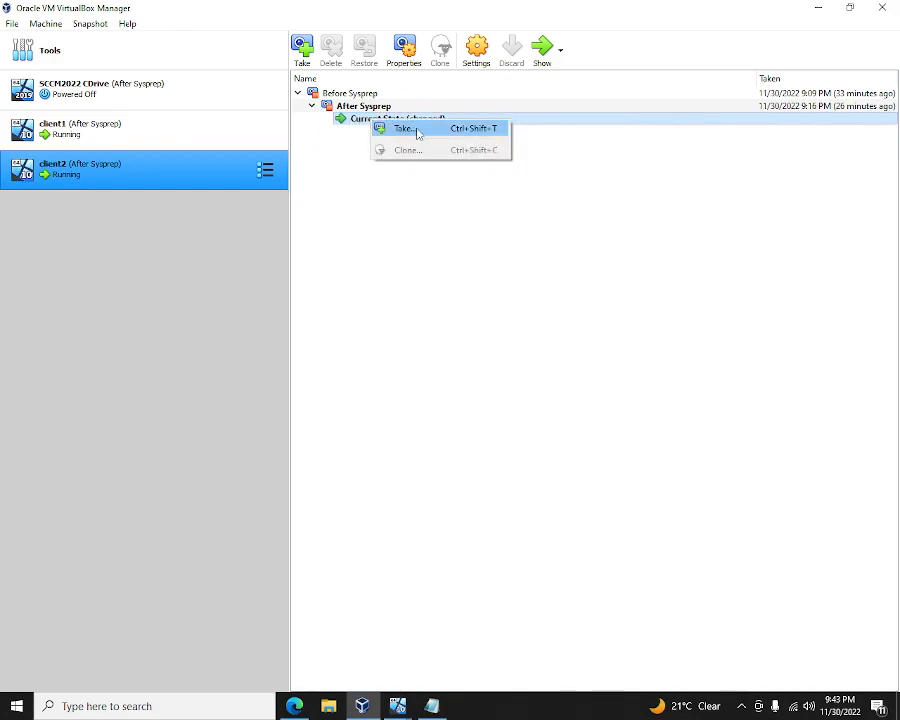
click(378, 113)
right_click(377, 111)
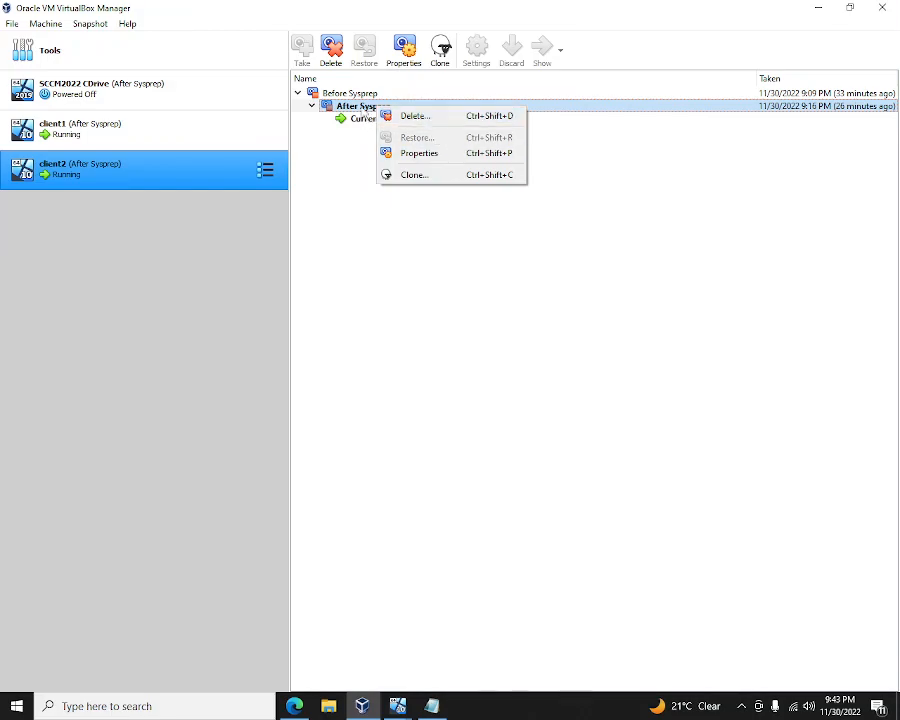
click(372, 106)
right_click(361, 107)
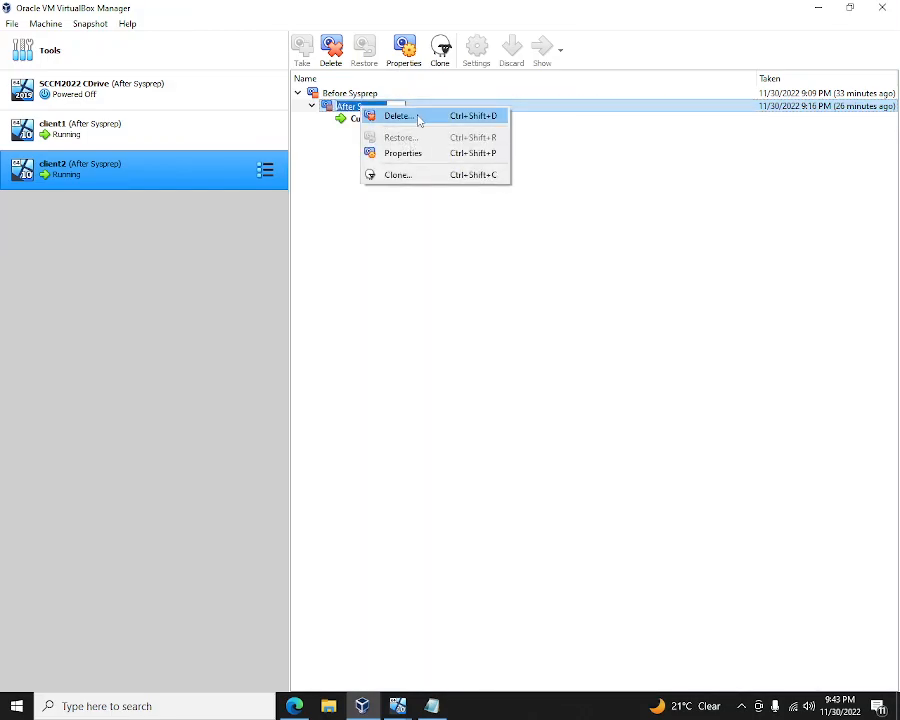
click(408, 283)
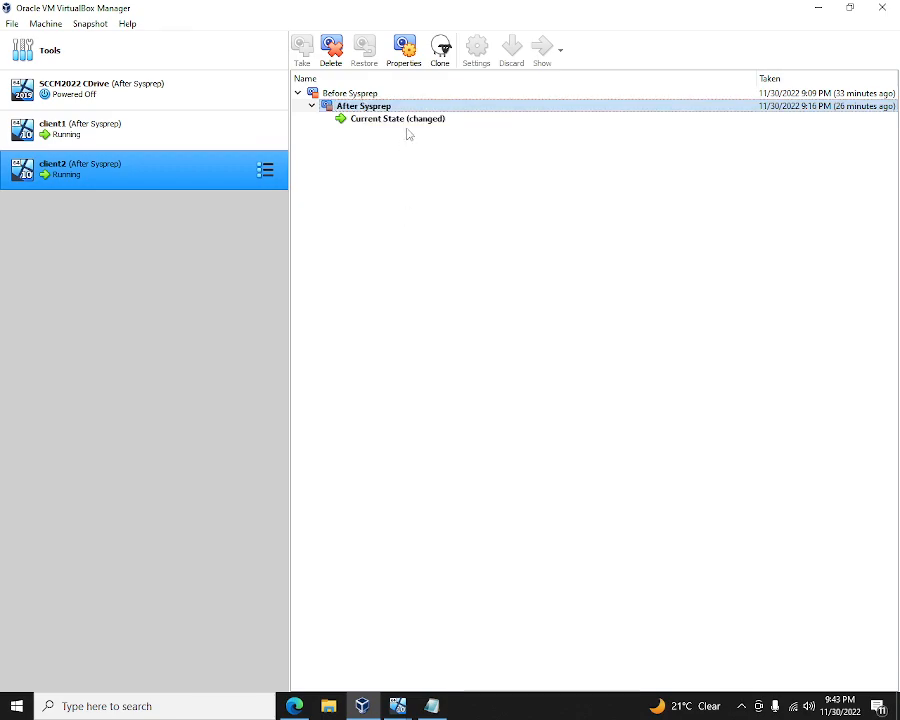
click(412, 120)
click(378, 106)
right_click(378, 106)
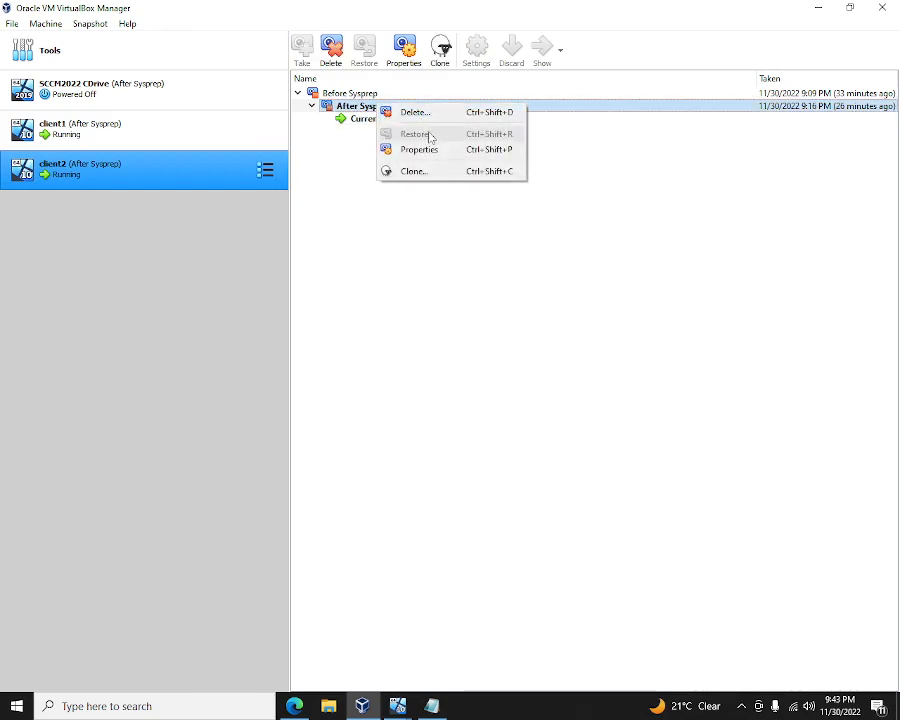
click(404, 295)
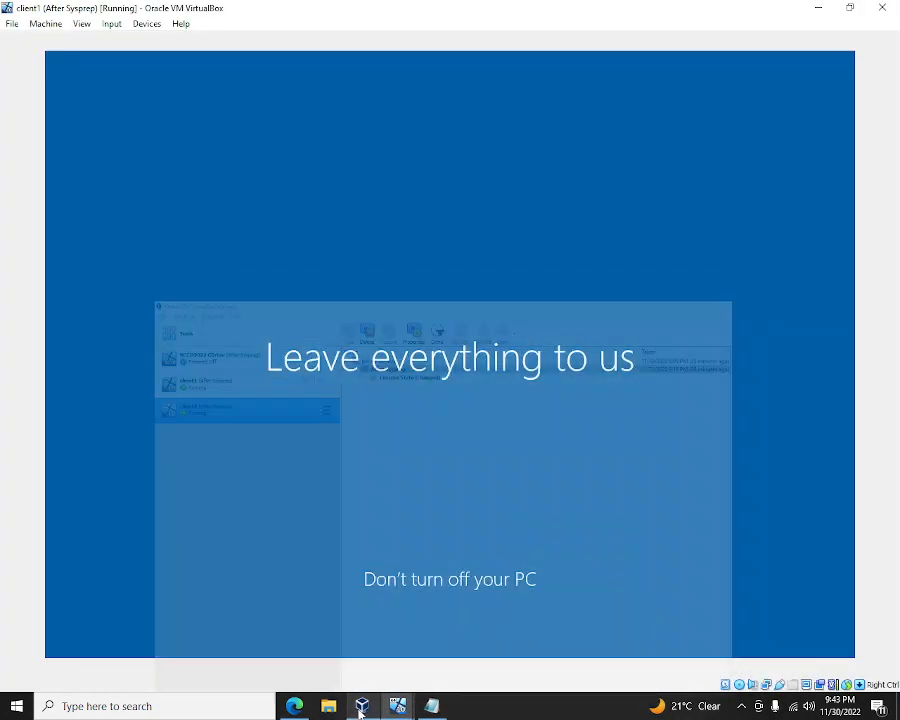
- Shut down Windows in the client2 VM, then switch back to the client1 window
click(385, 705)
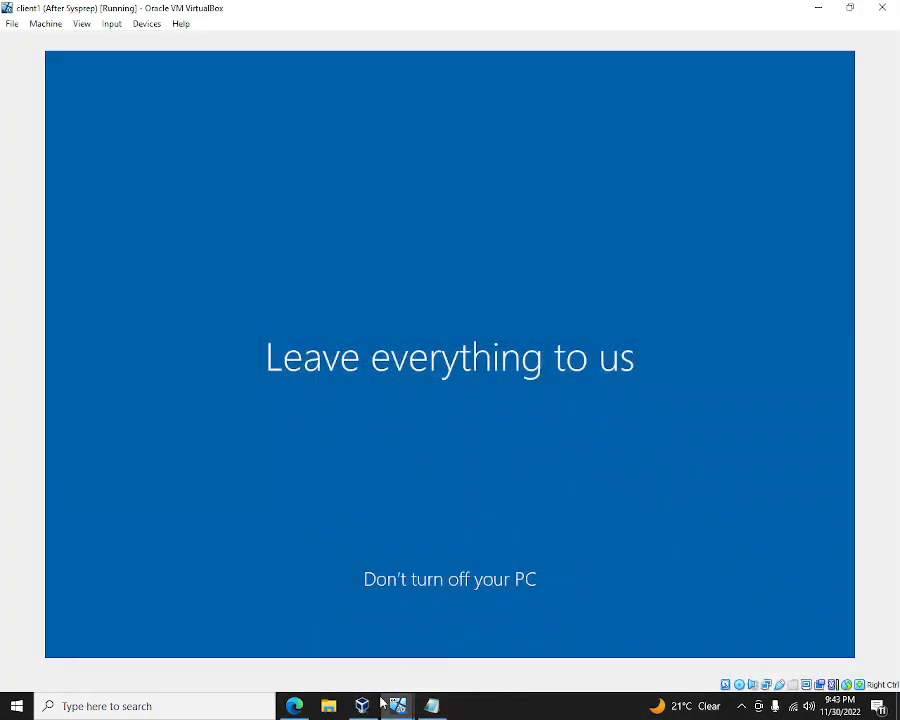
click(362, 705)
mouse_move(408, 693)
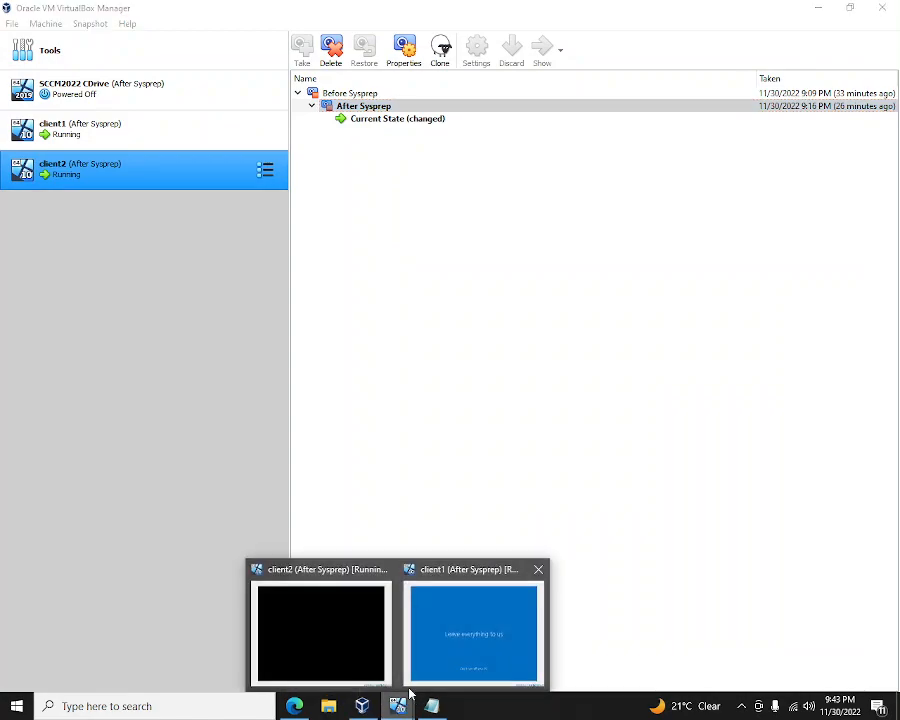
click(482, 652)
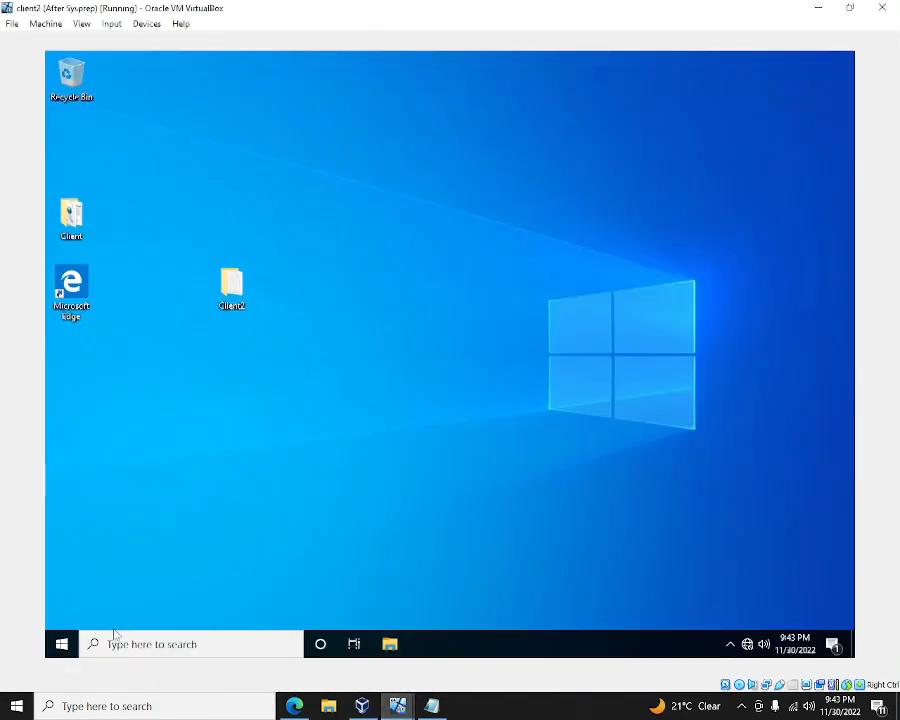
click(61, 644)
click(62, 613)
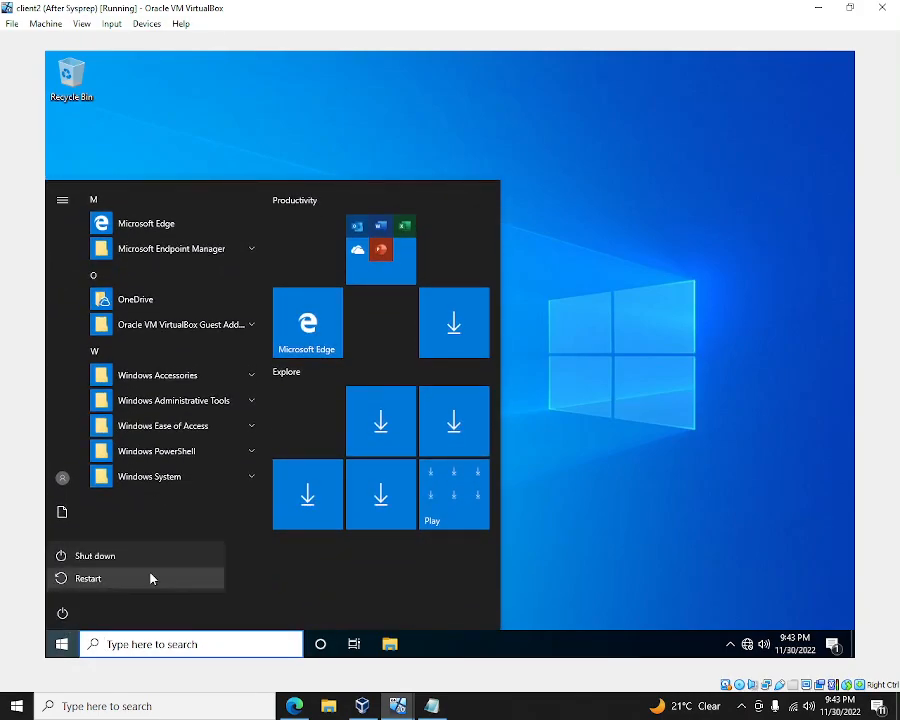
click(156, 564)
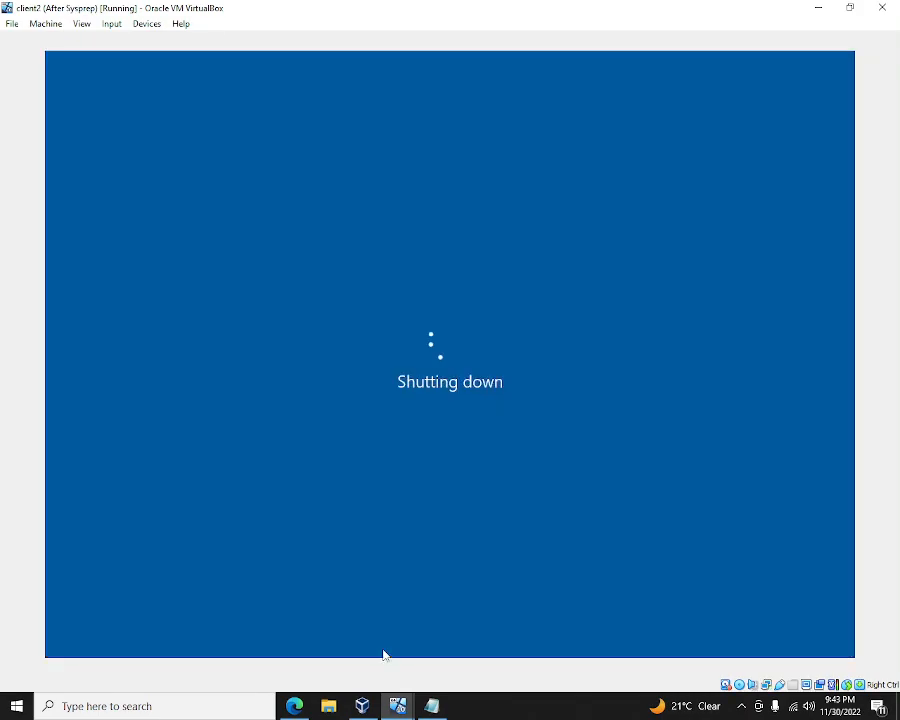
mouse_move(414, 698)
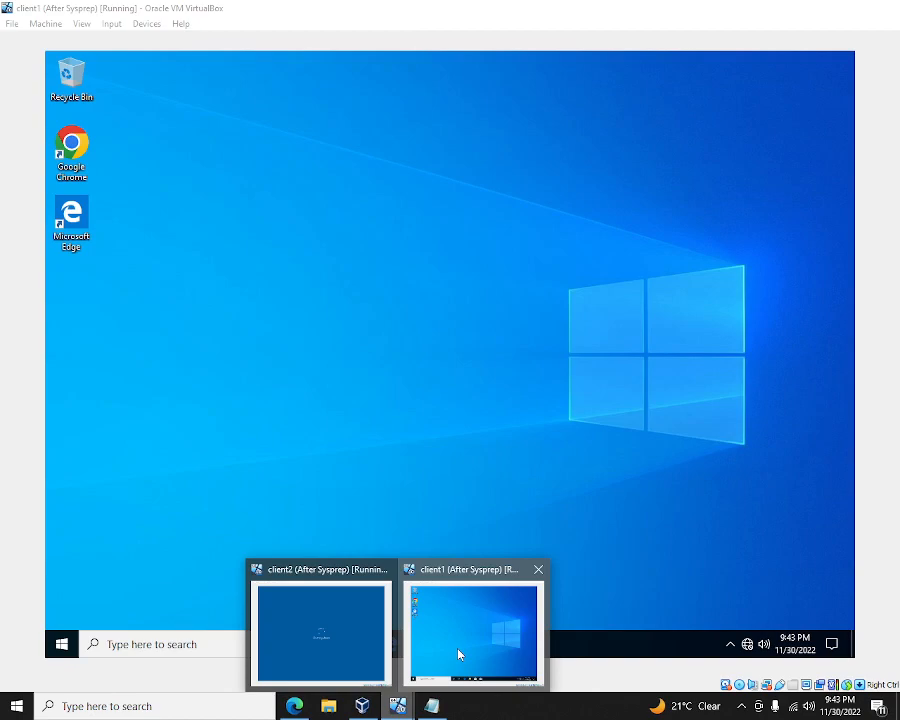
click(459, 655)
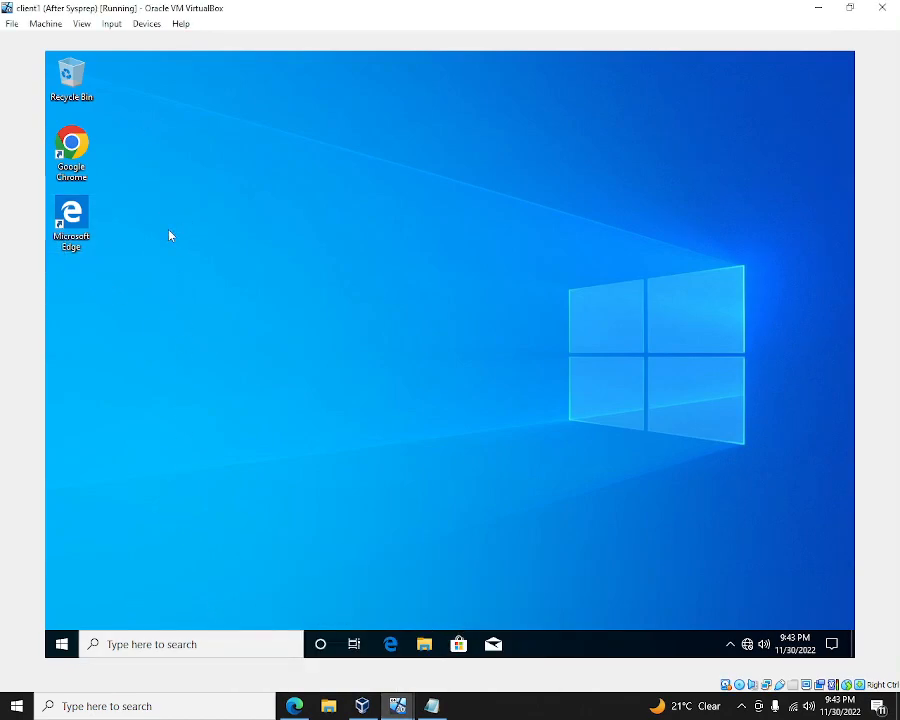
- Check client1's drives under This PC in File Explorer, then close it
click(424, 645)
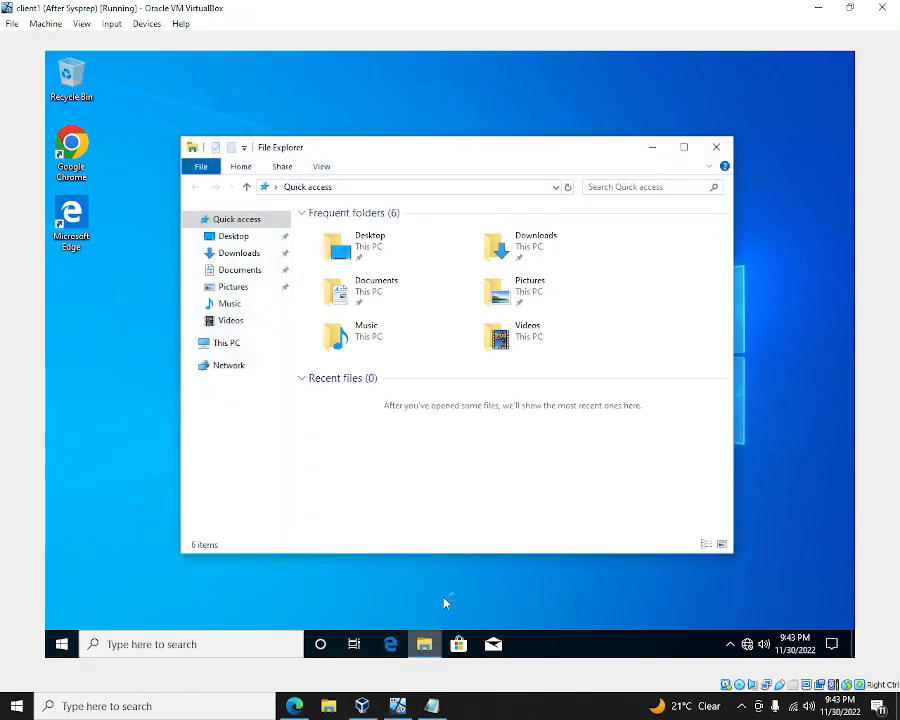
click(236, 348)
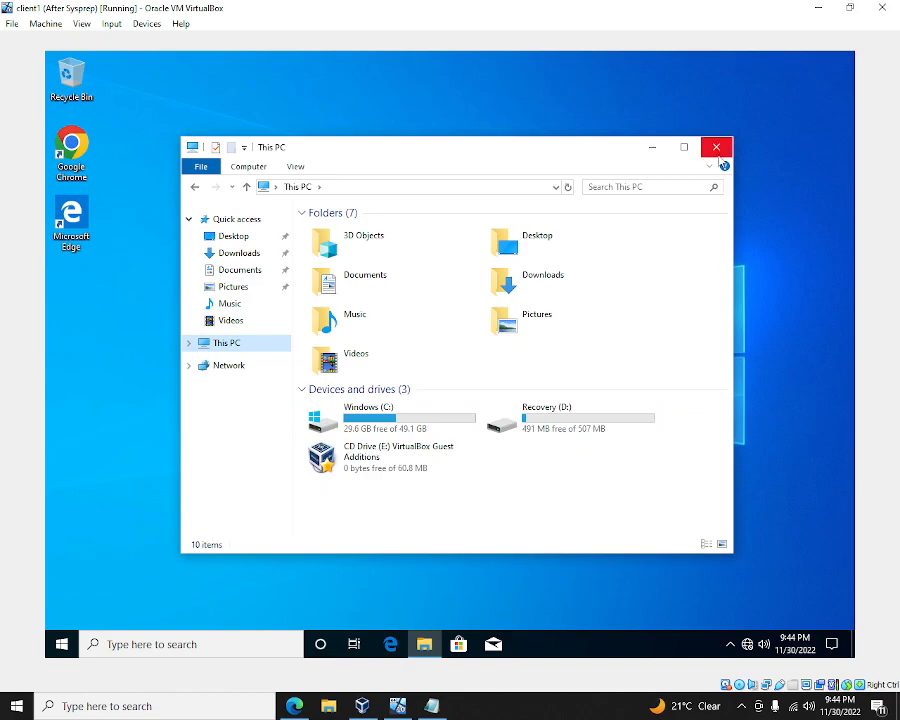
click(718, 148)
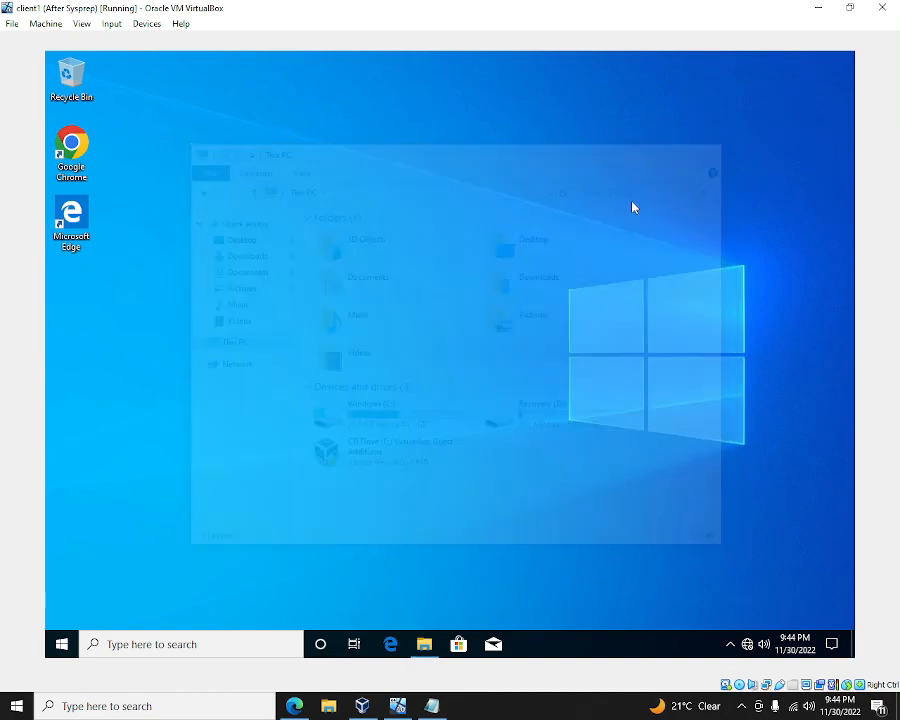
- Shut down Windows in client1 from its Start menu
click(62, 644)
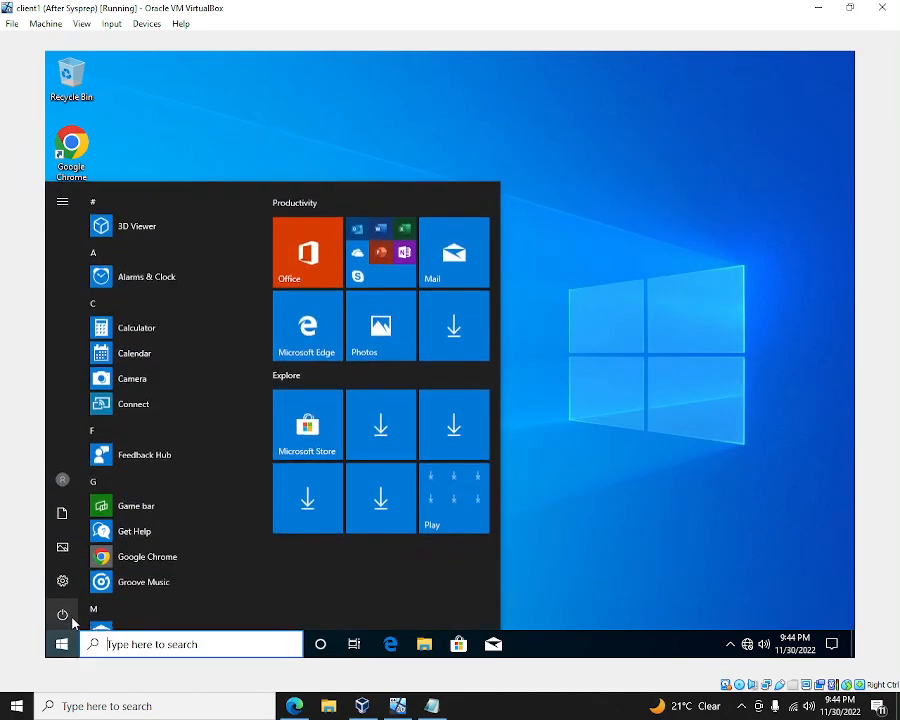
click(62, 612)
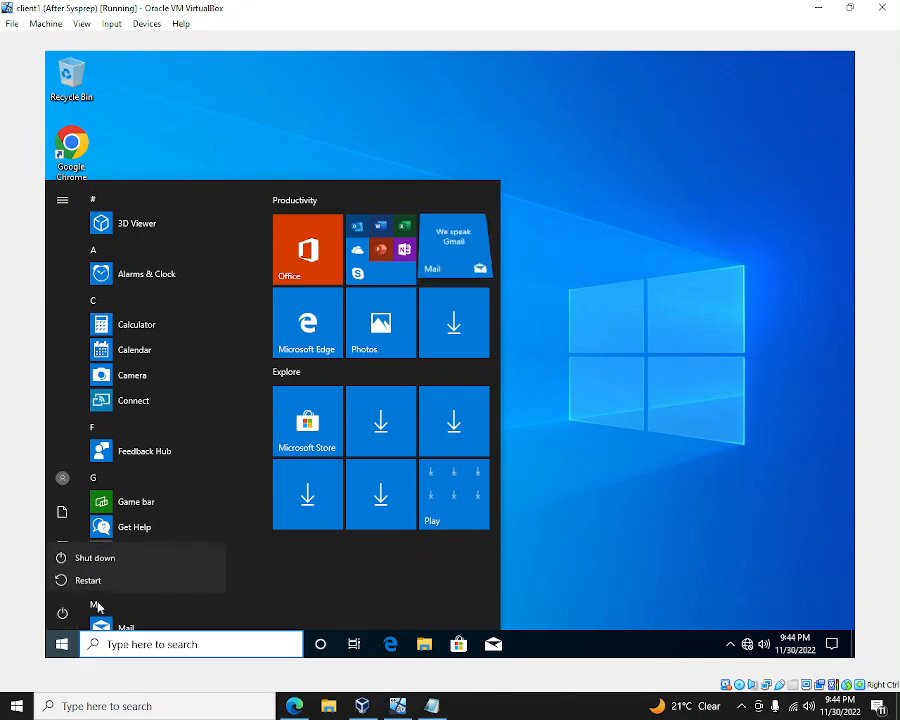
click(164, 558)
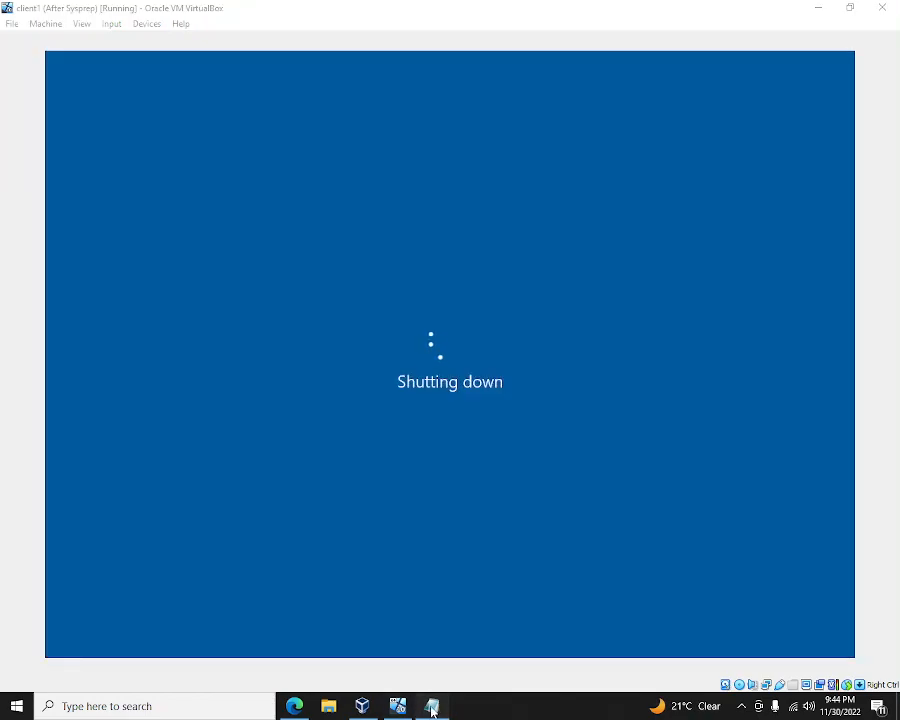
click(431, 706)
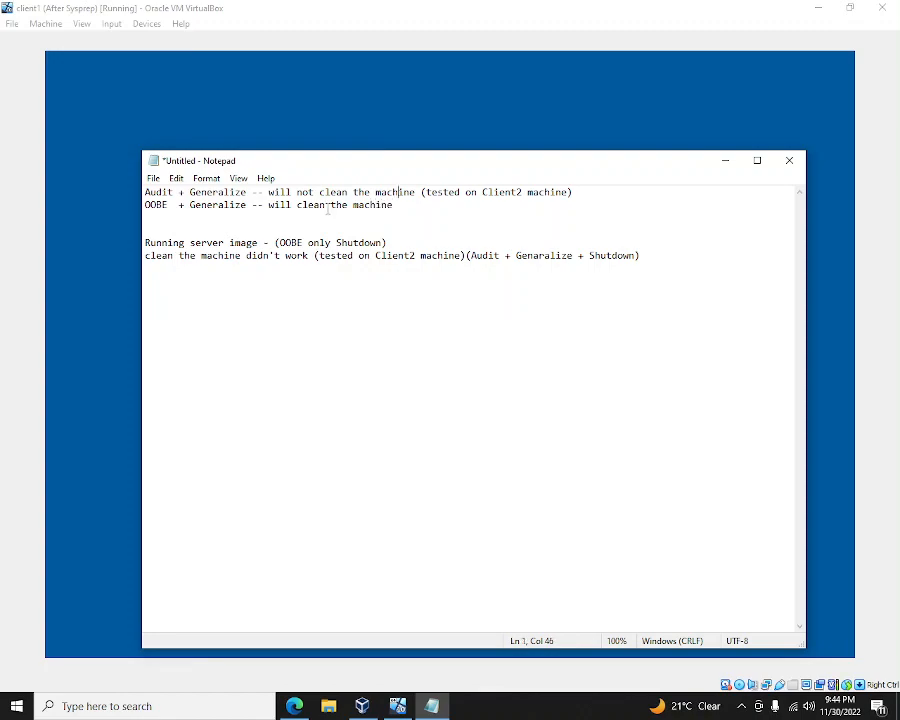
- Copy the tested-on note onto line 2 of the notes, changing Client2 to Client1
key(shift+End)
key(ctrl+c)
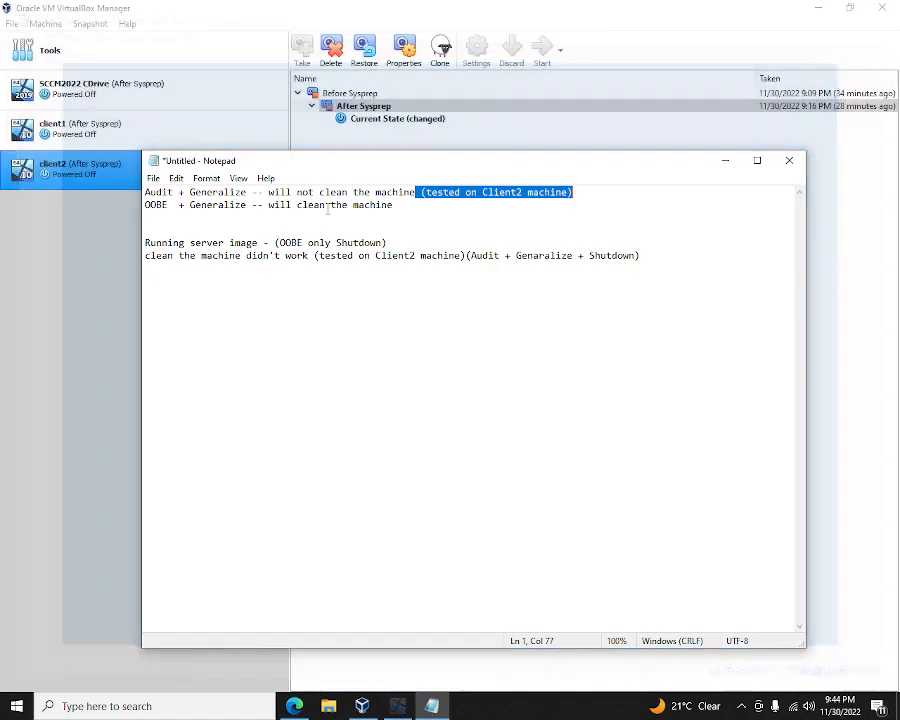
key(Down)
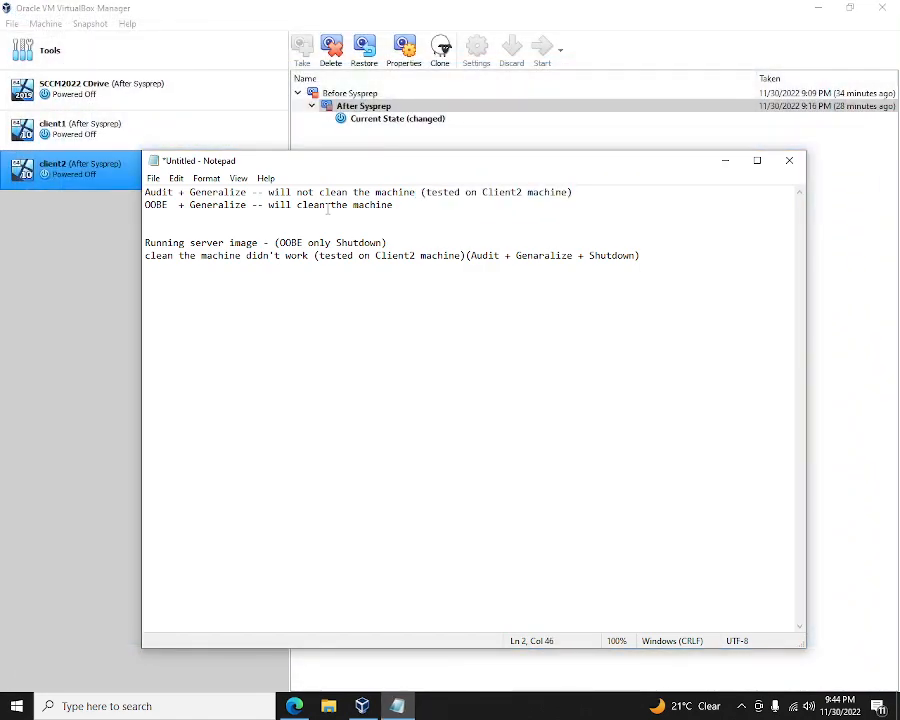
key(ctrl+v)
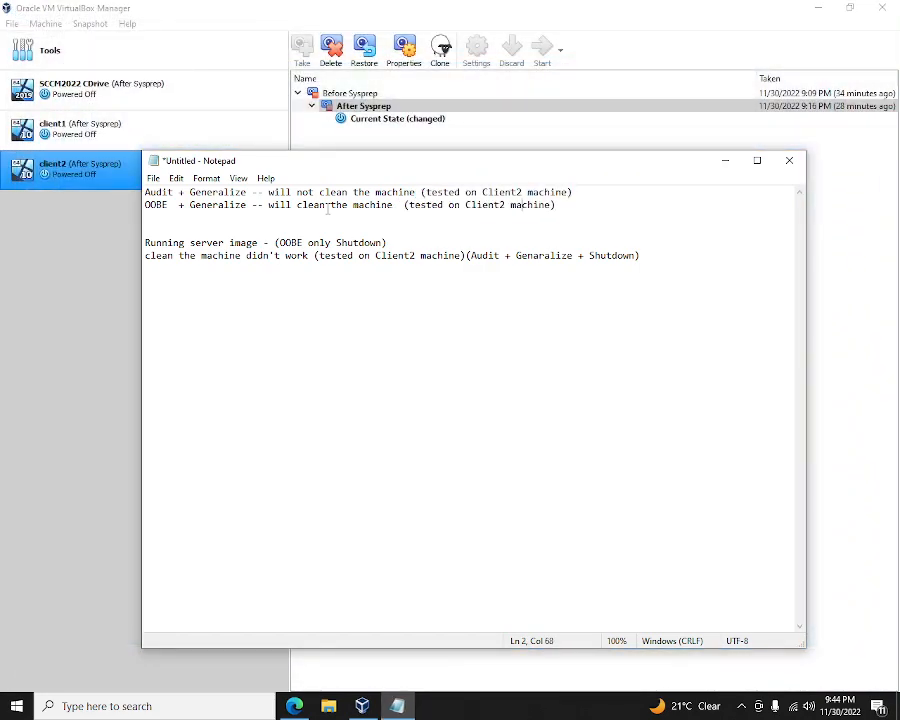
key(BackSpace)
text(1)
- Select the client1 machine in the VirtualBox Manager
click(70, 182)
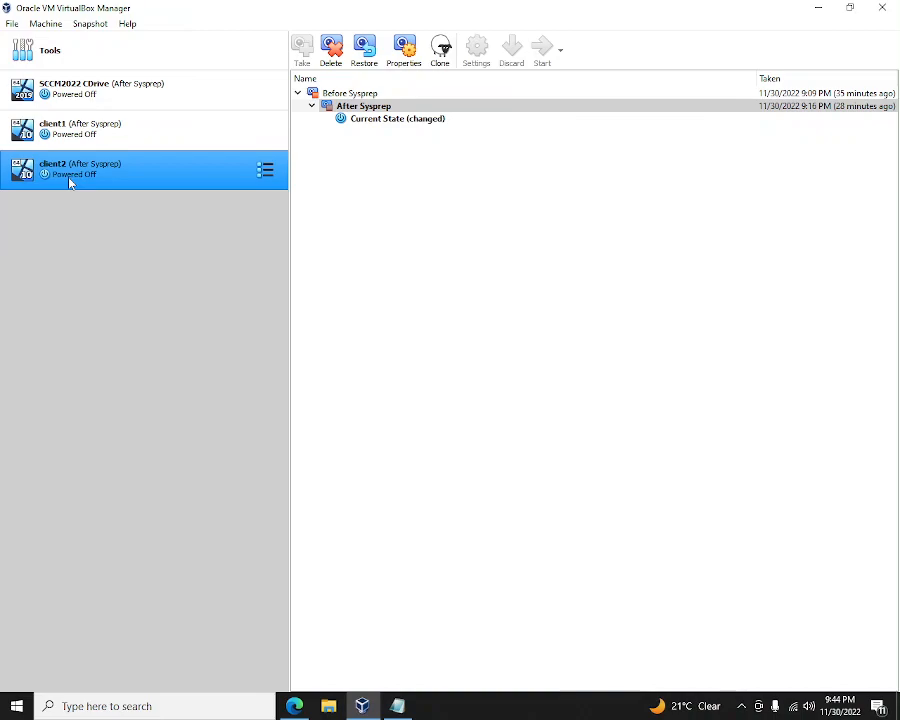
ctrl+click(133, 138)
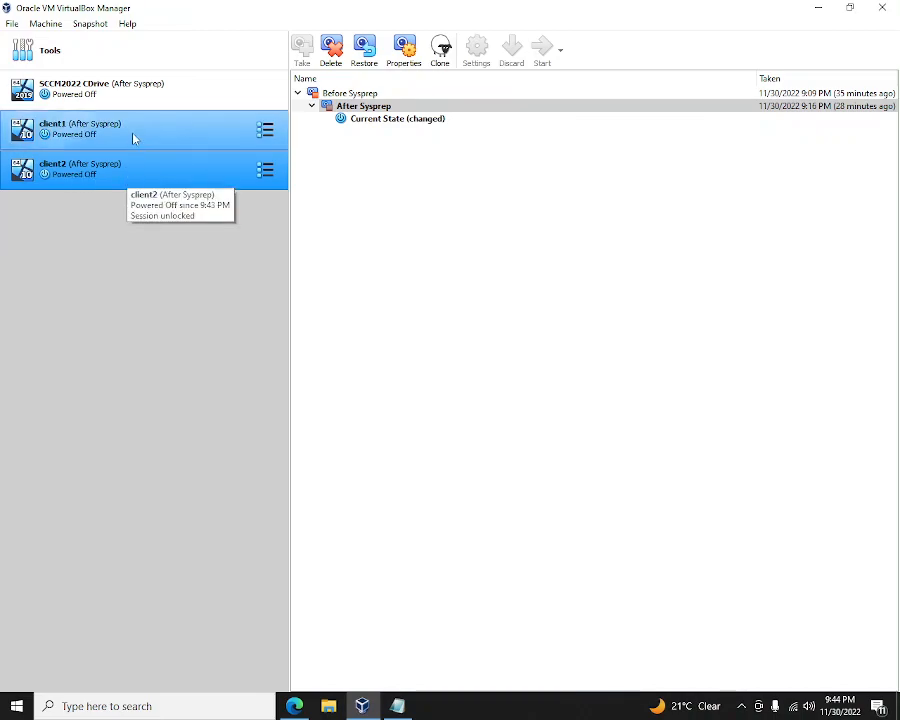
click(133, 137)
- Select parts of the OOBE note text, then bring the VirtualBox Manager forward again
click(397, 706)
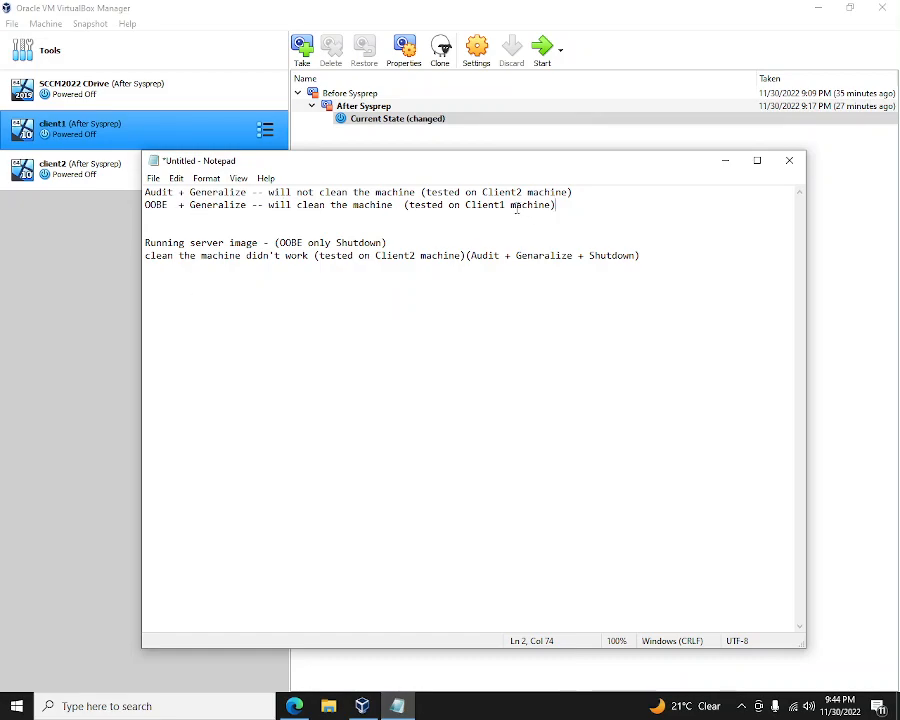
drag(517, 207, 409, 210)
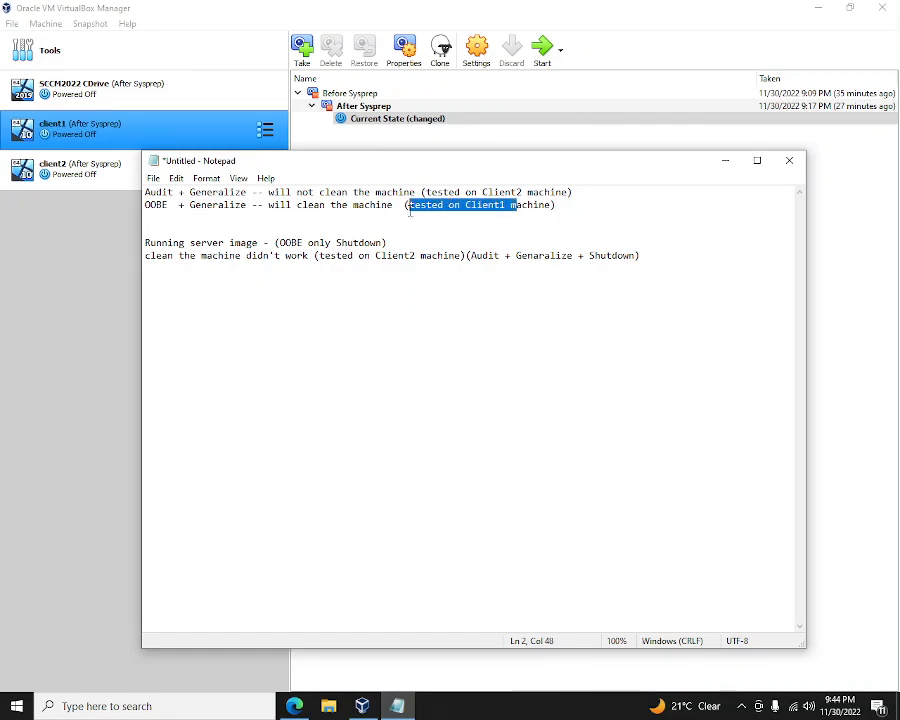
click(266, 207)
key(shift+Right)
key(shift+Right)
key(shift+Right)
key(shift+Right)
key(shift+Right)
key(shift+Right)
key(shift+Right)
key(shift+Right)
key(shift+Right)
key(shift+Right)
key(shift+Right)
key(shift+Right)
key(shift+Right)
key(shift+Right)
key(shift+Right)
key(shift+Right)
key(shift+Right)
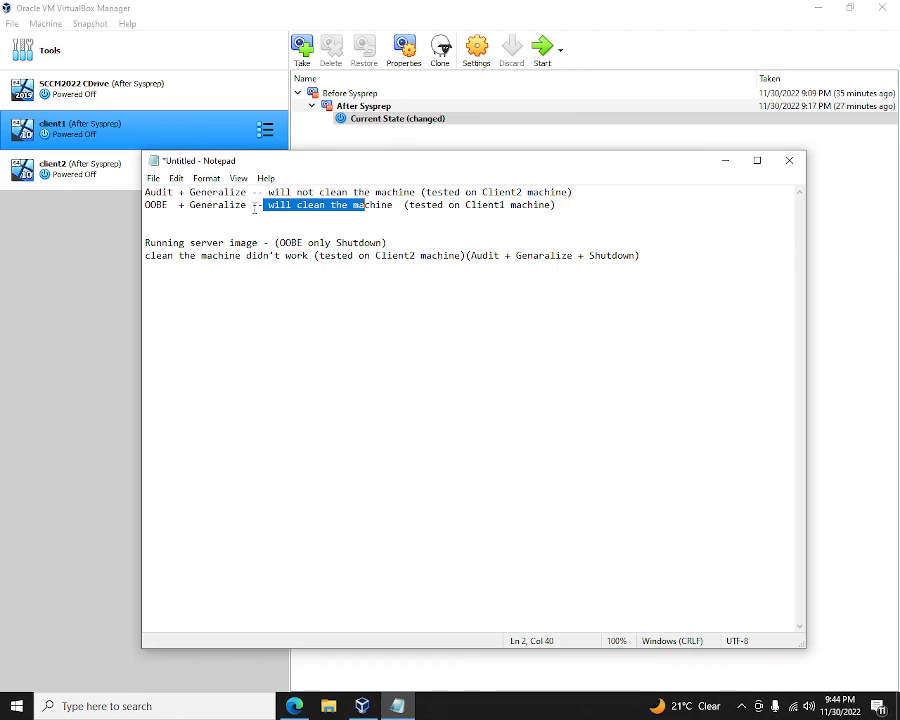
drag(253, 207, 145, 206)
click(145, 206)
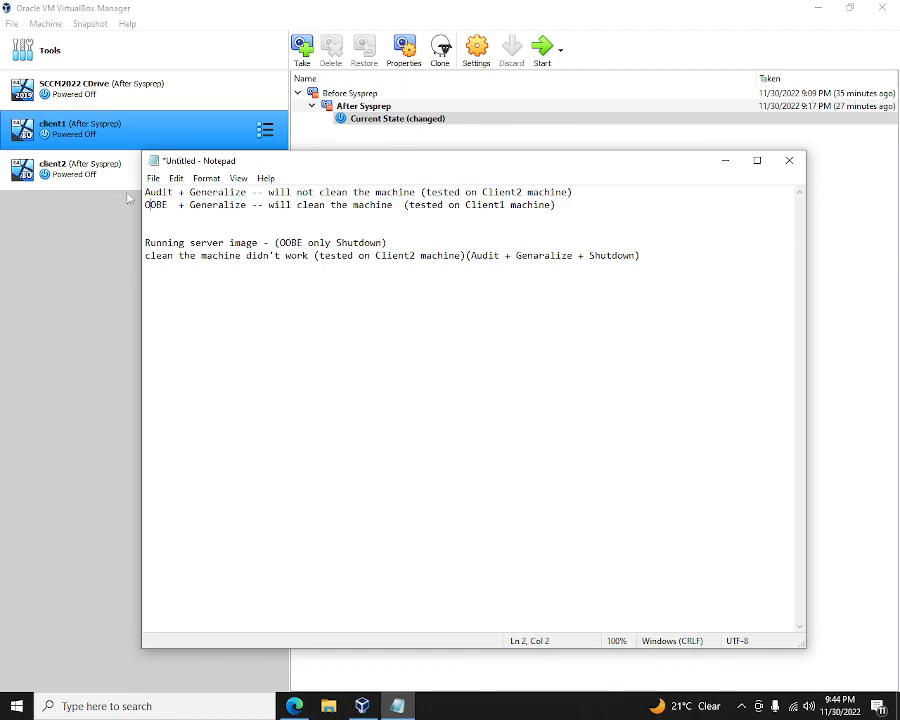
click(101, 130)
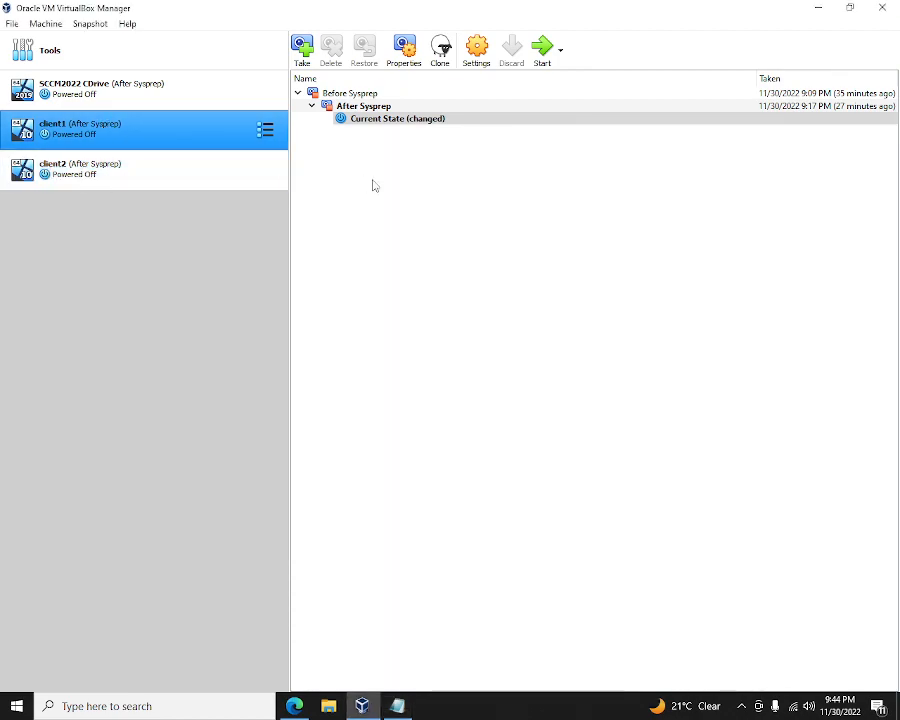
- Open client1's Storage settings and inspect the guest additions drive and client1.vdi
click(477, 64)
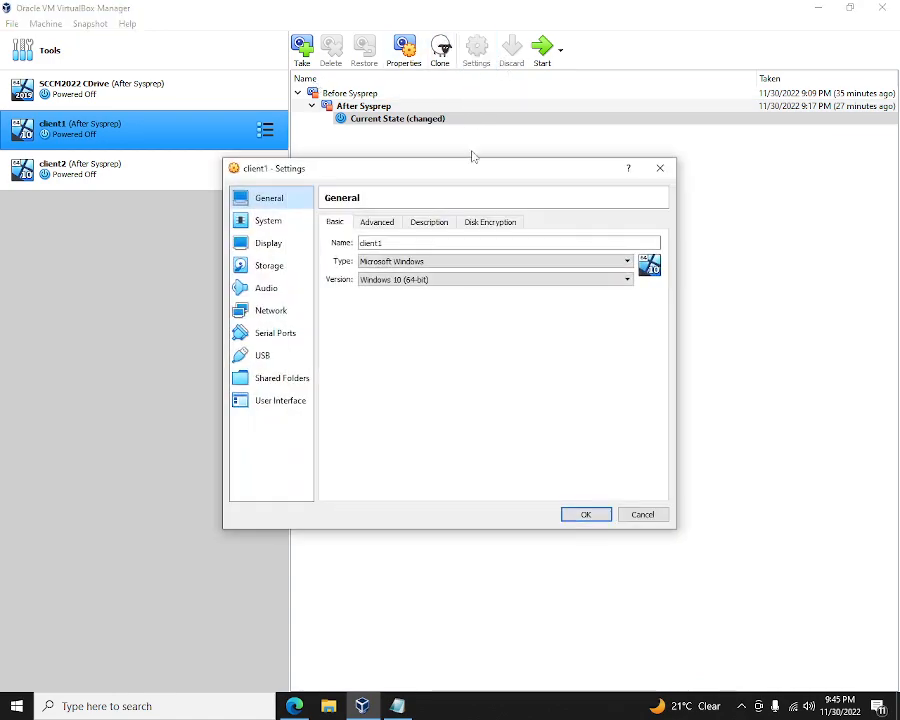
click(266, 265)
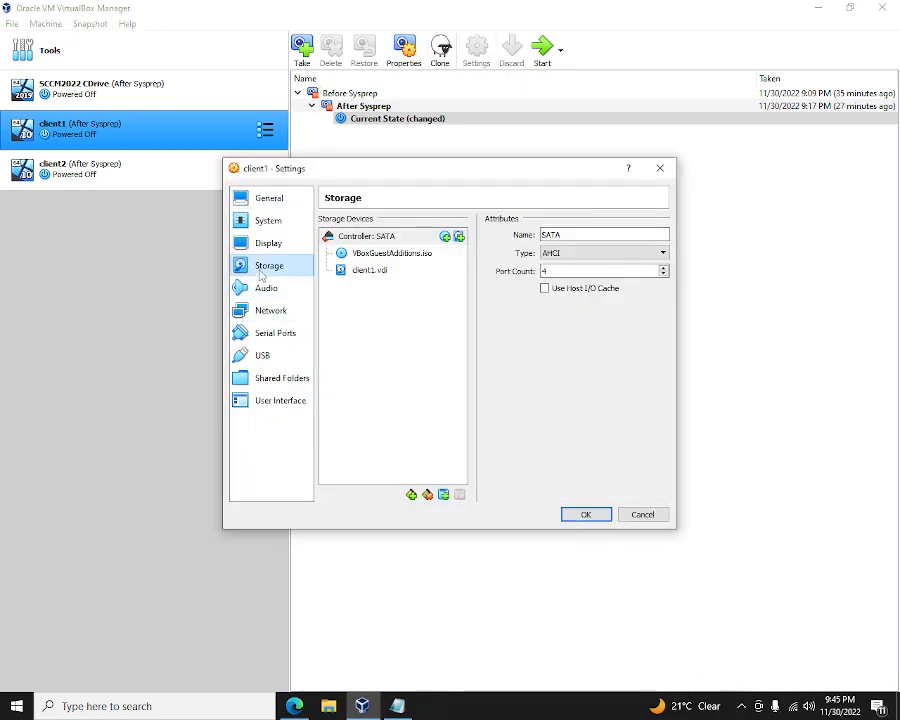
click(412, 254)
click(597, 236)
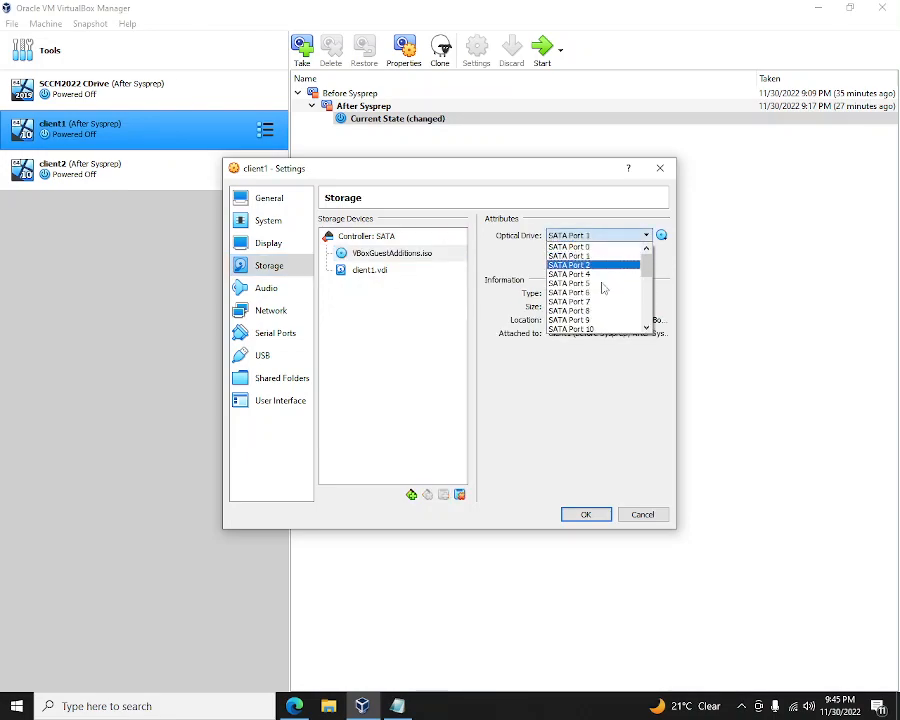
click(598, 466)
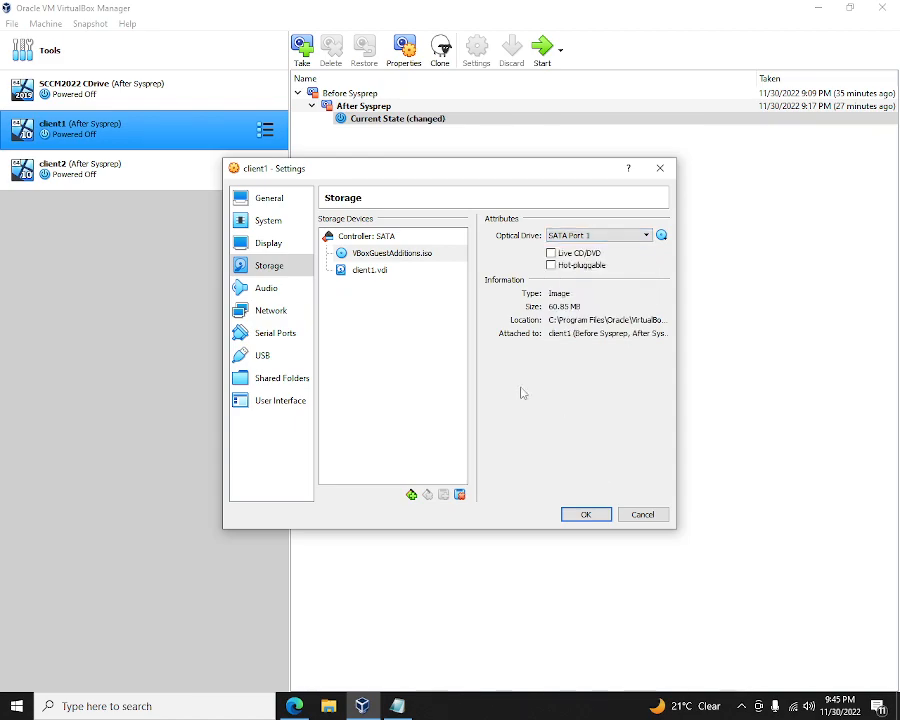
click(384, 270)
click(388, 253)
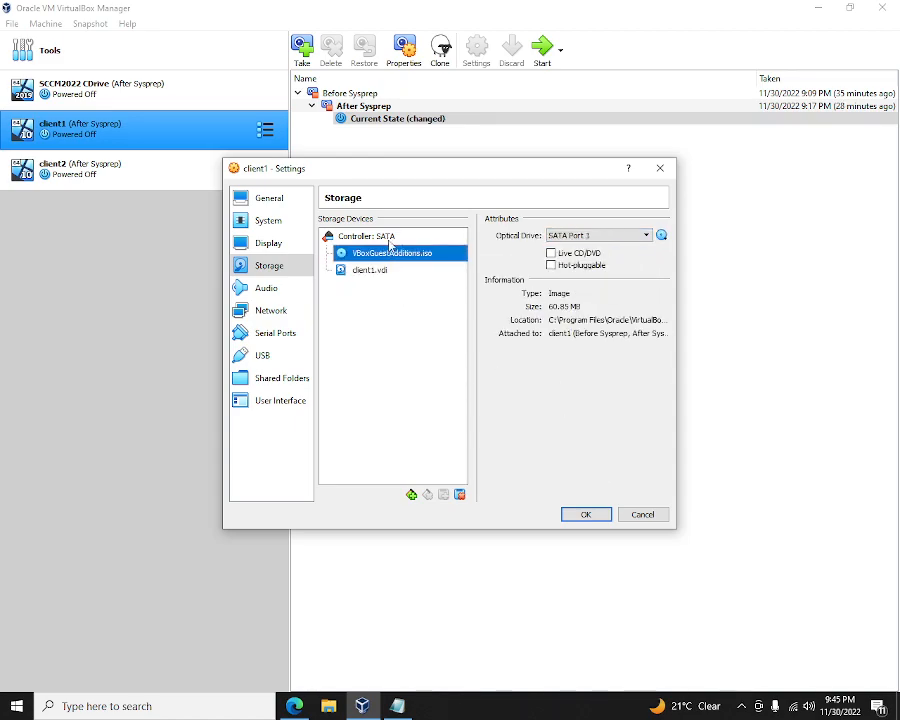
- Add an optical drive holding Boot_dyn_27112022.iso to the SATA controller
click(440, 236)
click(446, 236)
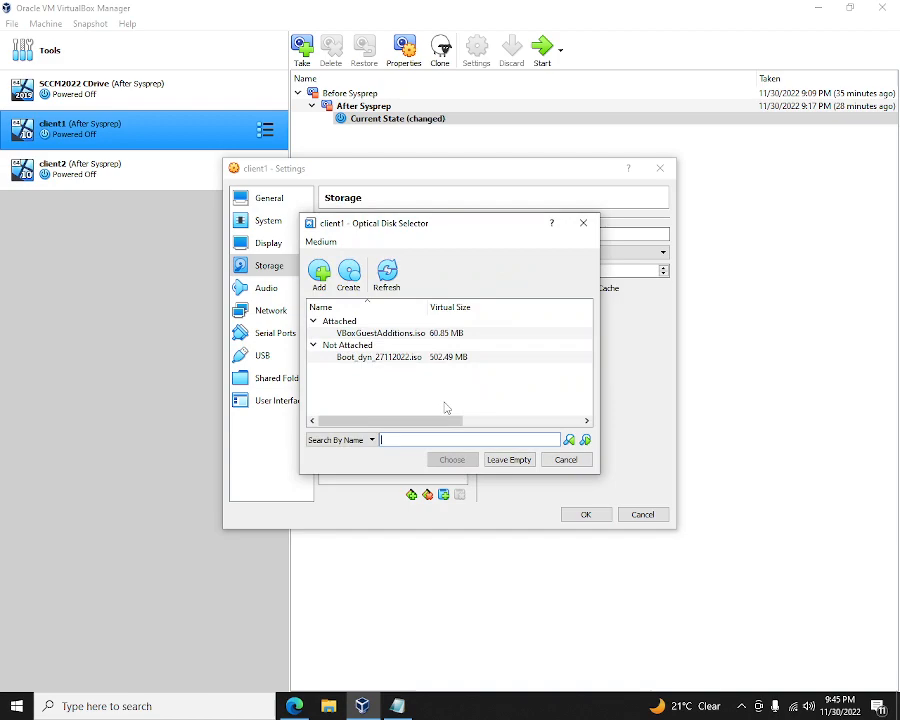
click(401, 358)
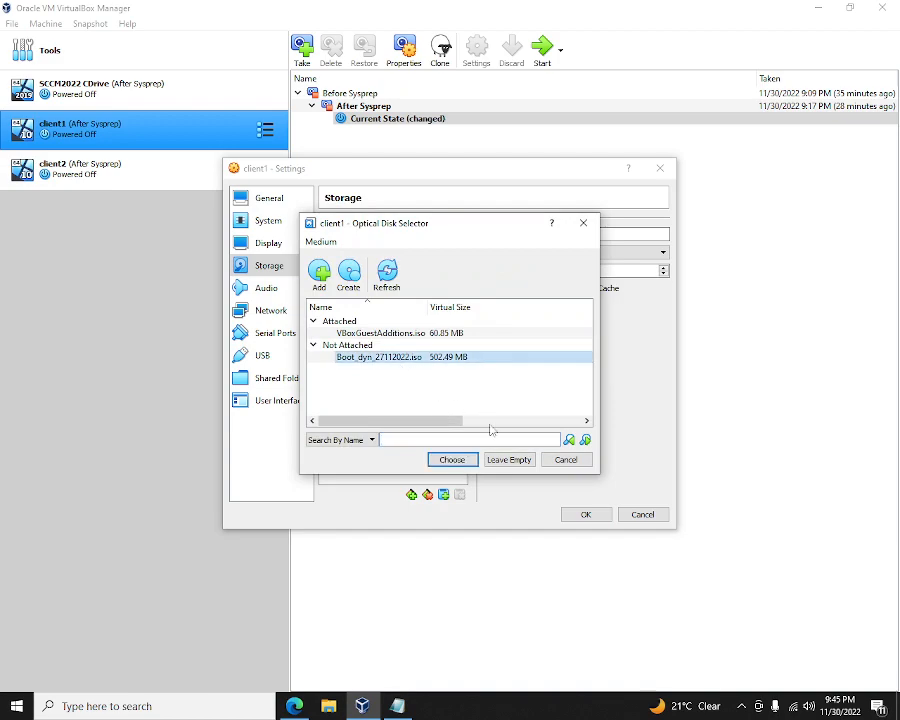
click(452, 460)
click(443, 252)
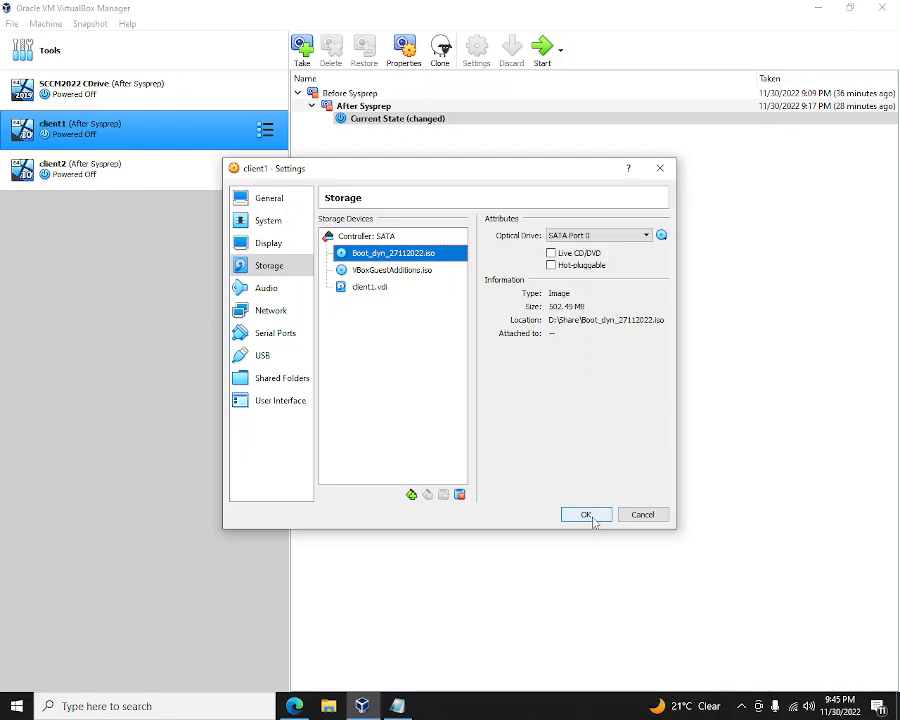
- Open the Hard Disk Selector for the SATA controller and search the disk list
click(414, 237)
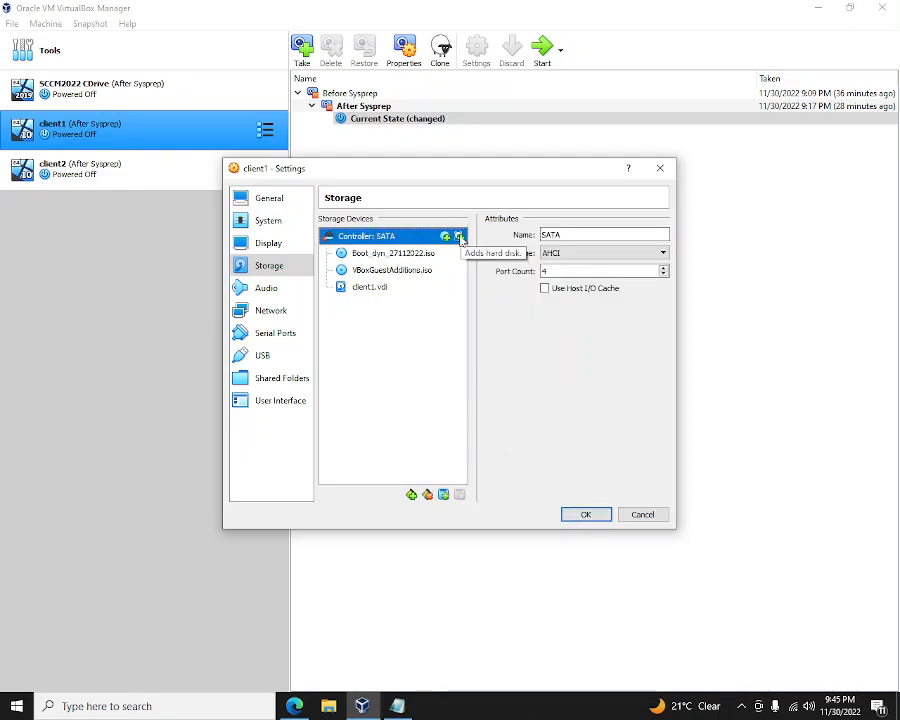
click(459, 237)
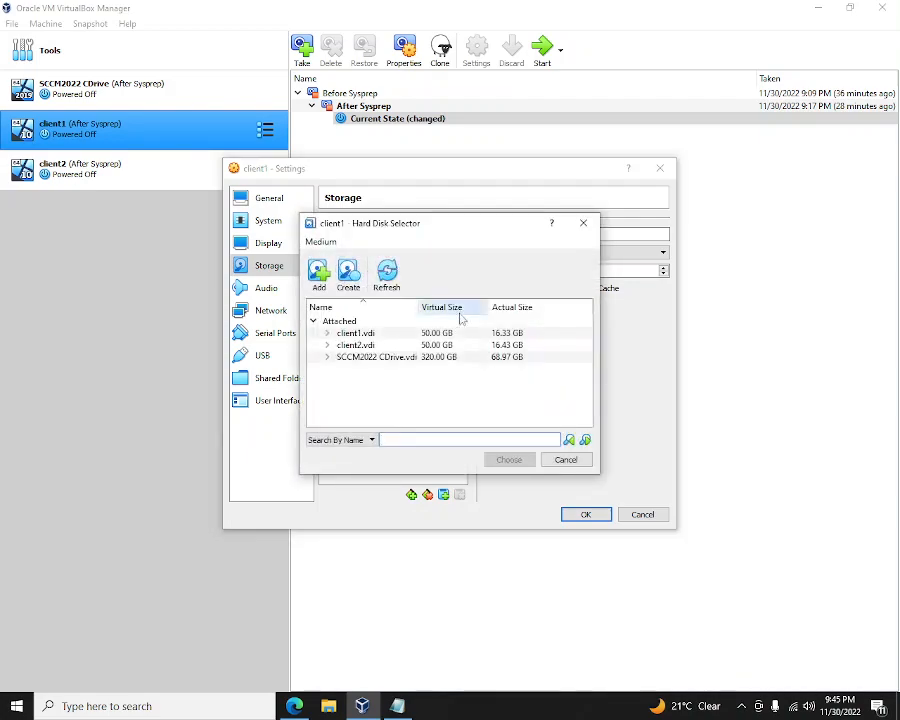
click(425, 440)
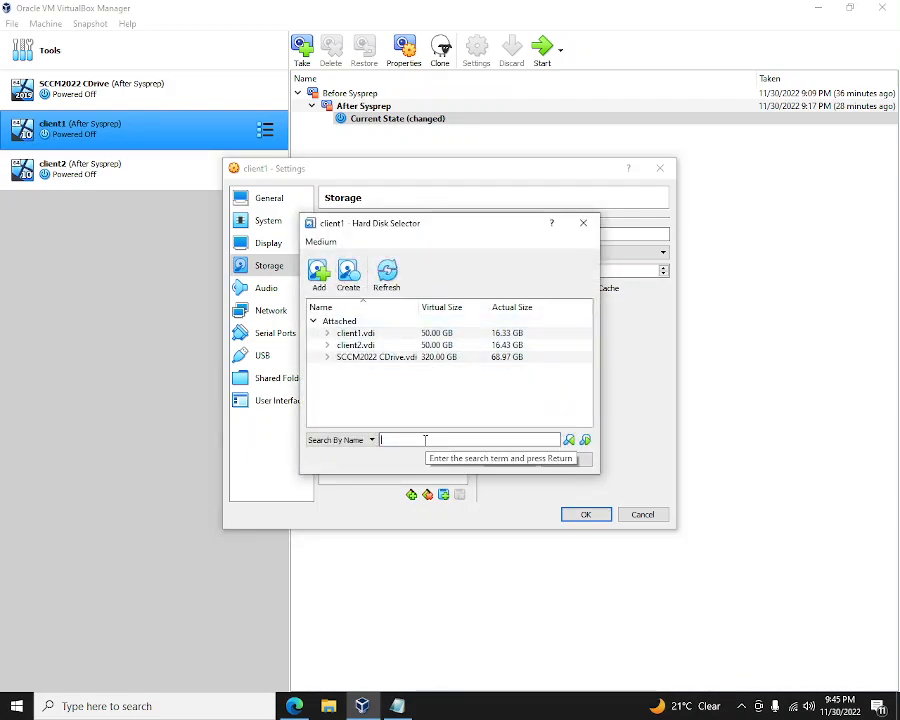
text(Sl)
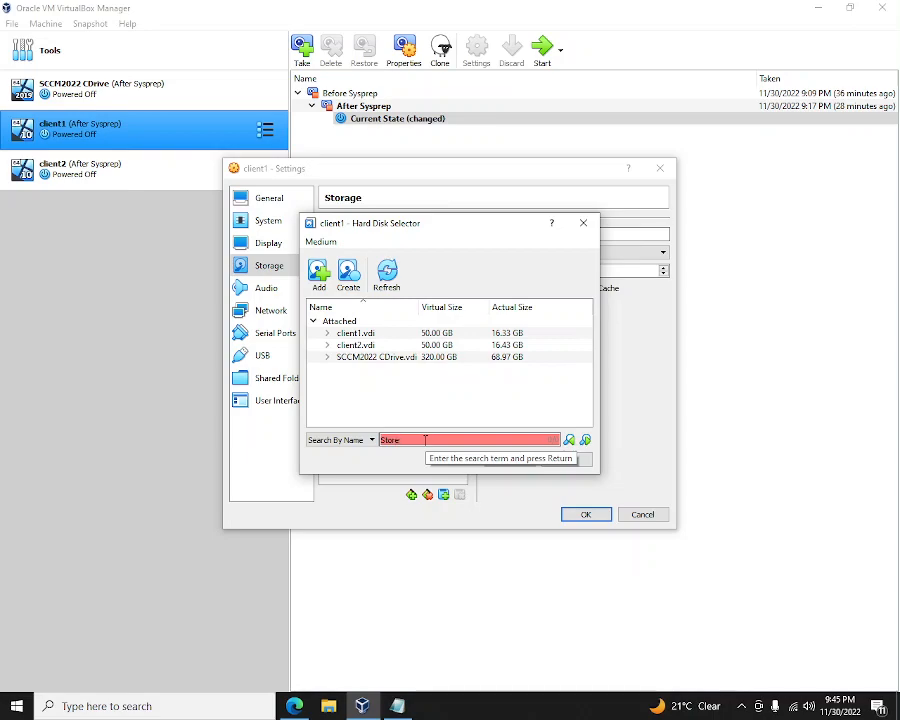
- Create a new 50 GB VDI disk, client1_1.vdi, with default storage settings
key(BackSpace)
key(BackSpace)
key(BackSpace)
key(BackSpace)
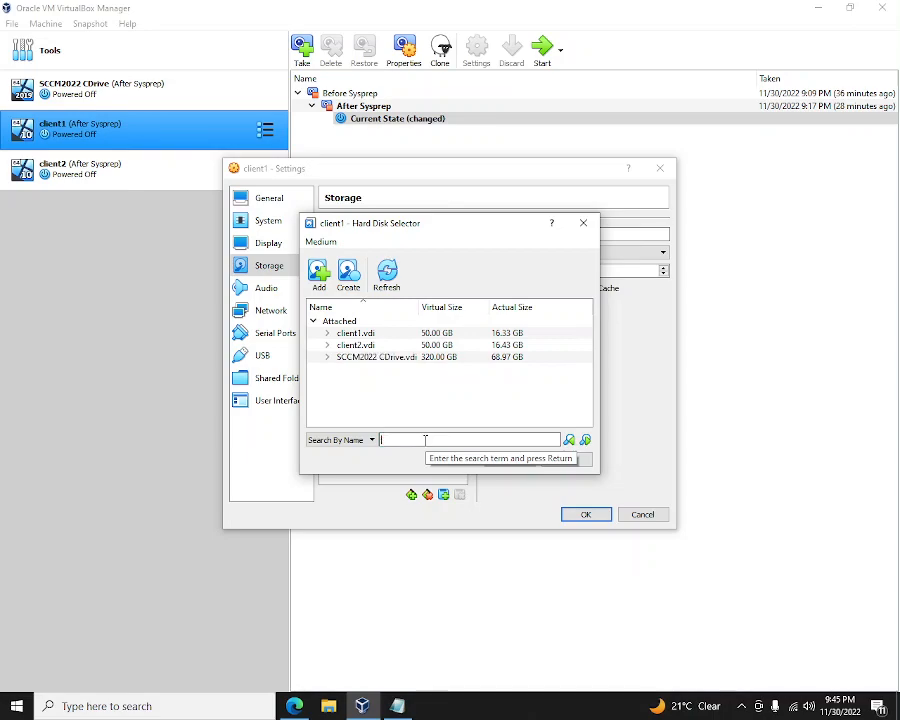
click(348, 272)
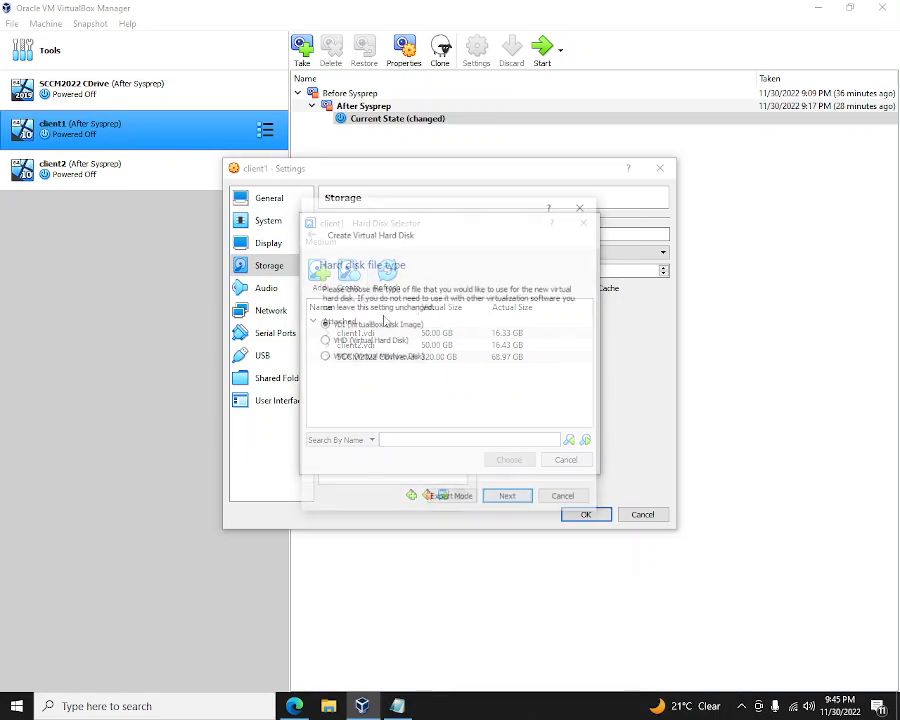
click(508, 500)
click(508, 500)
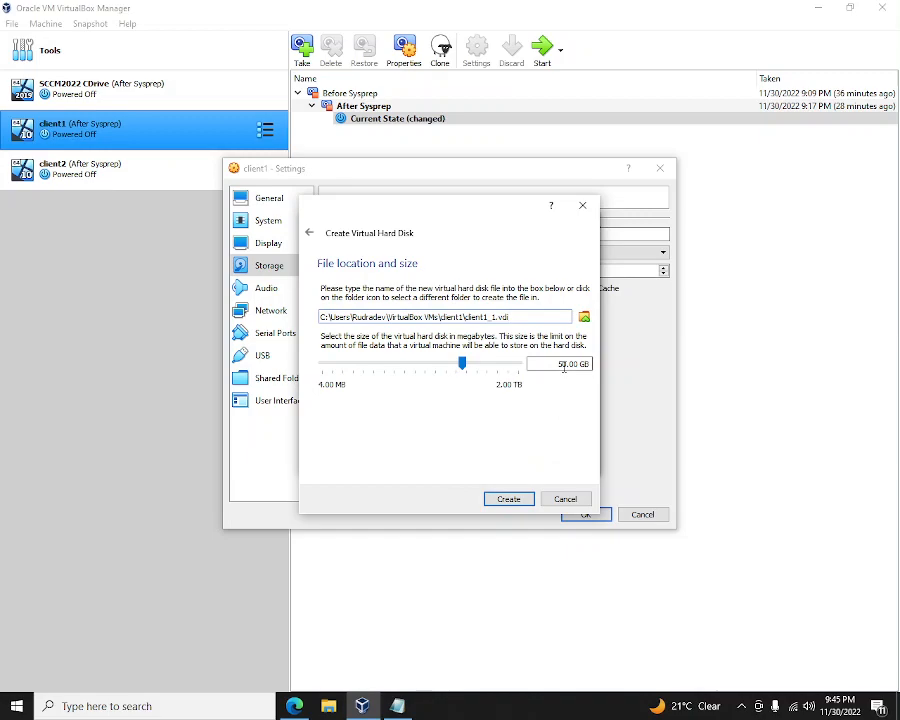
click(519, 499)
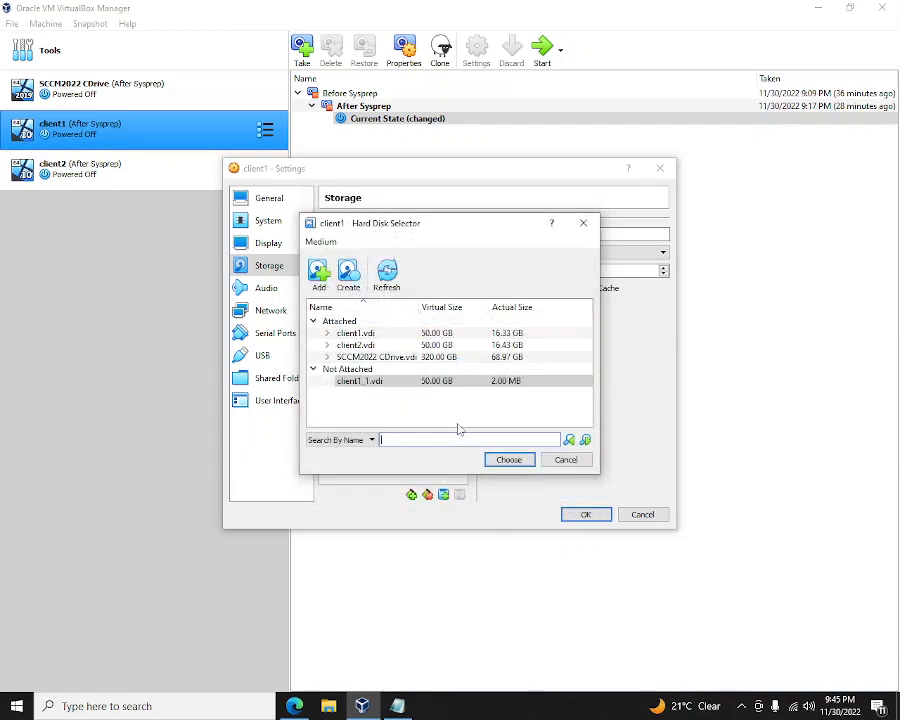
- Select client1_1.vdi in the selector and attach it to client1's SATA controller
click(377, 384)
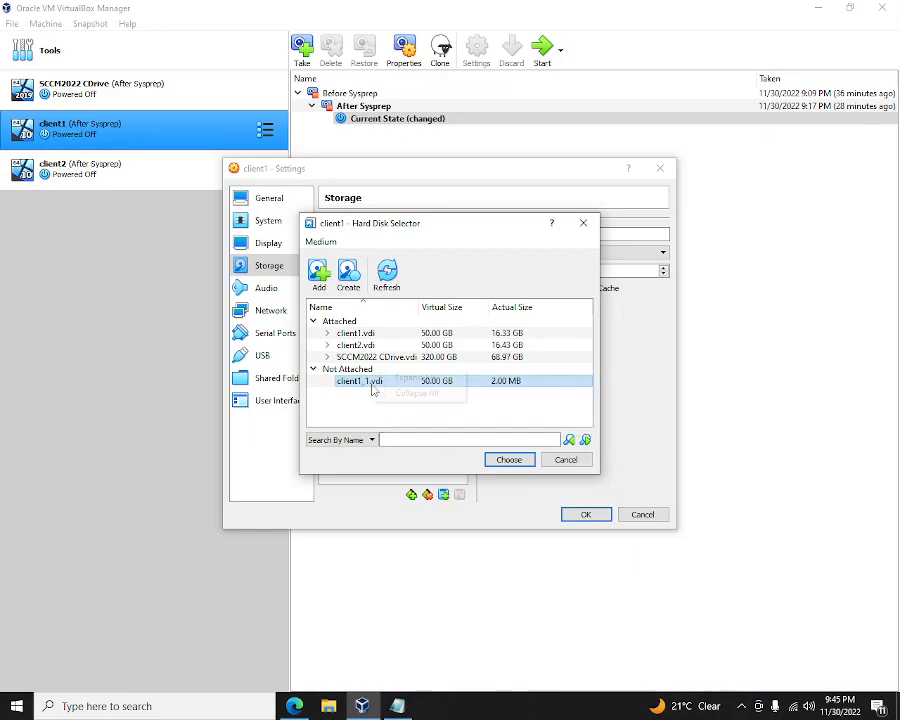
right_click(372, 386)
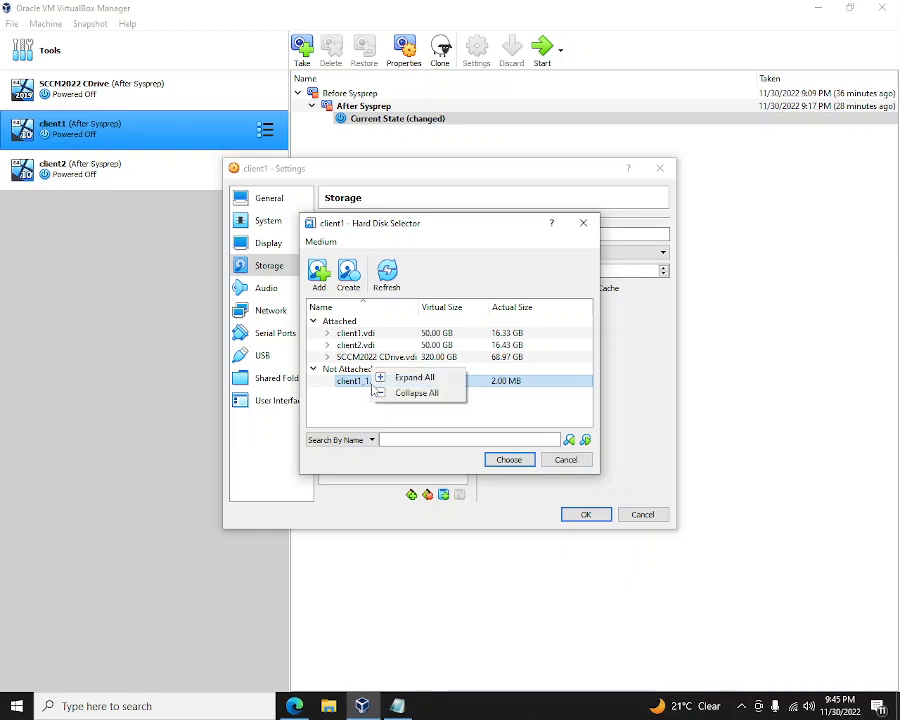
click(528, 427)
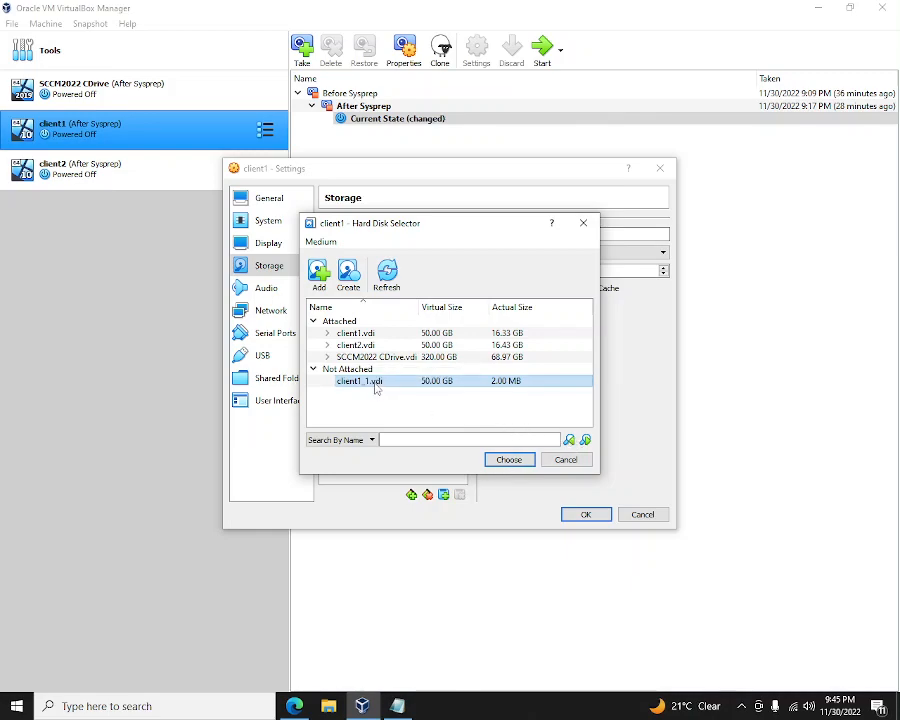
right_click(376, 388)
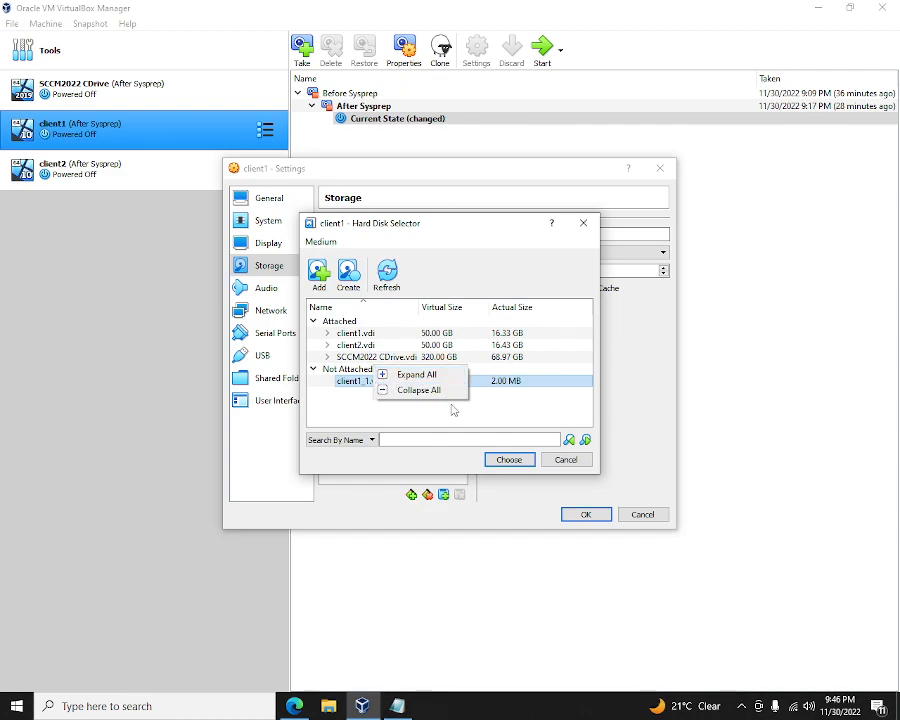
click(475, 432)
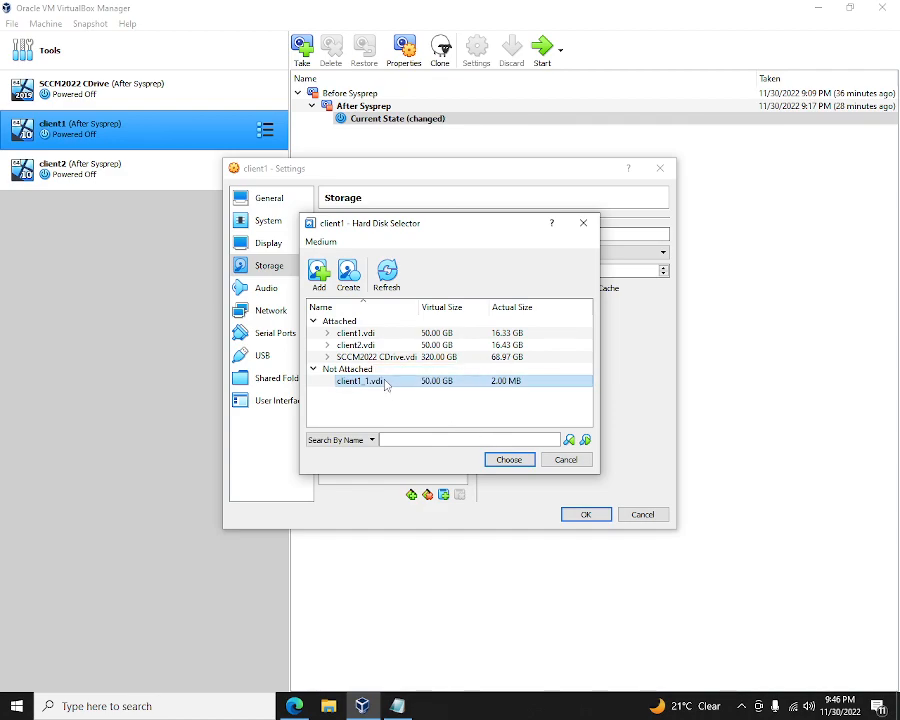
click(510, 460)
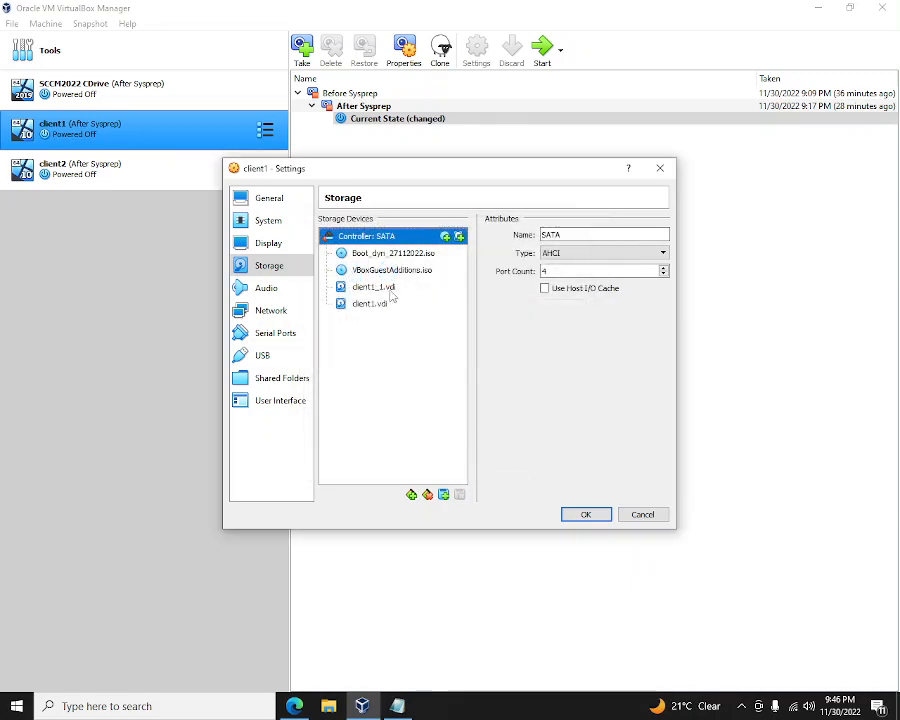
click(385, 289)
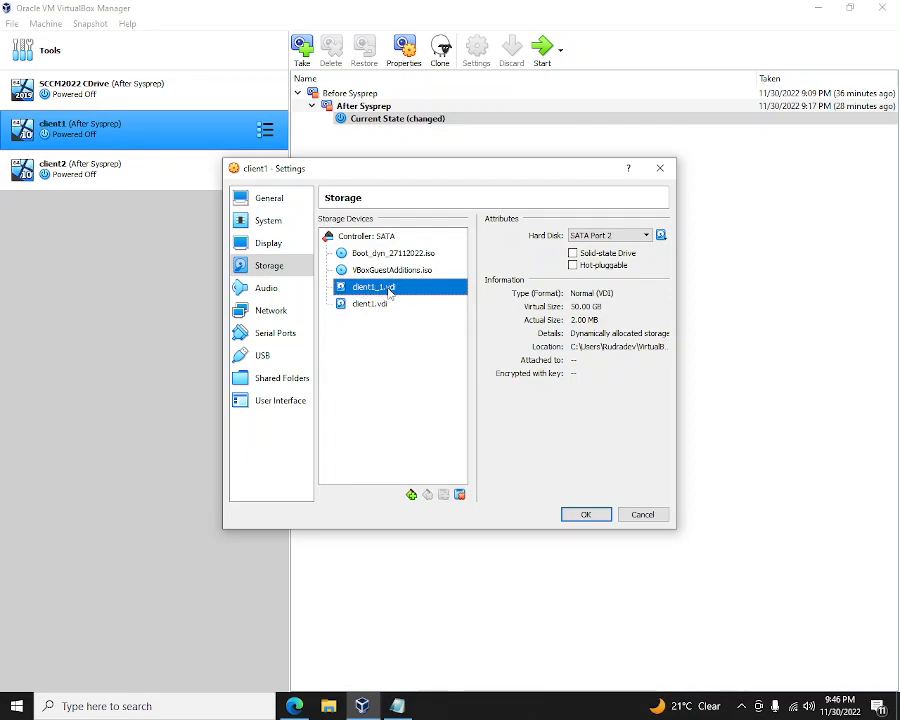
- Detach client1_1.vdi from client1's SATA controller
right_click(389, 293)
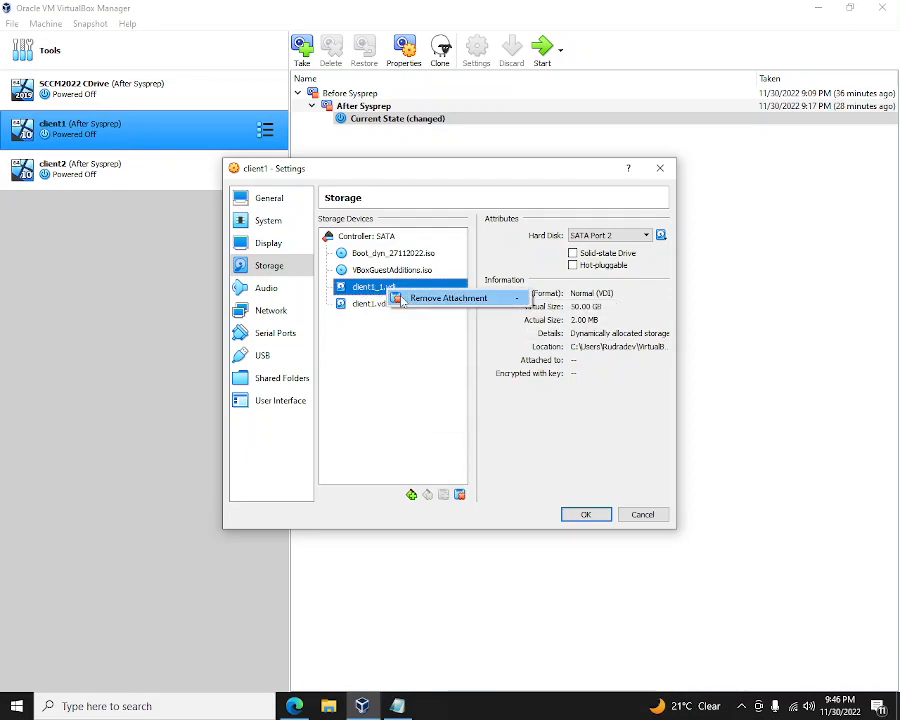
click(425, 301)
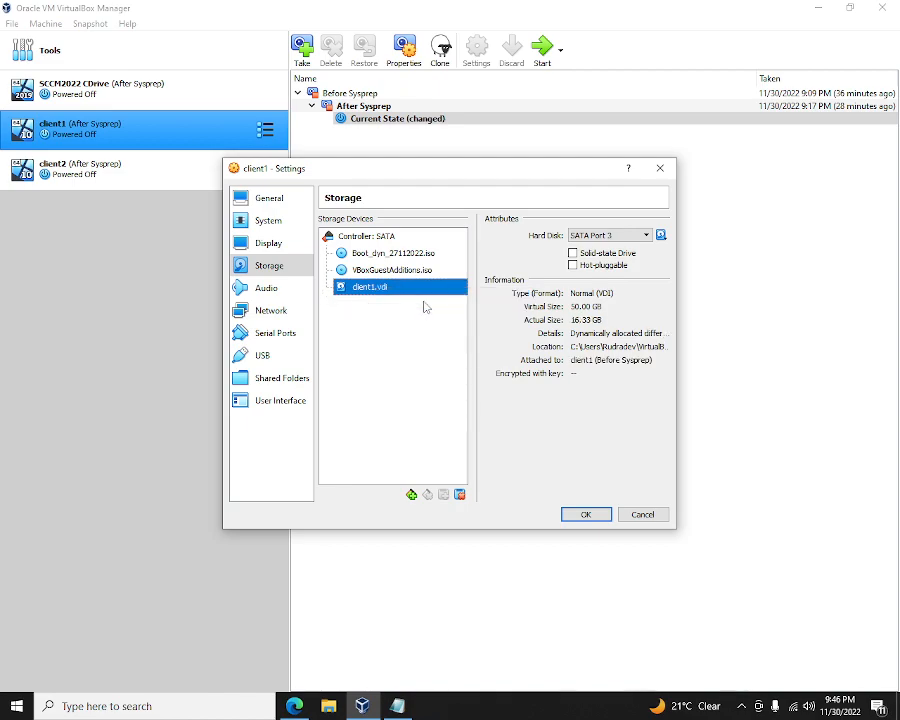
click(411, 495)
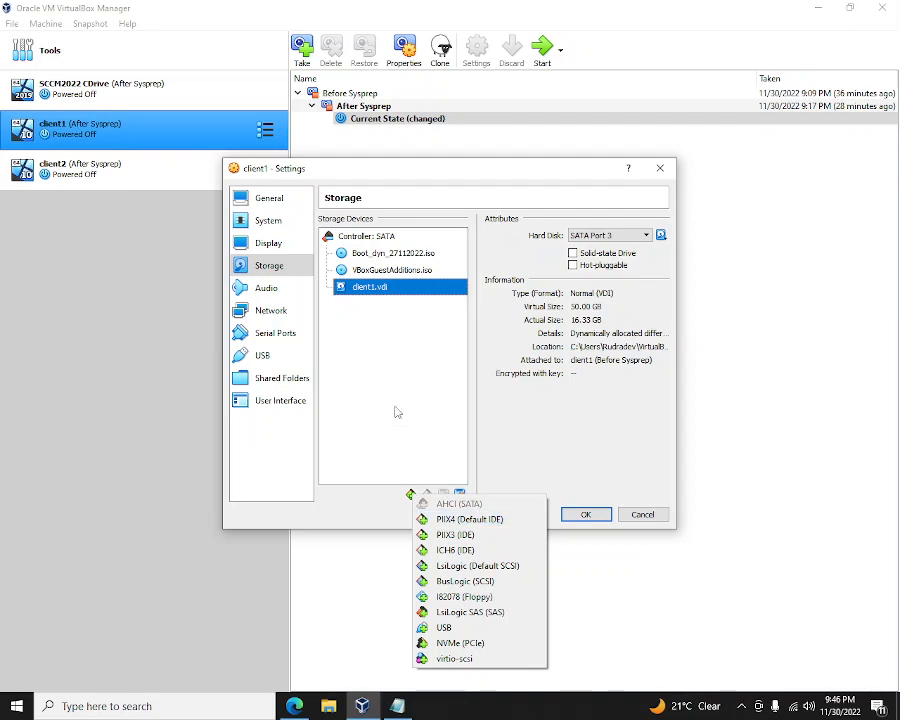
click(404, 374)
- Create a 50 GB VDI disk named USBdisk.vdi and attach it to the SATA controller
click(408, 236)
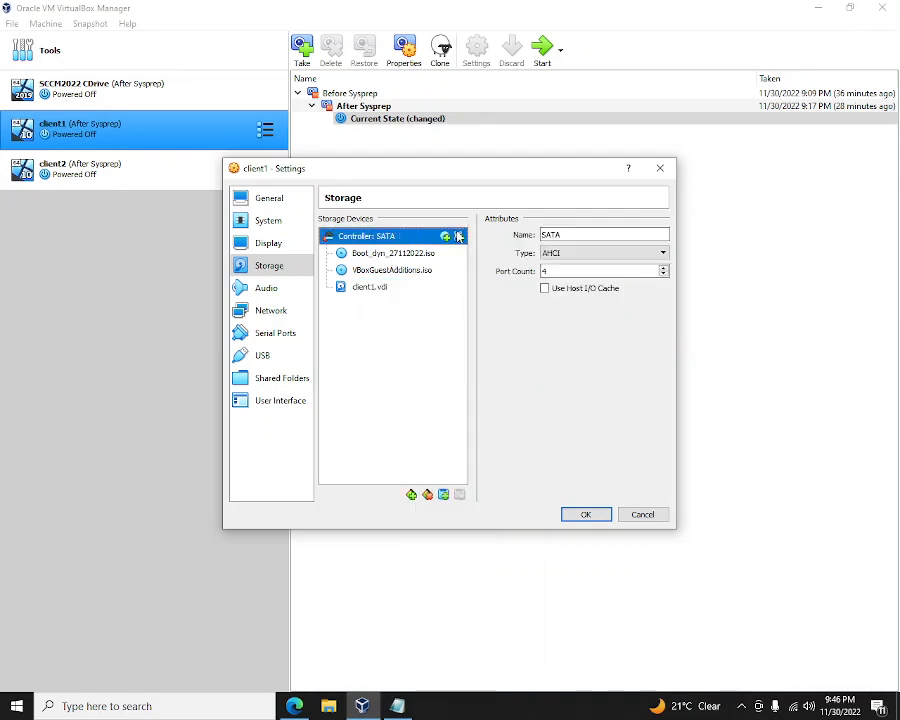
click(459, 236)
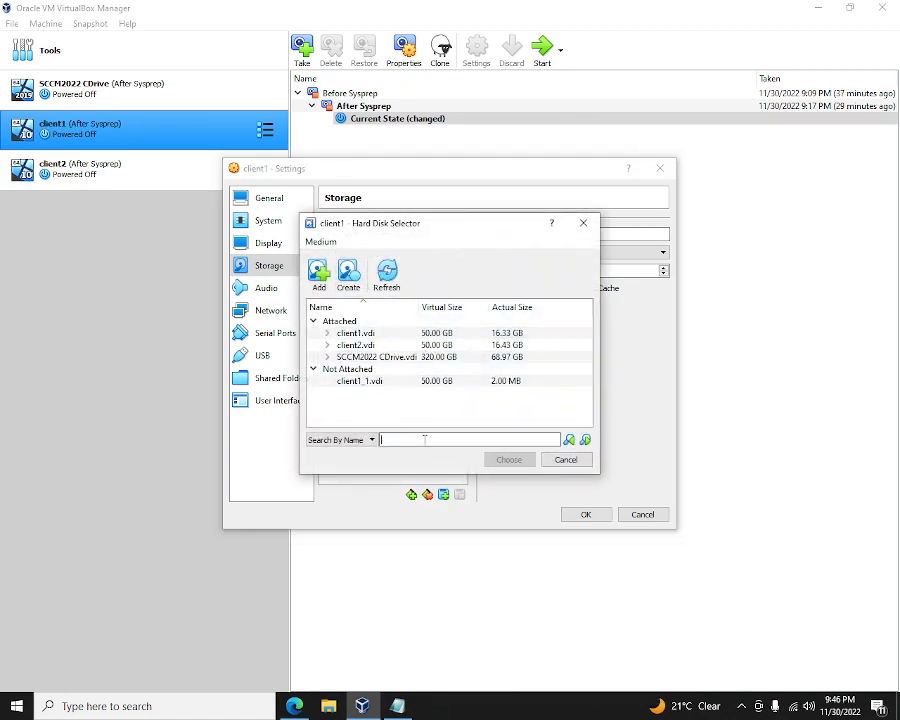
click(349, 274)
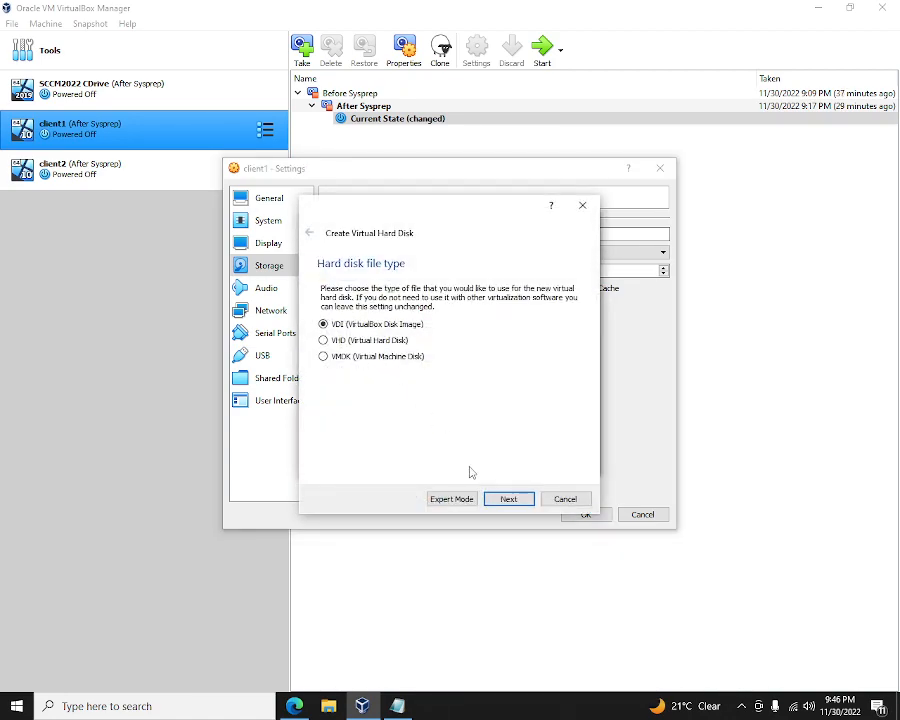
click(507, 500)
click(507, 500)
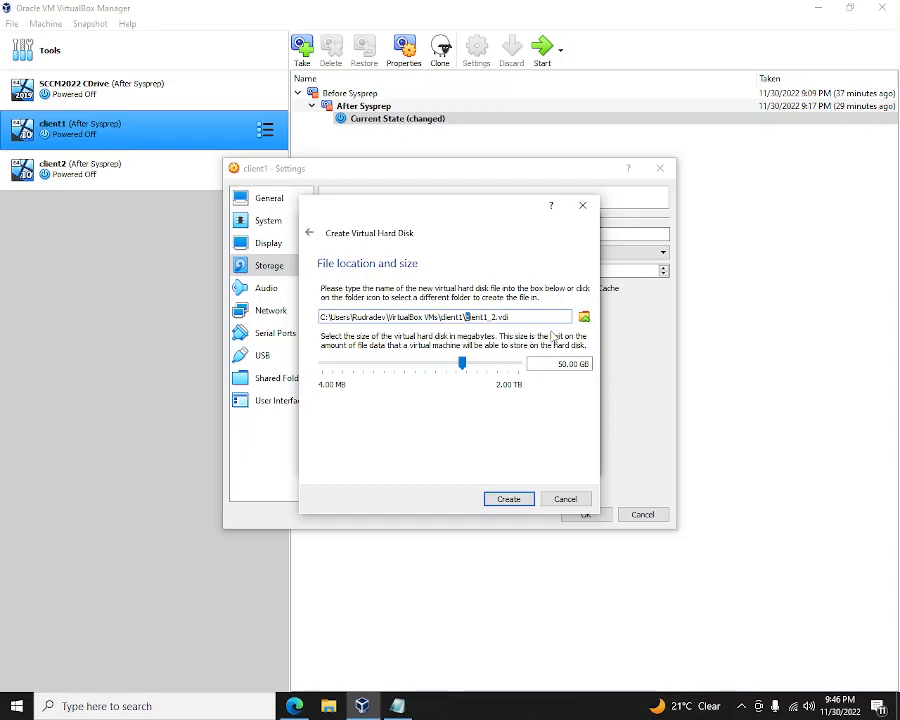
drag(466, 316, 486, 317)
text(USB)
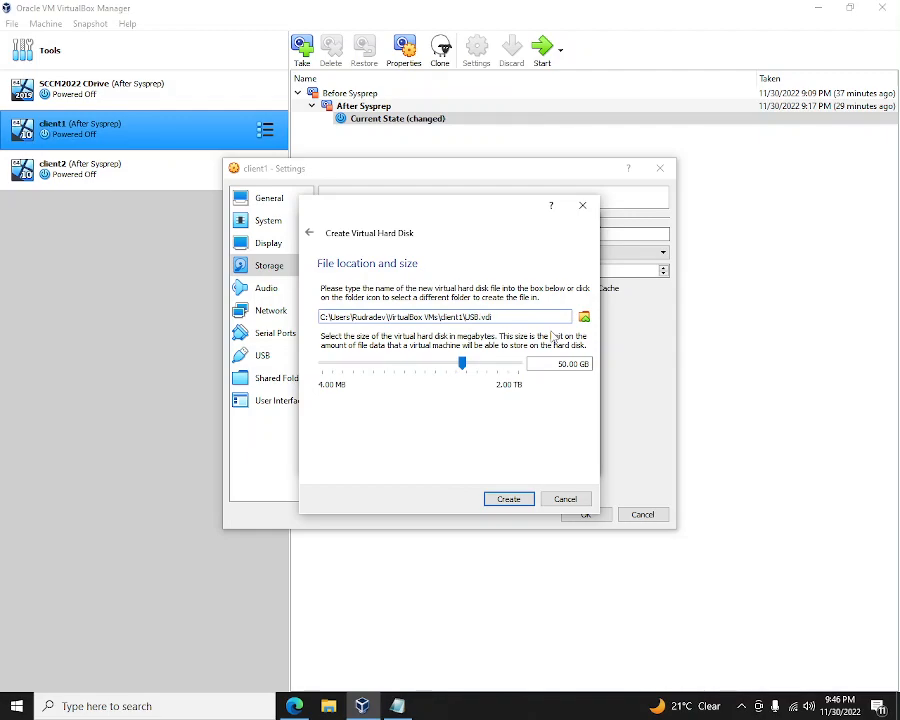
text(disk)
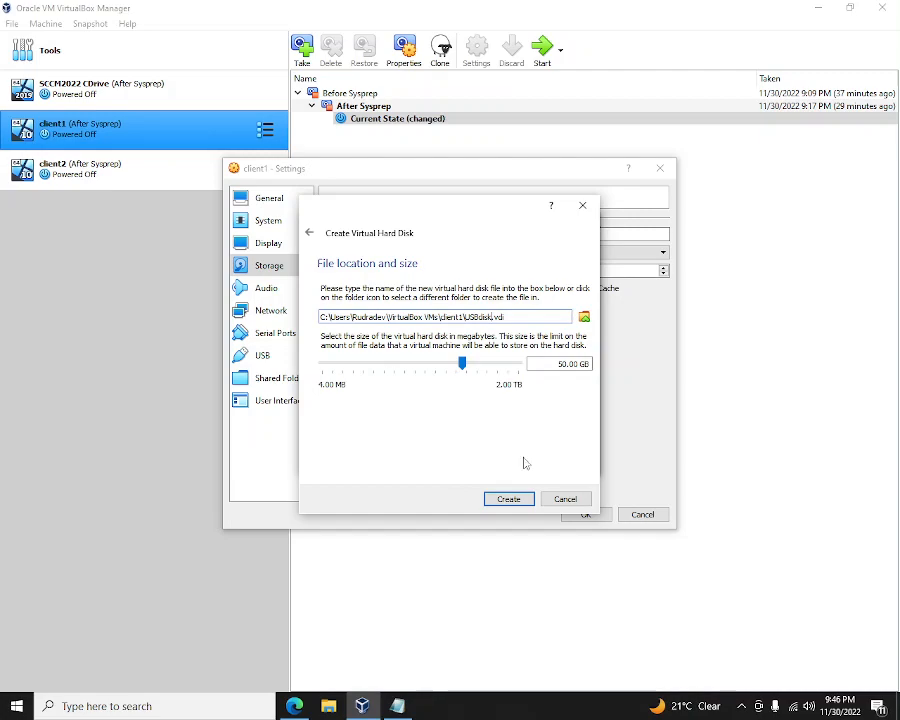
click(509, 499)
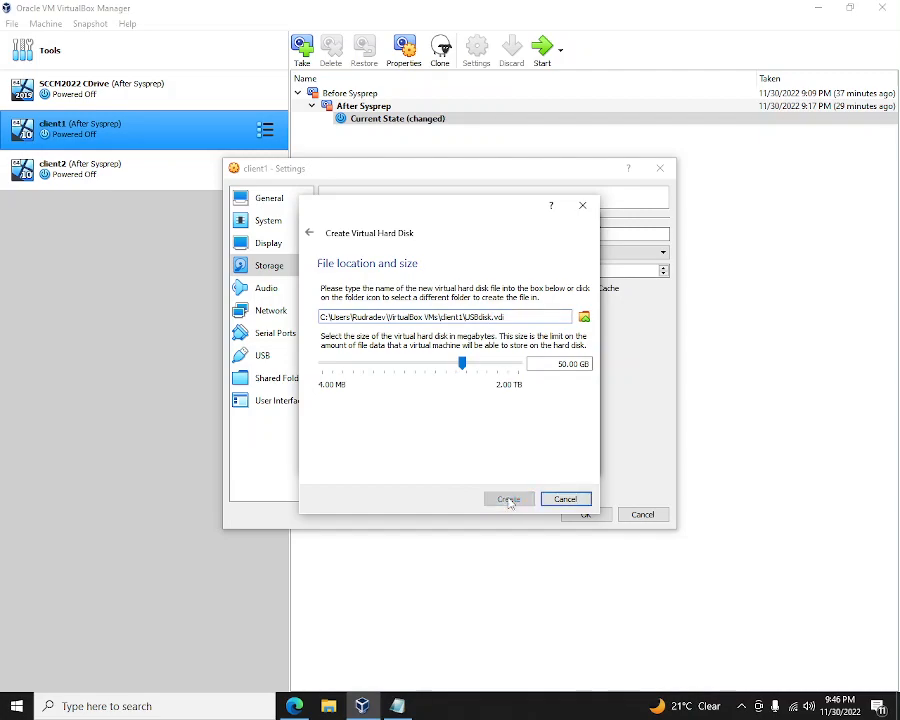
click(382, 394)
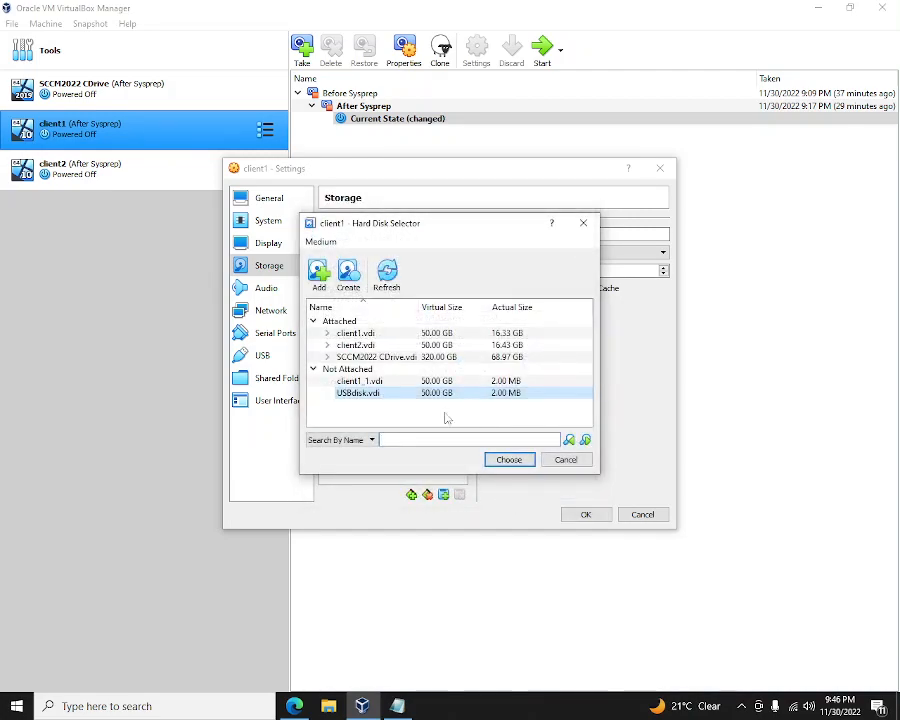
click(512, 461)
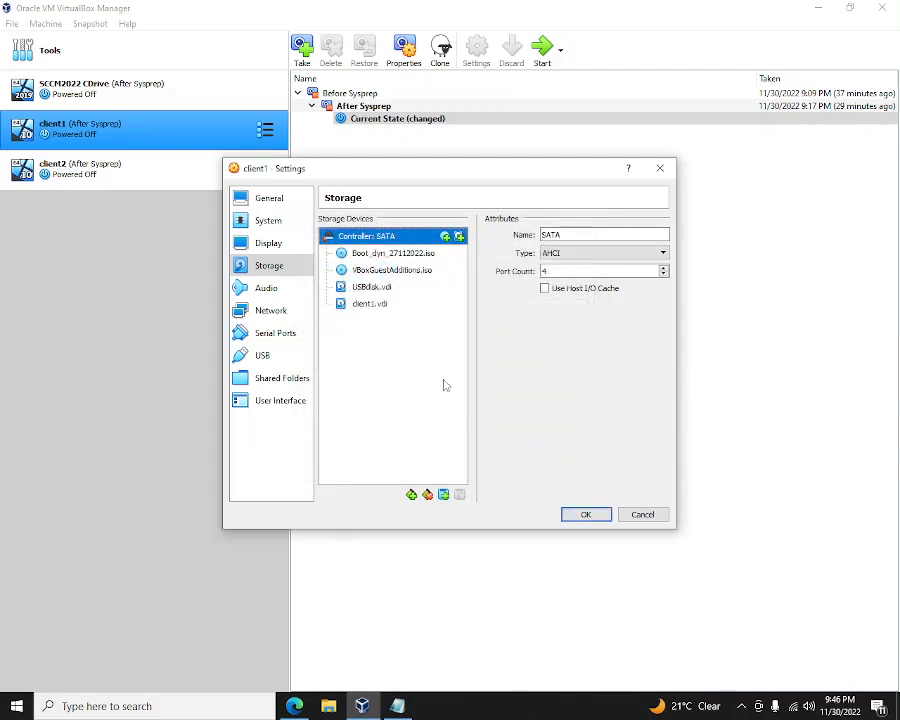
- Save the storage changes, then recheck client1's boot order and Boot_dyn_27112022.iso before saving again
click(392, 290)
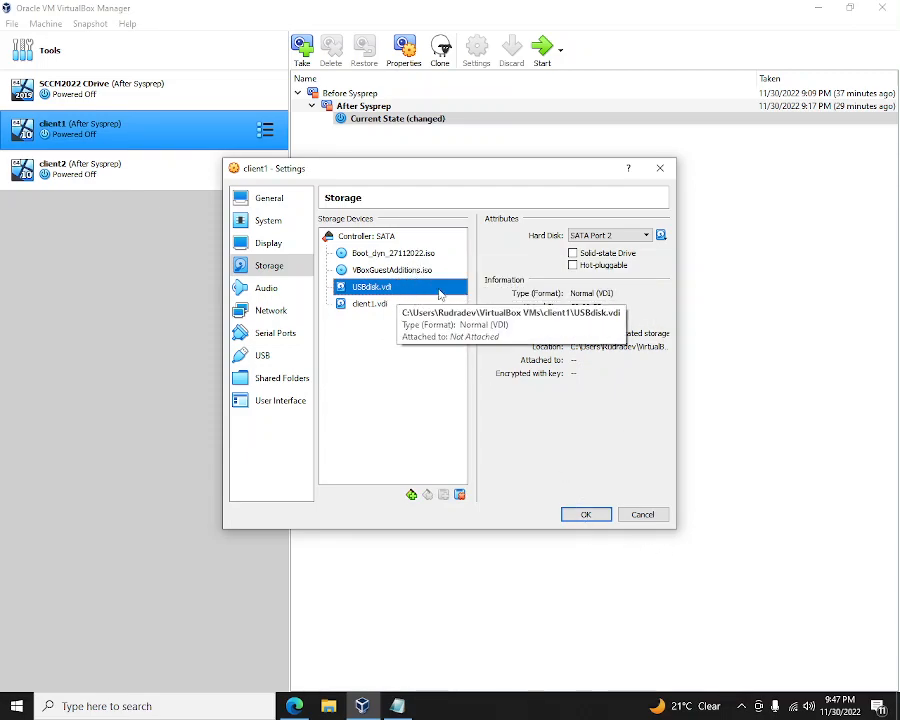
click(587, 515)
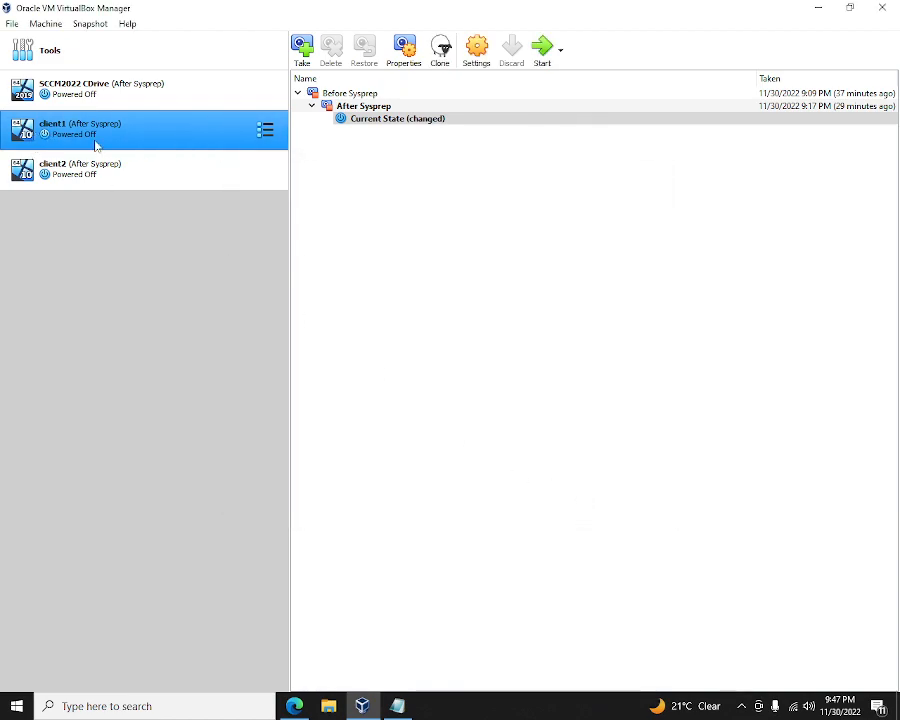
click(473, 54)
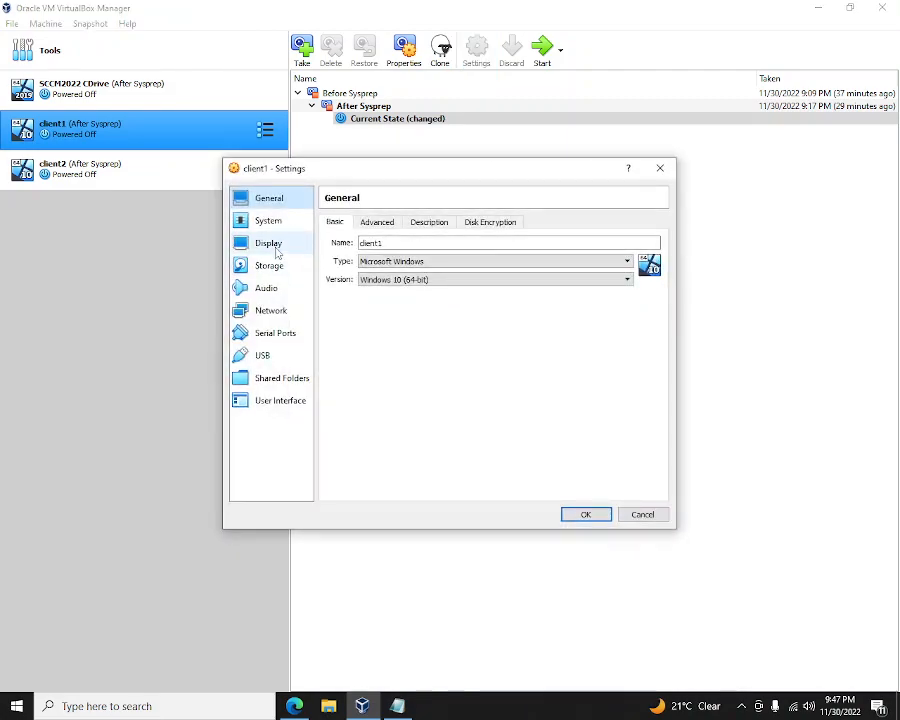
click(268, 220)
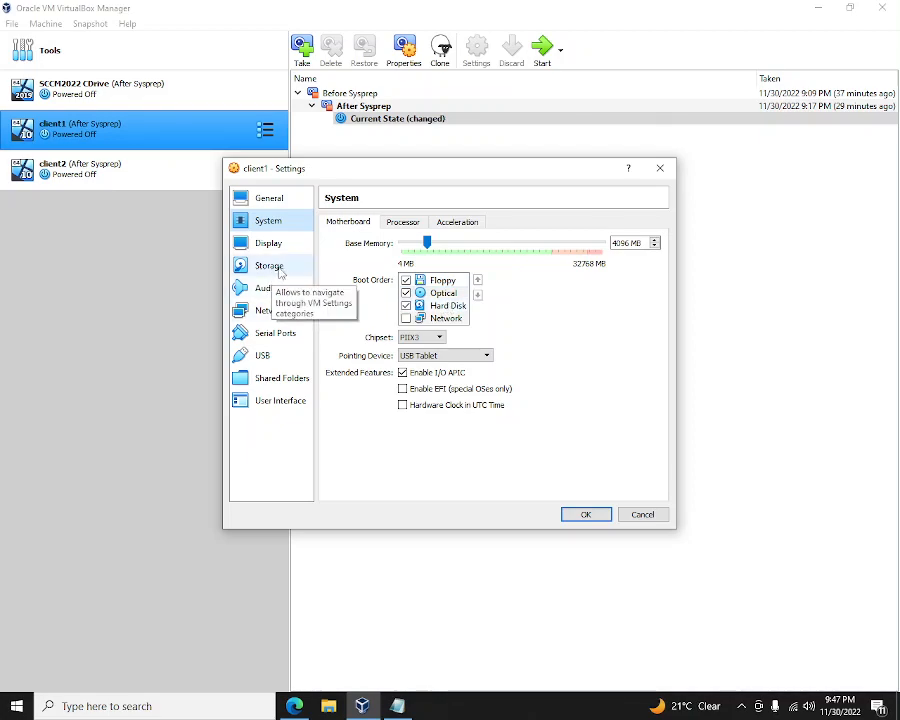
click(270, 265)
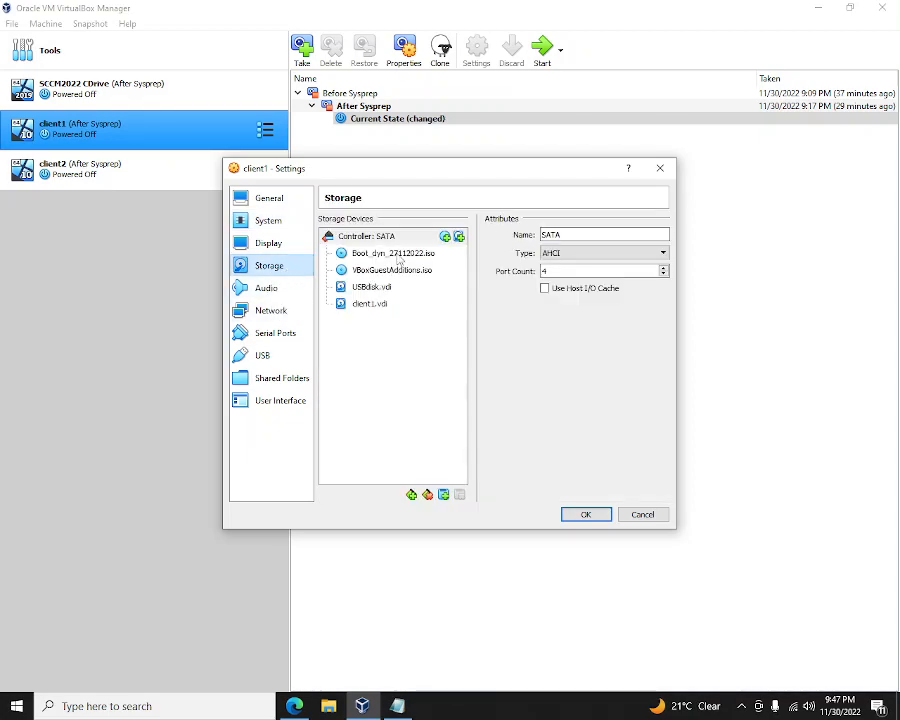
click(440, 253)
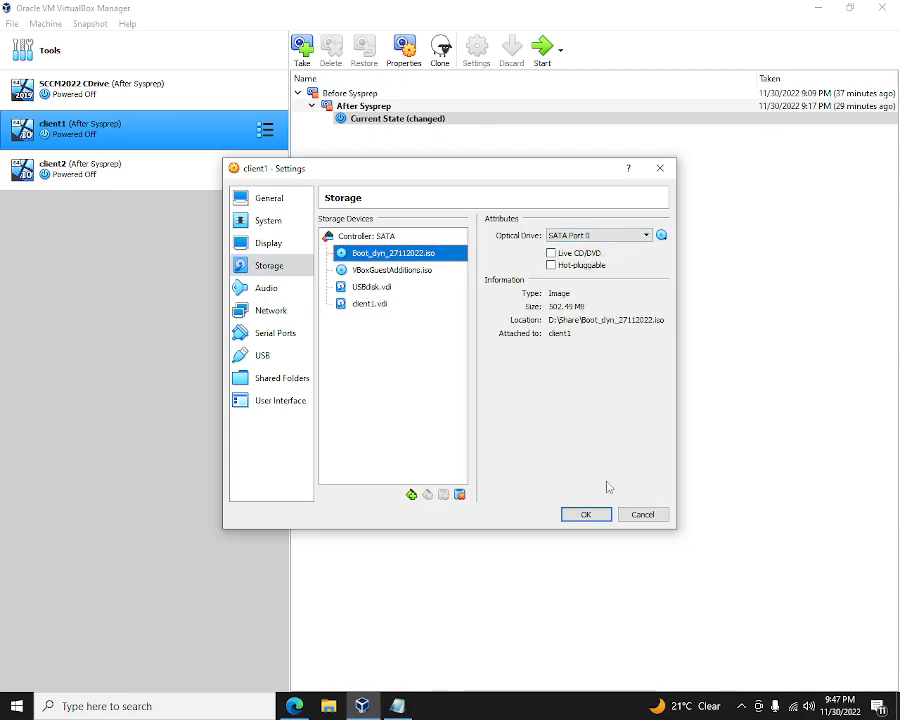
click(588, 514)
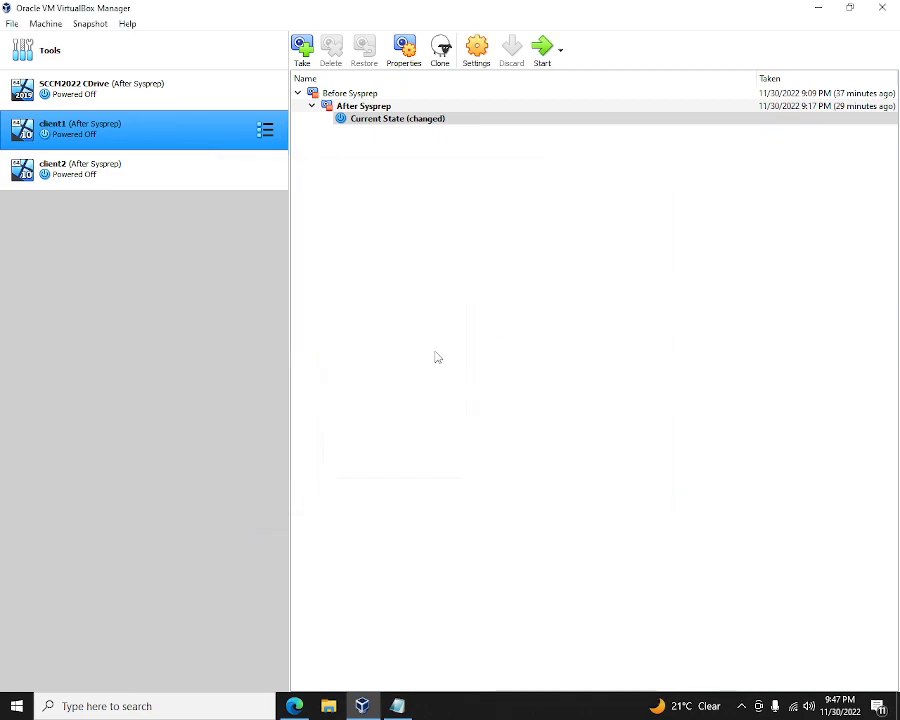
- Start client1, dismiss the notification bars and let the VM capture mouse and keyboard
click(540, 52)
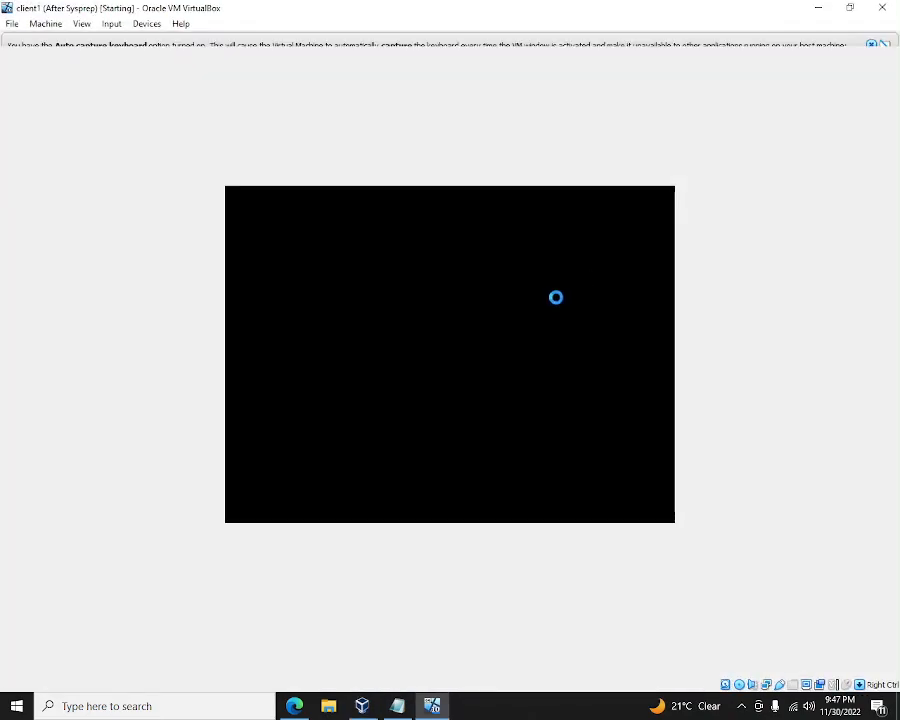
click(871, 45)
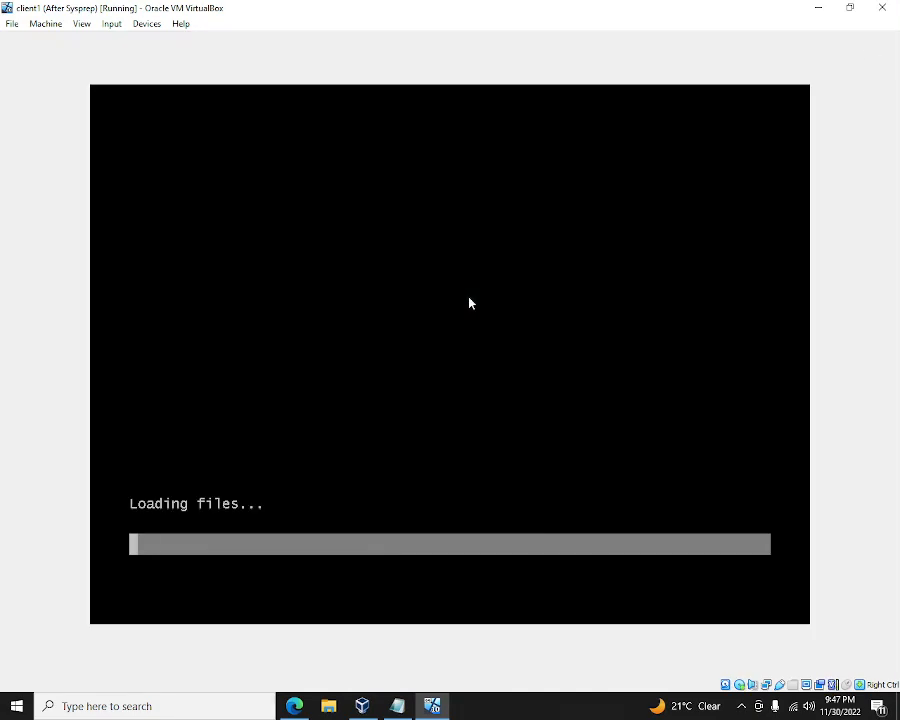
click(468, 301)
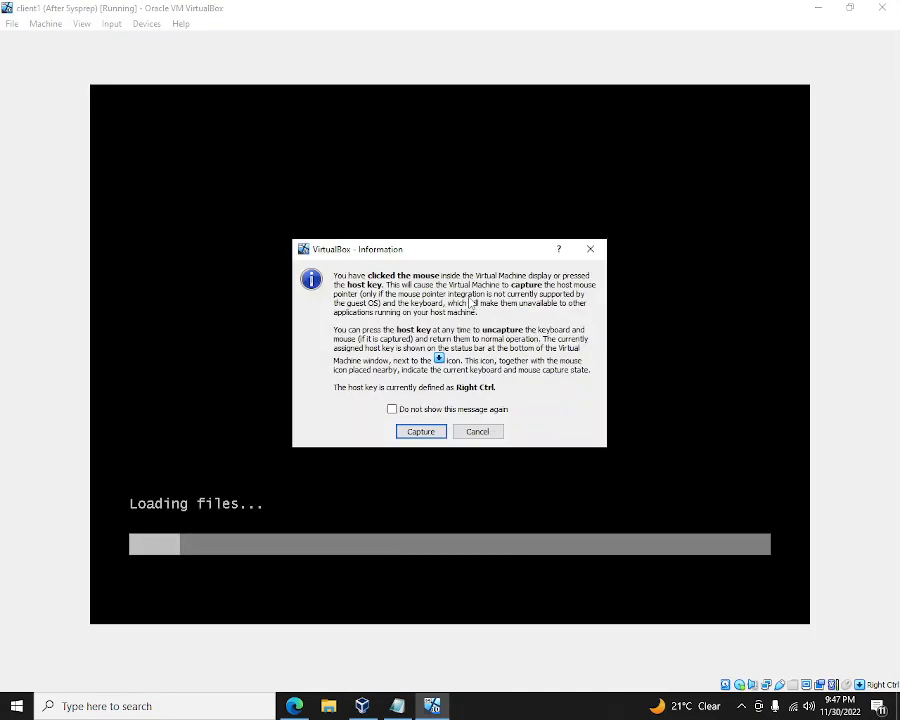
click(421, 431)
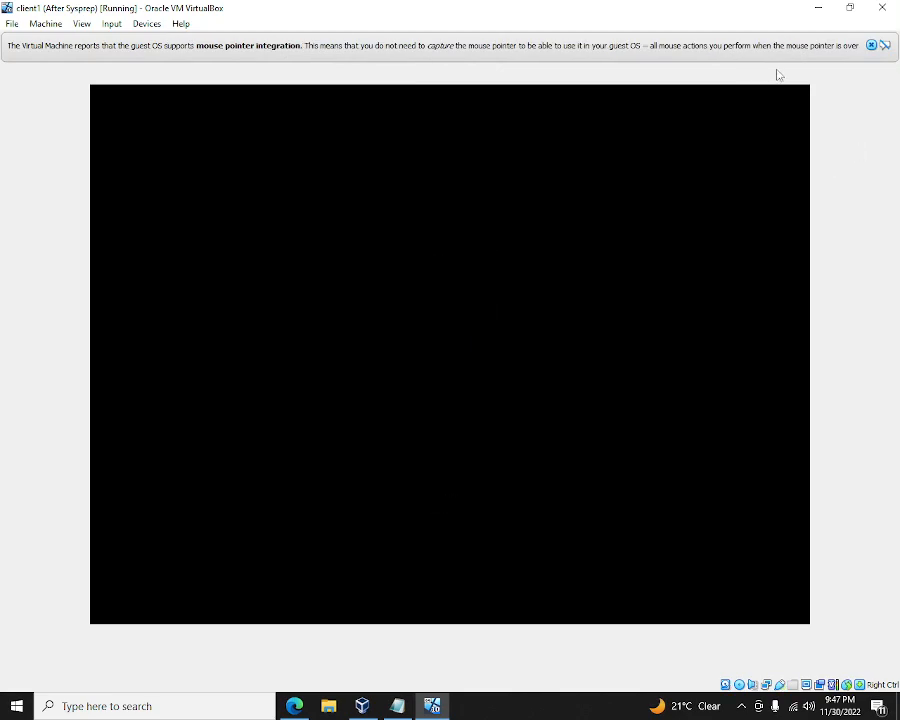
click(870, 47)
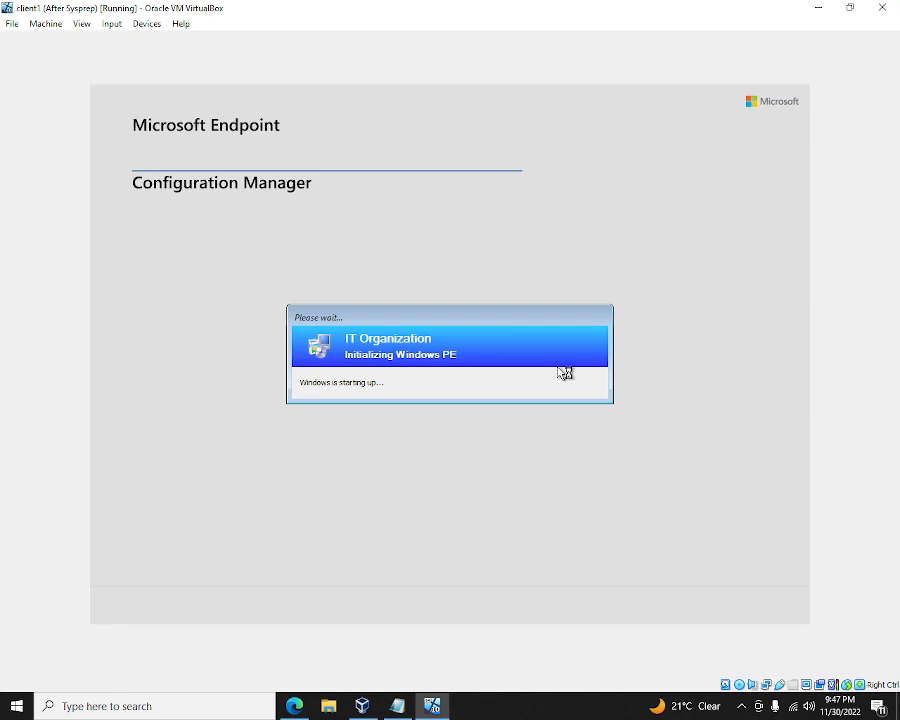
- Open a Windows PE command prompt with F8 and start diskpart
key(F8)
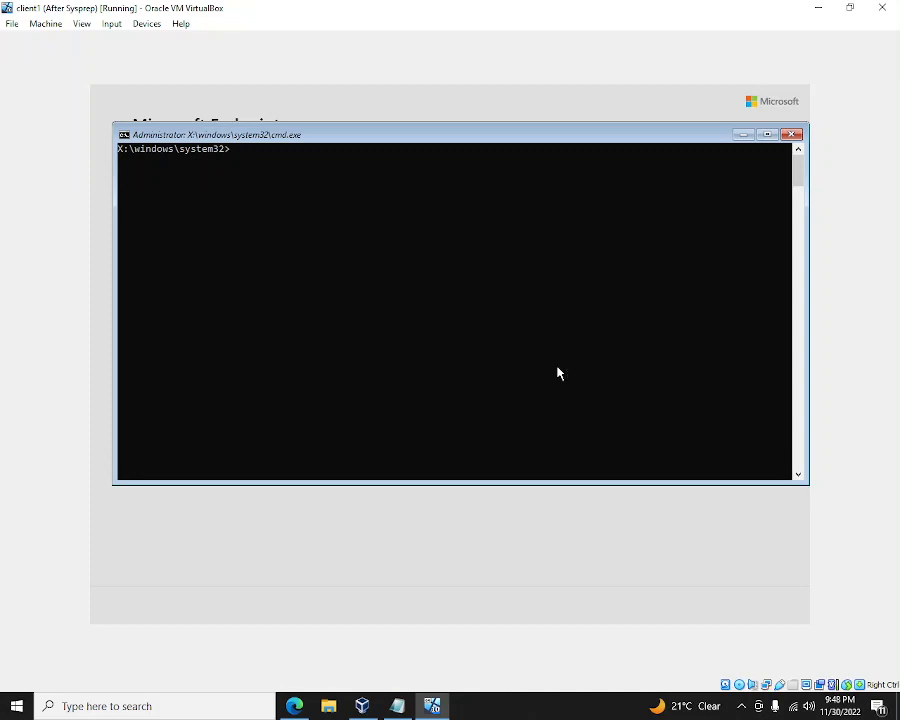
text(diskpart)
key(Return)
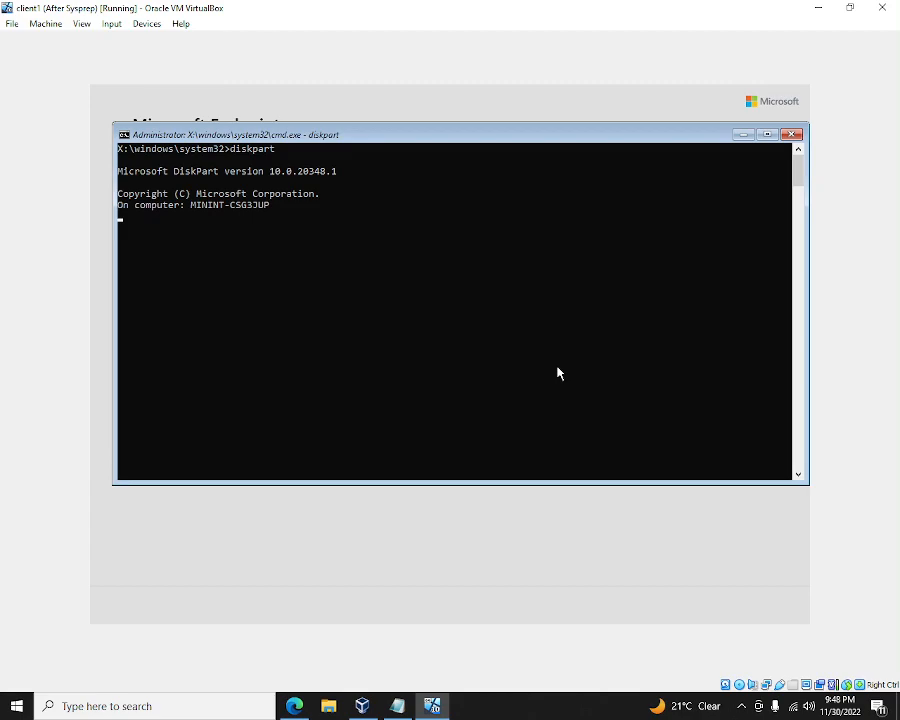
- Maximize the console and run list disk to show the two 50 GB disks
click(767, 134)
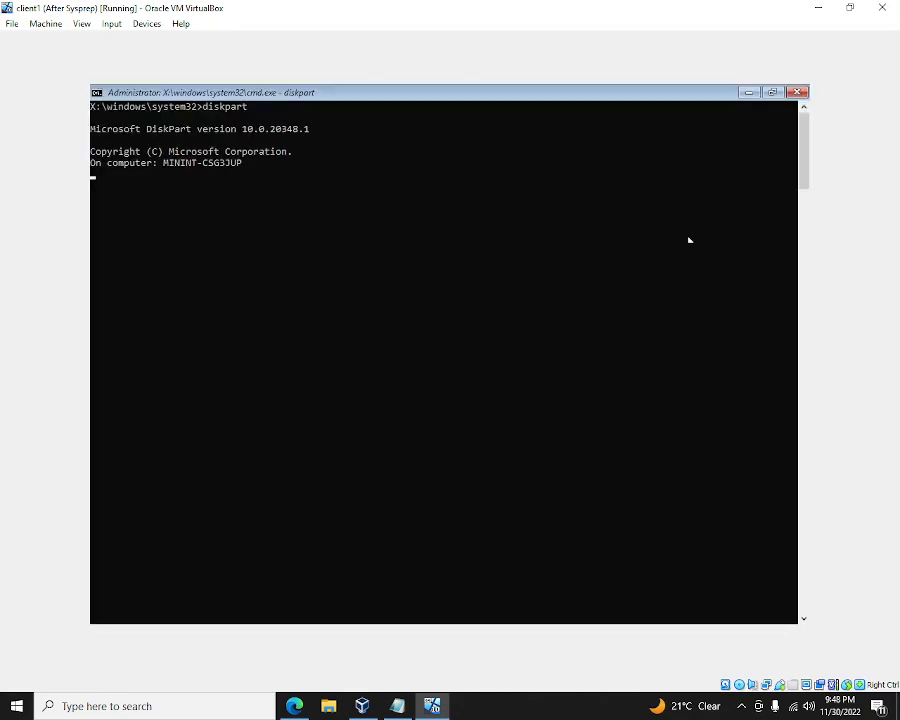
click(577, 343)
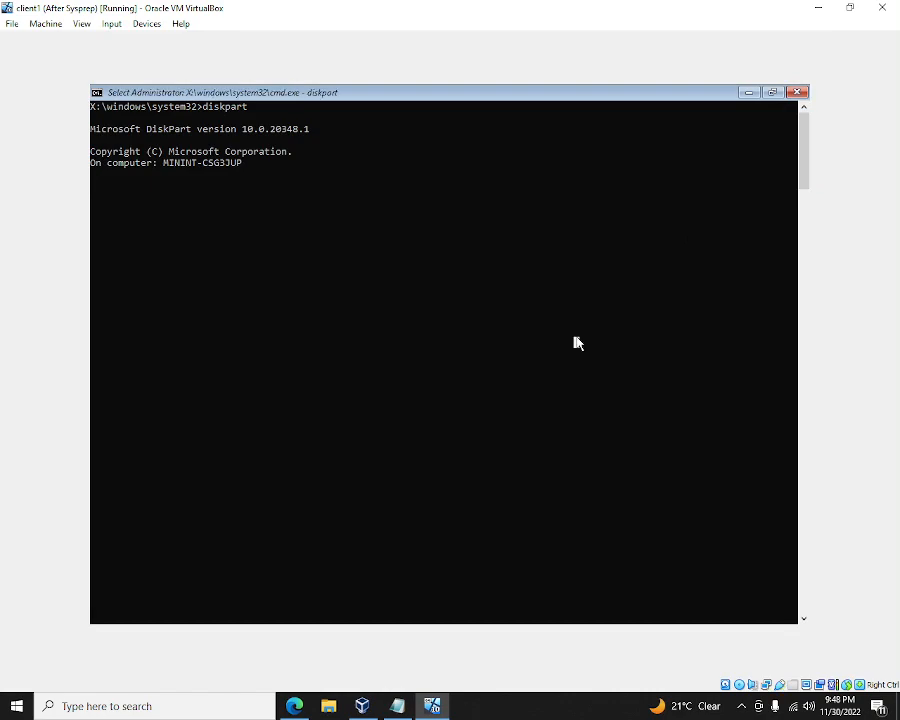
right_click(577, 343)
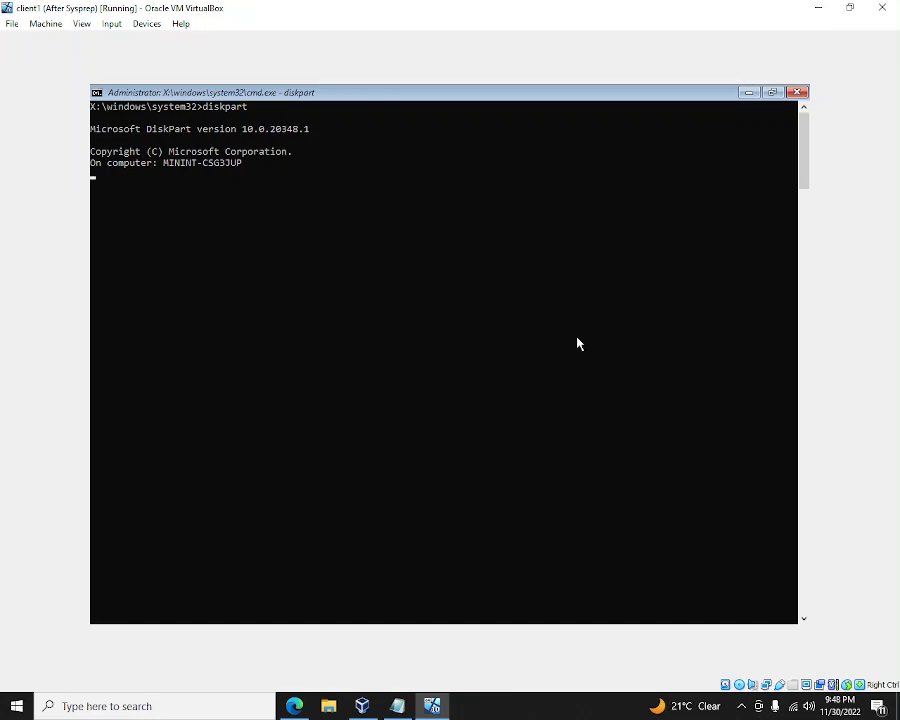
key(Return)
key(Return)
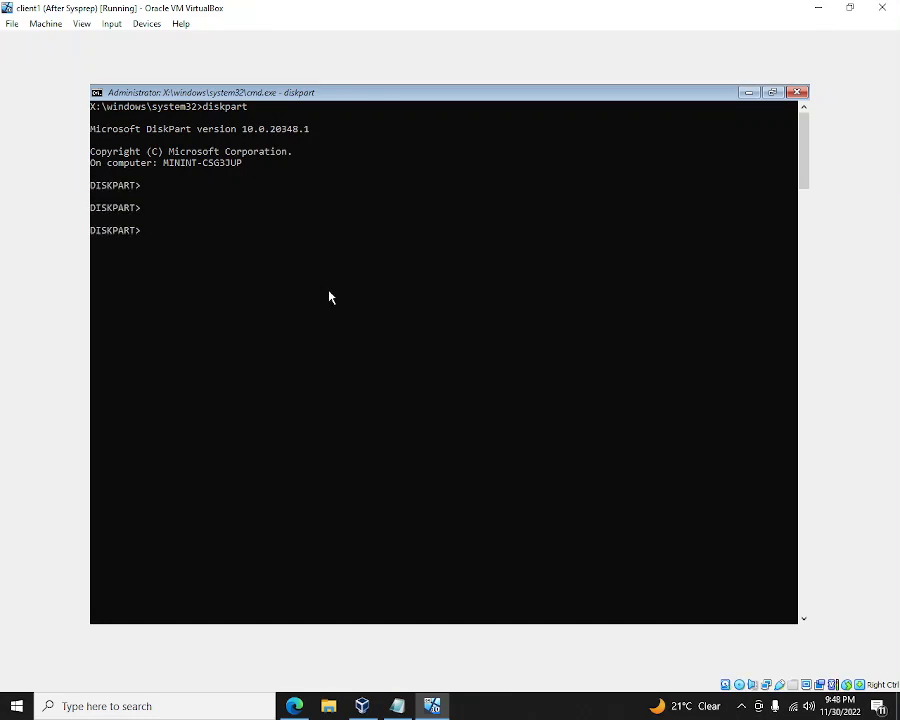
text(list disk)
key(Return)
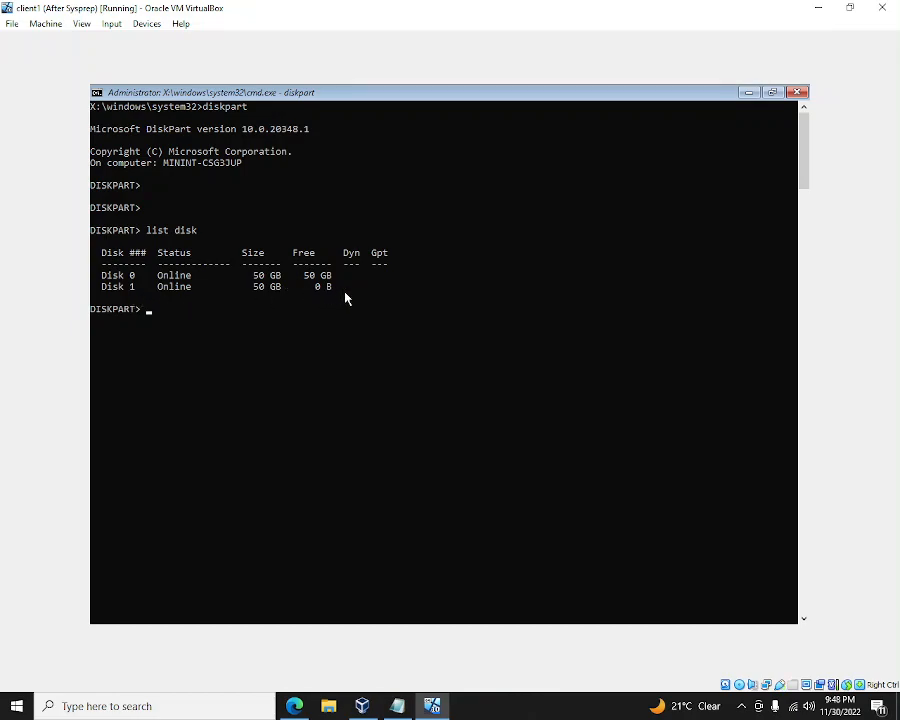
- Run list volume in DiskPart, then close and cancel the Task Sequence Wizard
text(list volume)
key(Return)
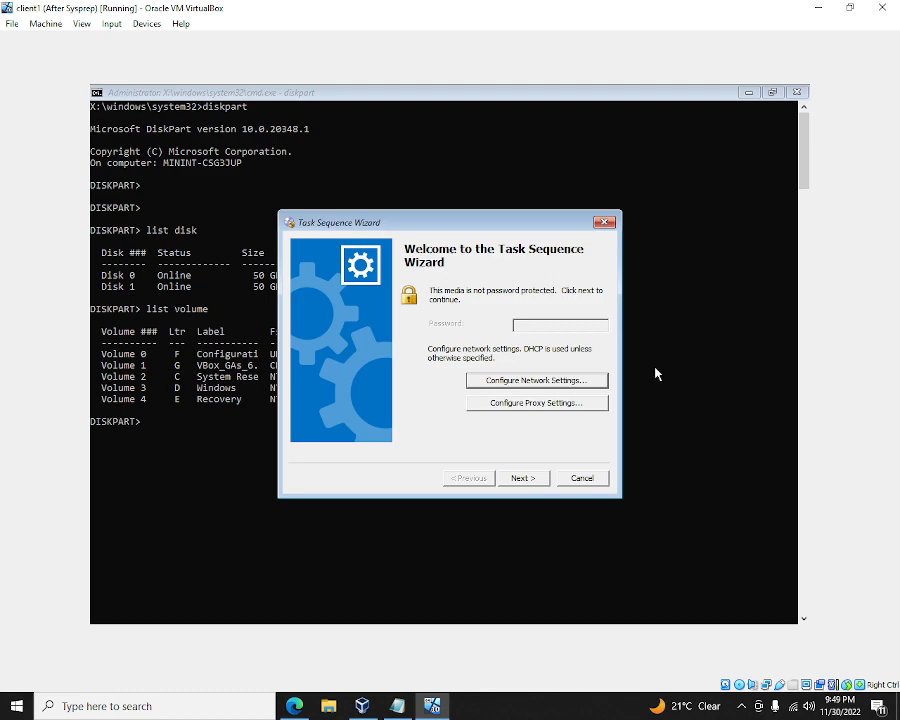
click(604, 222)
click(421, 409)
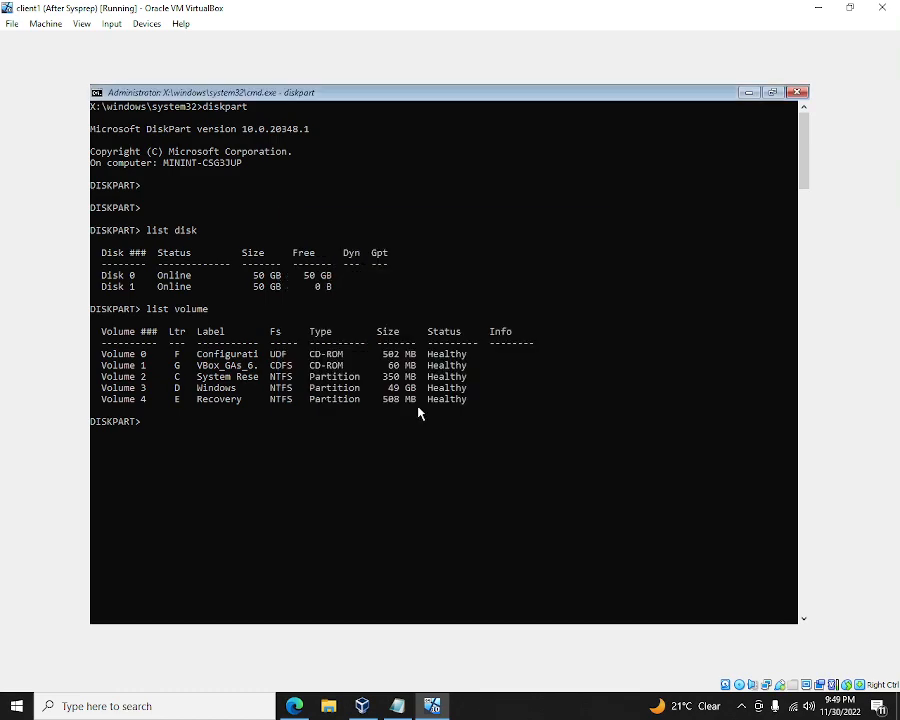